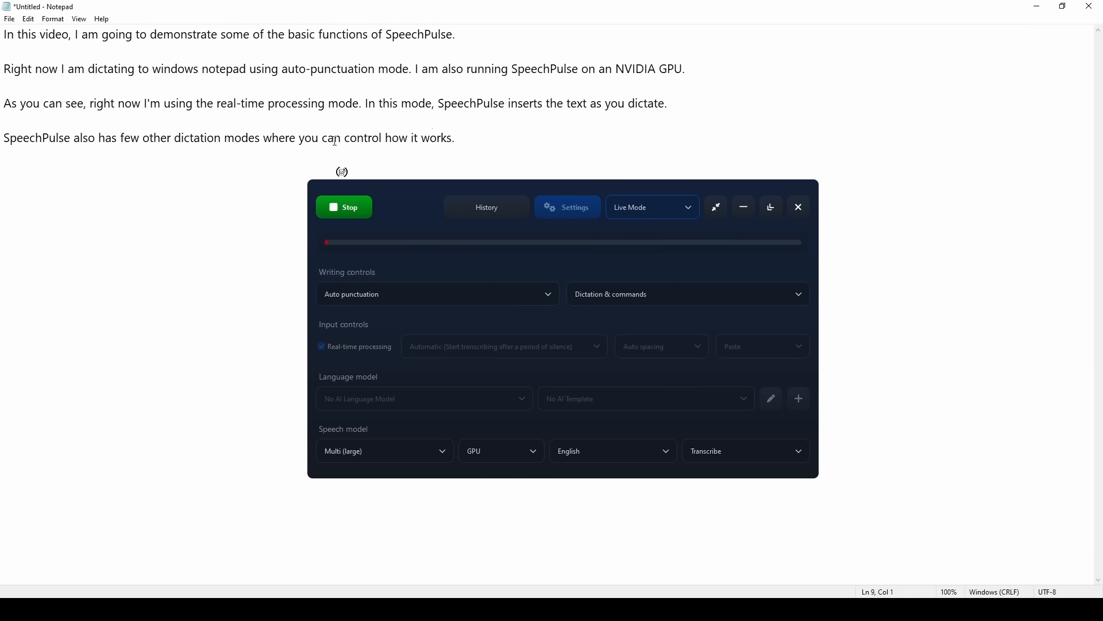
# Move the SpeechPulse window lower and dictate a sentence below the text about switching off real-time processing for automatic speech input
pyautogui.moveTo(477, 257); pyautogui.dragTo(479, 355)
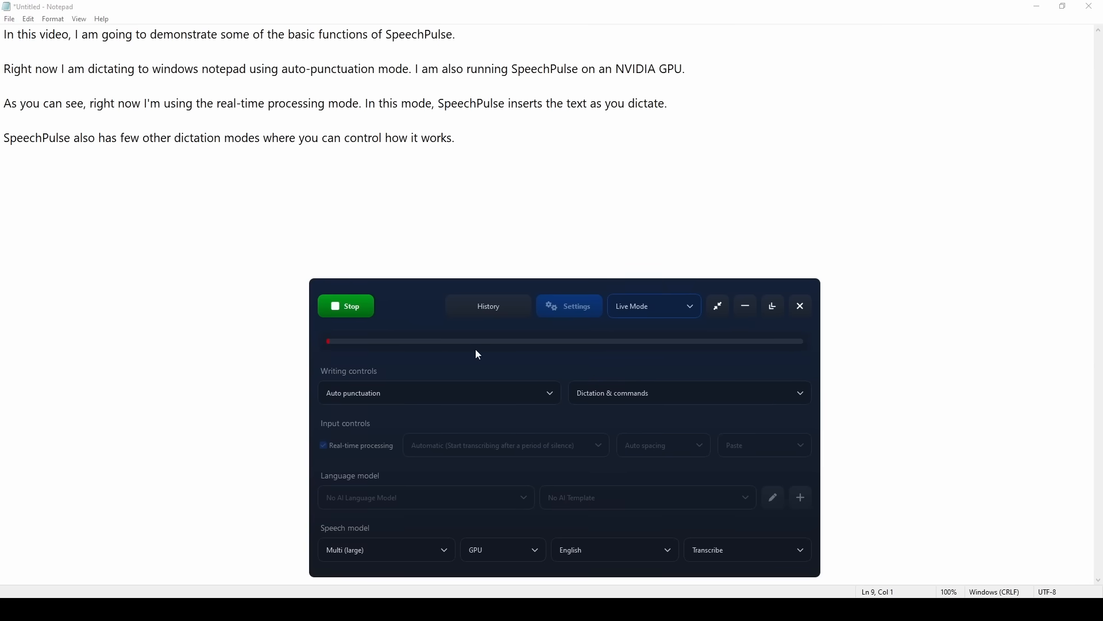
pyautogui.click(91, 182)
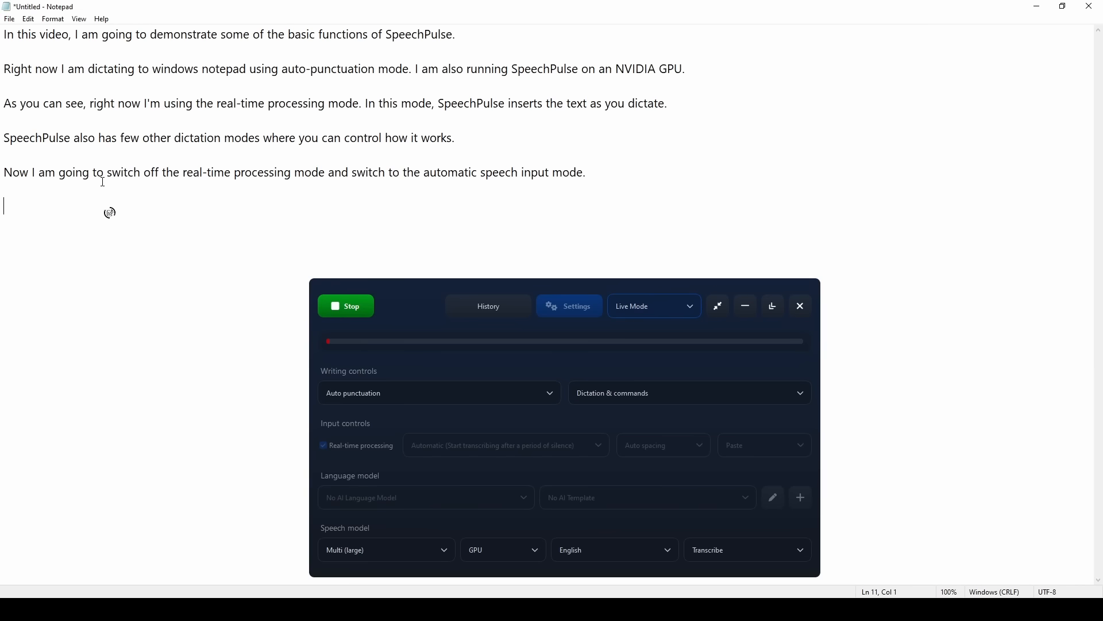
# Stop the dictation and turn off real-time processing
pyautogui.click(343, 311)
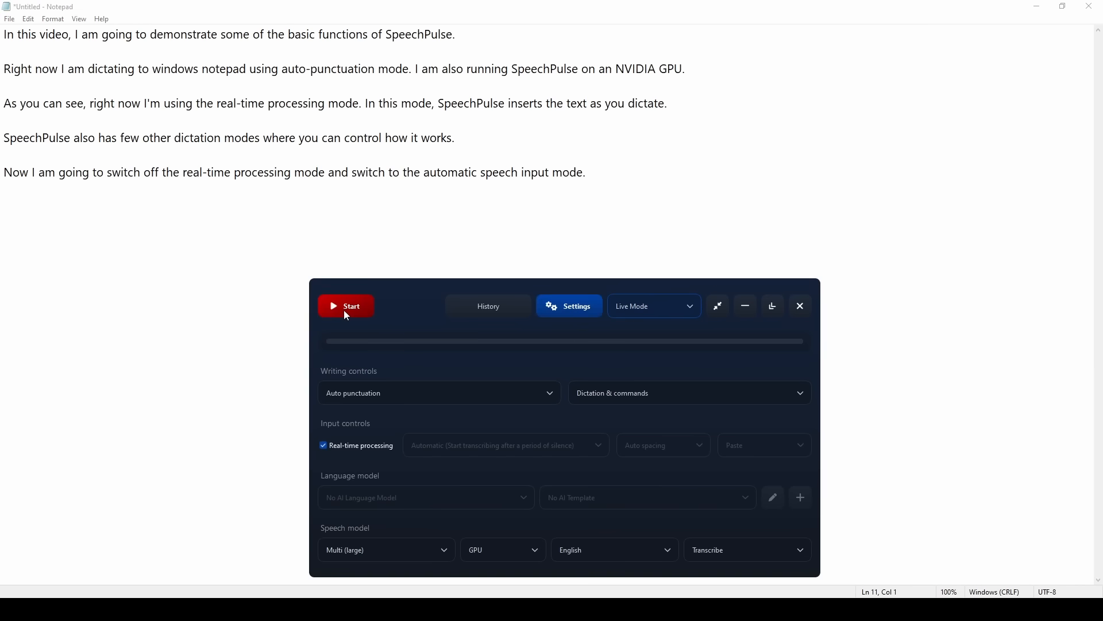
pyautogui.click(358, 448)
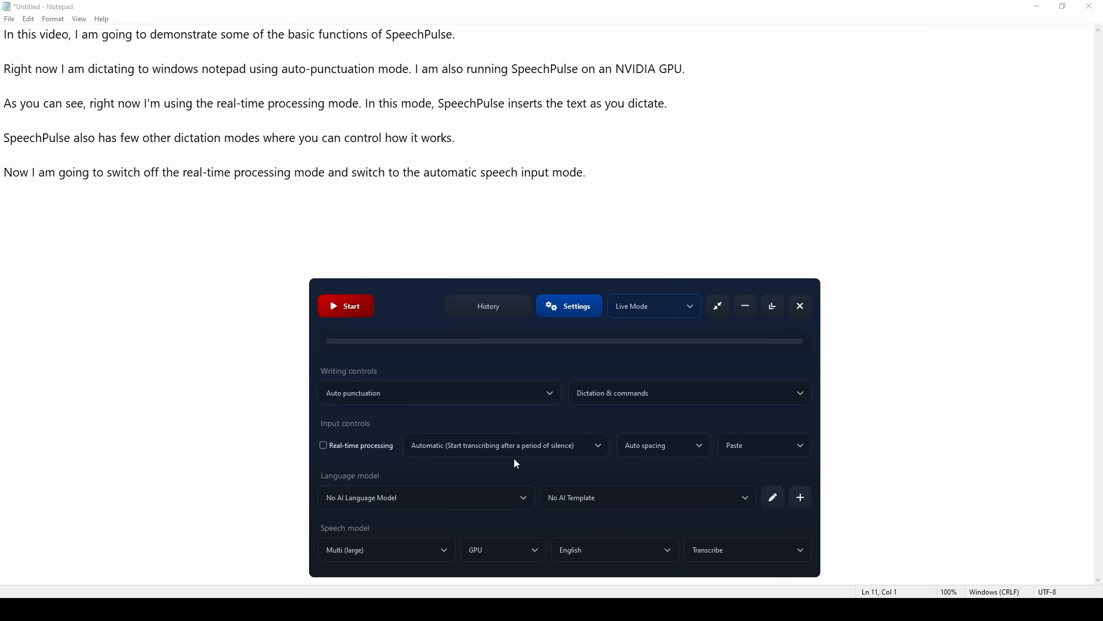
# Add a long run of blank lines at the end of the Notepad document
pyautogui.click(14, 200)
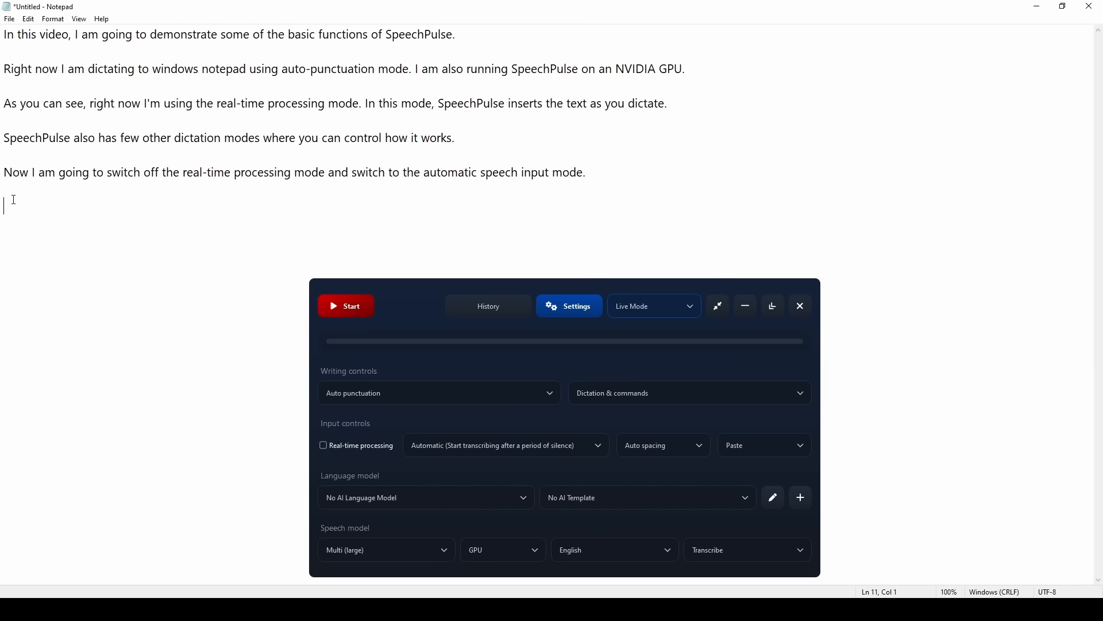
pyautogui.press('Return')
pyautogui.press('Return')
pyautogui.press('Return')
pyautogui.press('Return')
pyautogui.press('Return')
pyautogui.press('Return')
pyautogui.press('Return')
pyautogui.press('Return')
pyautogui.press('Return')
pyautogui.press('Return')
pyautogui.press('Return')
pyautogui.press('Return')
pyautogui.press('Return')
pyautogui.press('Return')
pyautogui.press('Return')
pyautogui.press('Return')
pyautogui.press('Return')
pyautogui.press('Return')
pyautogui.press('Return')
pyautogui.press('Return')
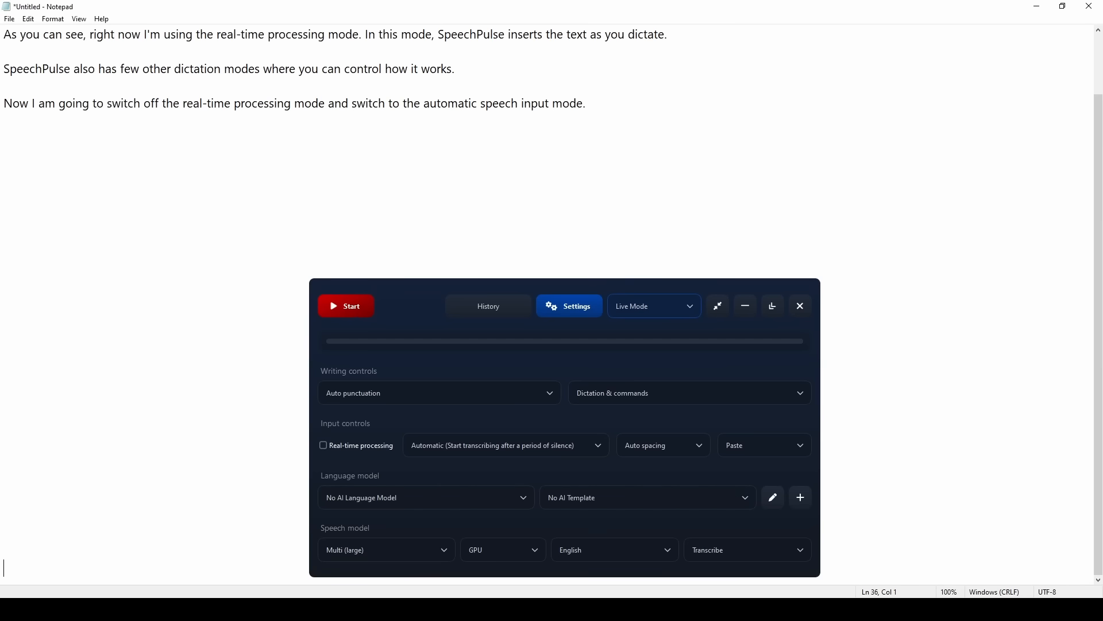
pyautogui.press('Up')
pyautogui.press('Up')
pyautogui.press('Up')
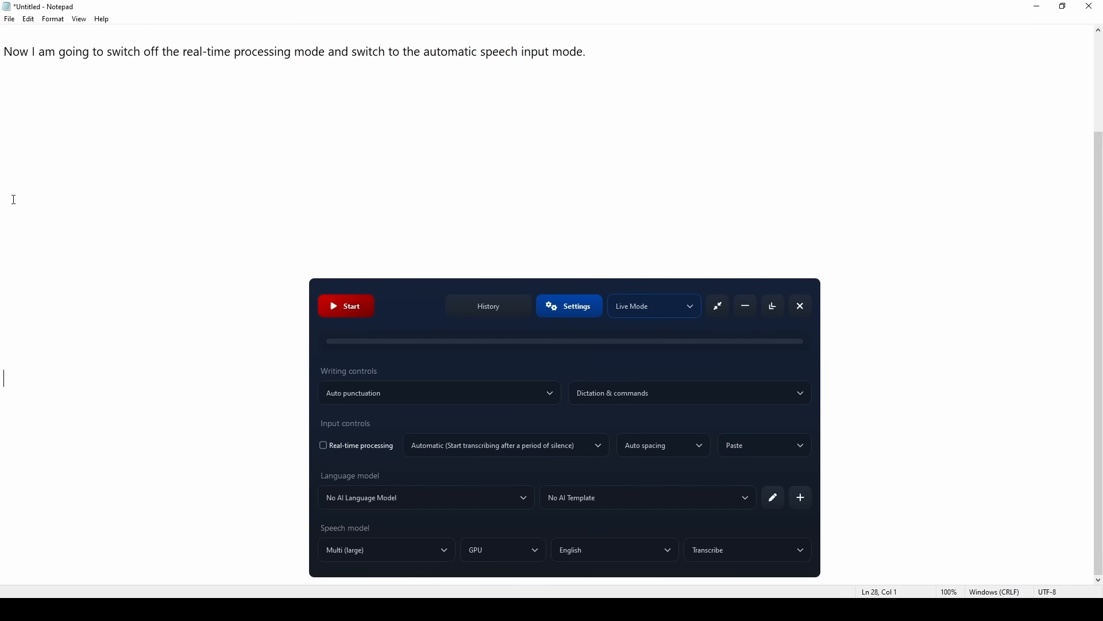
# Start listening in automatic mode and dictate a paragraph below the last sentence explaining automatic speech input and auto-spacing
pyautogui.click(20, 72)
pyautogui.click(339, 306)
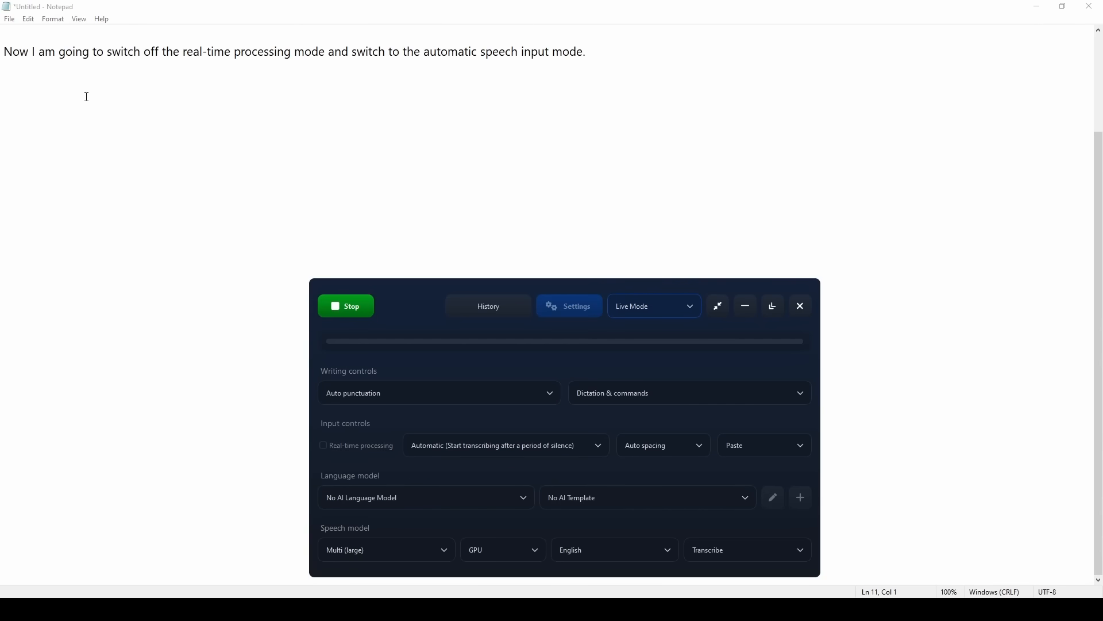
pyautogui.click(56, 85)
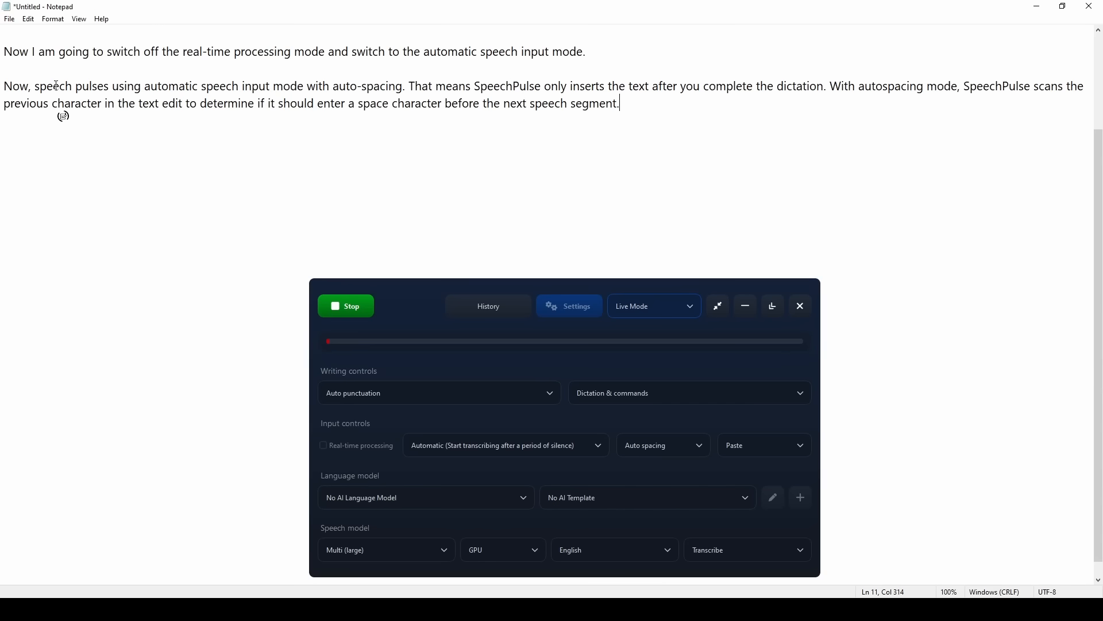
# Switch to Manual spacing and dictate sentences about that mode and about minimizing the SpeechPulse window
pyautogui.click(638, 445)
pyautogui.click(647, 483)
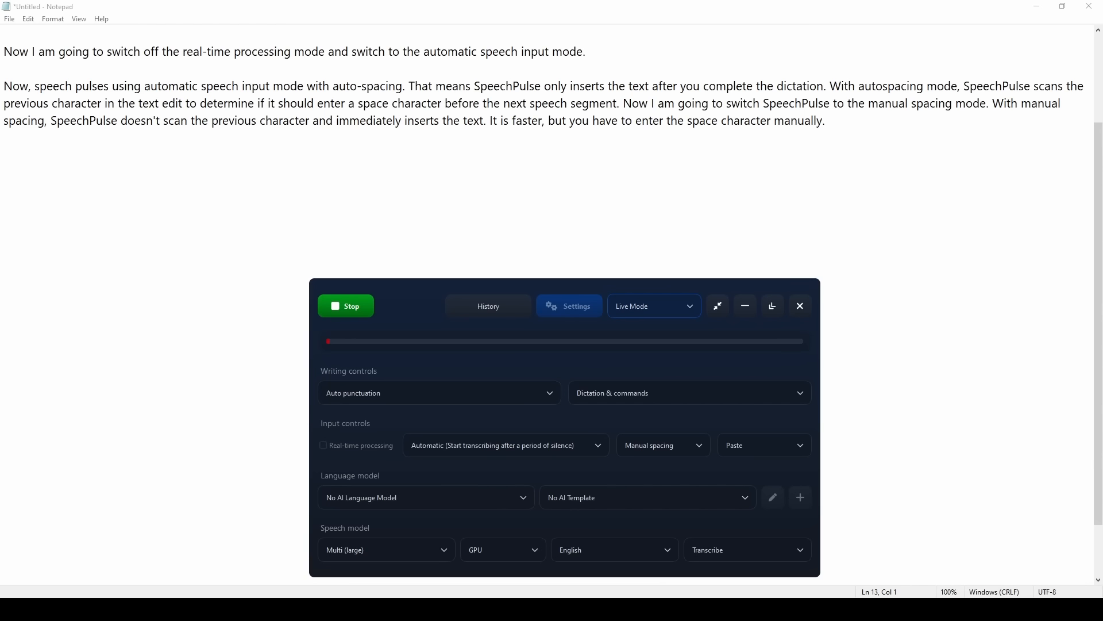
pyautogui.click(28, 155)
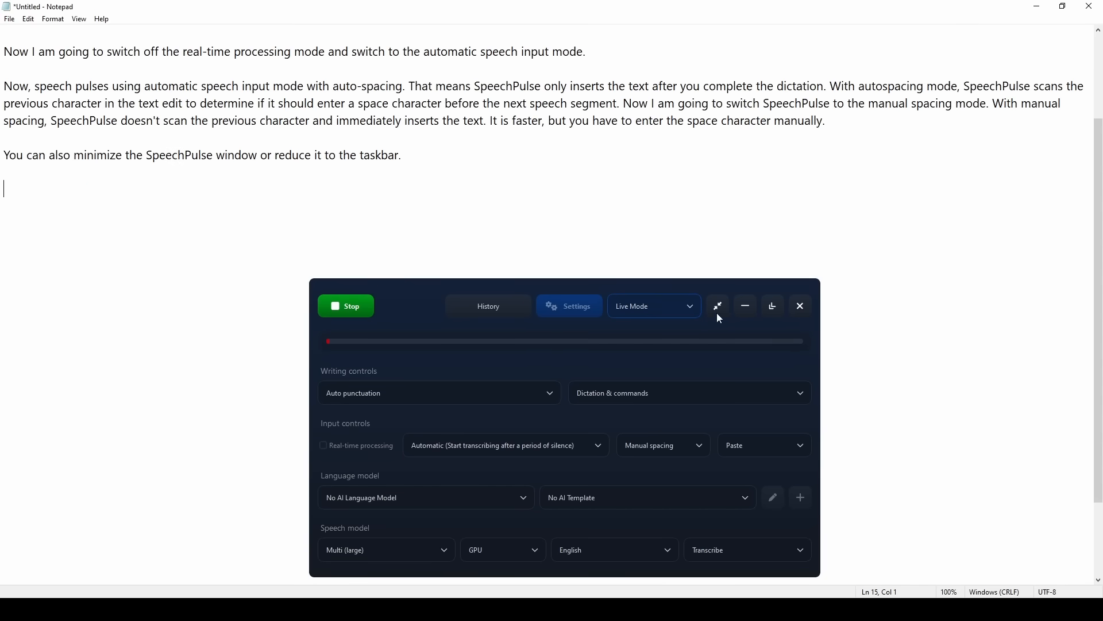
# Try reducing and minimizing the SpeechPulse window, restoring it each time
pyautogui.click(773, 307)
pyautogui.click(620, 419)
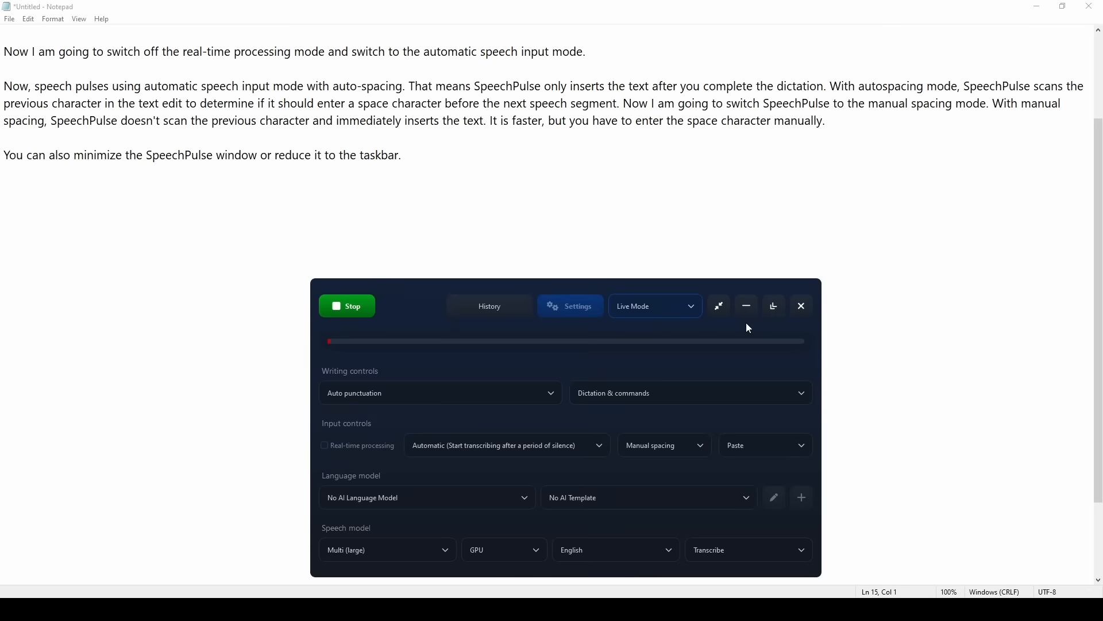
pyautogui.click(723, 304)
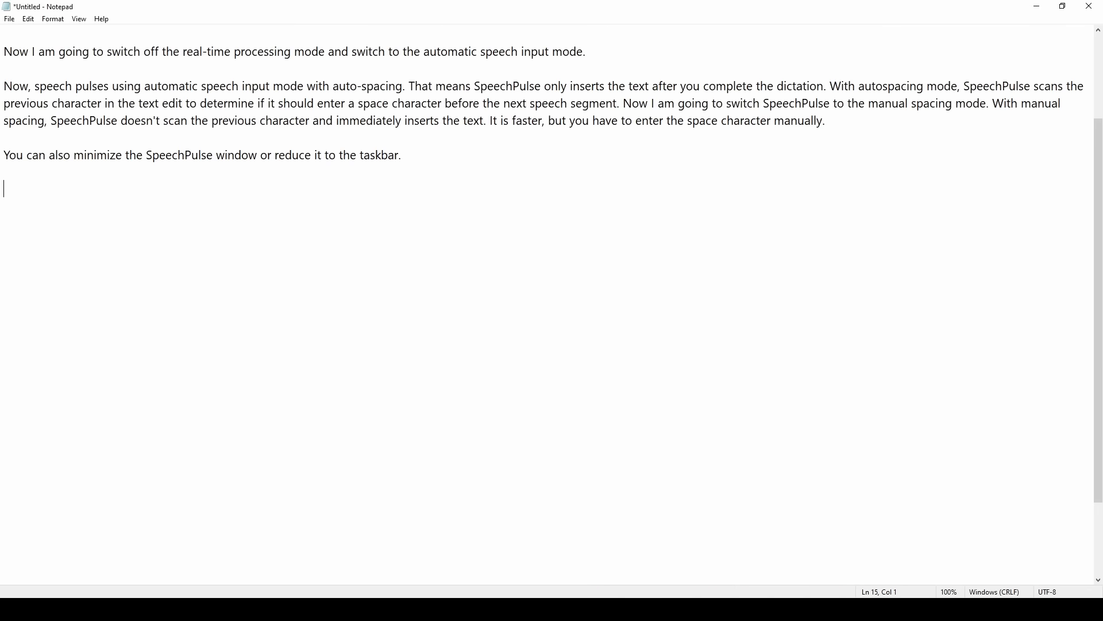
pyautogui.hotkey('alt', 'Tab')
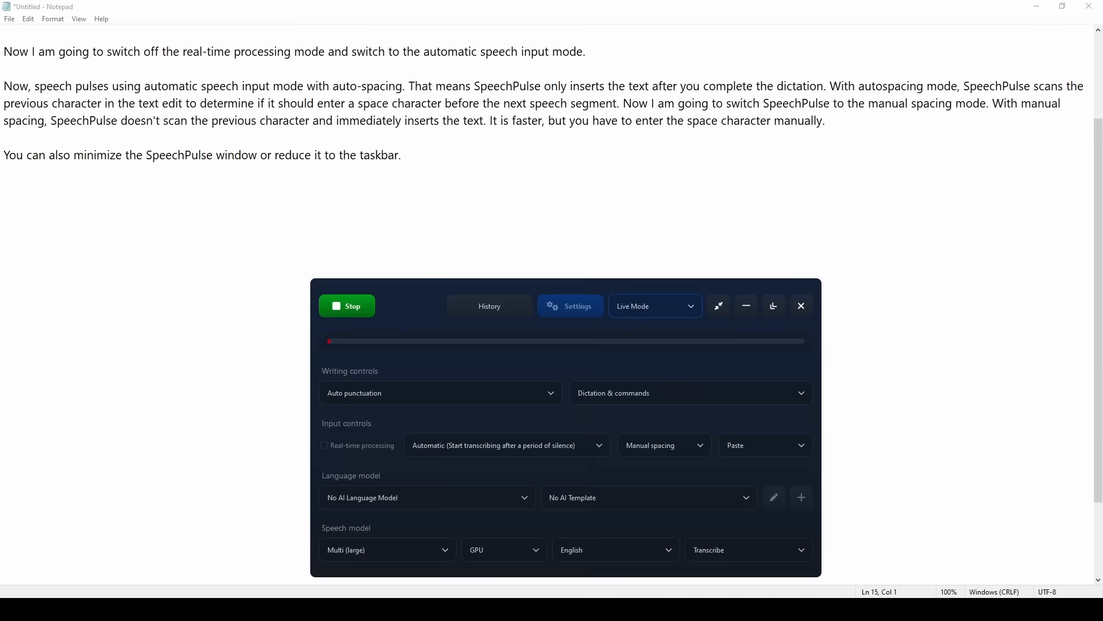
# Stop the dictation and insert another run of blank lines below the sentence about minimizing the window
pyautogui.click(354, 310)
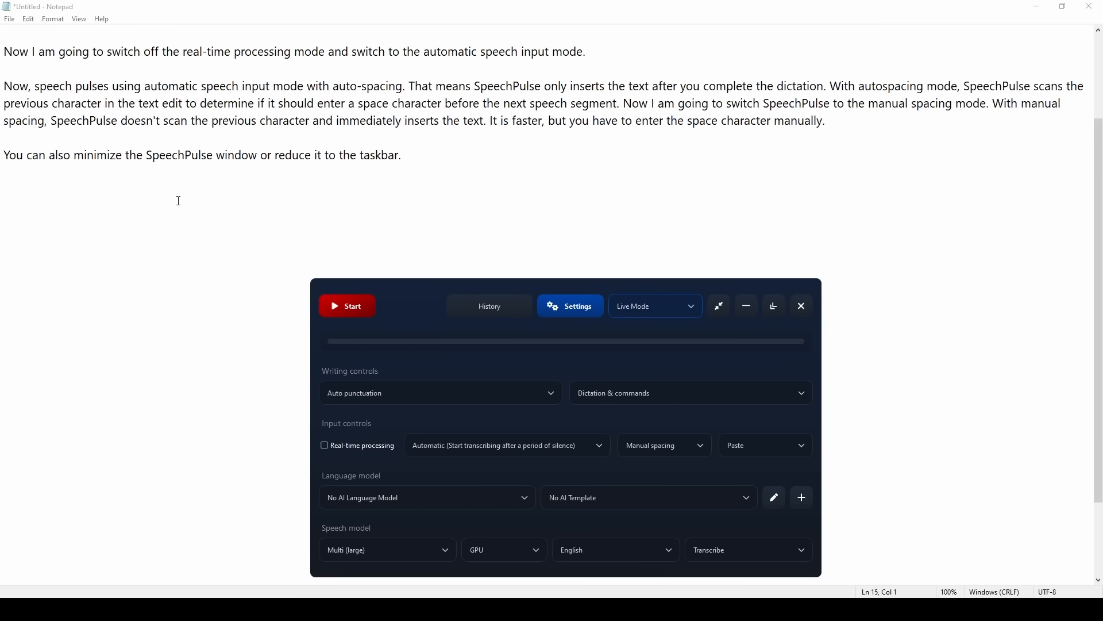
pyautogui.click(128, 194)
pyautogui.press('Return')
pyautogui.press('Return')
pyautogui.press('Return')
pyautogui.press('Return')
pyautogui.press('Return')
pyautogui.press('Return')
pyautogui.press('Return')
pyautogui.press('Return')
pyautogui.press('Return')
pyautogui.press('Return')
pyautogui.press('Return')
pyautogui.press('Return')
pyautogui.press('Return')
pyautogui.press('Return')
pyautogui.press('Return')
pyautogui.press('Return')
pyautogui.press('Return')
pyautogui.press('Return')
pyautogui.press('Return')
pyautogui.press('Return')
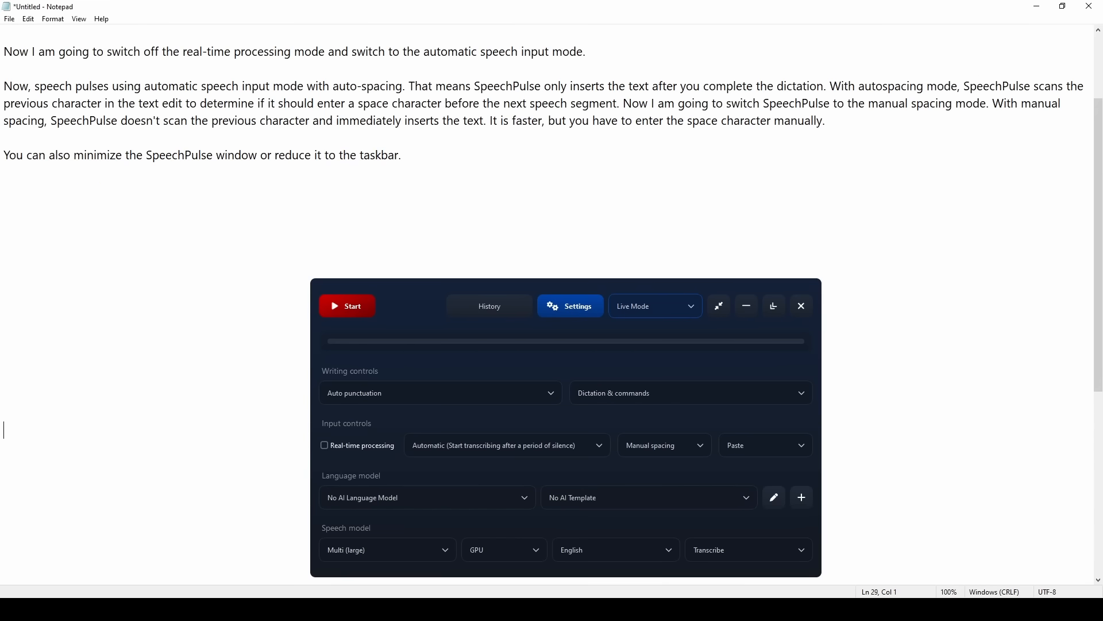
pyautogui.press('Return')
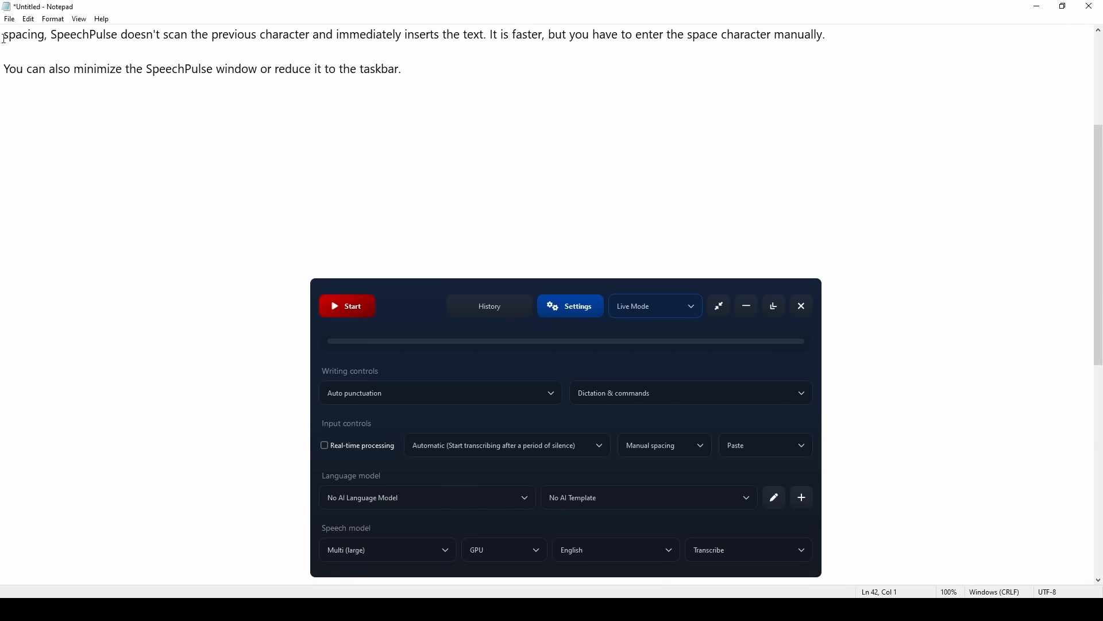
# Dictate "SpeechPulse also supports push to talk input. Now I am going to switch SpeechPulse to the push to talk mode.", with listening stopped when finished
pyautogui.click(24, 86)
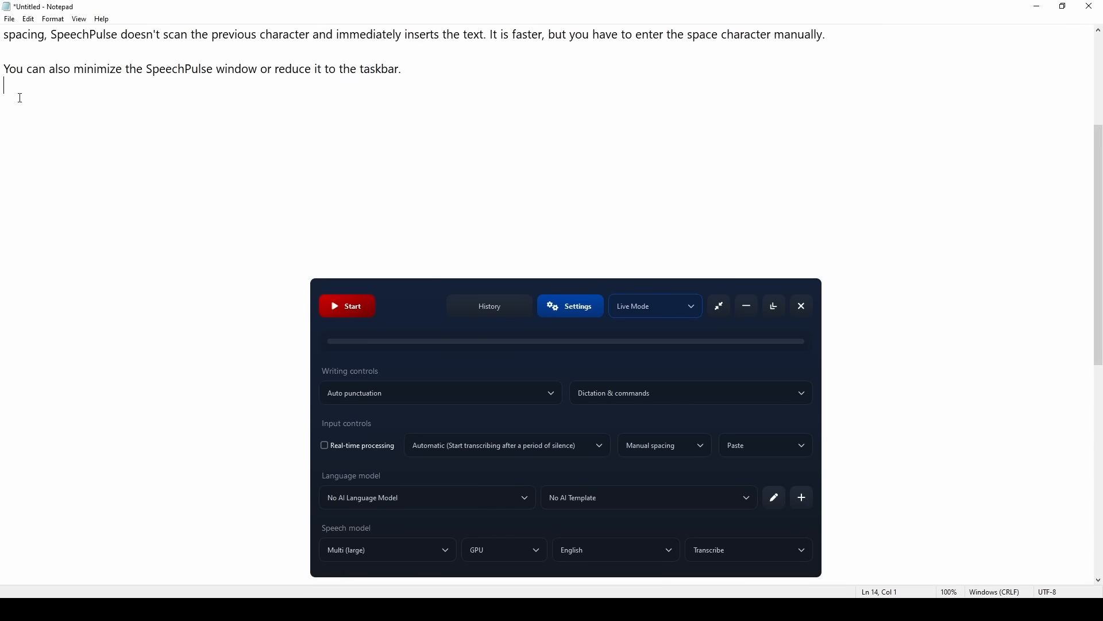
pyautogui.click(369, 308)
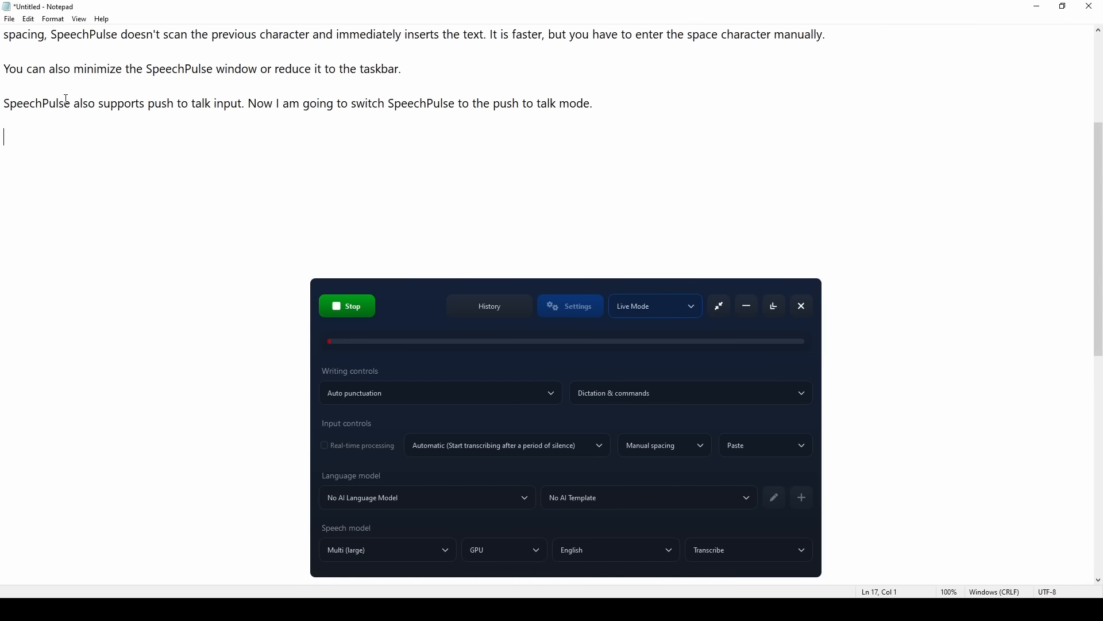
pyautogui.click(347, 315)
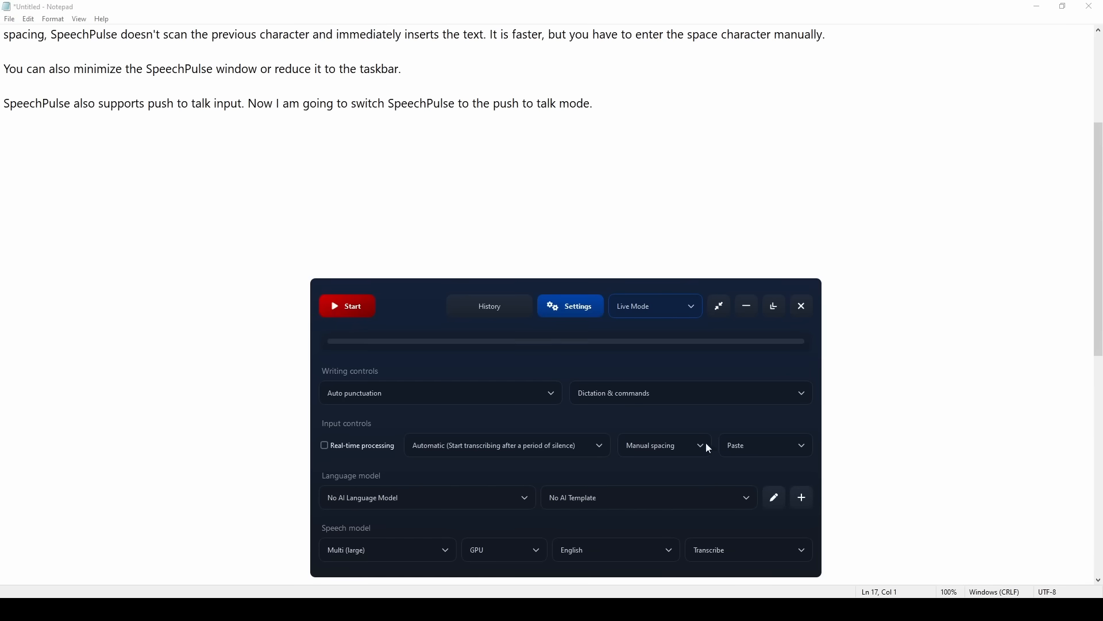
# Set the speech input mode to Push-to-talk Hotkey: Press and hold to start/Release to stop
pyautogui.click(567, 442)
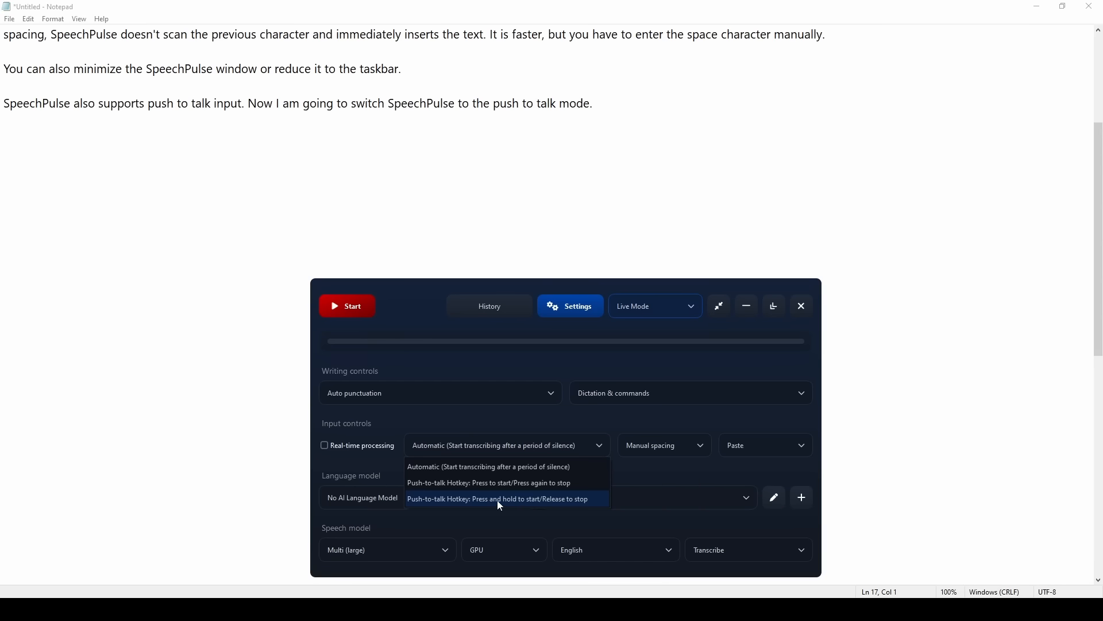
pyautogui.click(520, 499)
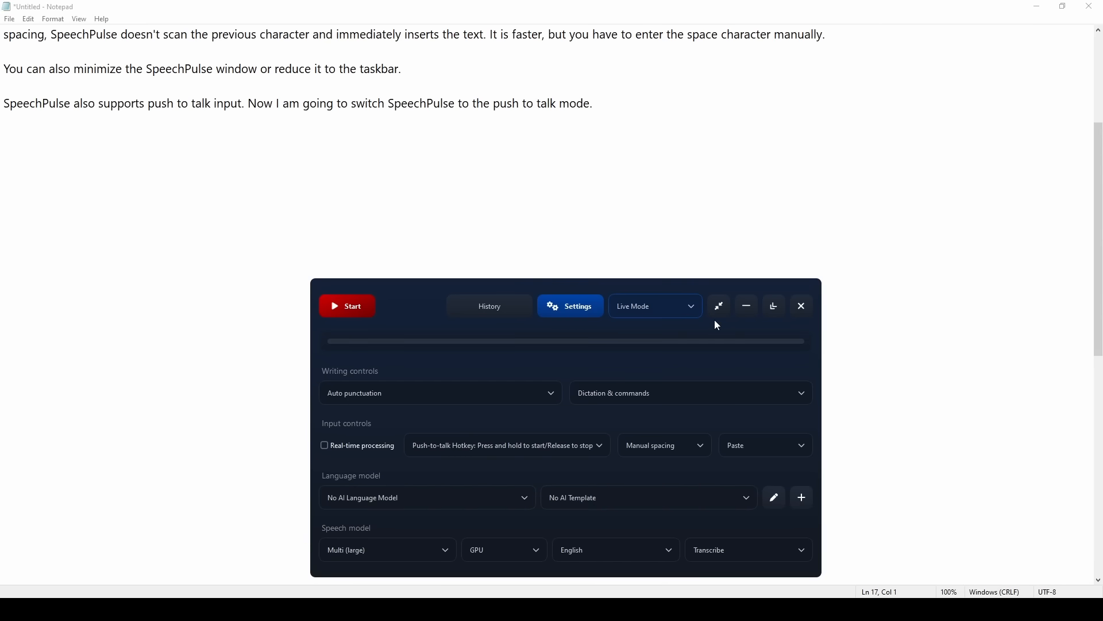
# Minimize the SpeechPulse window and dictate with push-to-talk a paragraph below the last sentence explaining the push-to-talk modes
pyautogui.click(747, 306)
pyautogui.click(113, 155)
pyautogui.click(123, 142)
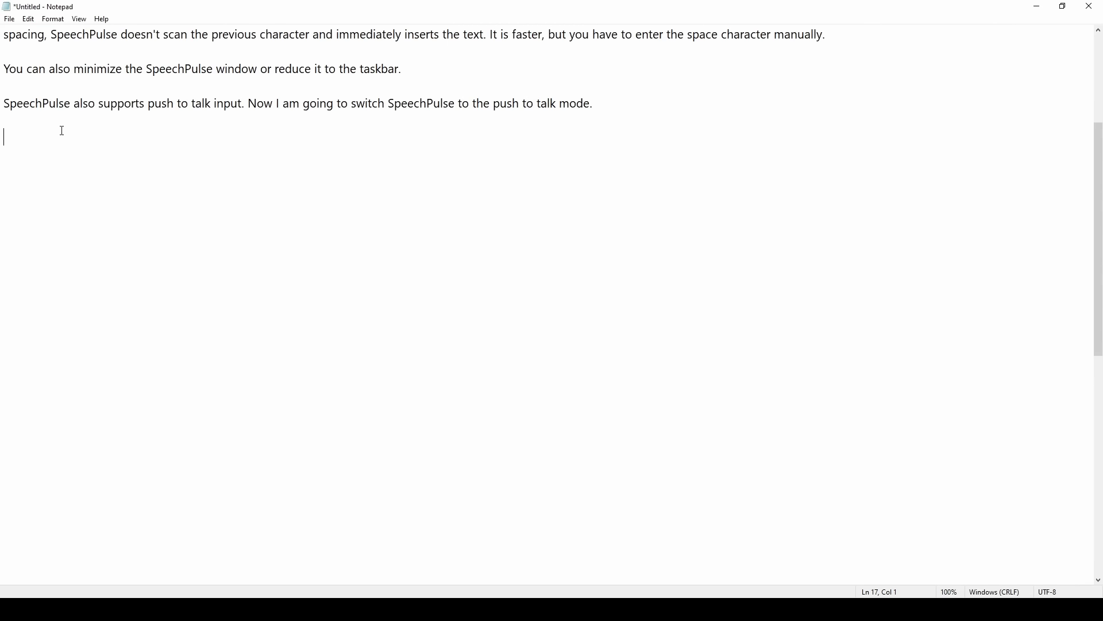
pyautogui.press('F2')
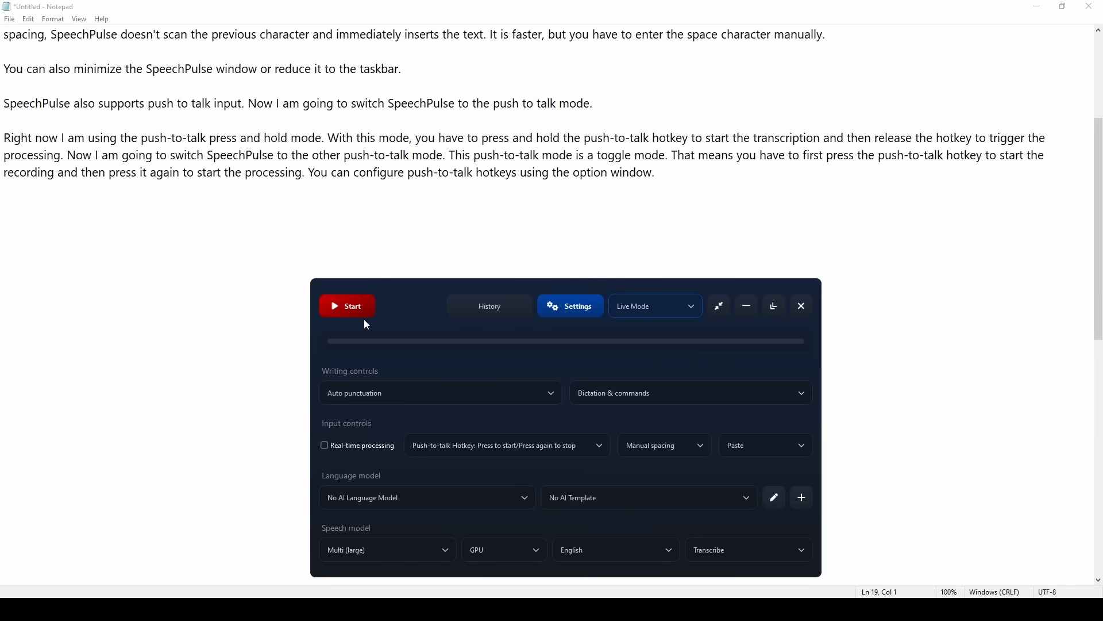
# Dictate in toggle mode "There are various push-to-talk hotkeys. You can find all of them and configure them in the options window." and stop listening
pyautogui.click(187, 224)
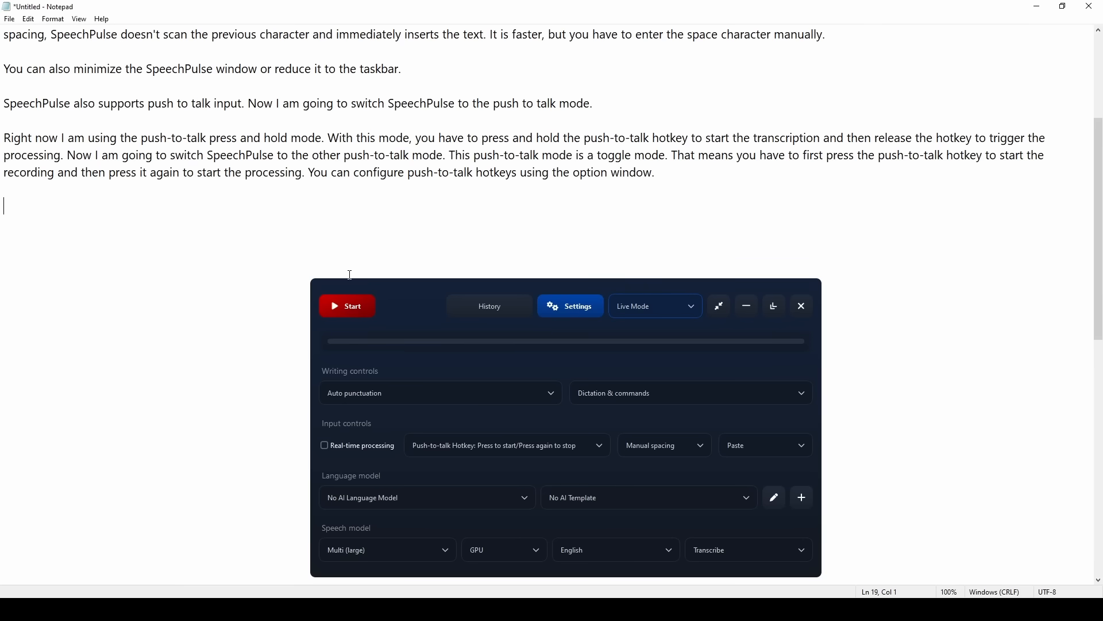
pyautogui.click(348, 305)
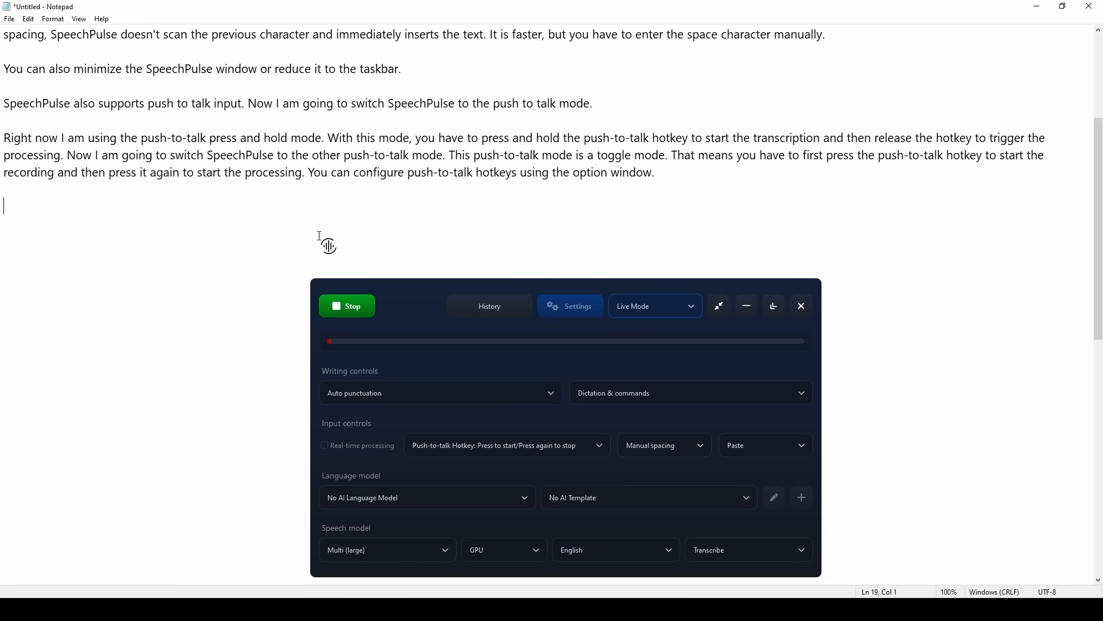
pyautogui.press('F2')
pyautogui.click(356, 309)
# Examine the push-to-talk hotkeys in the SpeechPulse options and close the options window
pyautogui.click(571, 306)
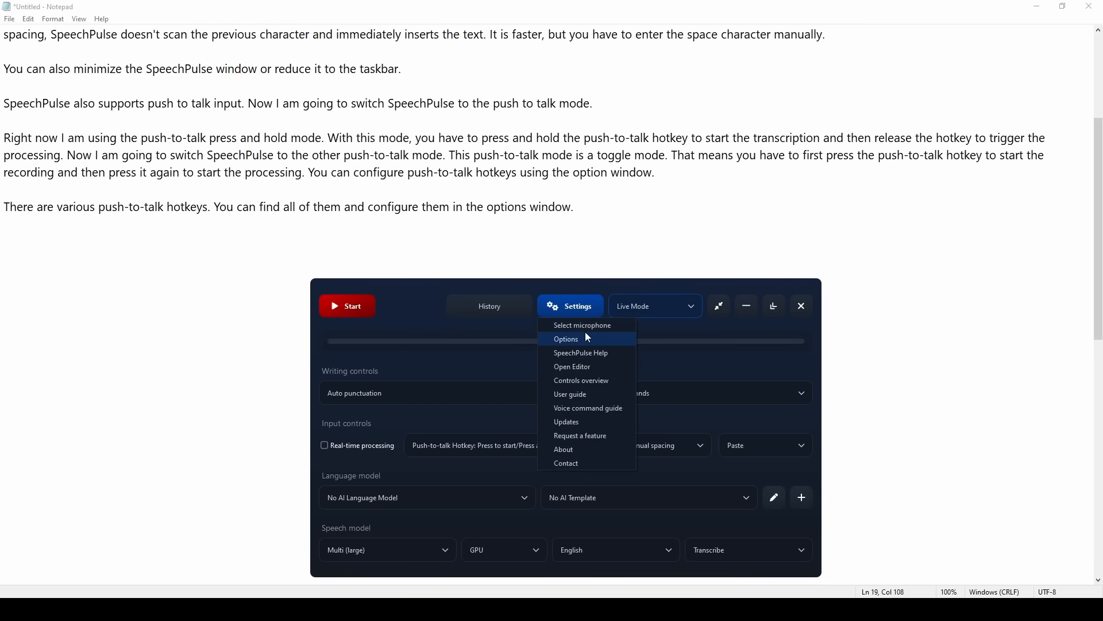
pyautogui.click(588, 338)
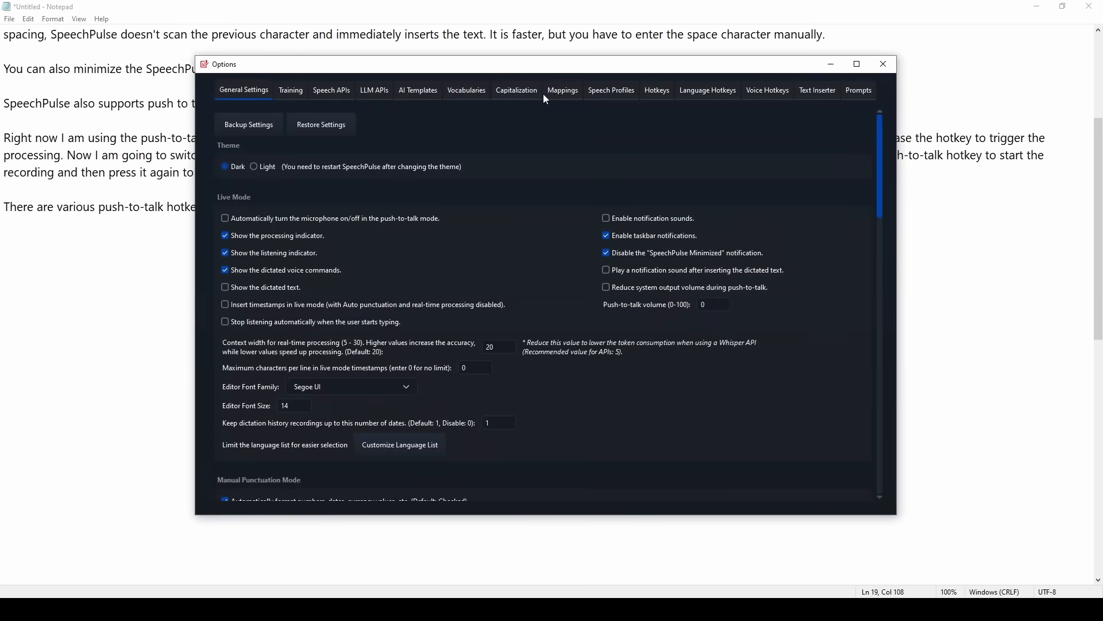
pyautogui.click(661, 92)
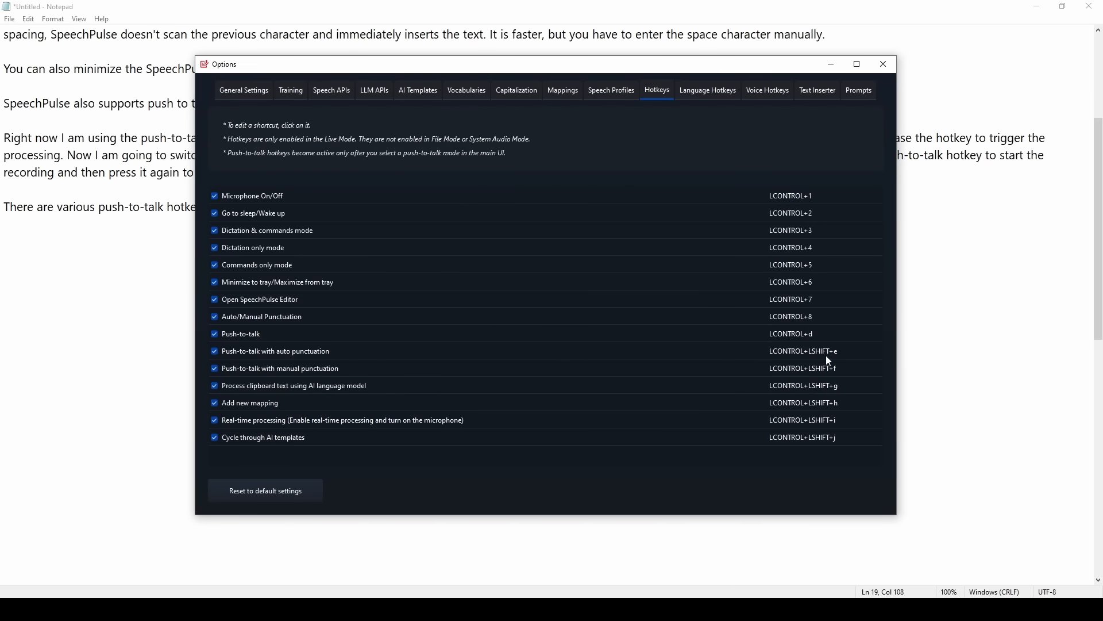
pyautogui.click(884, 65)
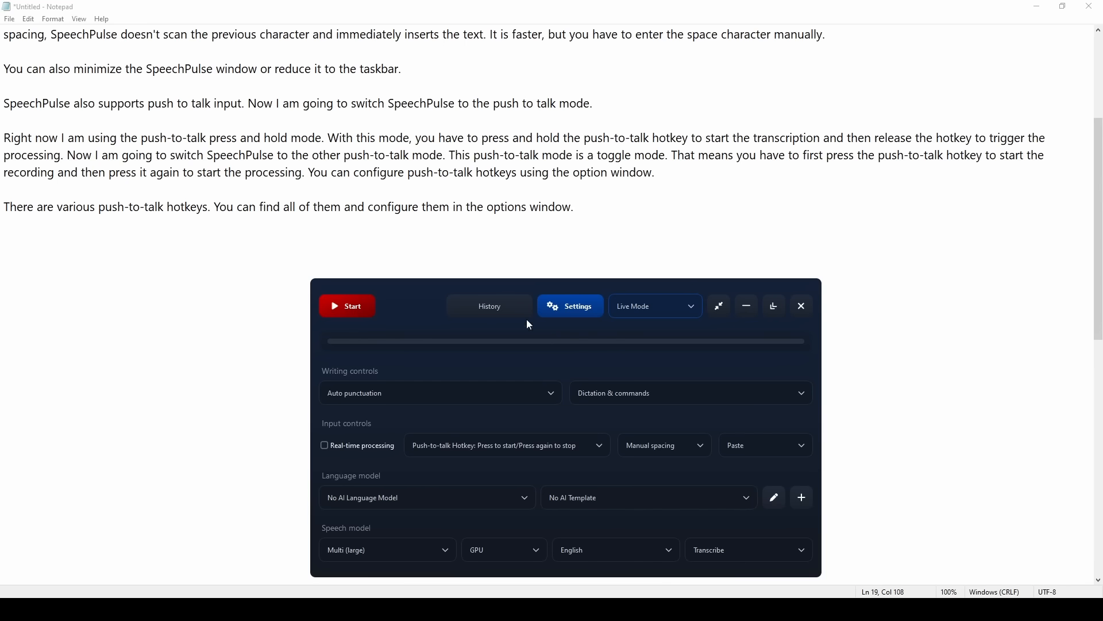
# Place the cursor below the last sentence and set push-to-talk to Press and hold to start/Release to stop
pyautogui.scroll(-1, 253, 236)
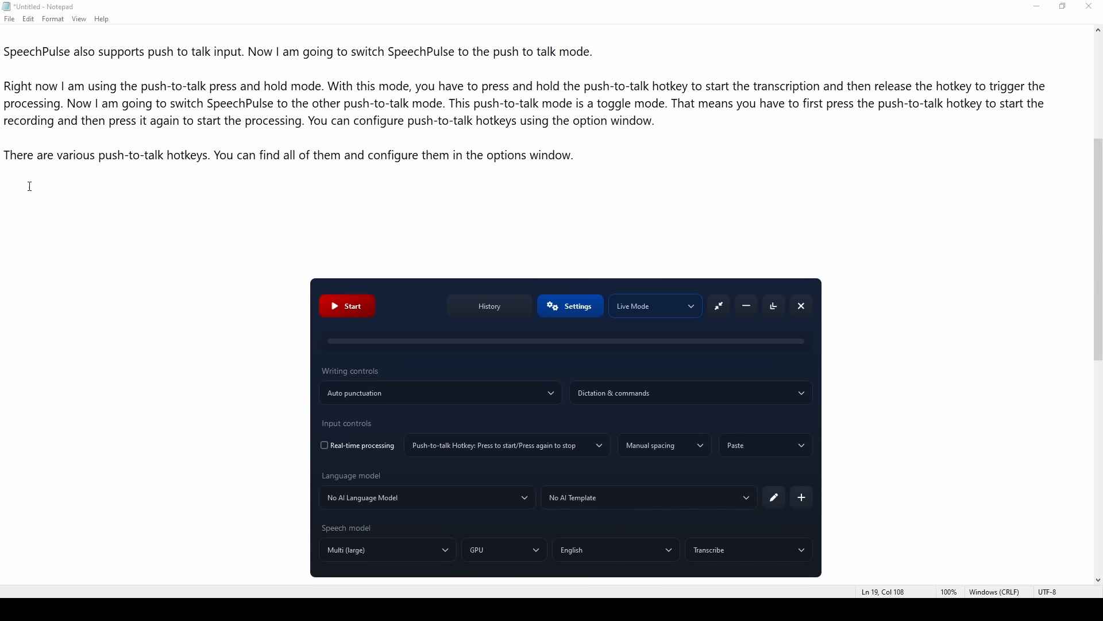
pyautogui.scroll(-2, 30, 187)
pyautogui.click(45, 80)
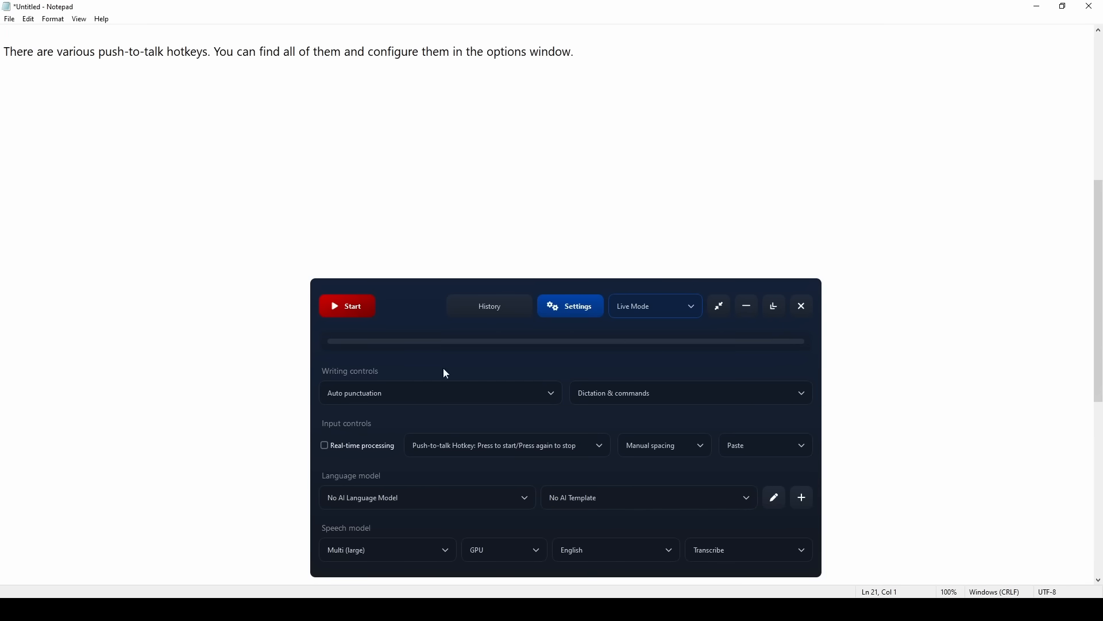
pyautogui.click(554, 450)
pyautogui.click(547, 499)
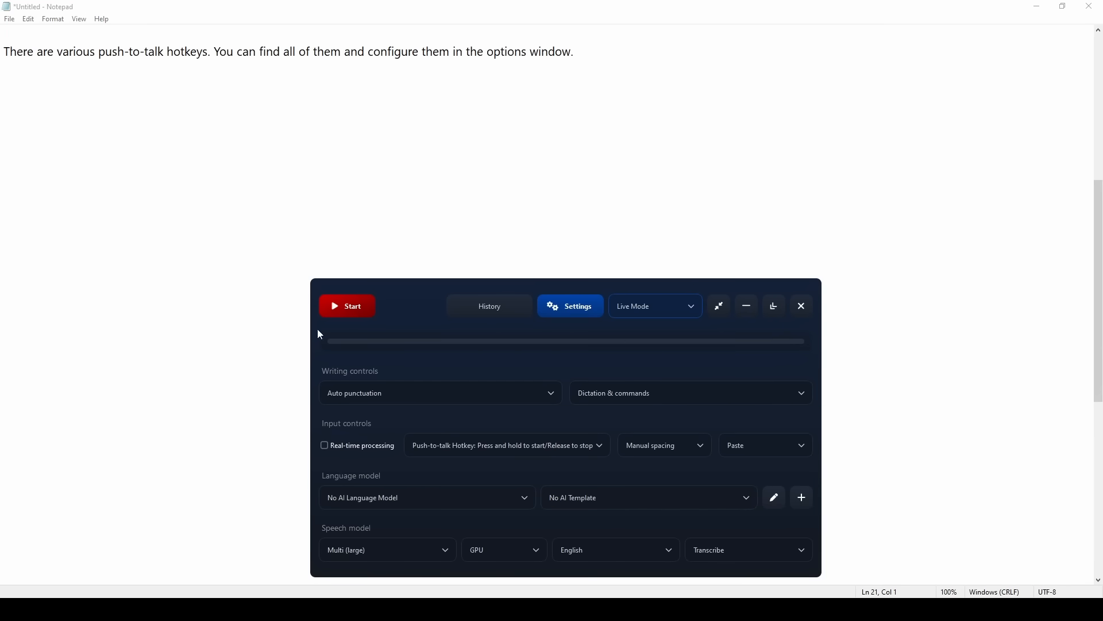
# Dictate sentences about manual punctuation support for English and German and about switching to that mode, and stop listening
pyautogui.click(358, 313)
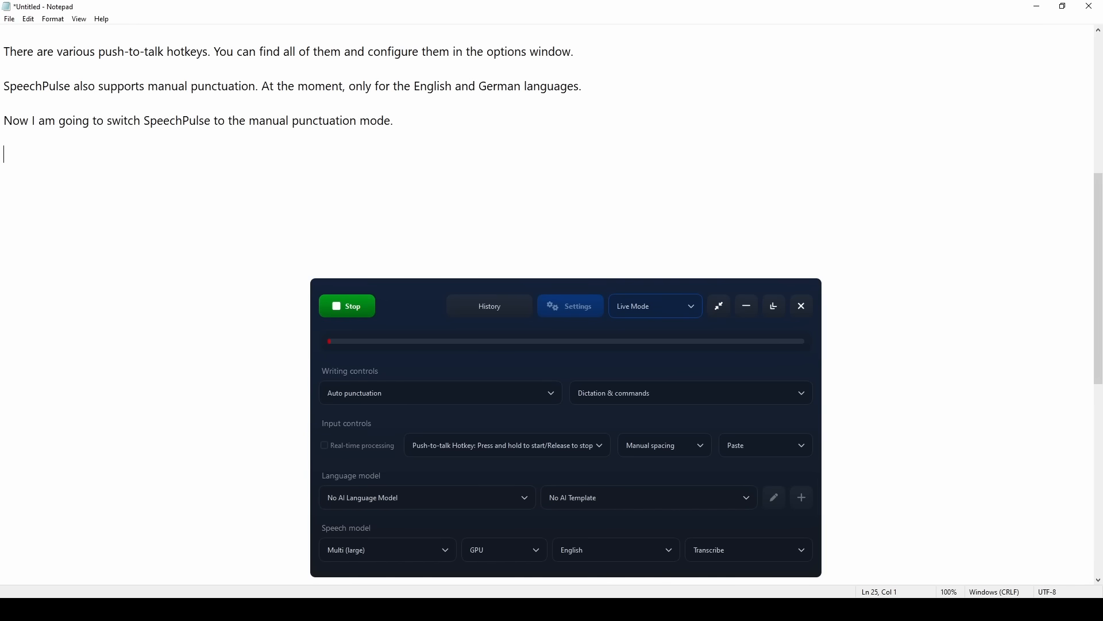
pyautogui.click(349, 306)
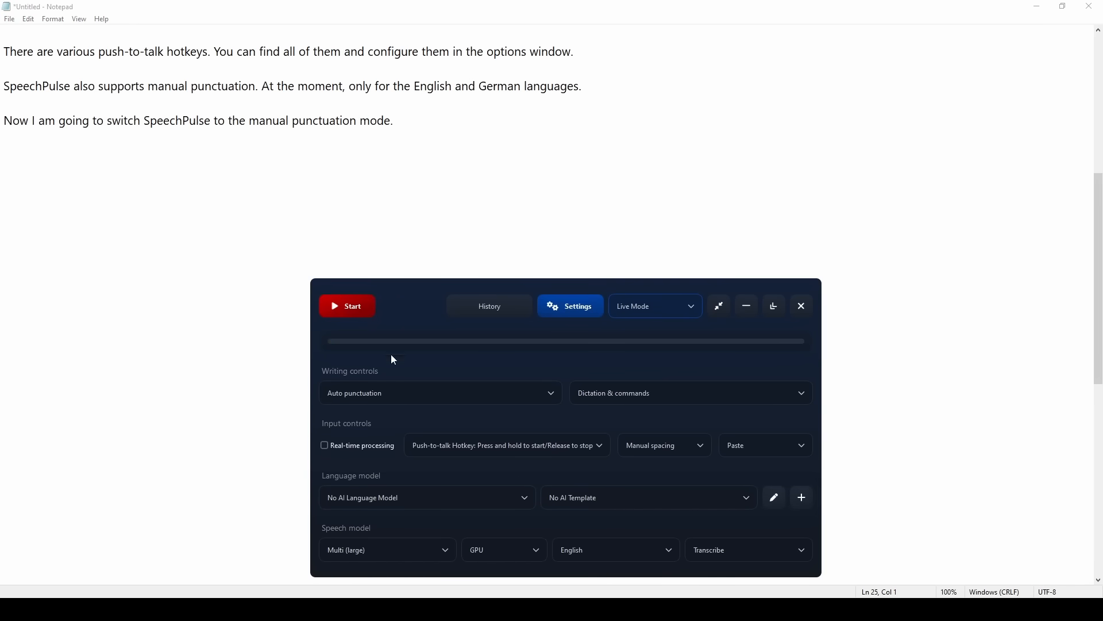
# Set the writing control to Manual punctuation and dictate sentences about dictating punctuation marks manually and switching back to auto punctuation
pyautogui.click(423, 396)
pyautogui.click(399, 431)
pyautogui.click(717, 308)
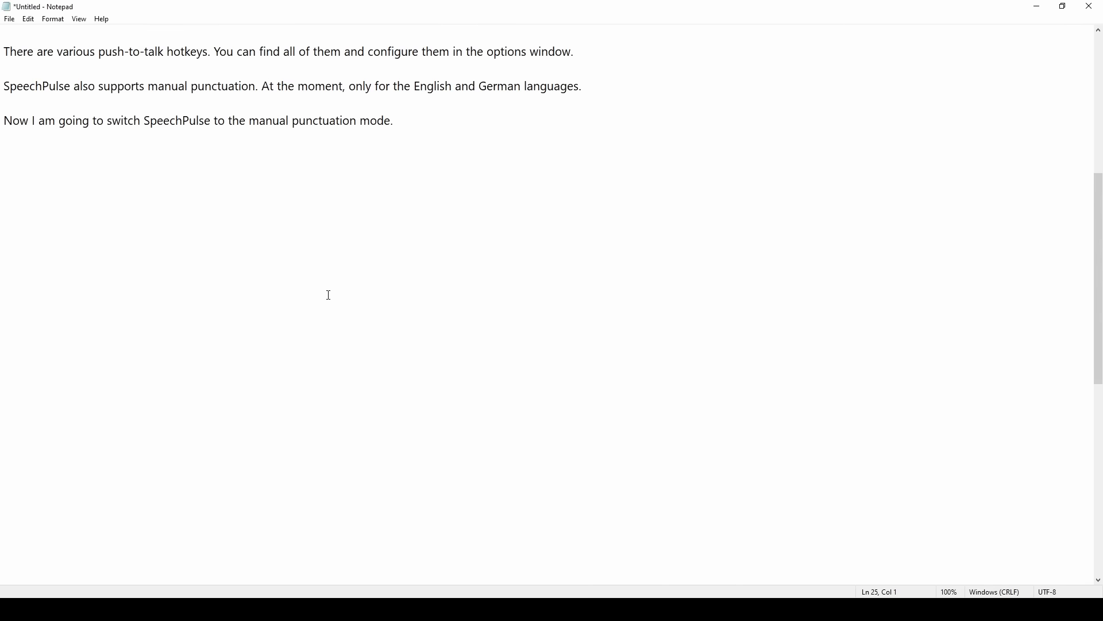
pyautogui.press('ctrl+super')
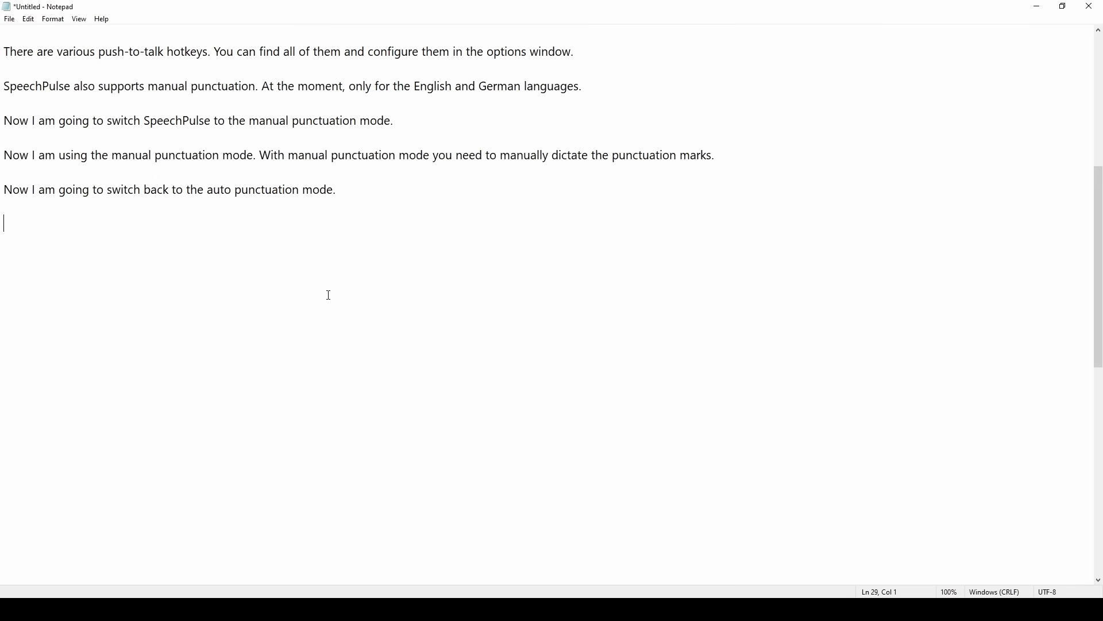
# Set the writing control back to Auto punctuation, dictate two sentences about the history window and re-transcribing dictations, and stop listening
pyautogui.hotkey('alt', 'Tab')
pyautogui.click(420, 401)
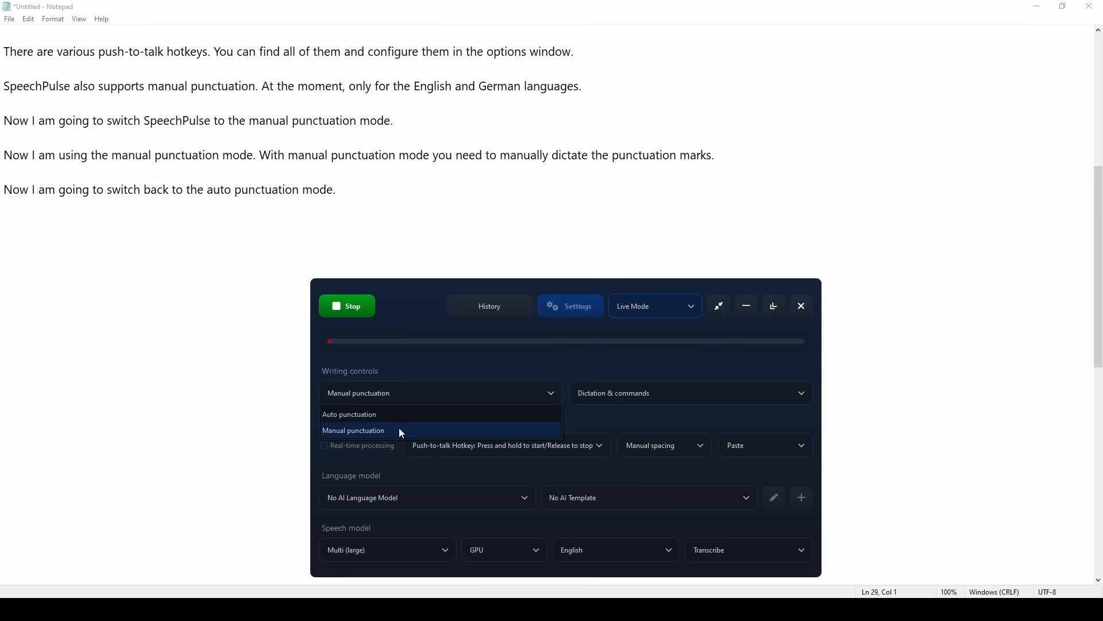
pyautogui.click(402, 417)
pyautogui.hotkey('alt', 'Tab')
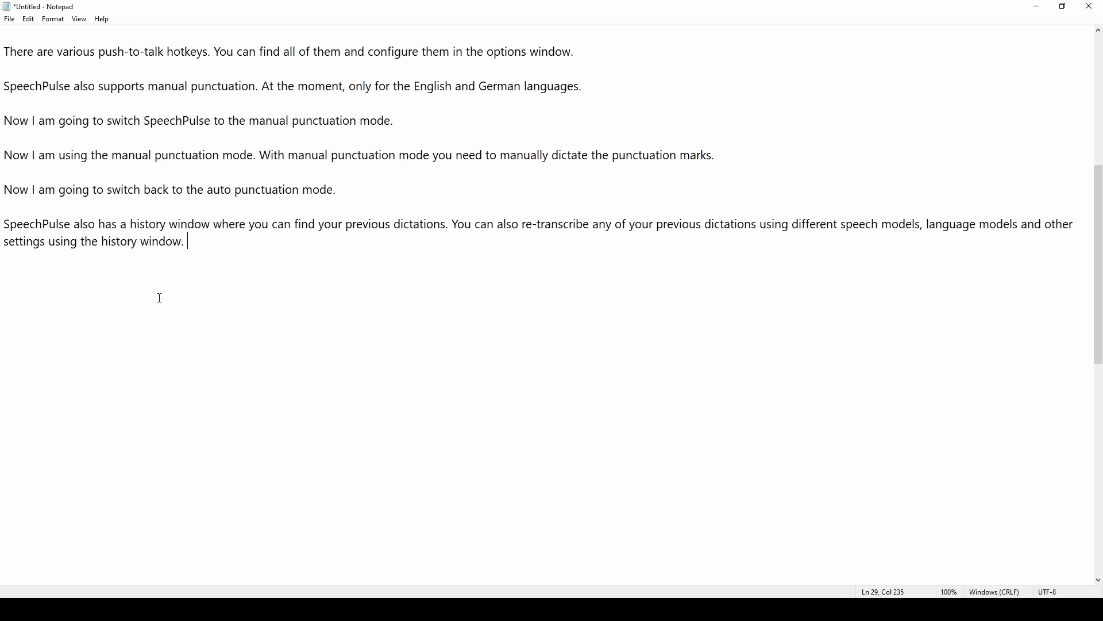
pyautogui.hotkey('alt', 'Tab')
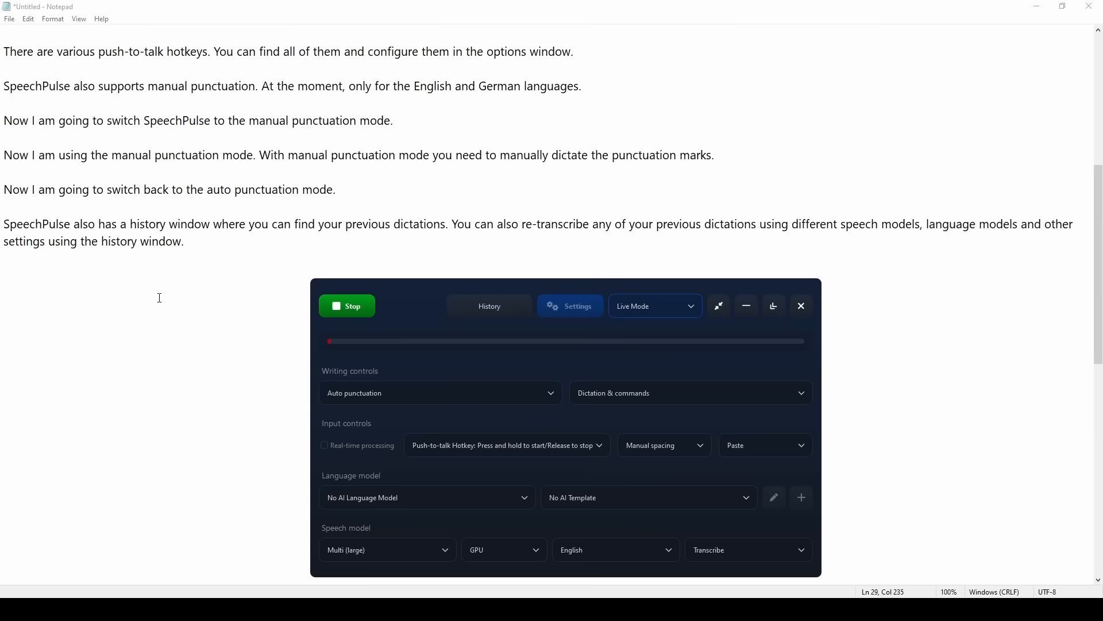
pyautogui.click(356, 310)
# Re-transcribe the history recording 2025-06-12T20_59_14.wav, view its original transcript 1749742154341.txt, and leave the history
pyautogui.click(479, 307)
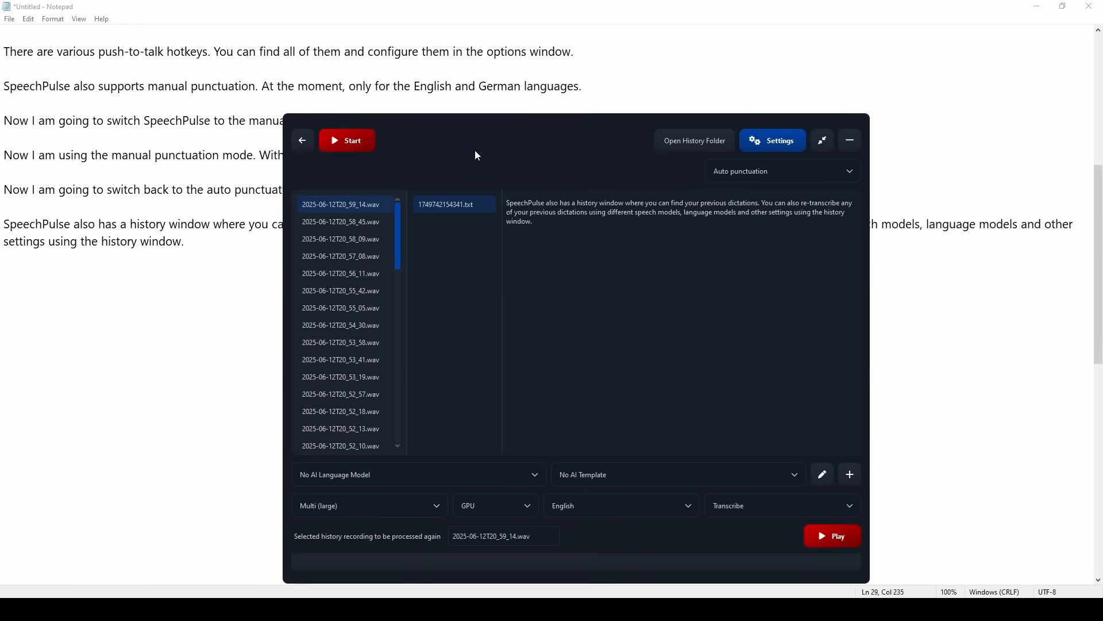
pyautogui.click(375, 235)
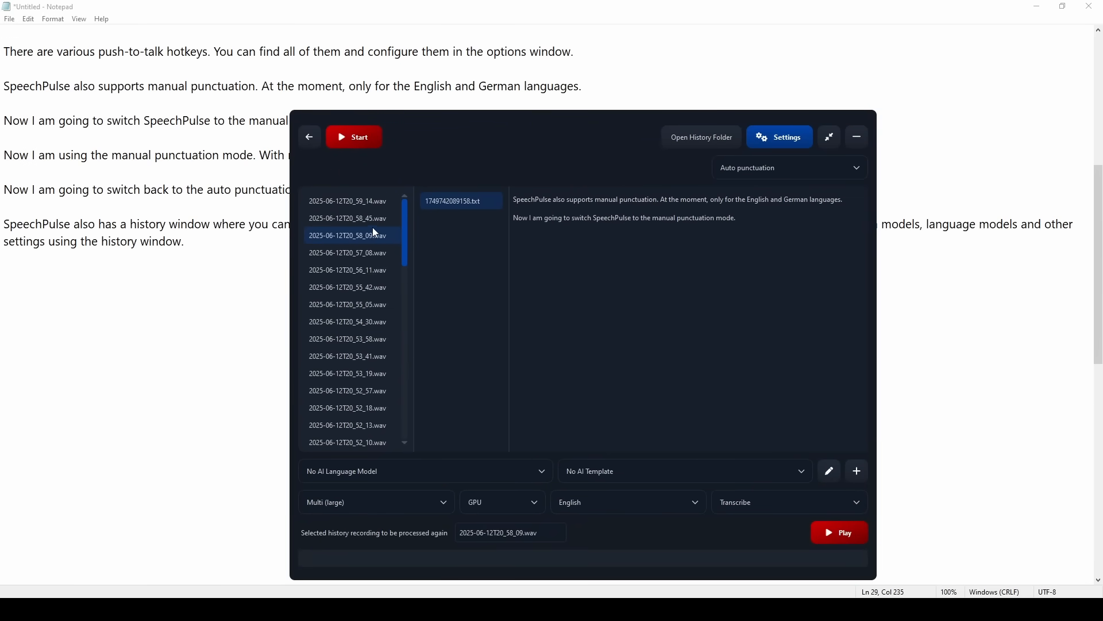
pyautogui.click(377, 201)
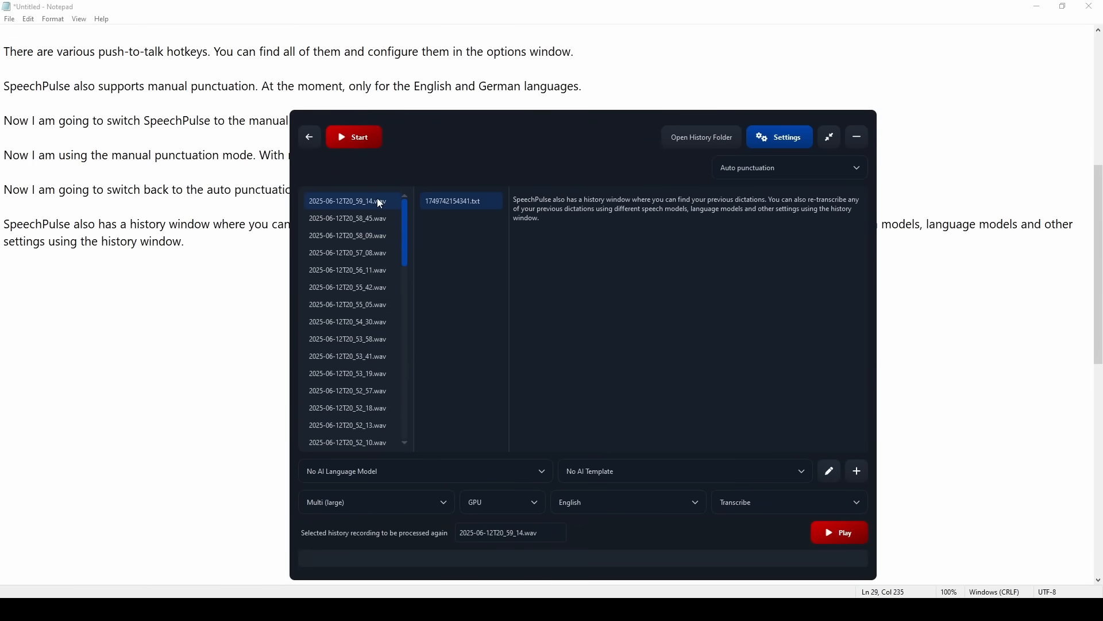
pyautogui.click(354, 138)
pyautogui.click(483, 219)
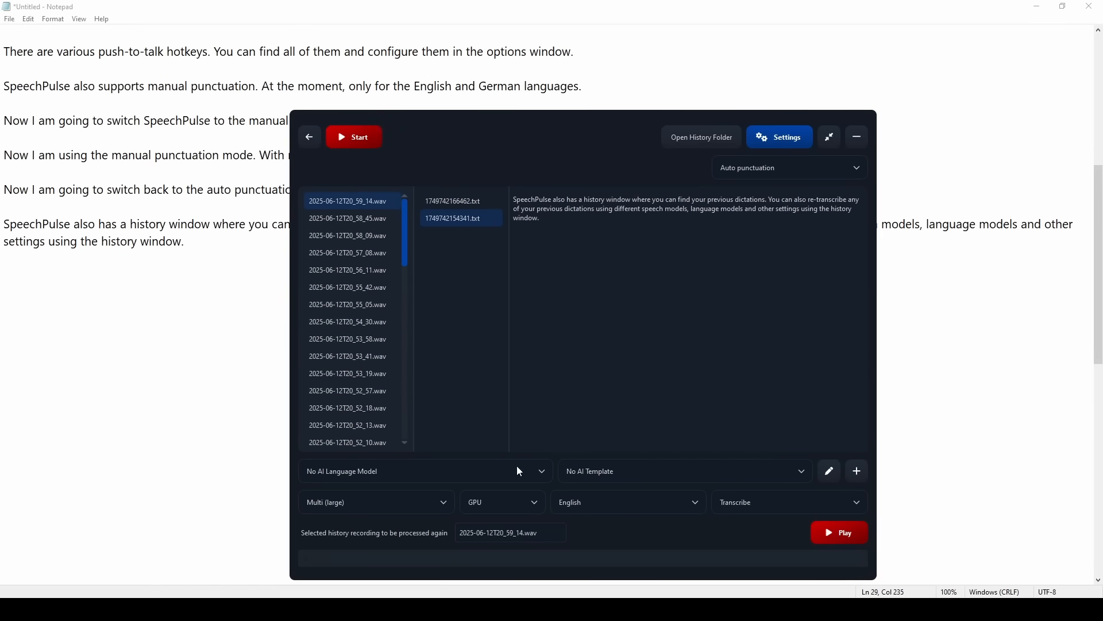
pyautogui.click(309, 137)
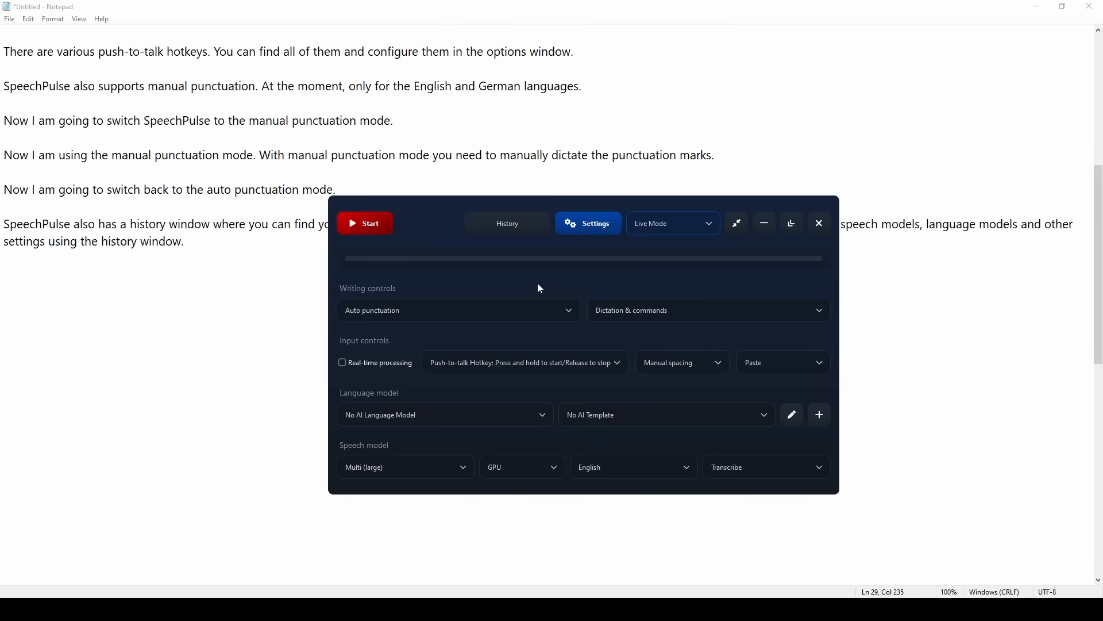
# Play back the recording 2025-06-12T20_59_14.wav from the history, stop the playback, and return to the main window
pyautogui.click(523, 226)
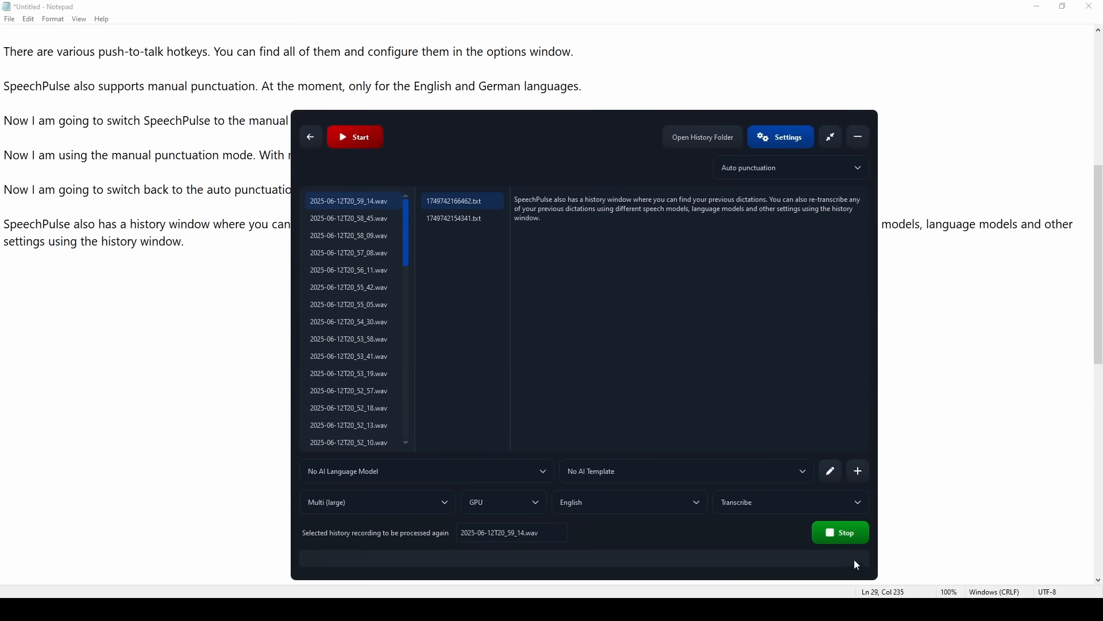
pyautogui.click(839, 536)
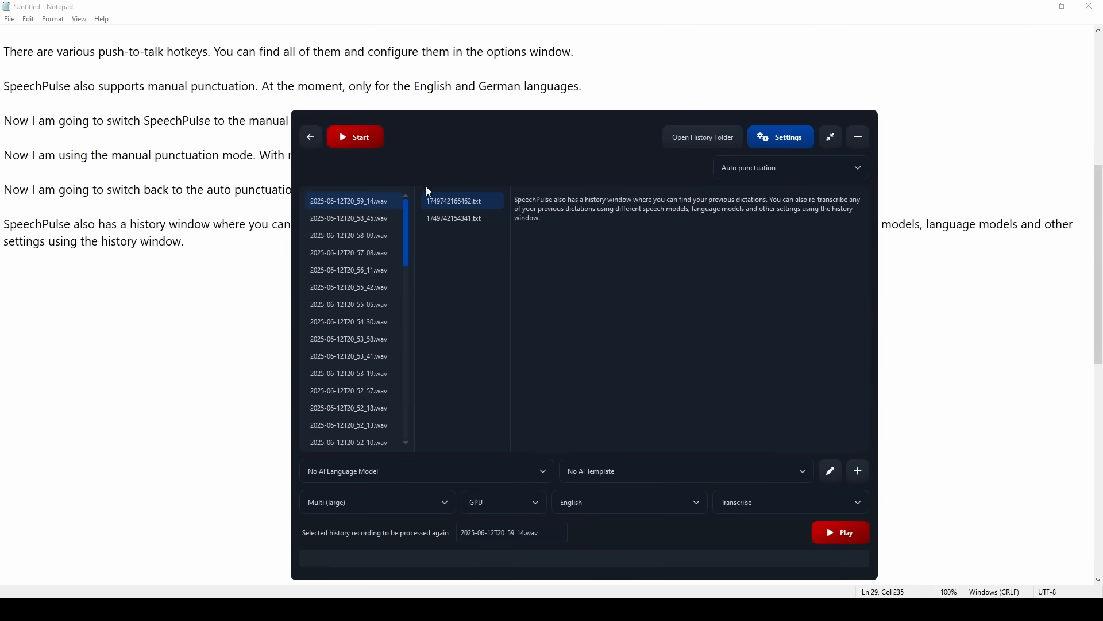
pyautogui.click(309, 137)
# Dictate two sentences below the history paragraph about custom mappings and the one added for the word SpeechPulse, and stop listening
pyautogui.moveTo(726, 247); pyautogui.dragTo(693, 320)
pyautogui.scroll(-2, 212, 261)
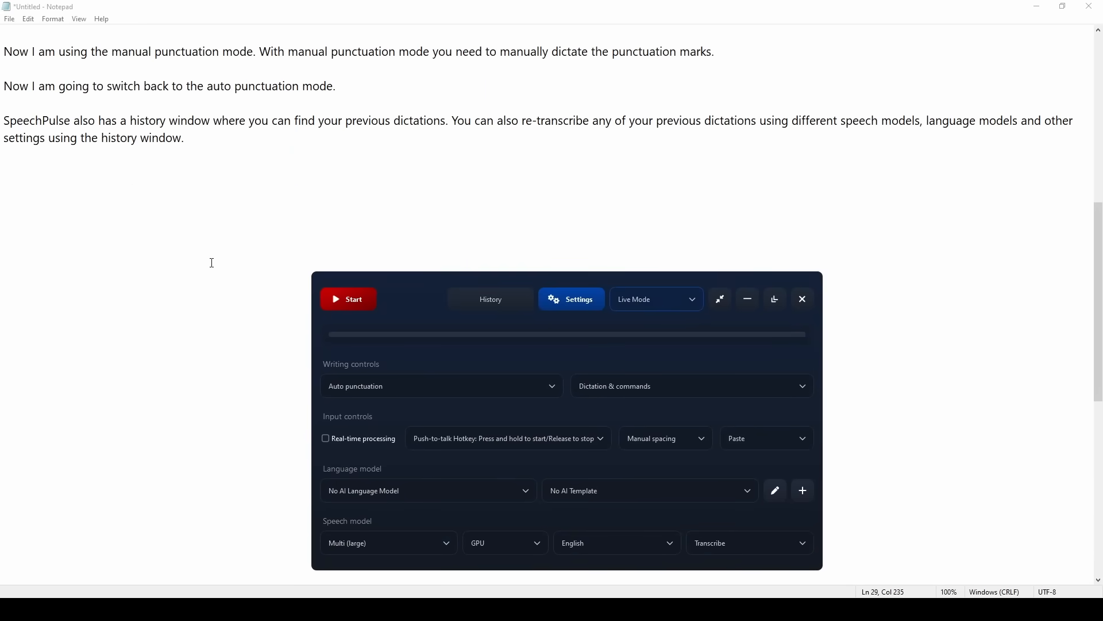
pyautogui.click(30, 80)
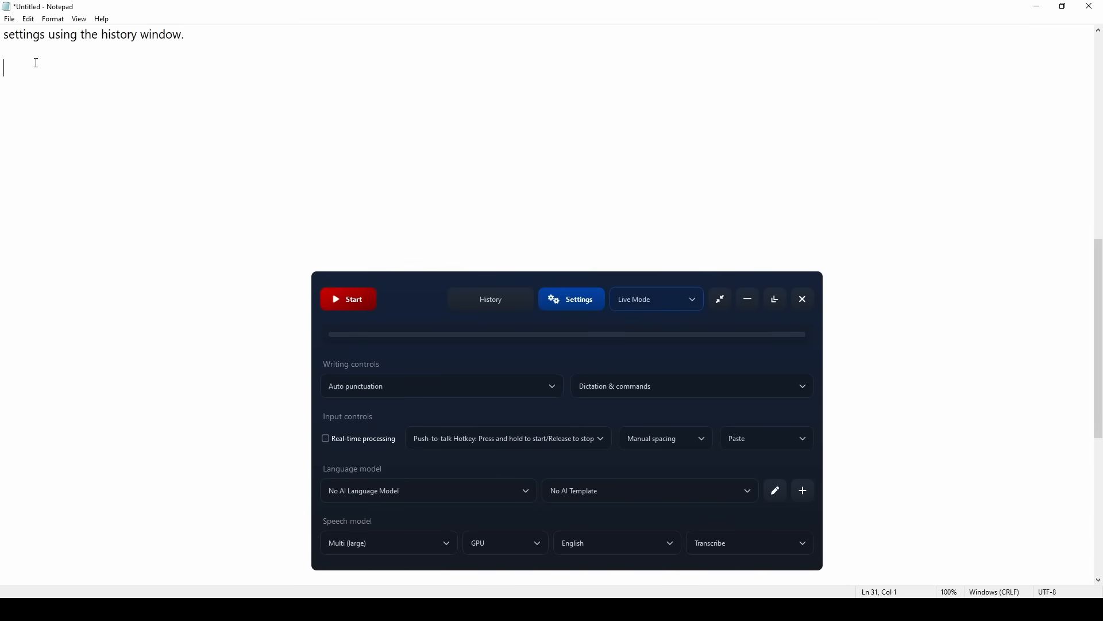
pyautogui.click(71, 67)
pyautogui.press('F2')
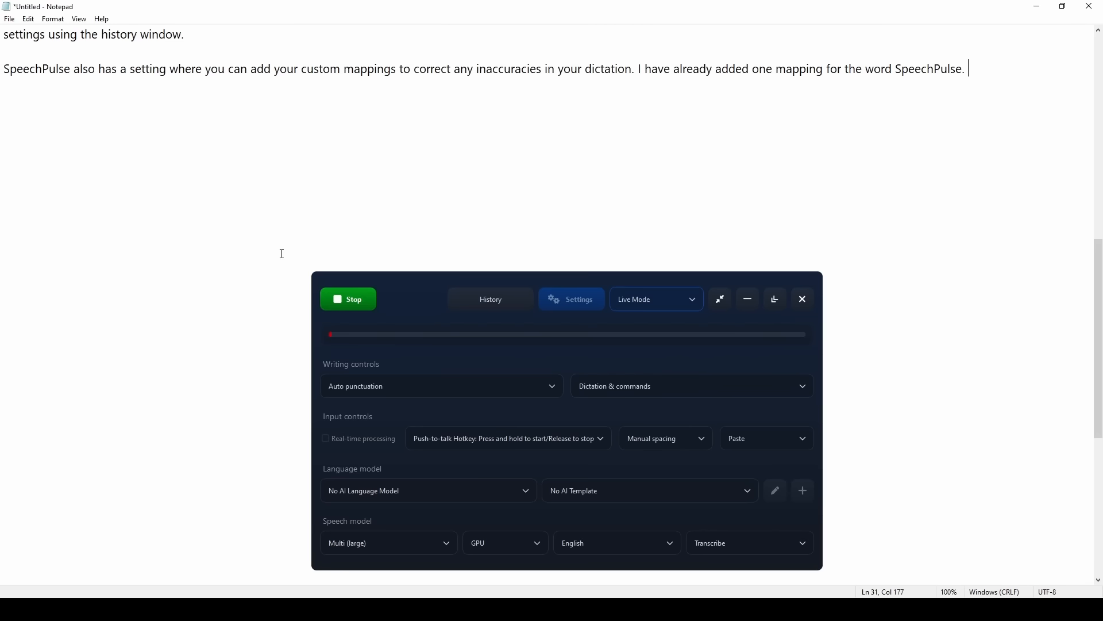
pyautogui.click(347, 301)
# Add three blank custom mappings in the SpeechPulse mapping options
pyautogui.click(563, 308)
pyautogui.click(562, 330)
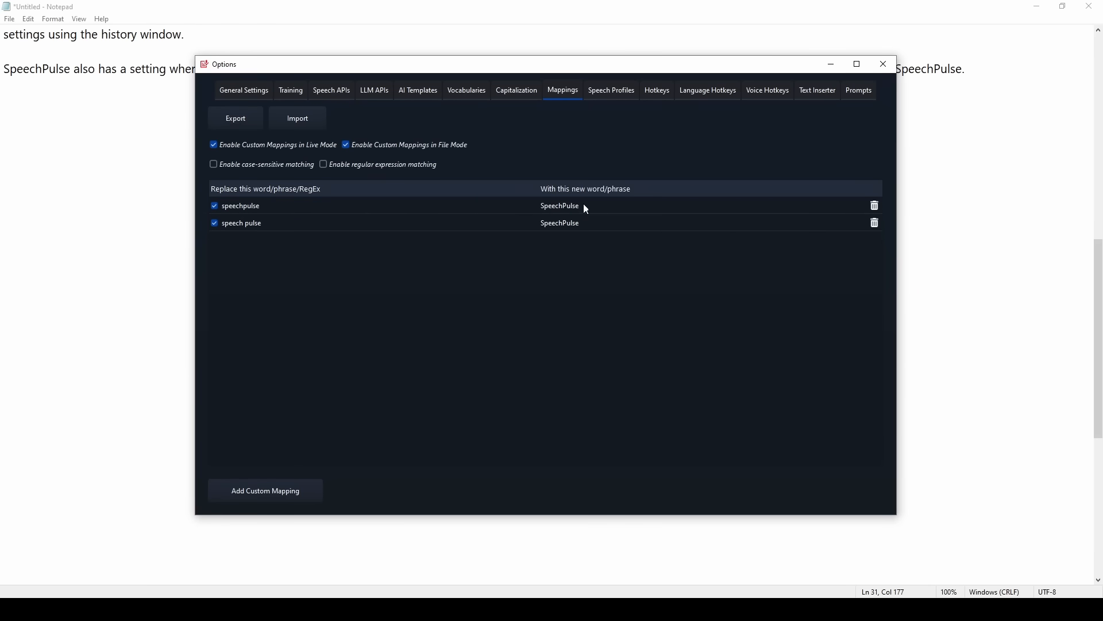
pyautogui.click(276, 491)
pyautogui.click(276, 490)
pyautogui.click(276, 490)
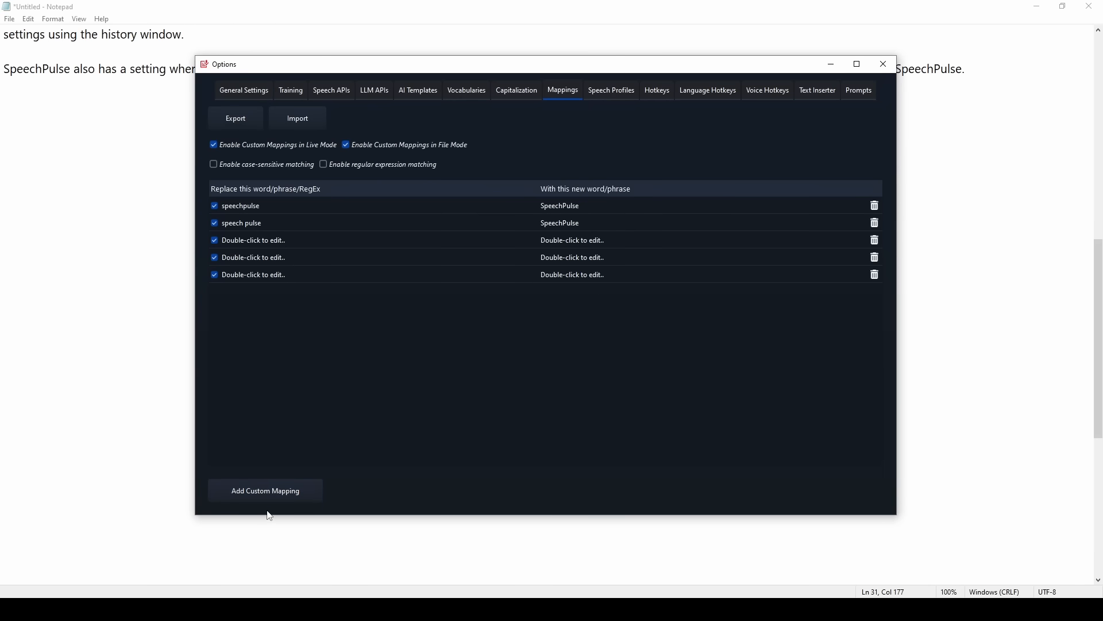
# Delete the three blank custom mappings and close the options window
pyautogui.click(875, 240)
pyautogui.click(875, 241)
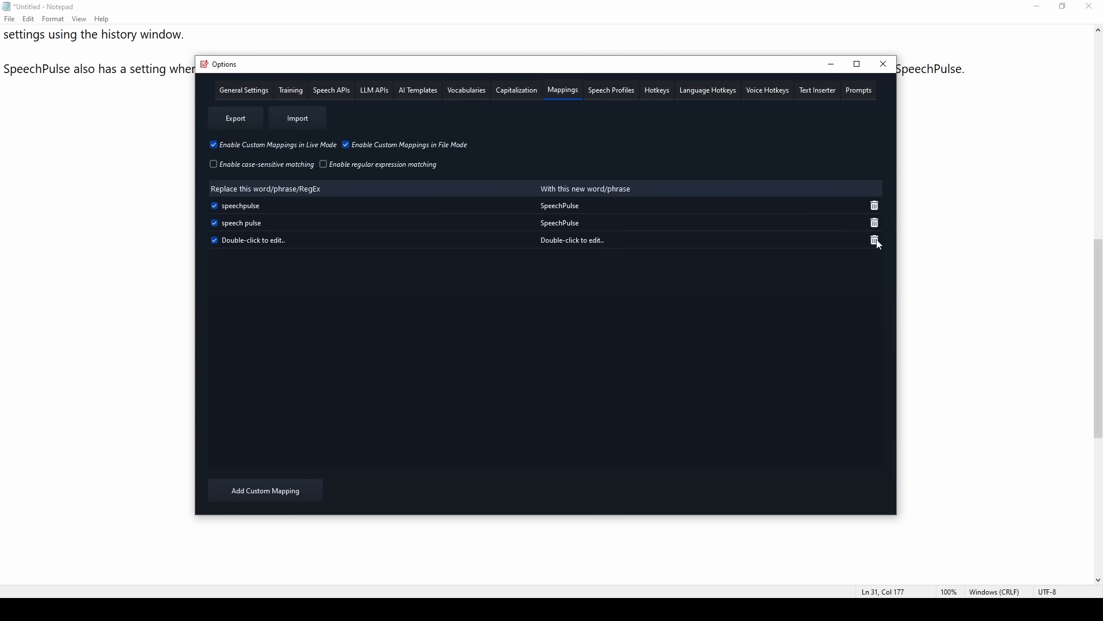
pyautogui.click(875, 240)
pyautogui.click(884, 65)
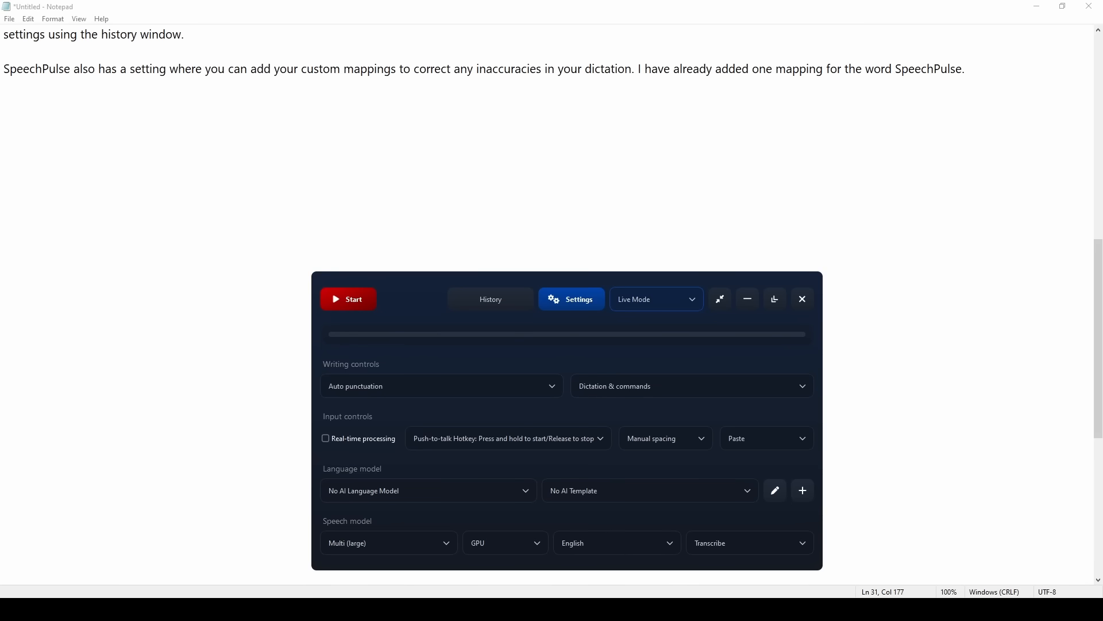
# Hide SpeechPulse and dictate sentences in Notepad about post-processing with large language models and demonstrating the standard English language model
pyautogui.click(747, 299)
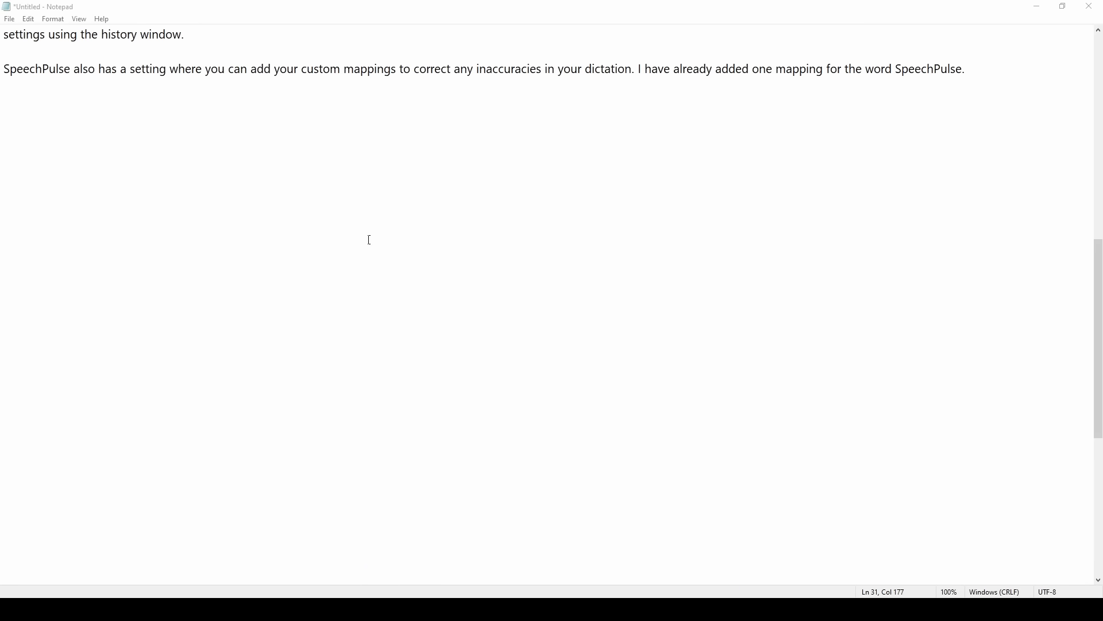
pyautogui.click(55, 102)
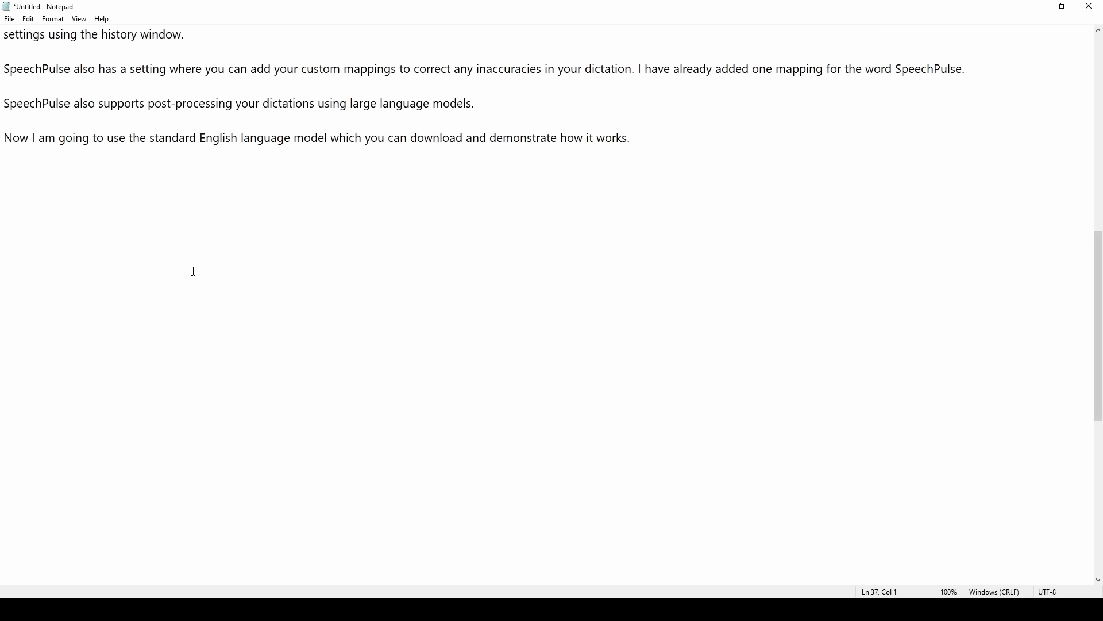
# Bring back the SpeechPulse window and set the AI language model to English (standard)
pyautogui.hotkey('alt', 'Tab')
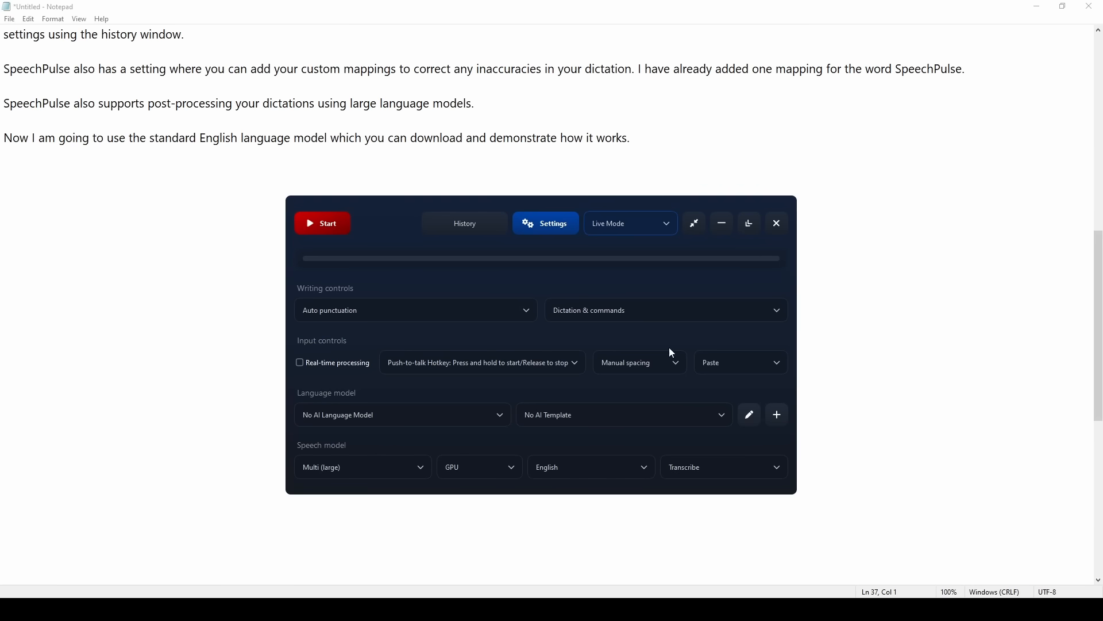
pyautogui.moveTo(531, 390); pyautogui.dragTo(555, 397)
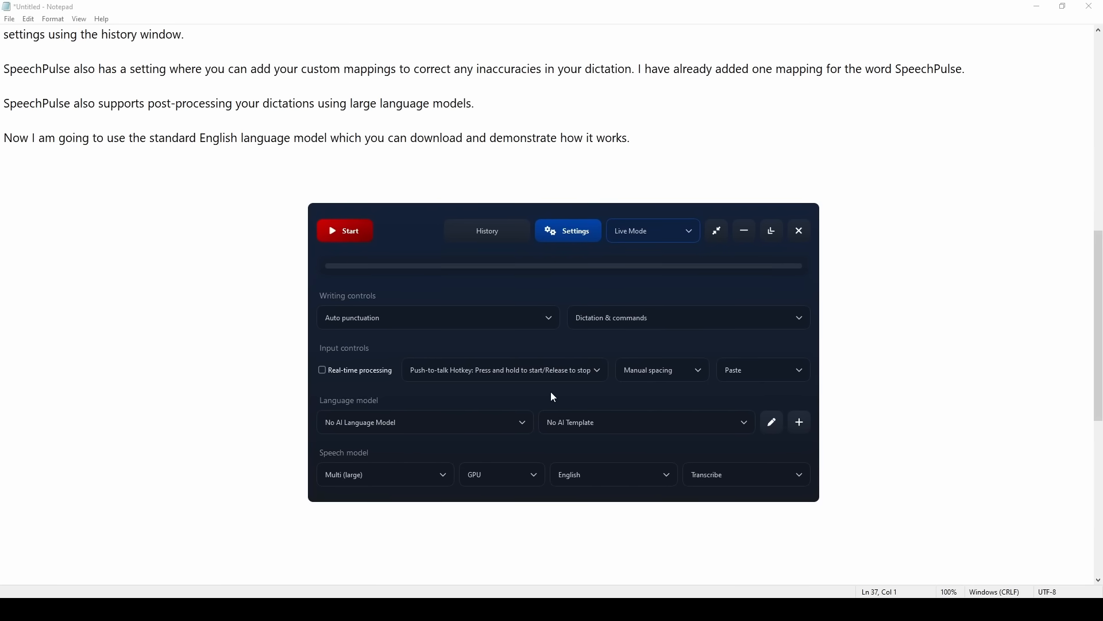
pyautogui.click(450, 427)
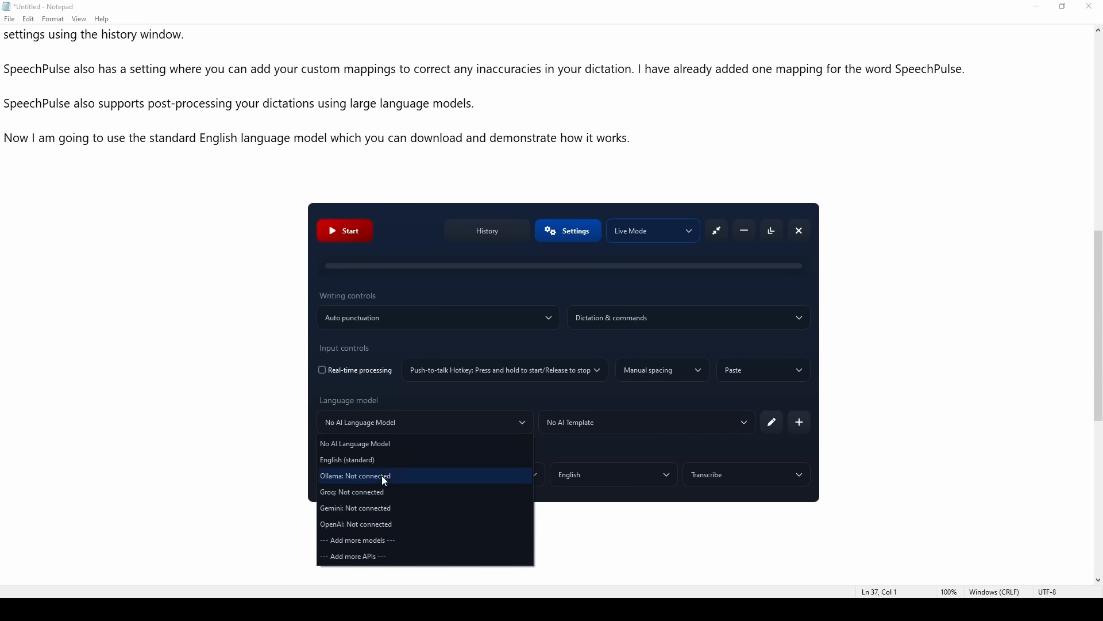
pyautogui.click(388, 461)
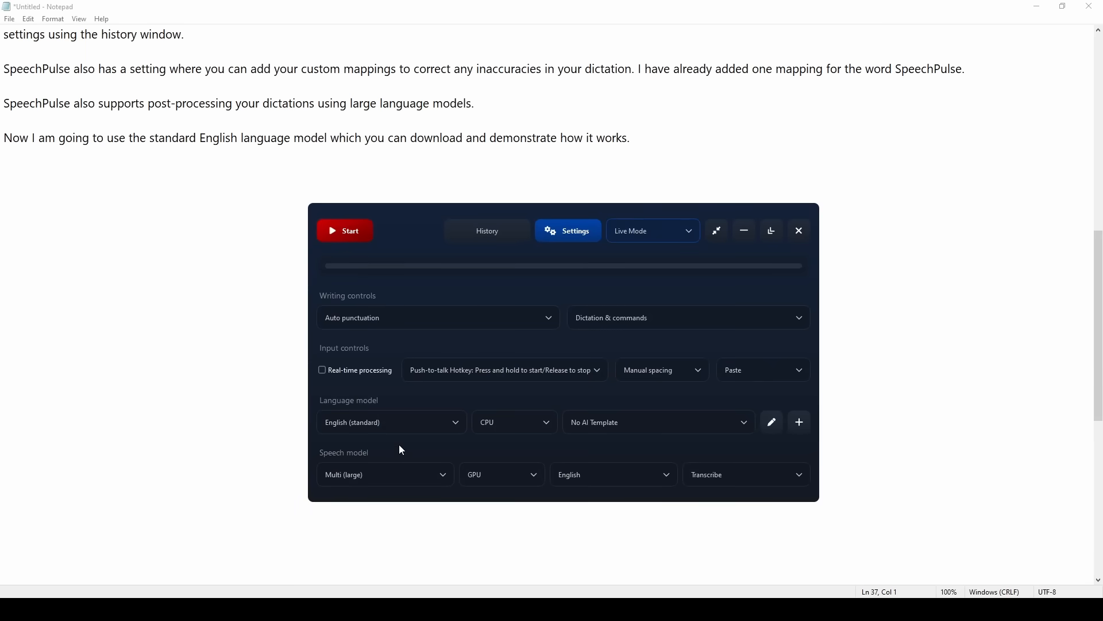
# Examine the AI language models available for download and close the download dialog
pyautogui.click(414, 428)
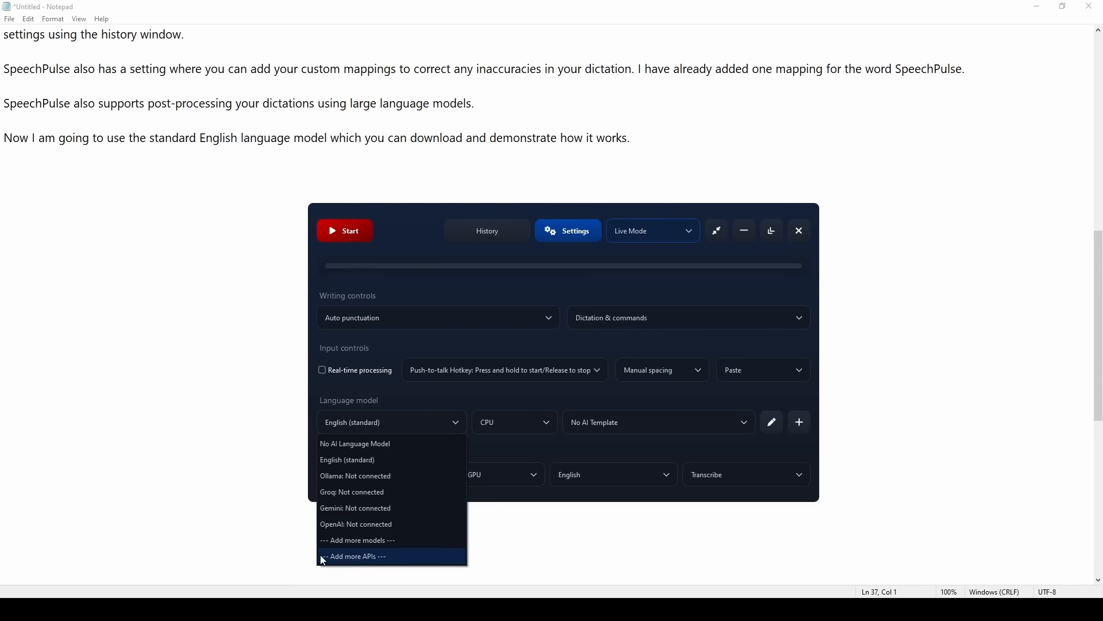
pyautogui.click(358, 541)
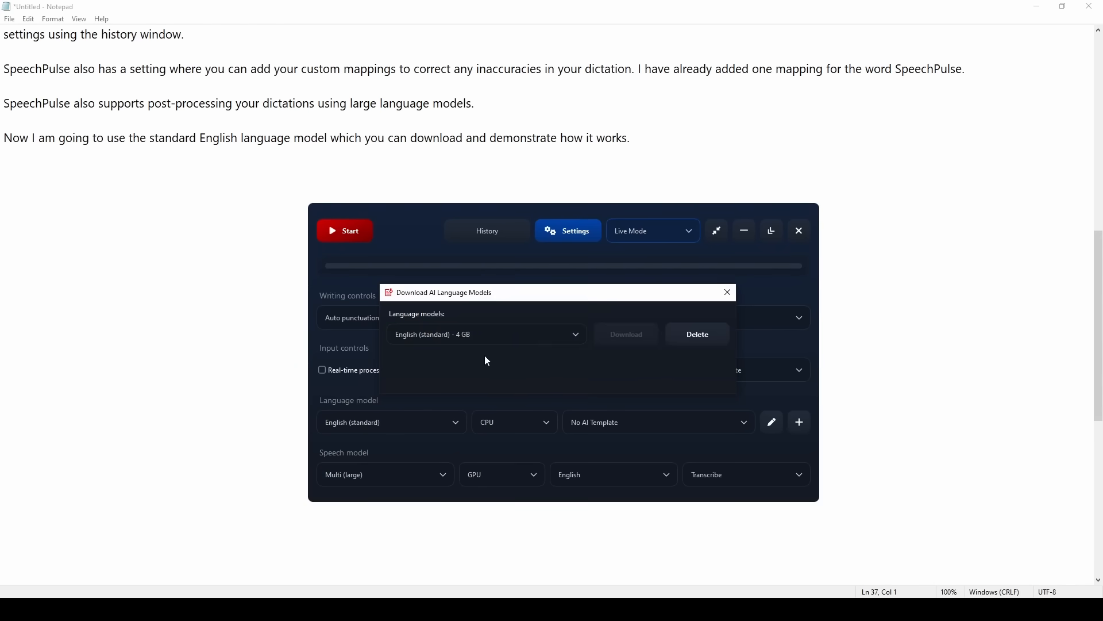
pyautogui.click(575, 340)
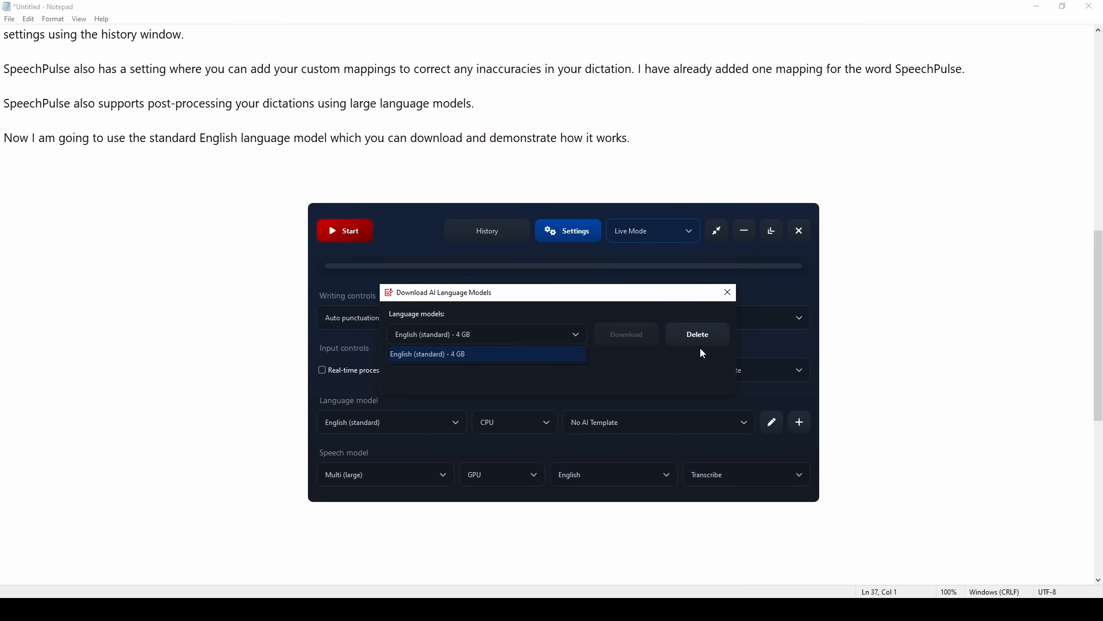
pyautogui.click(605, 335)
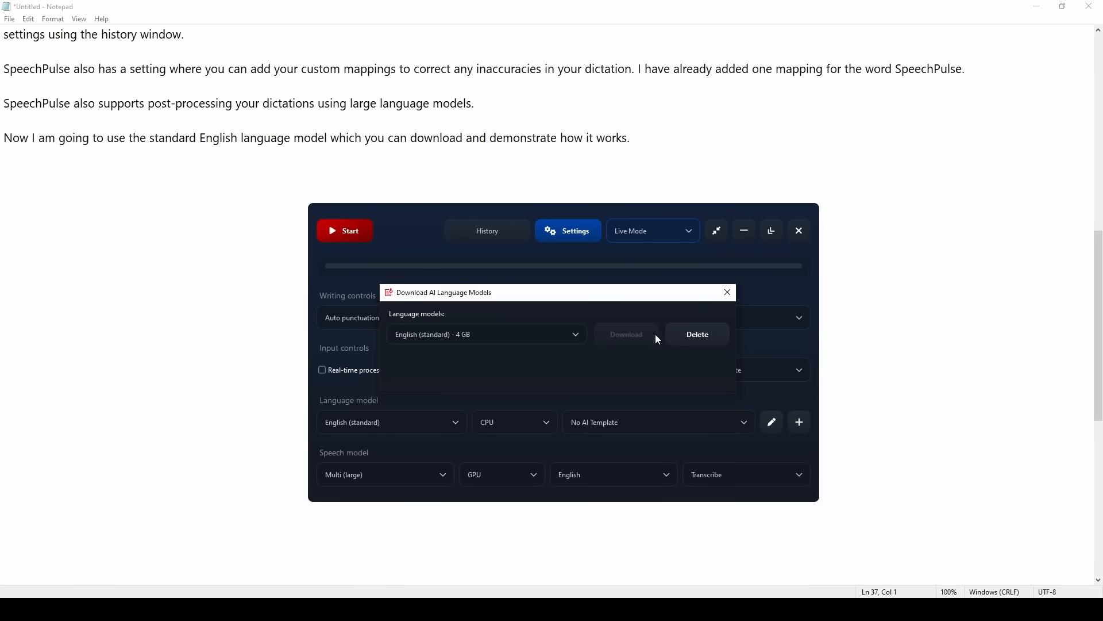
pyautogui.click(728, 293)
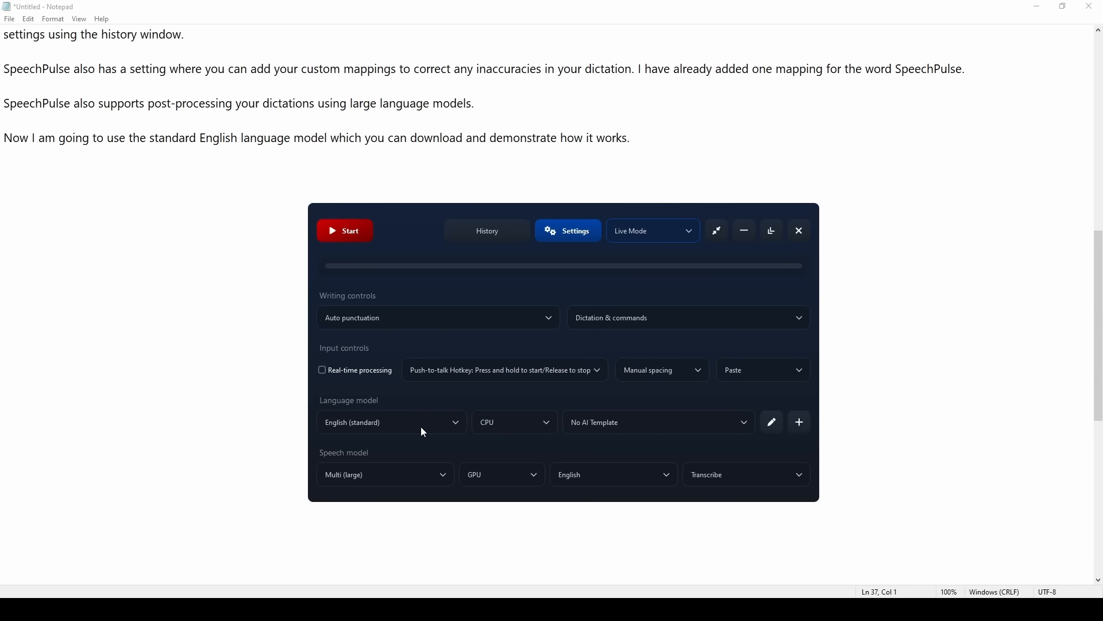
# Set the language model's processing device to GPU
pyautogui.click(509, 423)
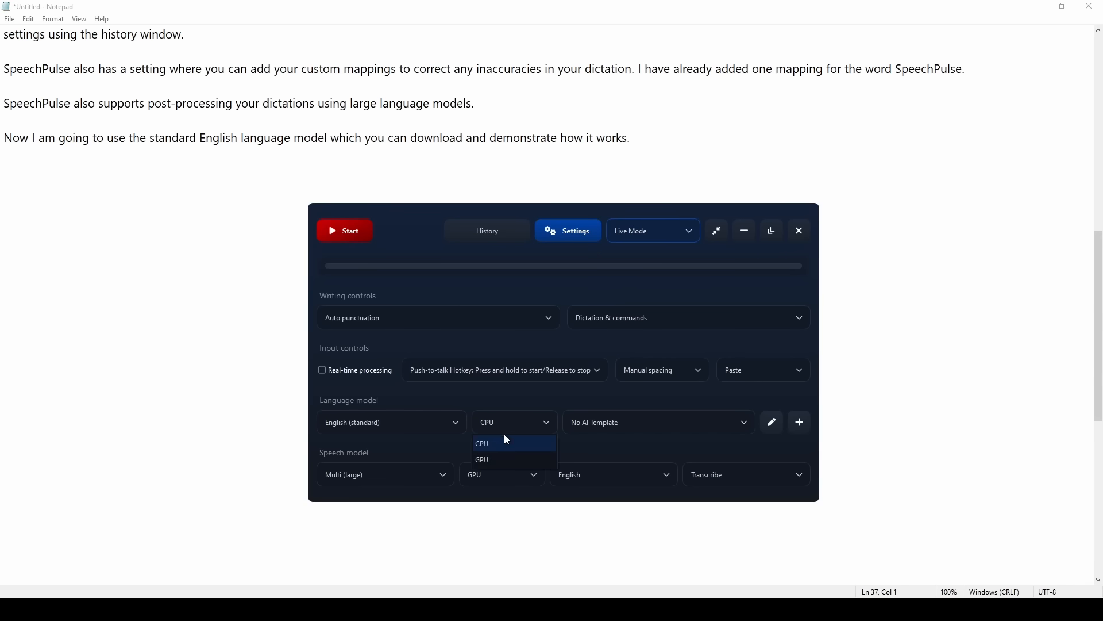
pyautogui.click(498, 458)
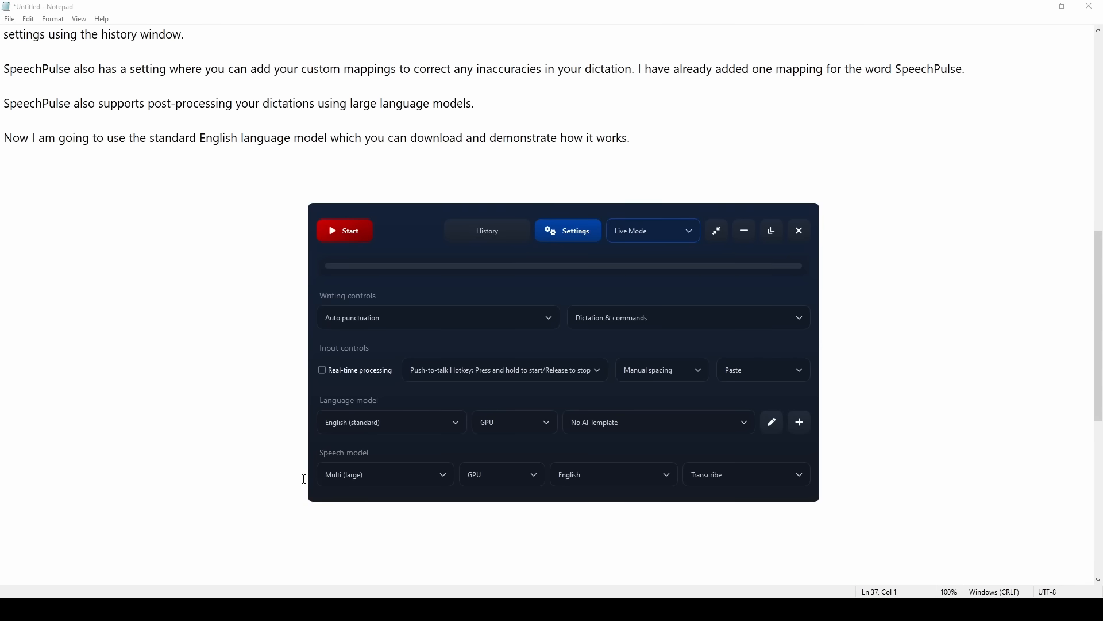
# Examine the speech models available for download and close the download dialog
pyautogui.click(362, 476)
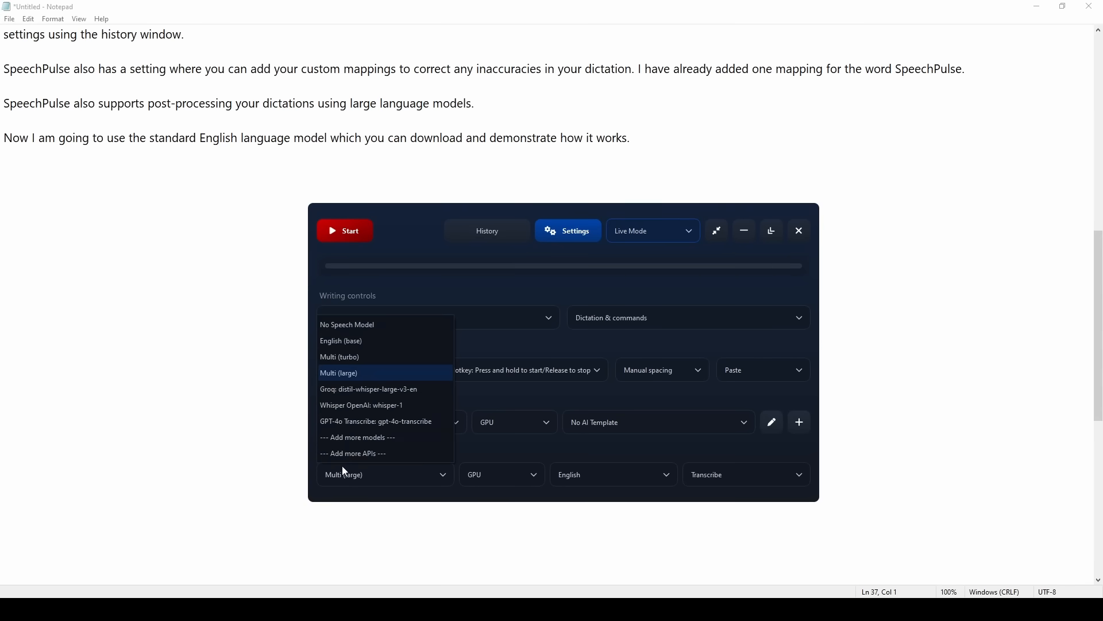
pyautogui.click(372, 441)
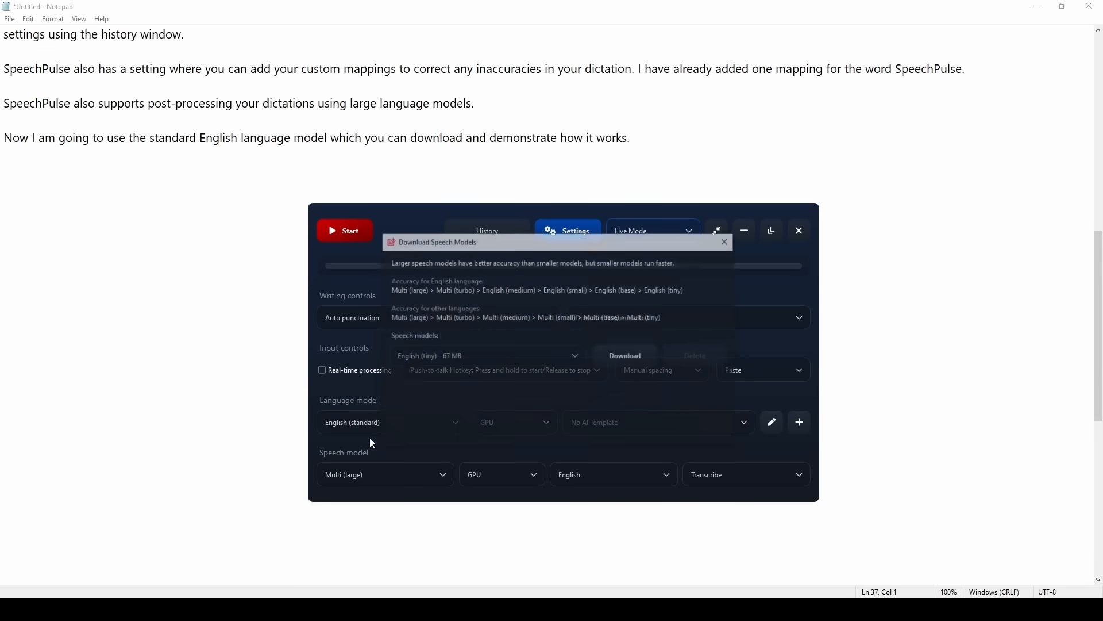
pyautogui.click(513, 351)
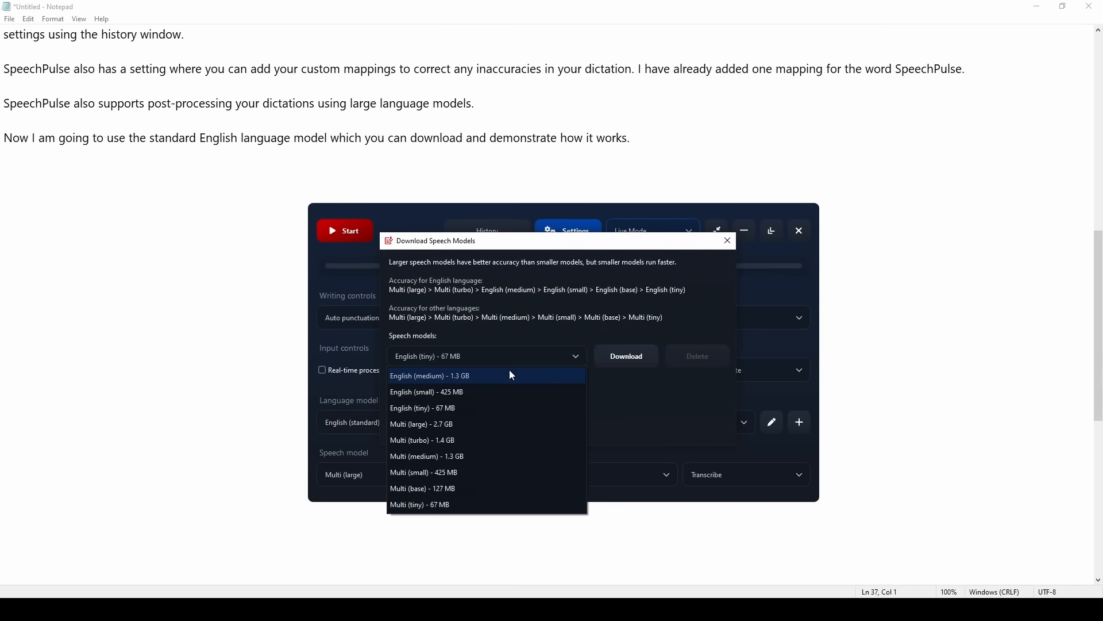
pyautogui.click(529, 340)
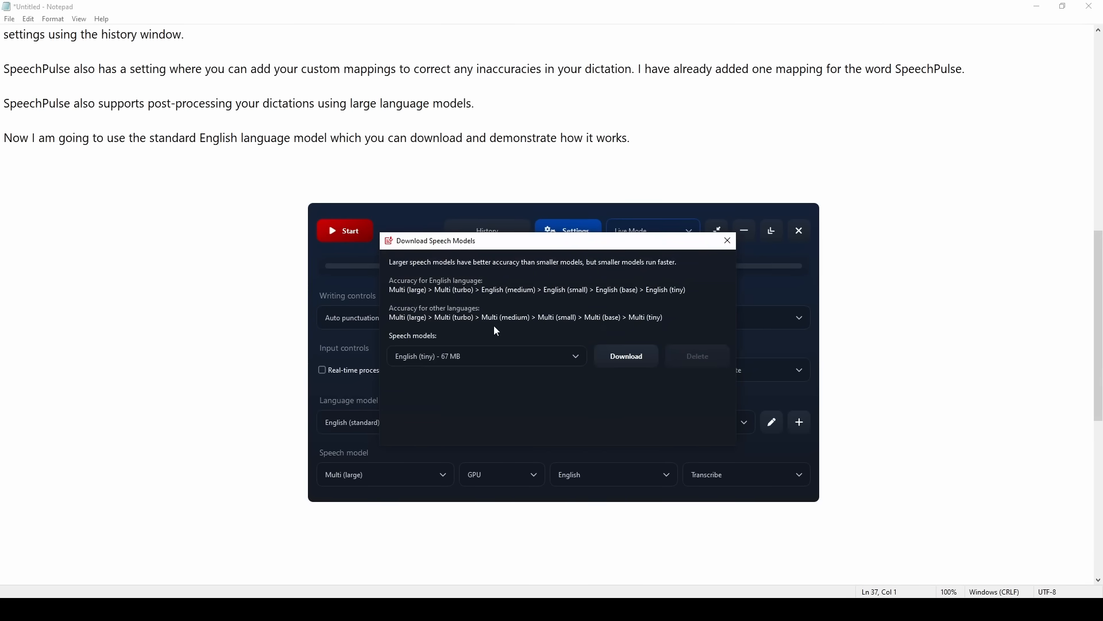
pyautogui.click(470, 358)
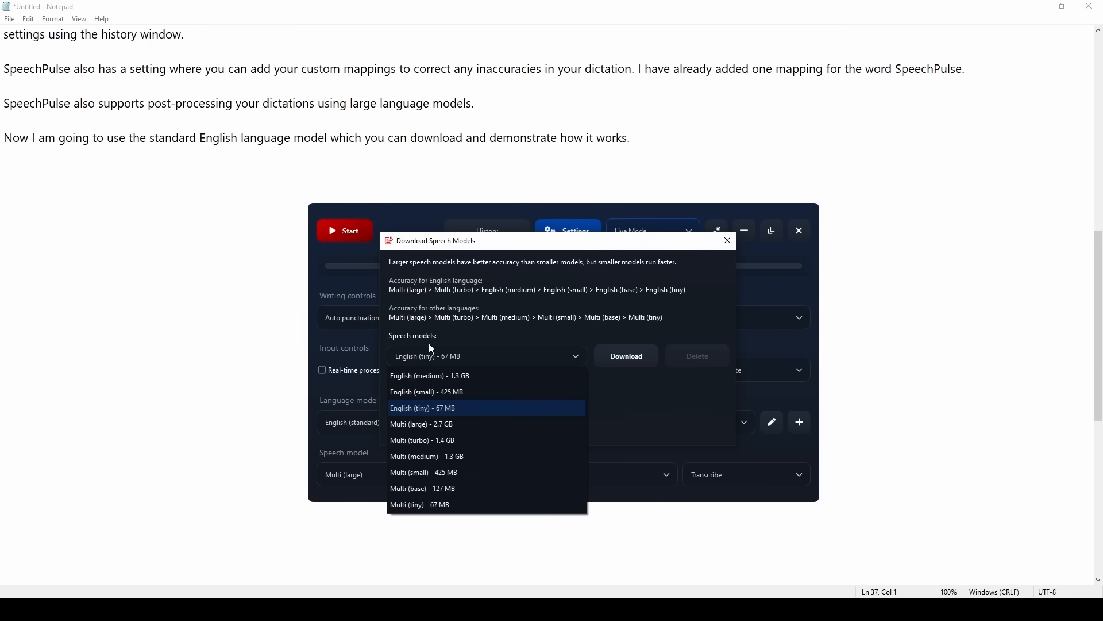
pyautogui.click(497, 337)
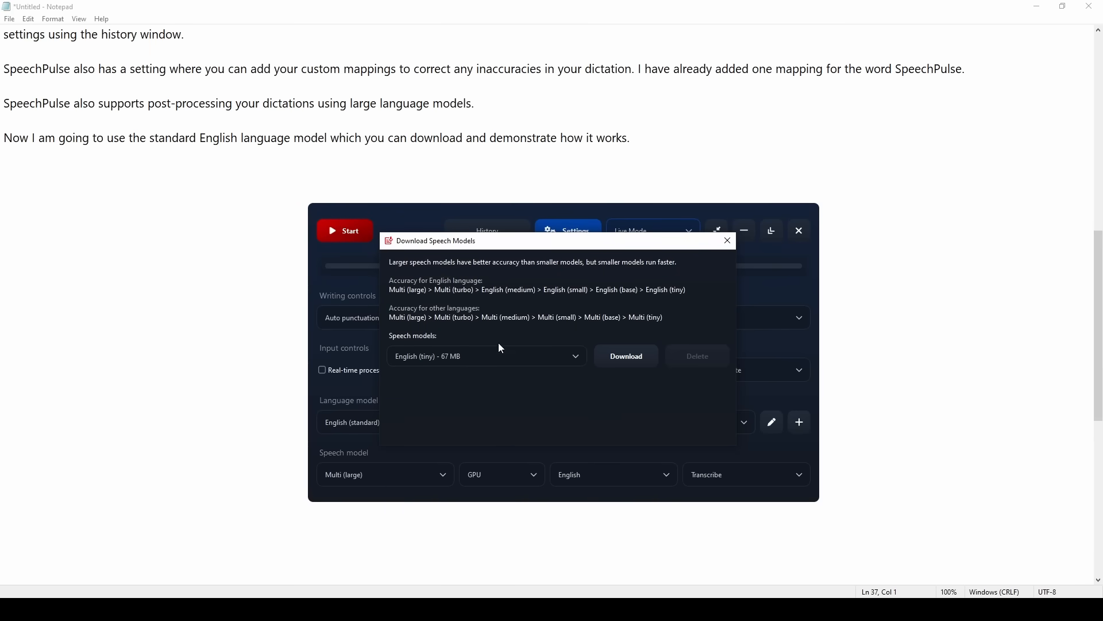
pyautogui.click(732, 240)
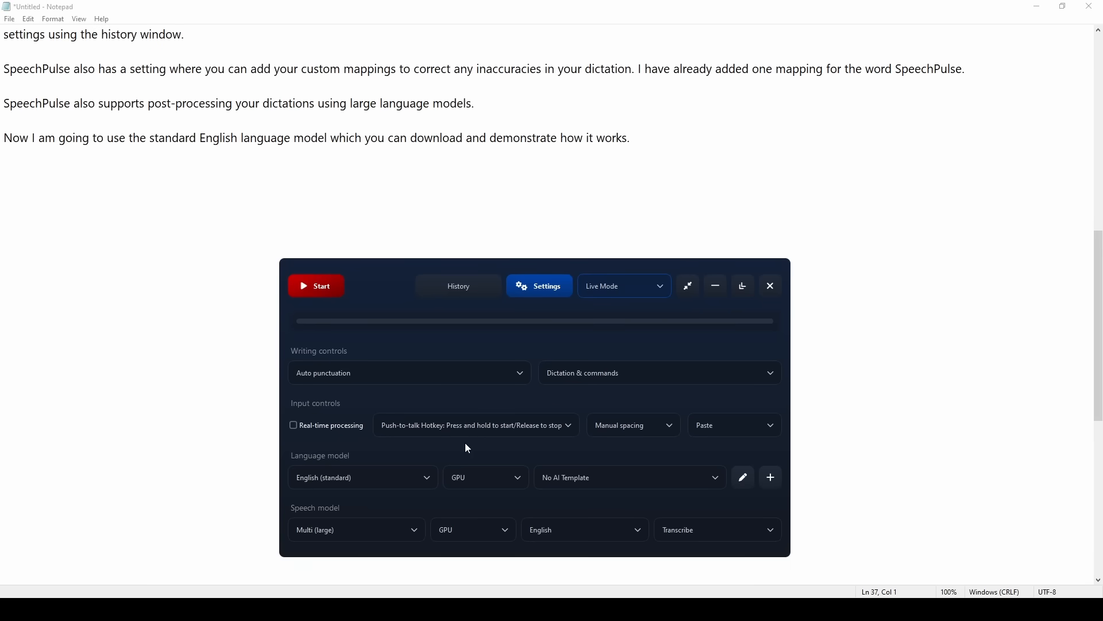
# Set the language model's AI template to Email (example)
pyautogui.click(571, 479)
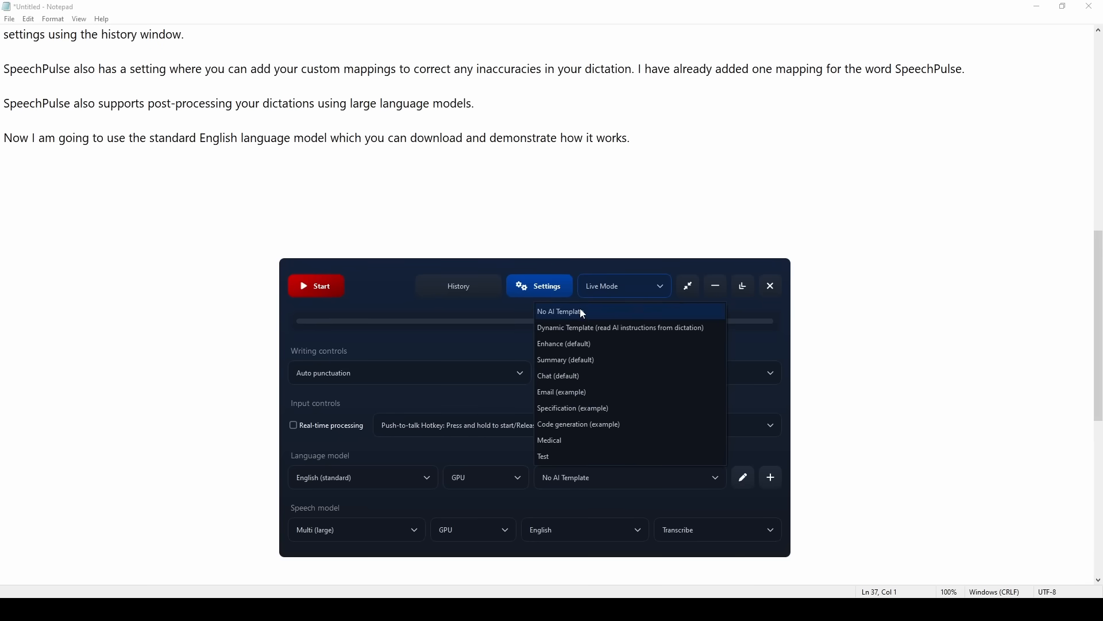
pyautogui.click(573, 395)
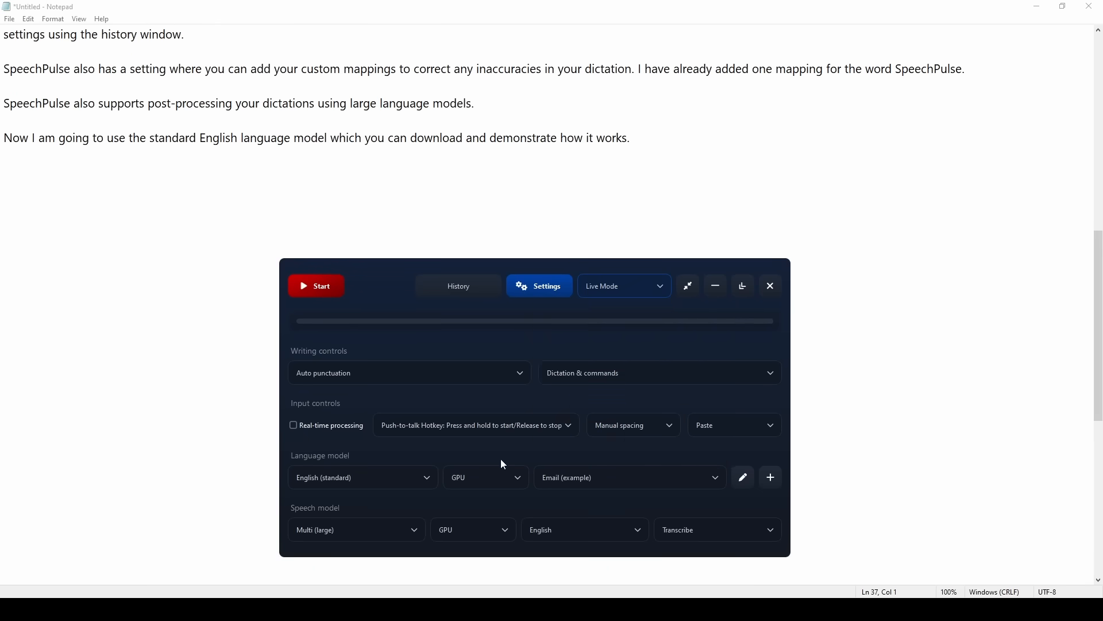
# Examine the Email (example) template's system prompt, user prompt and example input and output, then close the template editor
pyautogui.click(744, 479)
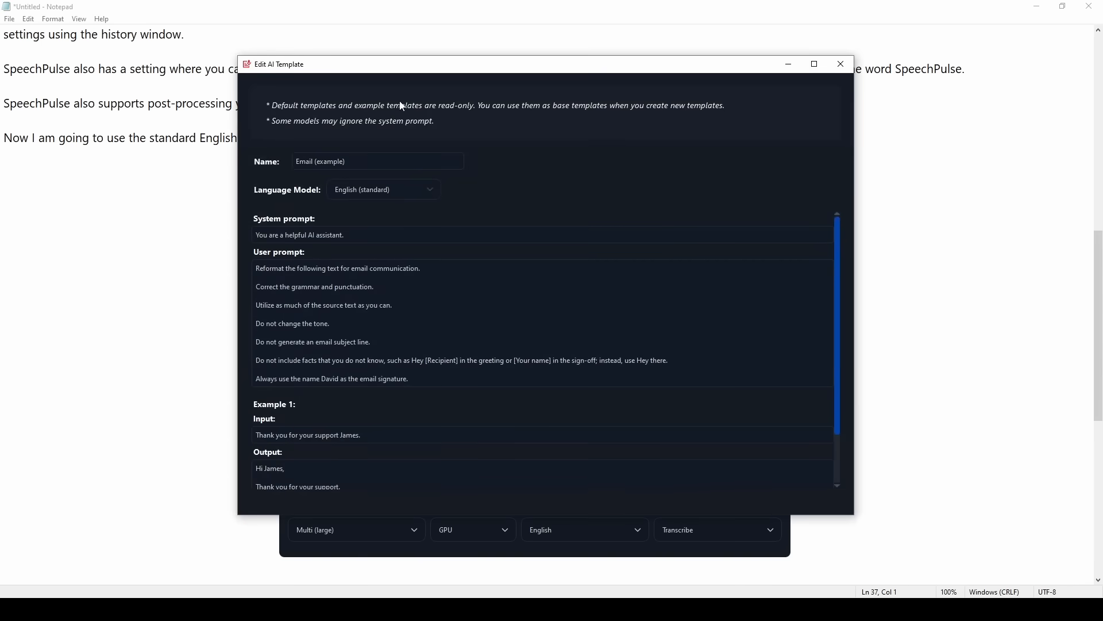
pyautogui.moveTo(458, 73); pyautogui.dragTo(450, 127)
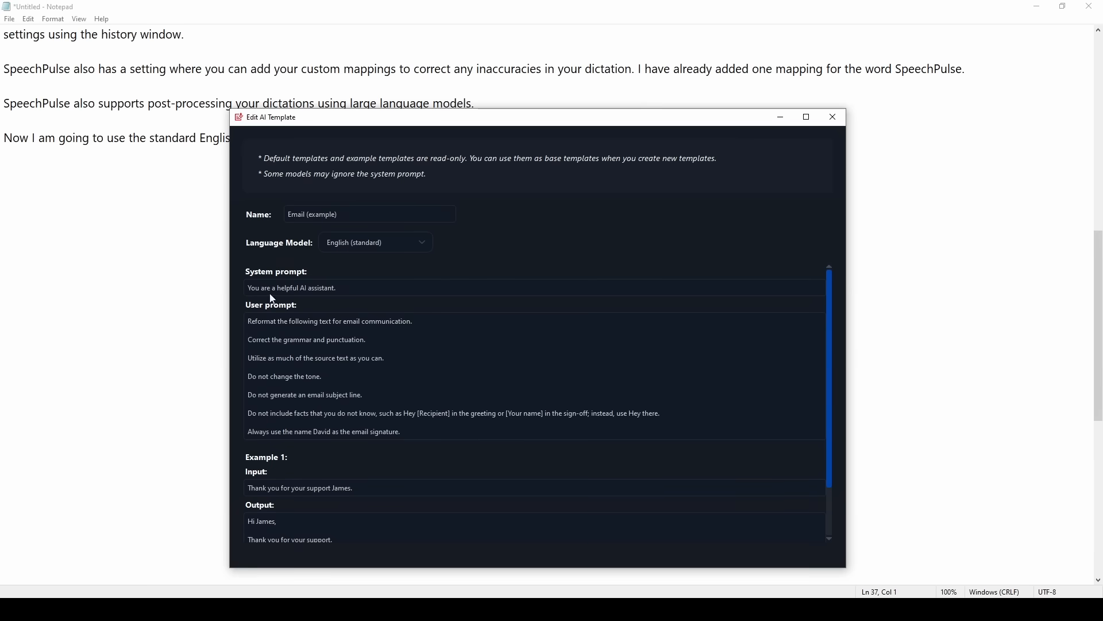
pyautogui.scroll(-2, 319, 336)
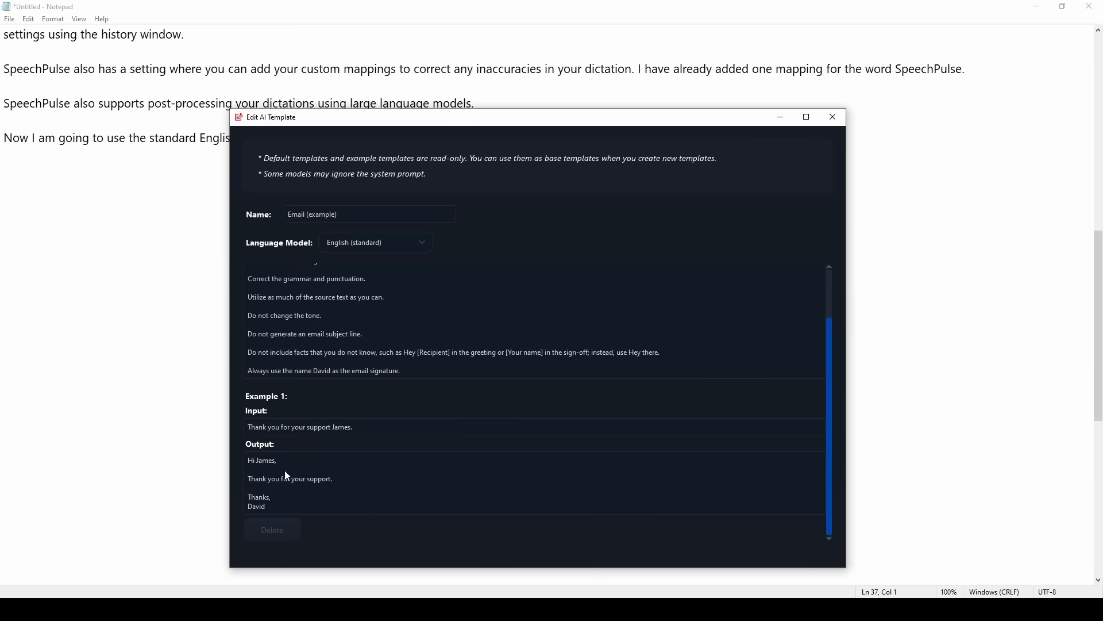
pyautogui.scroll(2, 281, 472)
pyautogui.scroll(-2, 294, 481)
pyautogui.scroll(4, 209, 356)
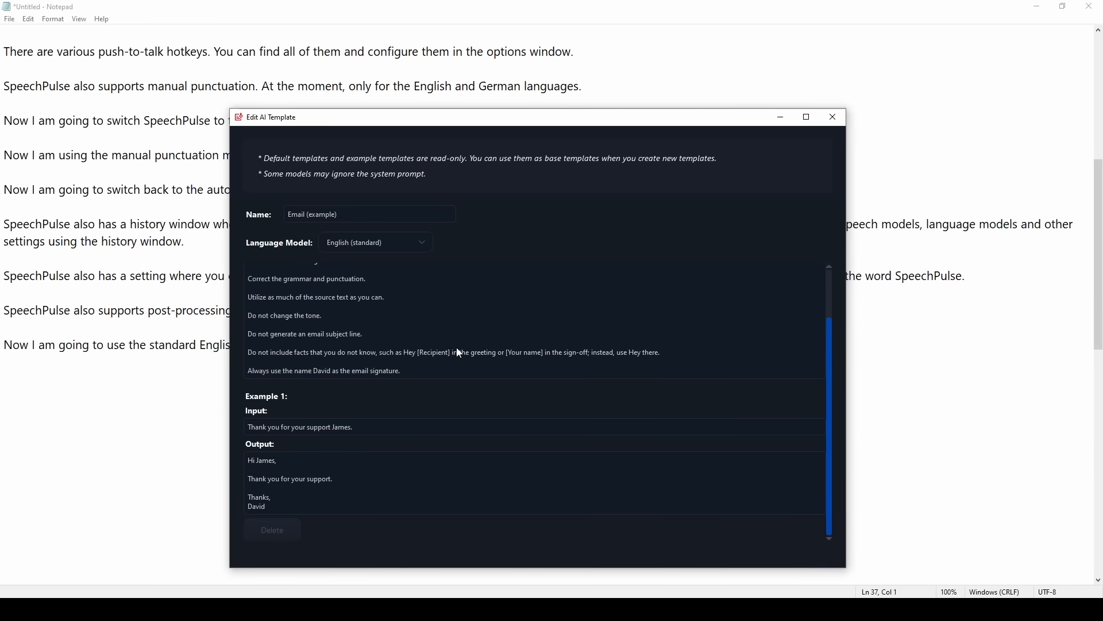
pyautogui.click(832, 117)
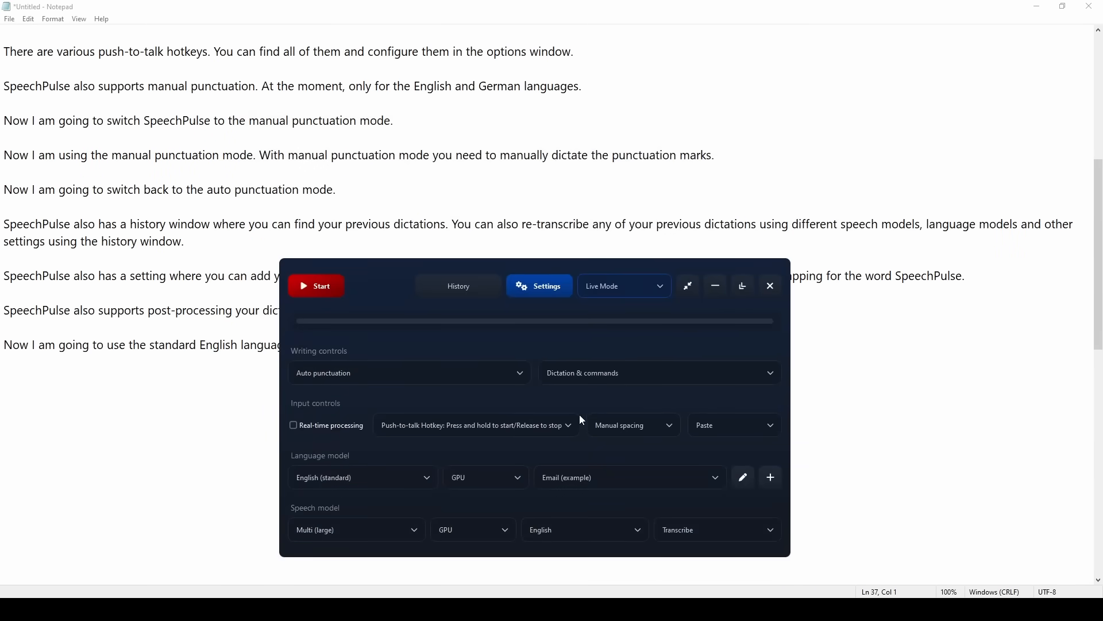
pyautogui.scroll(-6, 229, 365)
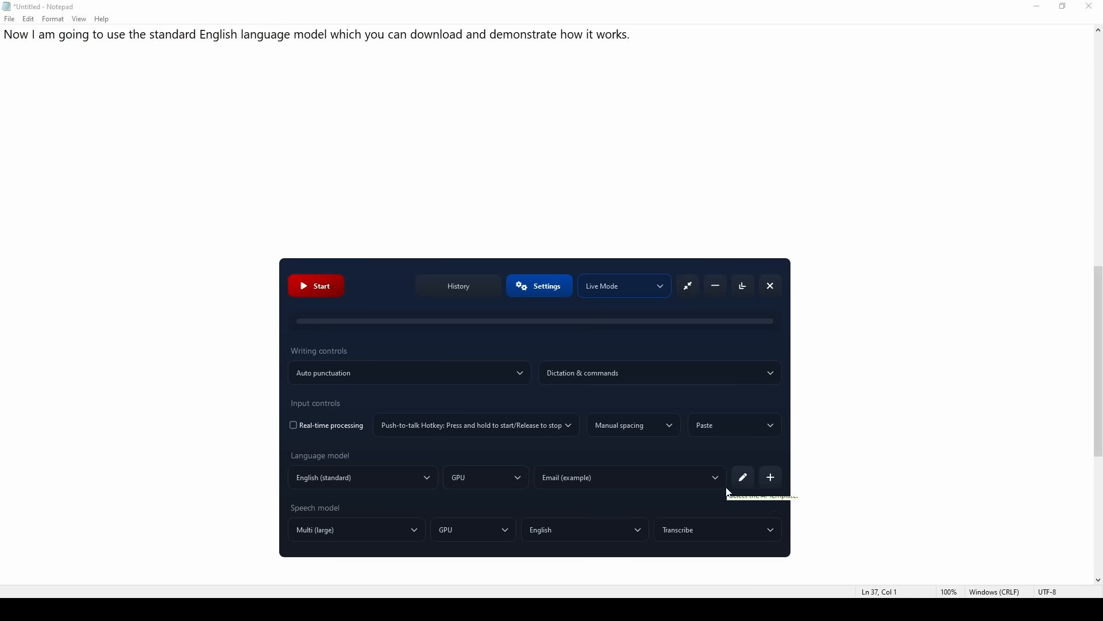
pyautogui.click(744, 477)
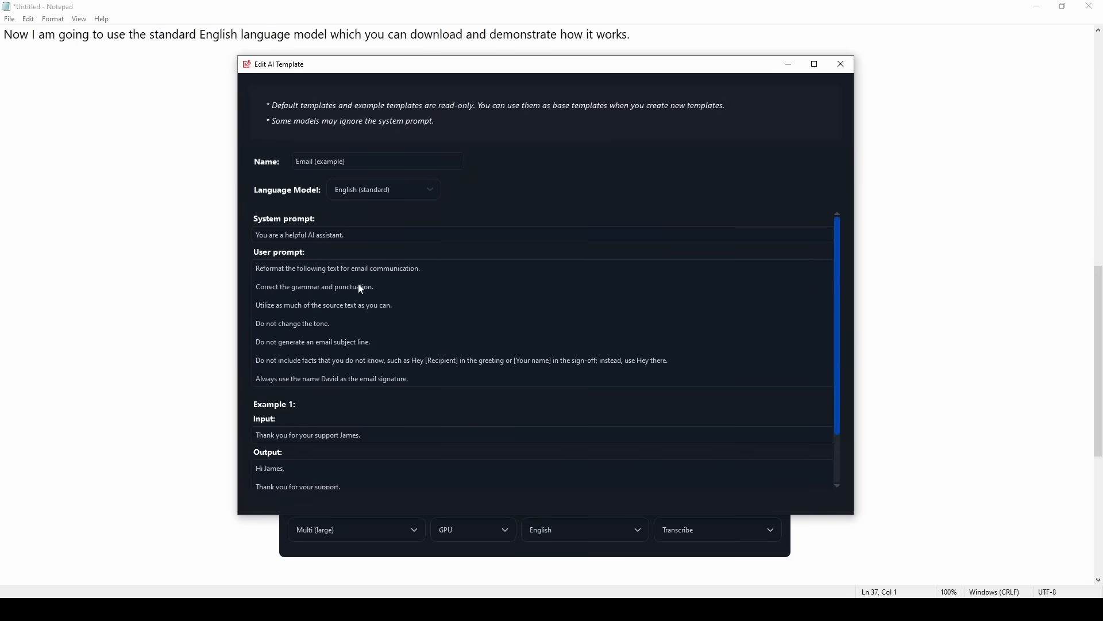
pyautogui.scroll(-2, 361, 289)
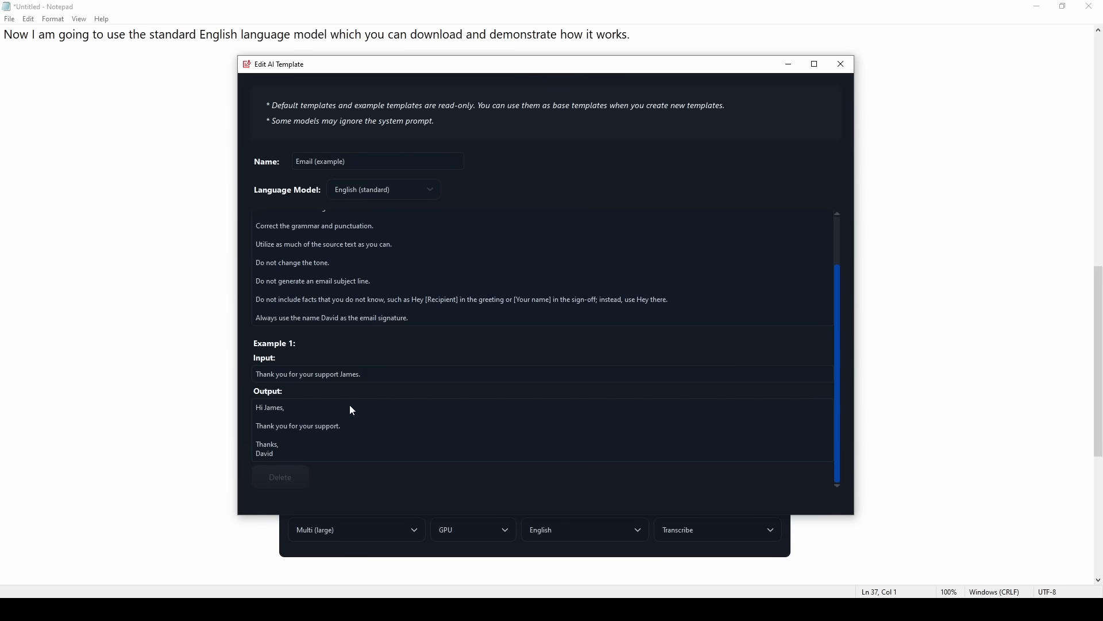
pyautogui.click(841, 65)
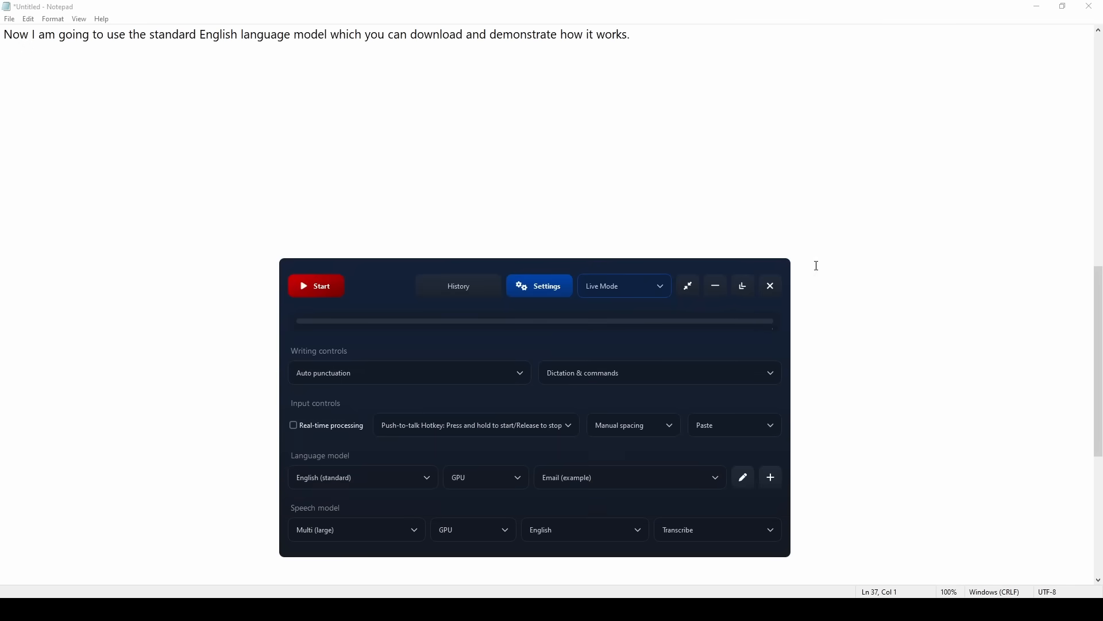
# Hide SpeechPulse and dictate an email in Notepad apologizing for missing today's party because of an unavoidable meeting, leaving the cursor below it
pyautogui.click(689, 293)
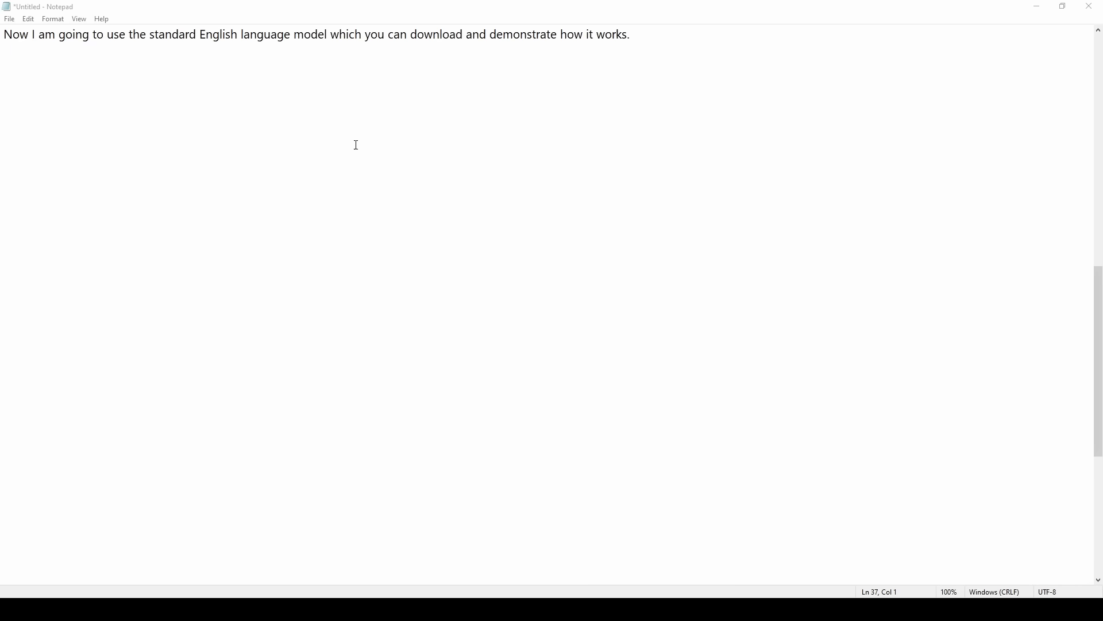
pyautogui.click(229, 118)
pyautogui.click(245, 66)
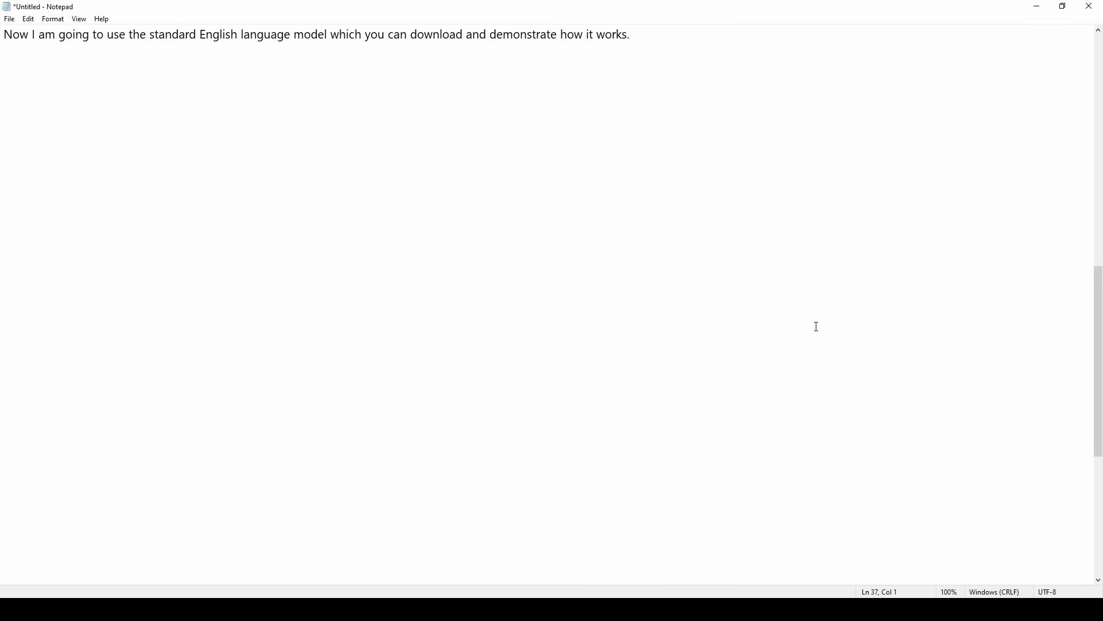
pyautogui.press('F2')
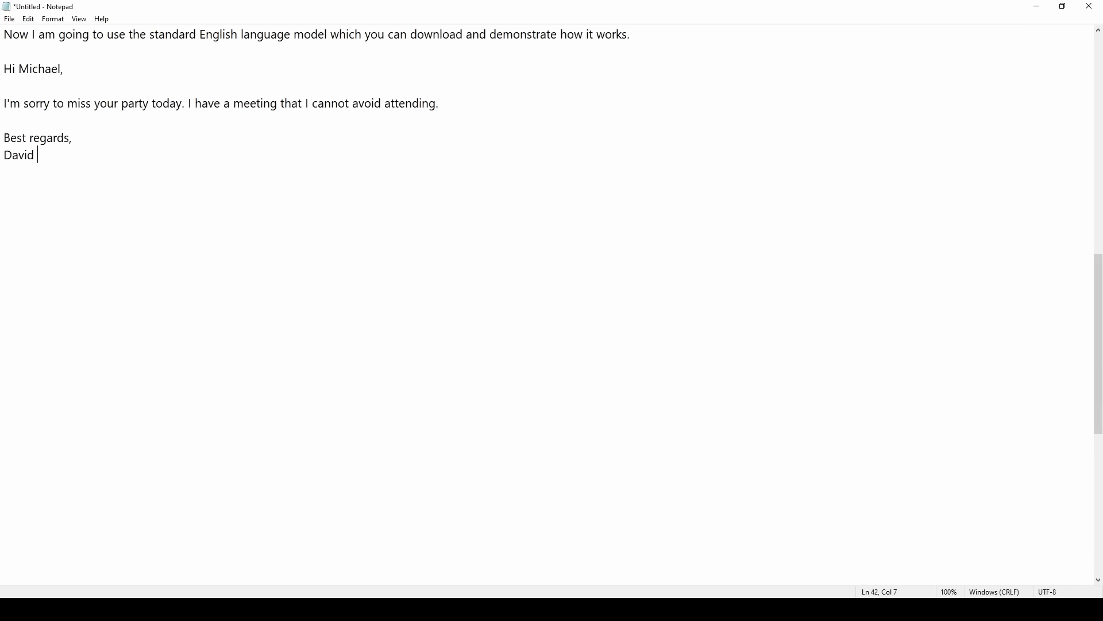
pyautogui.click(123, 72)
pyautogui.click(119, 190)
# Bring back the SpeechPulse window, stop listening and set the language model to No AI Language Model
pyautogui.press('F4')
pyautogui.click(313, 288)
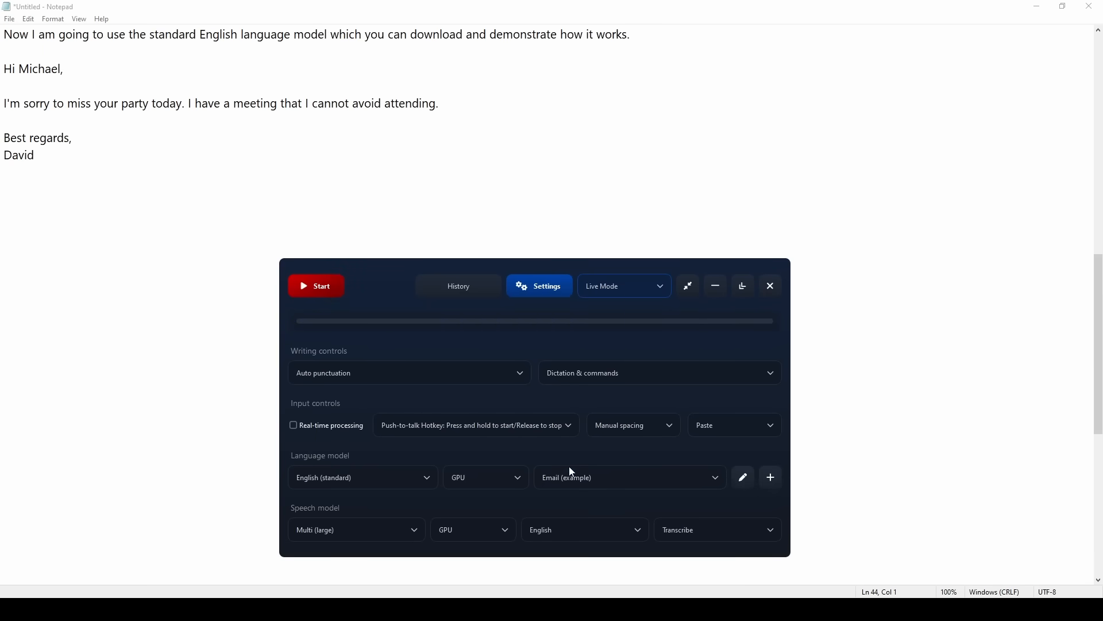
pyautogui.click(337, 481)
pyautogui.click(346, 343)
# Dictate "You can also add various speech and LLM APIs to SpeechPulse." below the email and stop listening
pyautogui.scroll(-2, 86, 166)
pyautogui.press('F2')
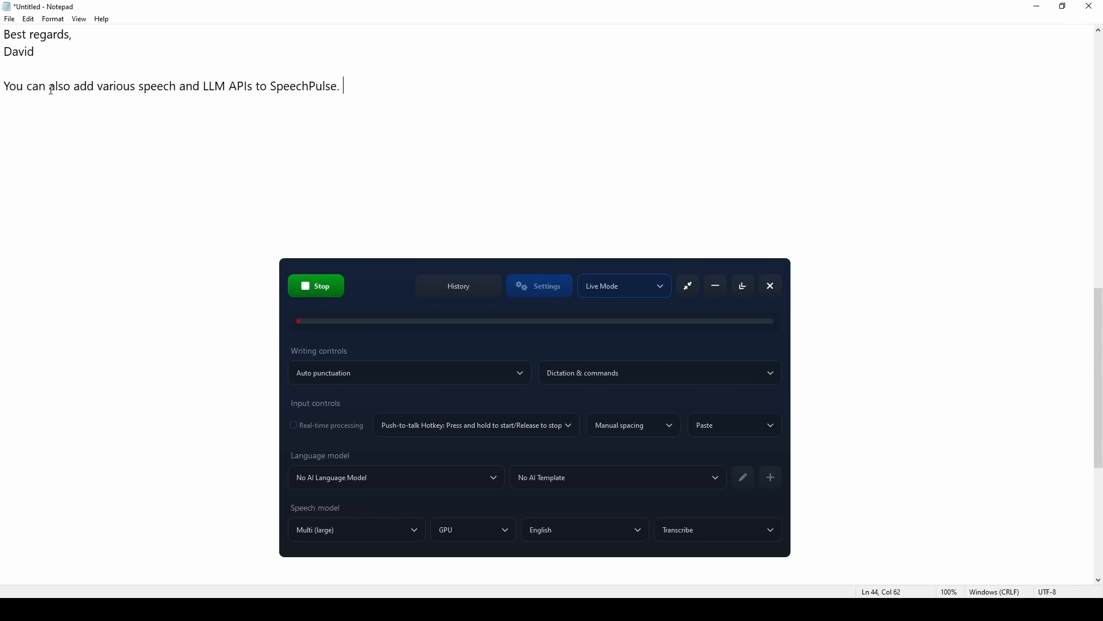
pyautogui.click(313, 289)
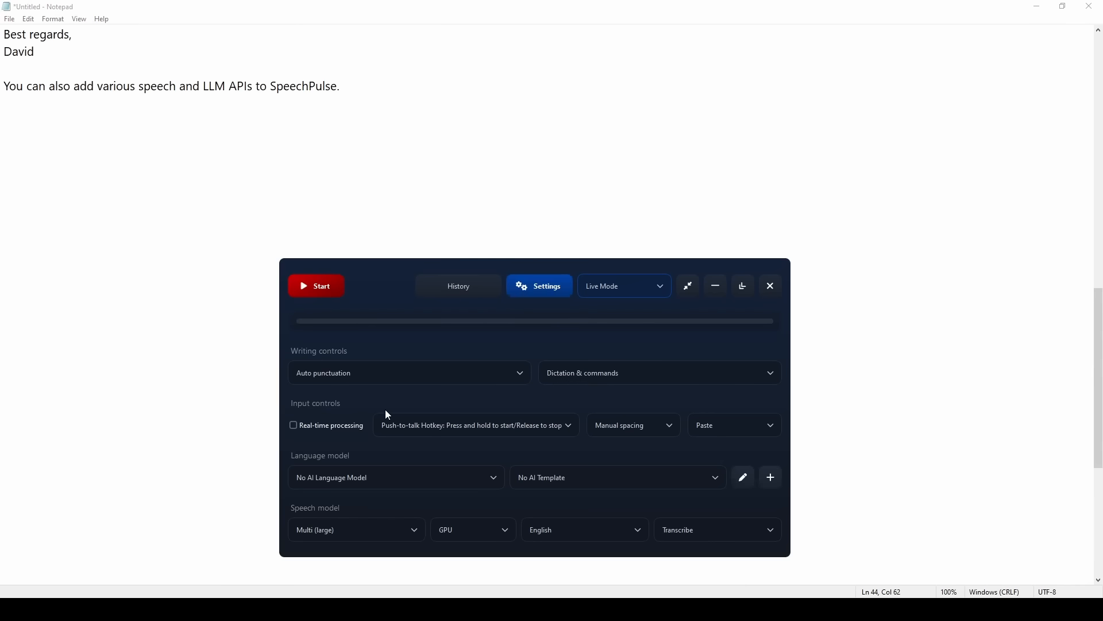
# Examine the fields for adding a new speech API, close the form and look over the speech model choices
pyautogui.click(337, 529)
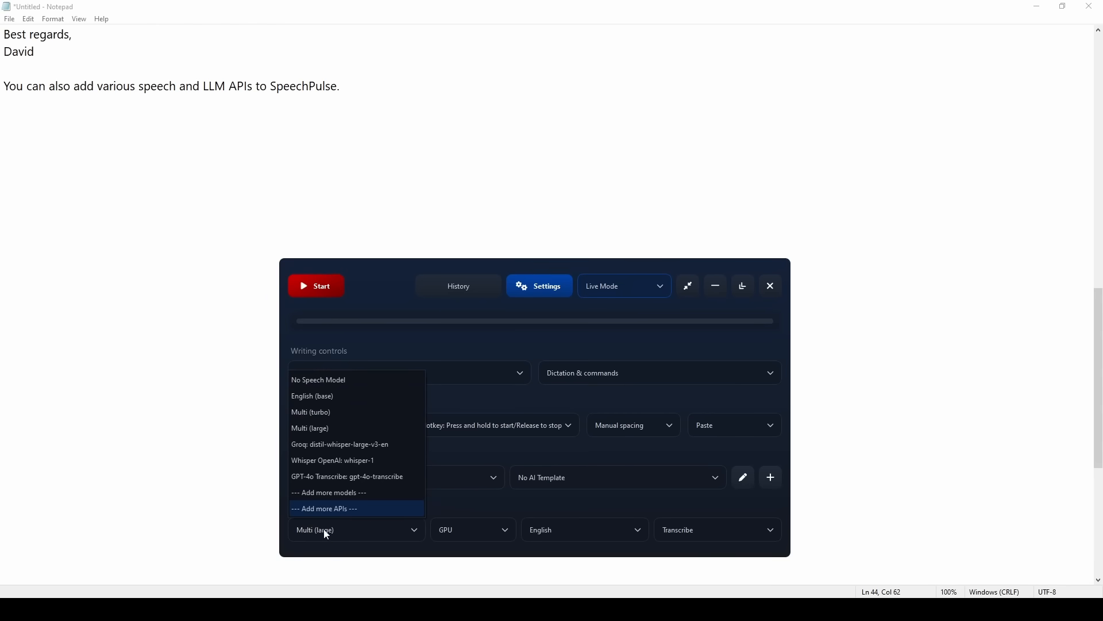
pyautogui.click(350, 509)
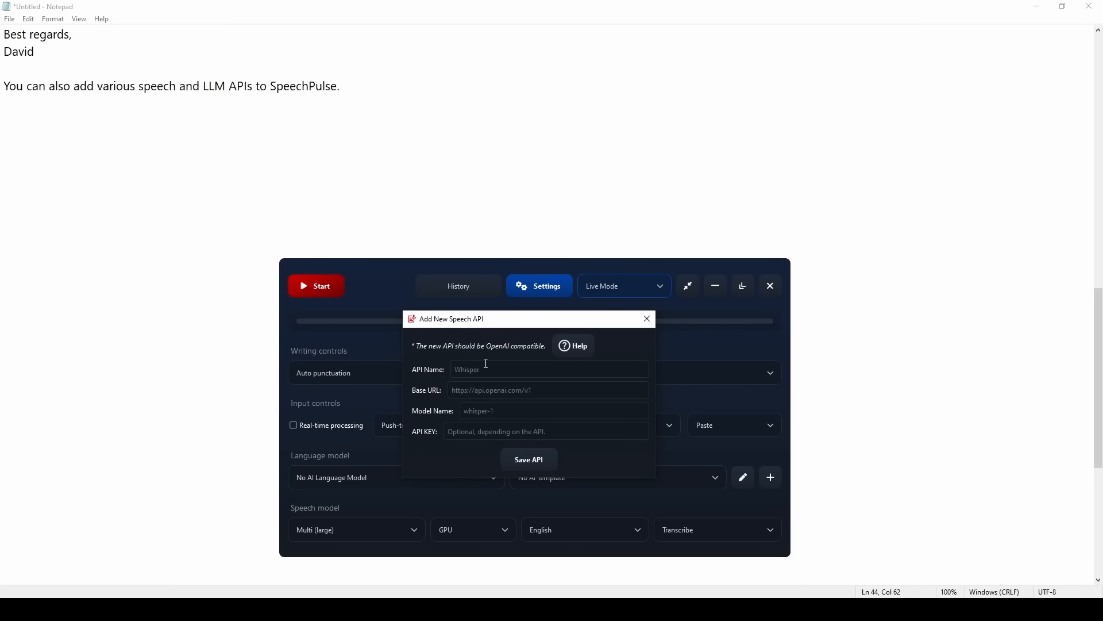
pyautogui.click(483, 367)
pyautogui.click(464, 393)
pyautogui.click(475, 416)
pyautogui.click(651, 319)
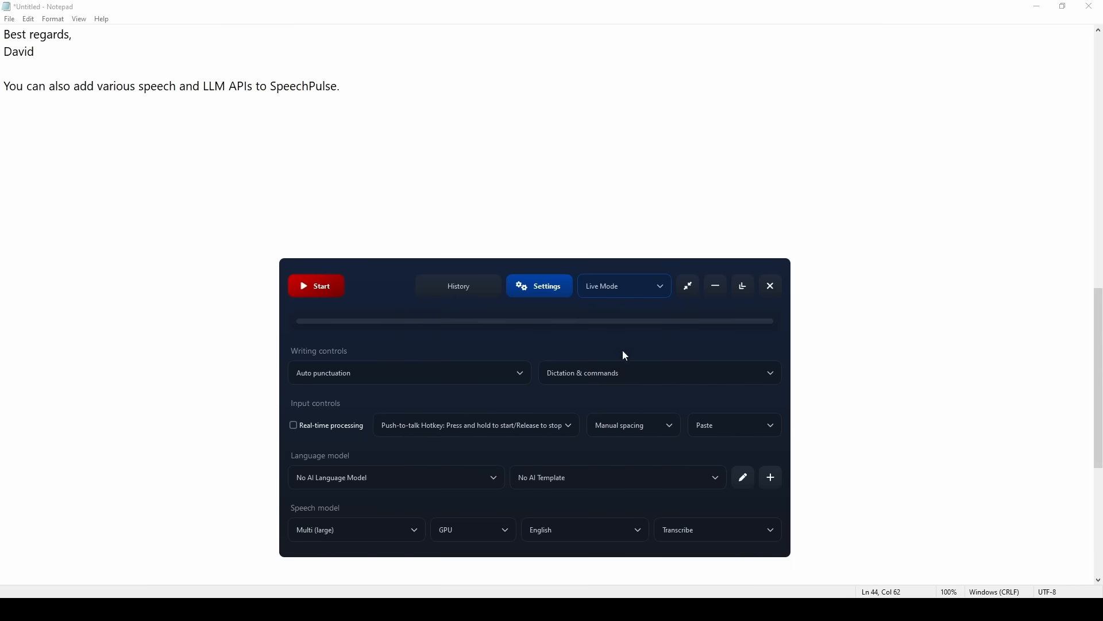
pyautogui.click(381, 528)
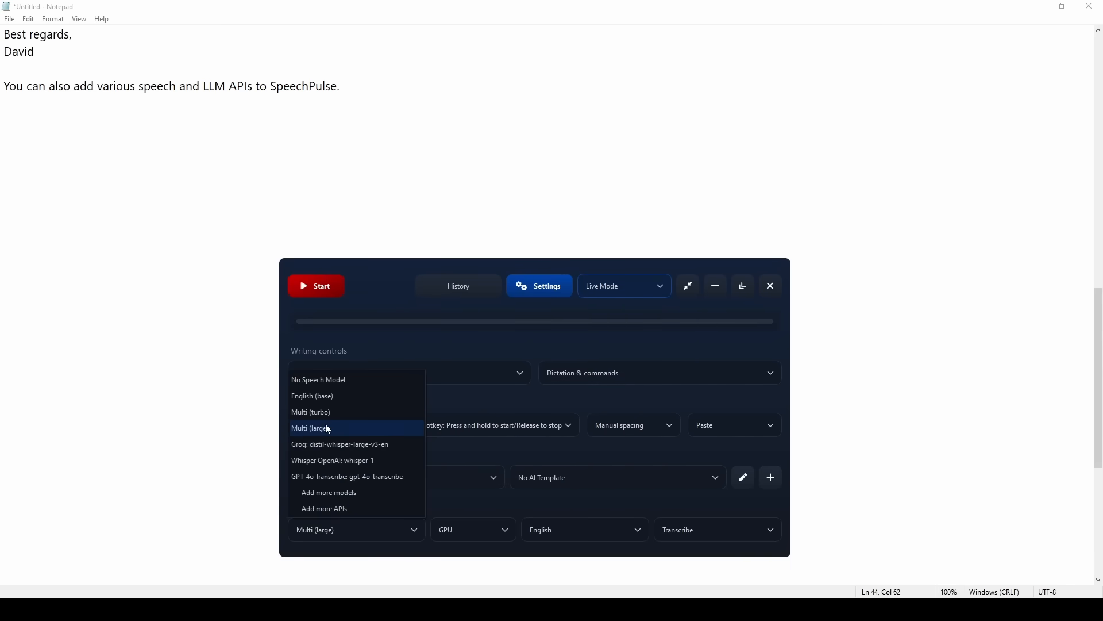
pyautogui.click(501, 396)
# Examine the fields for adding a new AI language API and close the form
pyautogui.click(365, 486)
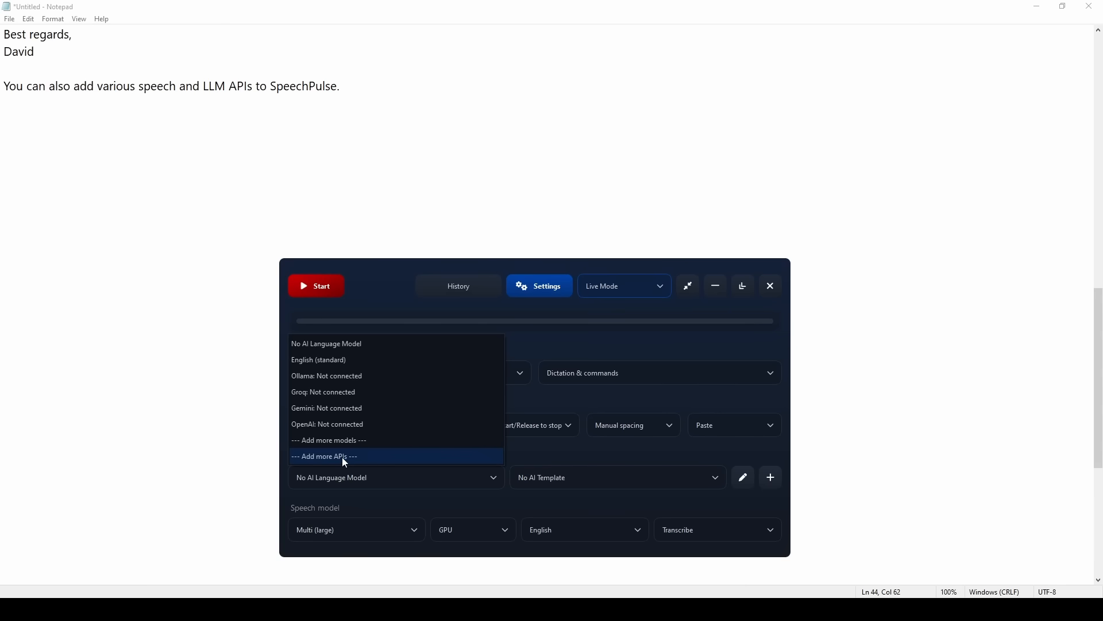
pyautogui.click(343, 458)
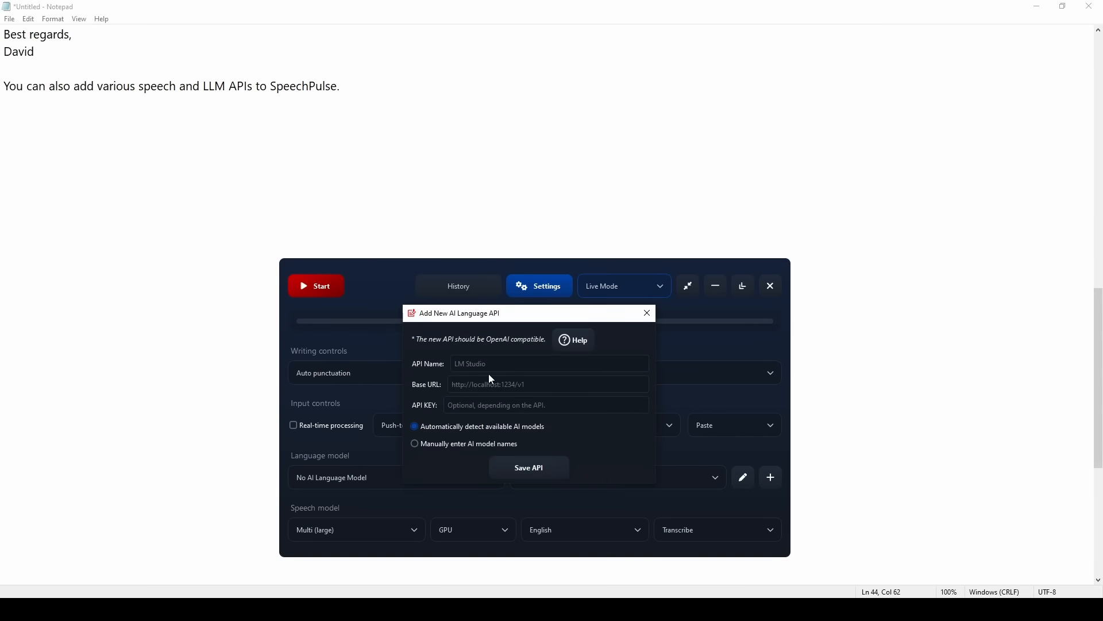
pyautogui.click(486, 360)
pyautogui.click(486, 384)
pyautogui.click(648, 314)
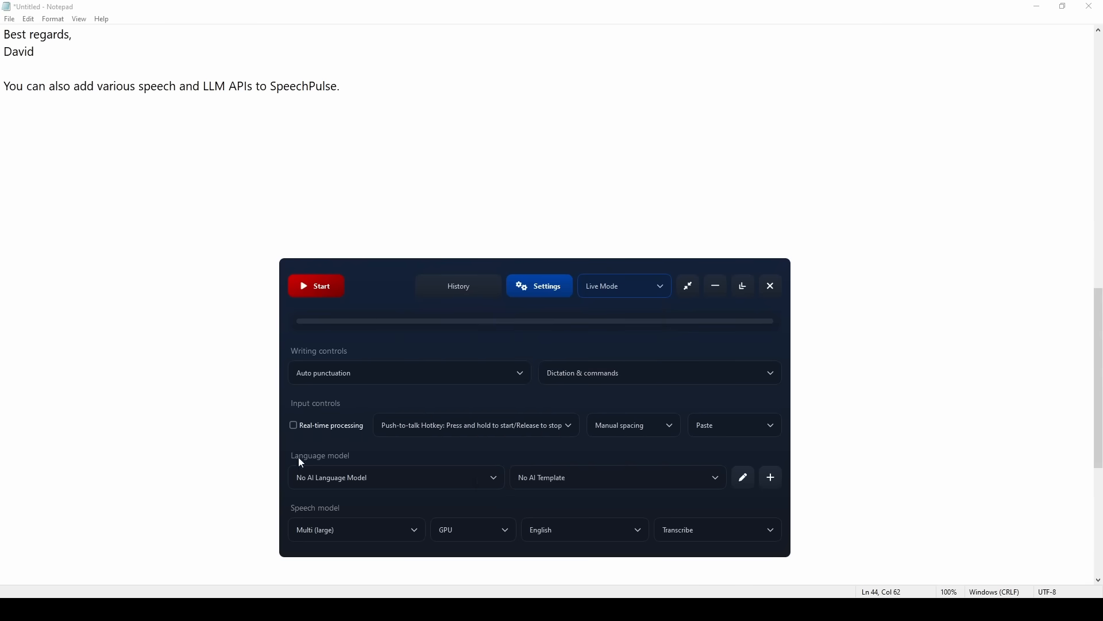
# Connect the OpenAI language API with the gpt-4.1-nano model, searching the model list for "nano"
pyautogui.click(390, 482)
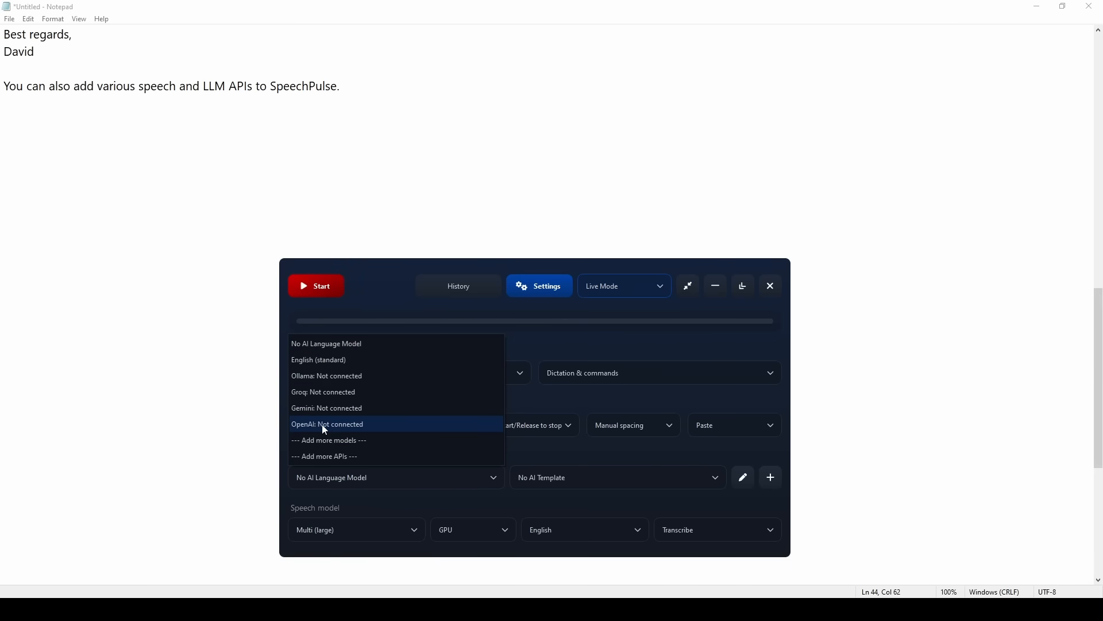
pyautogui.click(355, 427)
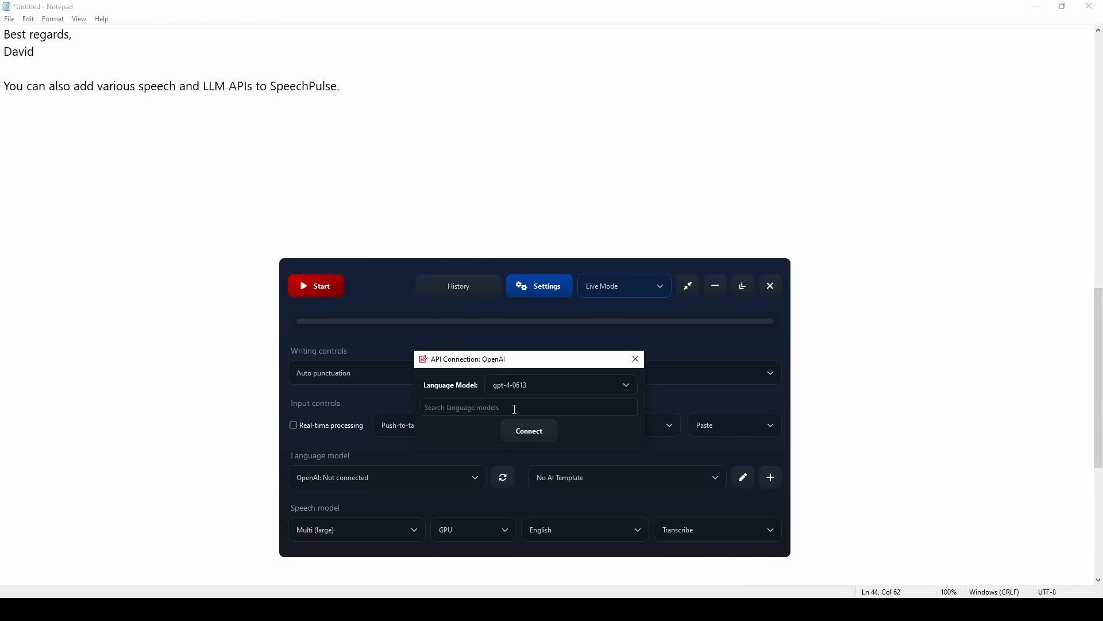
pyautogui.click(531, 384)
pyautogui.scroll(-3, 514, 454)
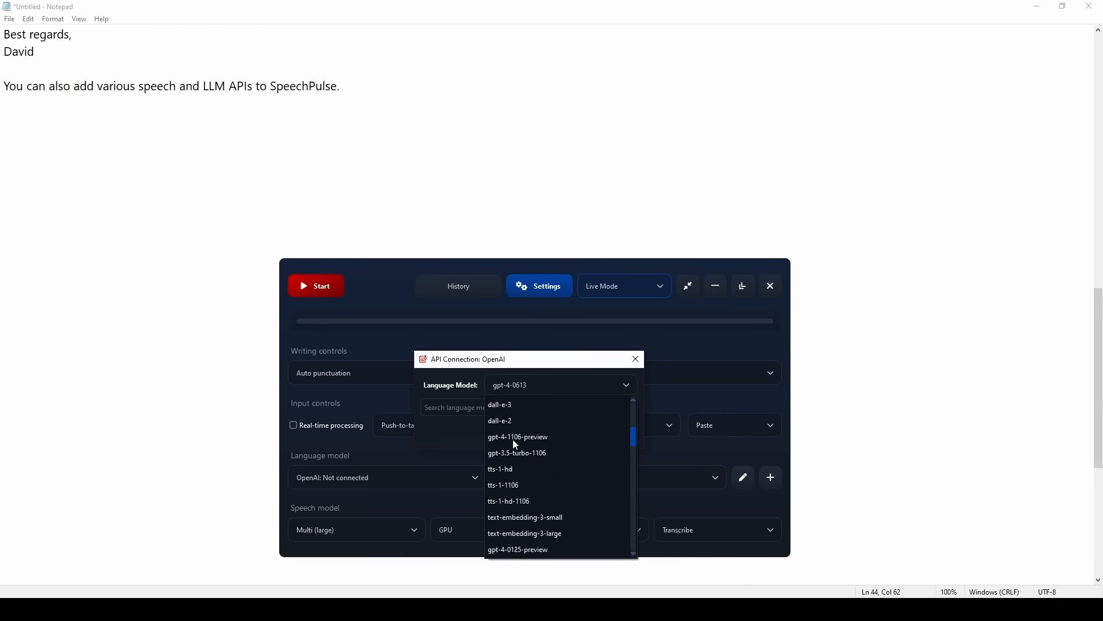
pyautogui.scroll(-6, 520, 477)
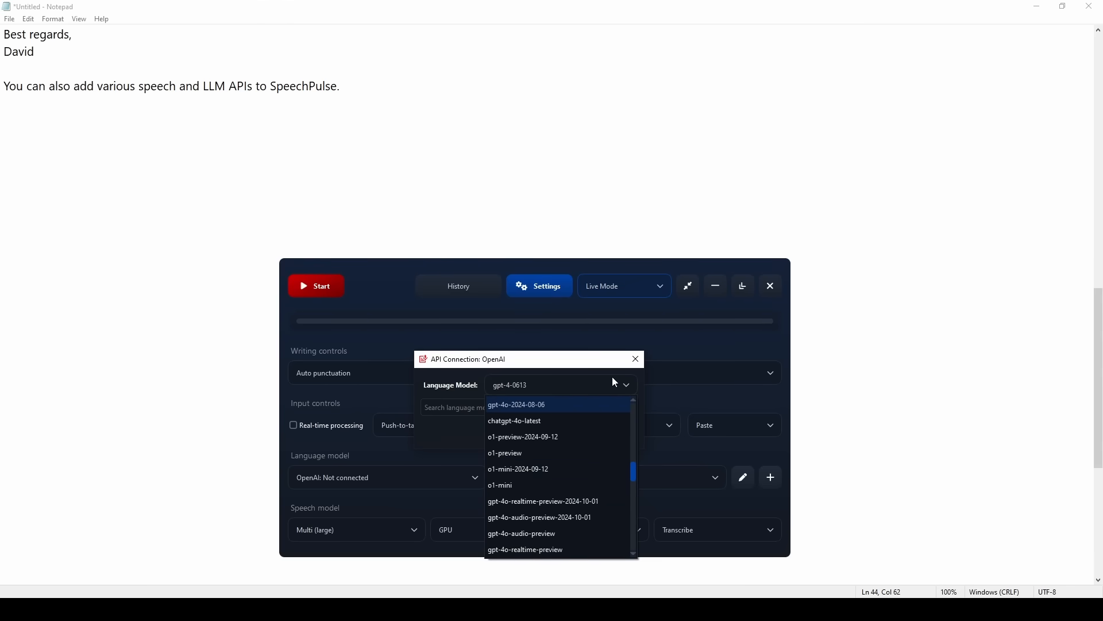
pyautogui.click(576, 374)
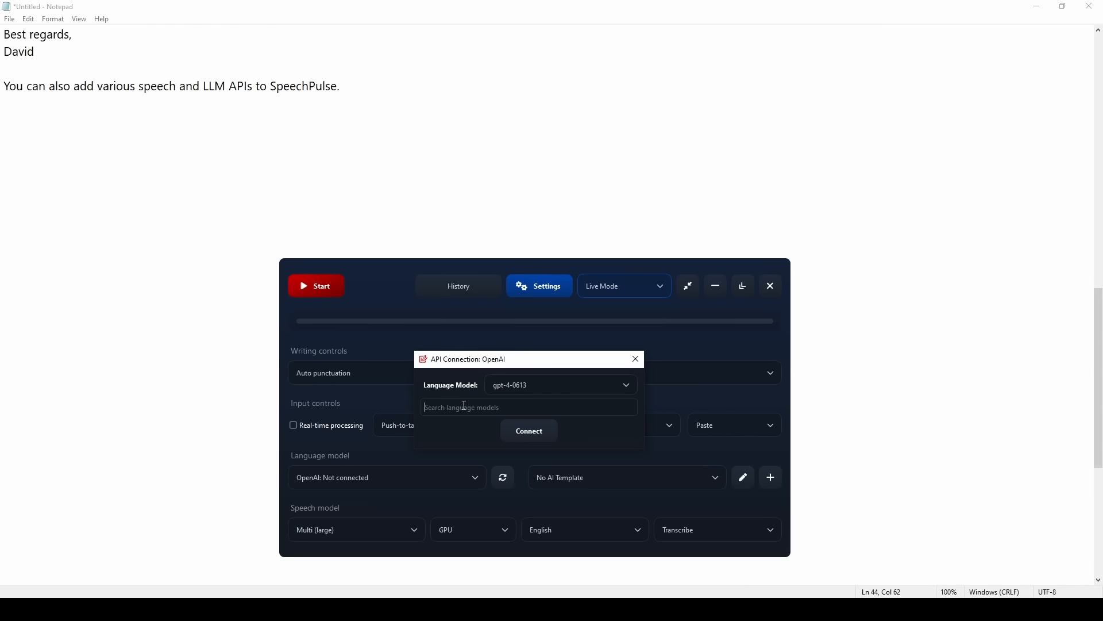
pyautogui.write('nano')
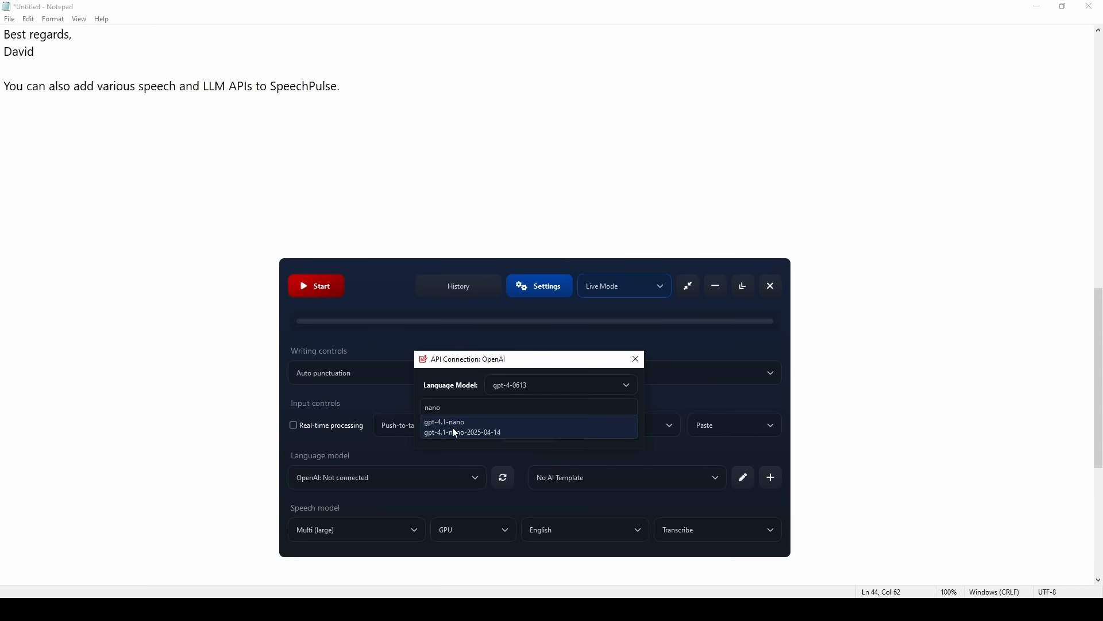
pyautogui.click(456, 422)
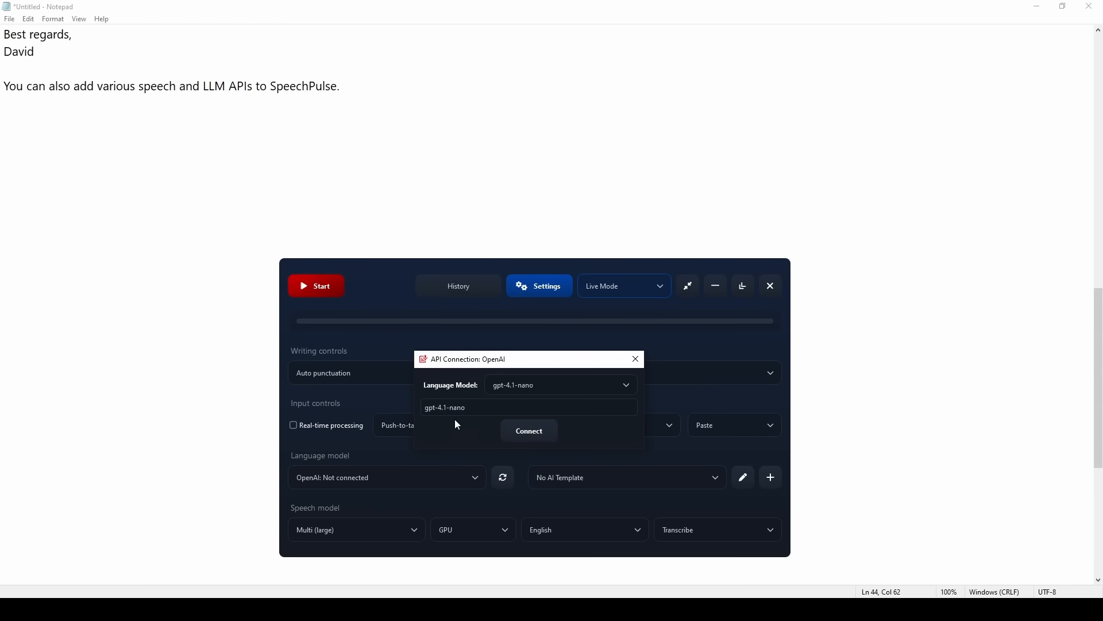
pyautogui.click(523, 436)
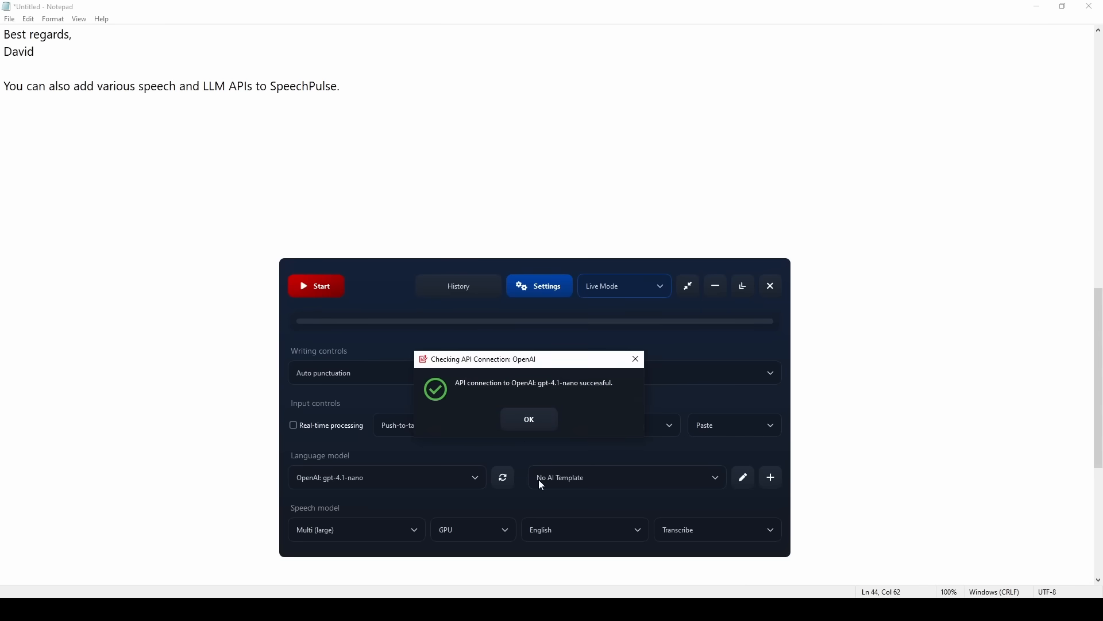
pyautogui.click(521, 430)
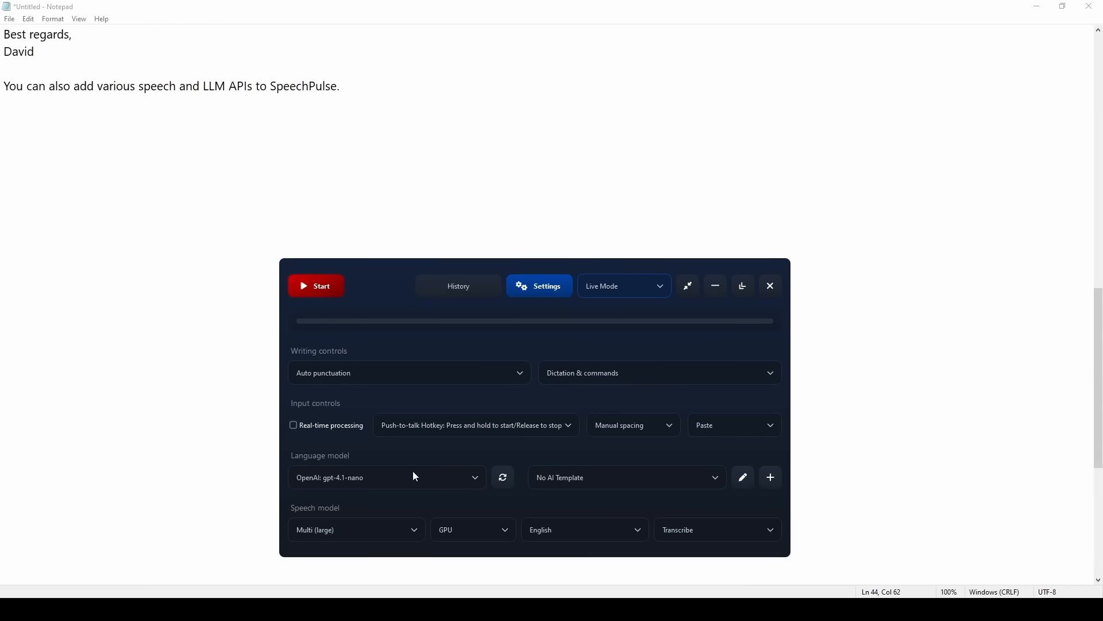
# Start a new AI template named chat for OpenAI: gpt-4.1-nano, based on Chat (default) - English (standard)
pyautogui.click(617, 483)
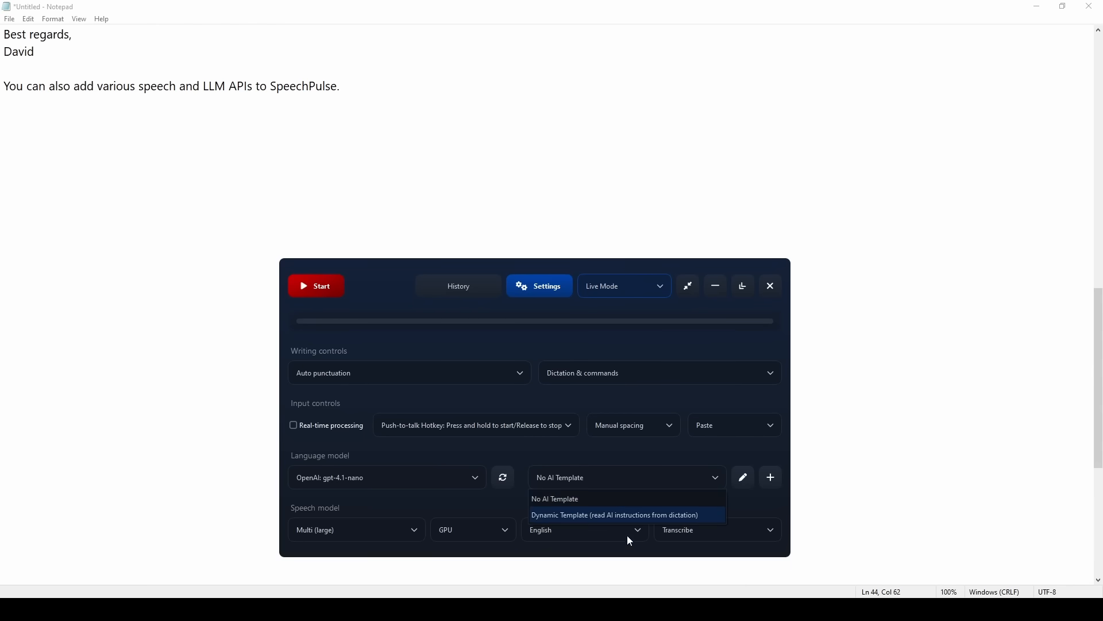
pyautogui.click(743, 455)
pyautogui.click(774, 483)
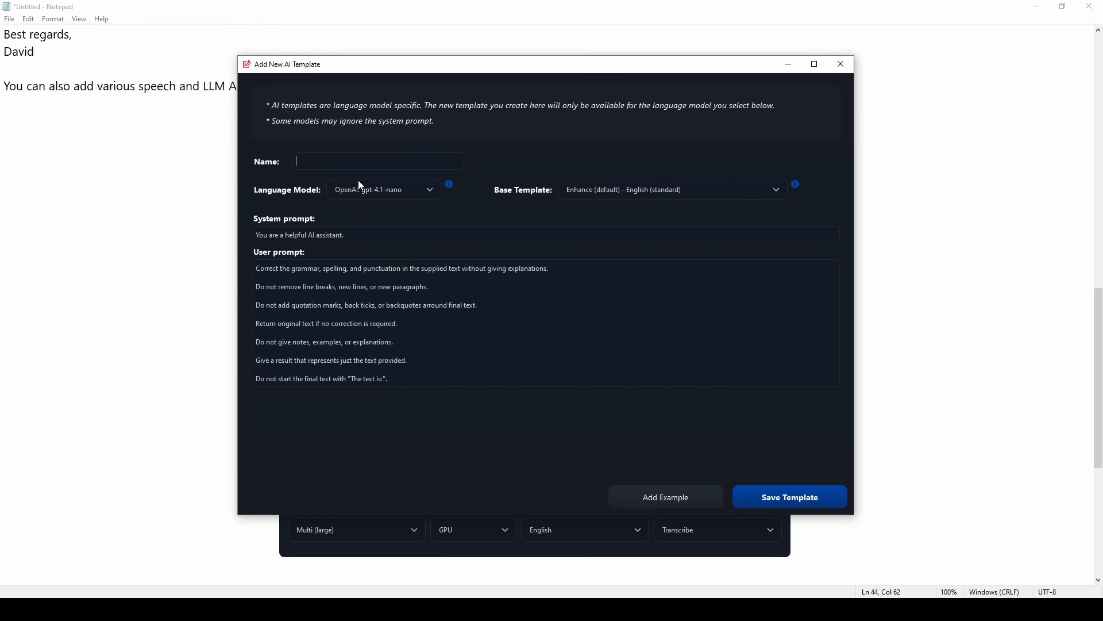
pyautogui.write('chat')
pyautogui.click(637, 188)
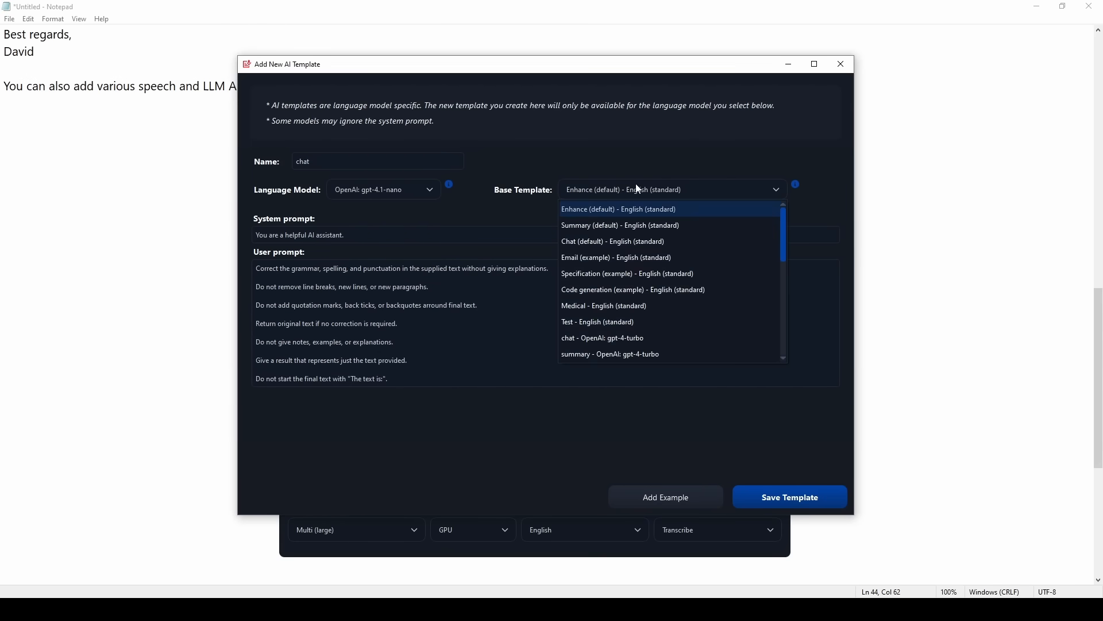
pyautogui.click(613, 246)
# Remove "Answer in as few words as possible." from the user prompt, then save the chat template and select it
pyautogui.click(383, 233)
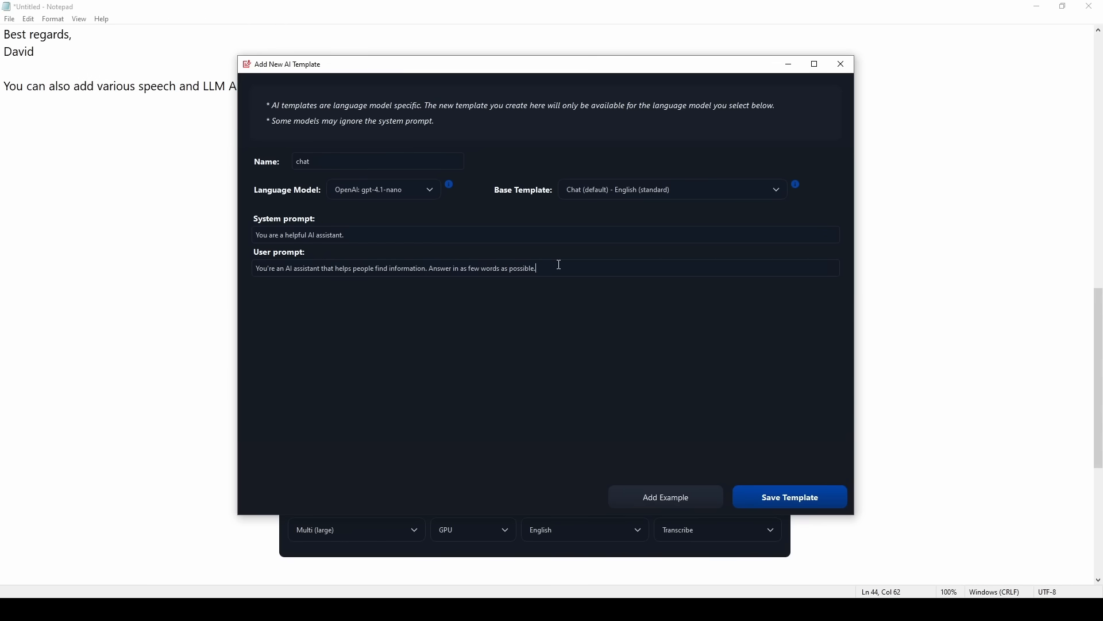
pyautogui.moveTo(559, 264); pyautogui.dragTo(428, 272)
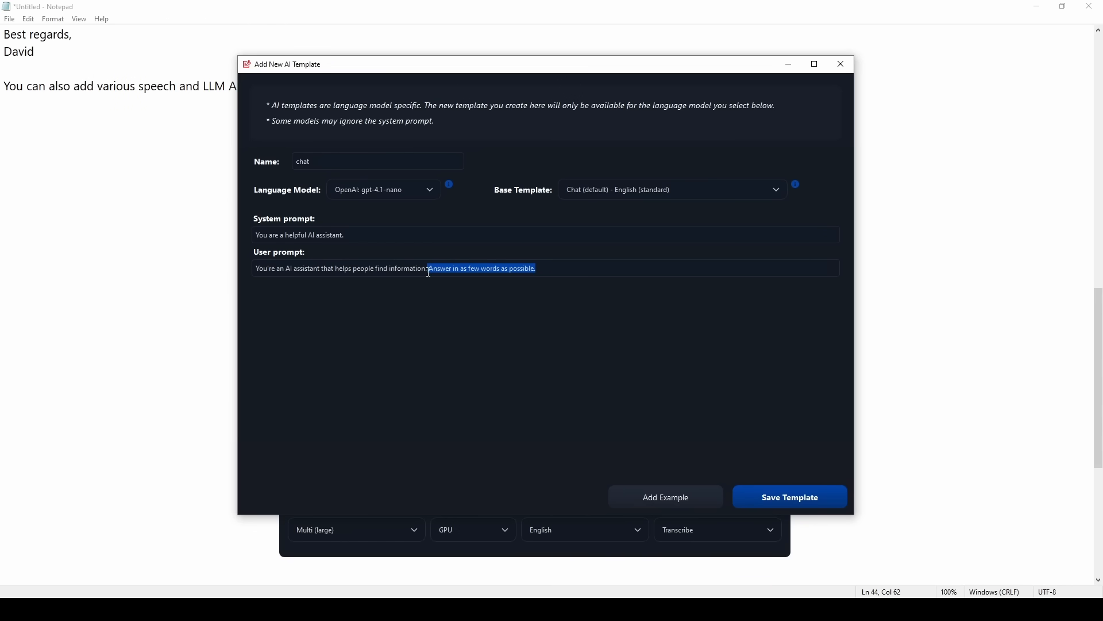
pyautogui.press('BackSpace')
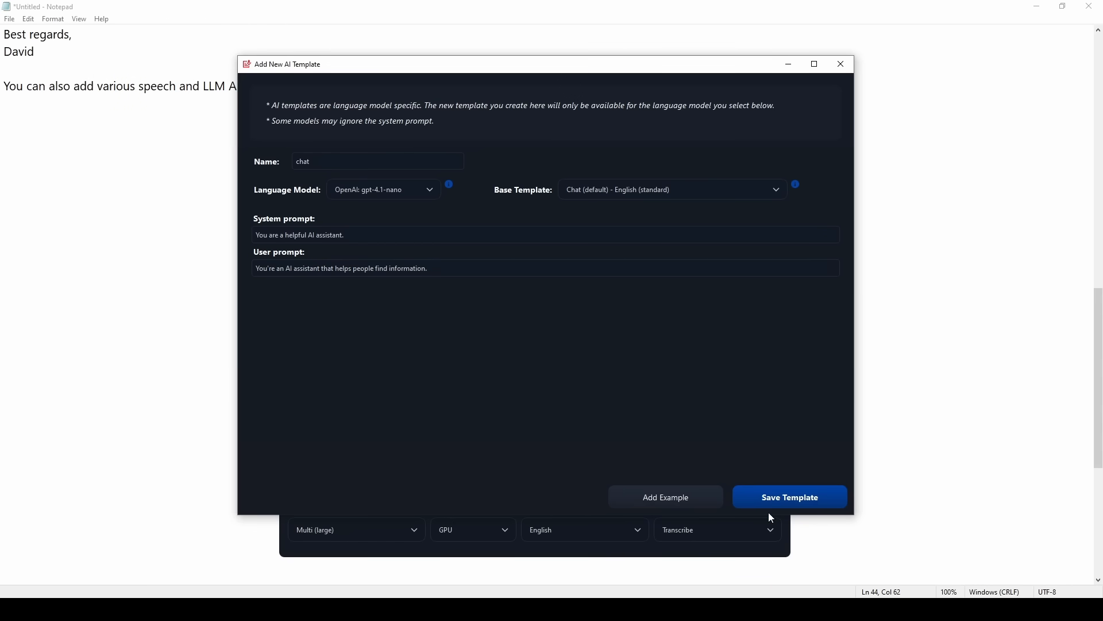
pyautogui.click(789, 504)
pyautogui.click(602, 481)
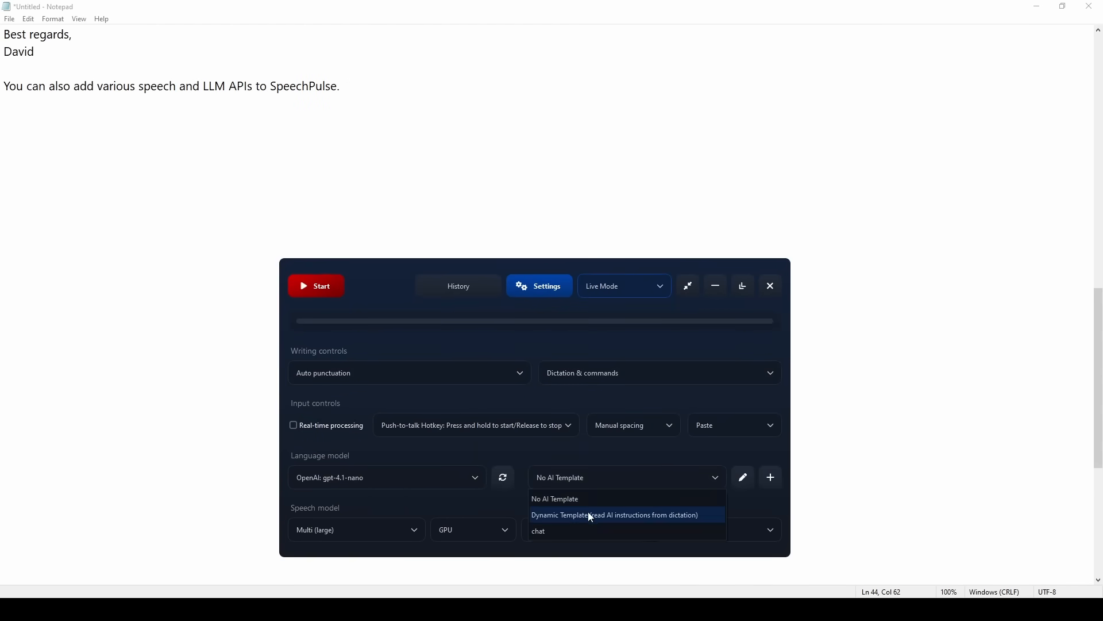
pyautogui.click(579, 528)
# Edit the chat template, adding two examples and filling the first example's input with several lines of the placeholder letter "a"
pyautogui.click(747, 477)
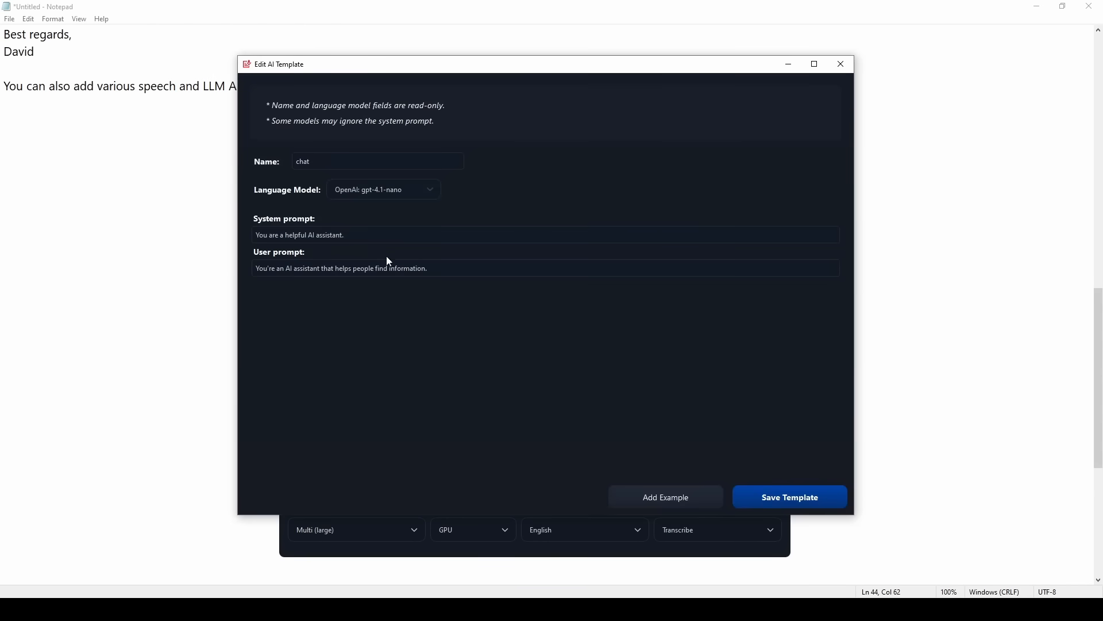
pyautogui.click(643, 502)
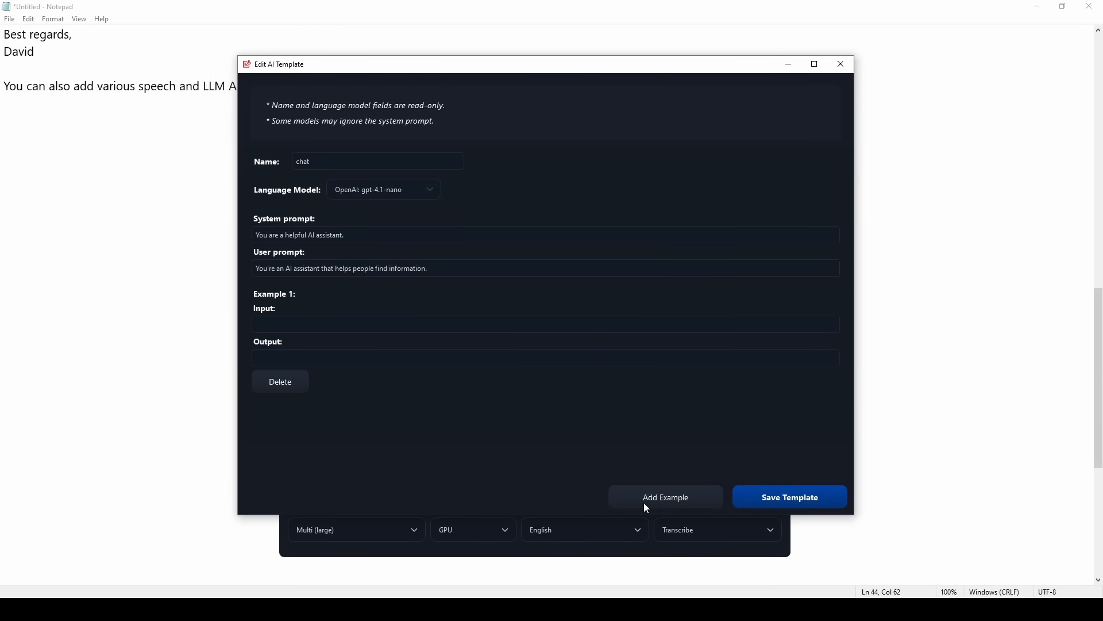
pyautogui.click(644, 502)
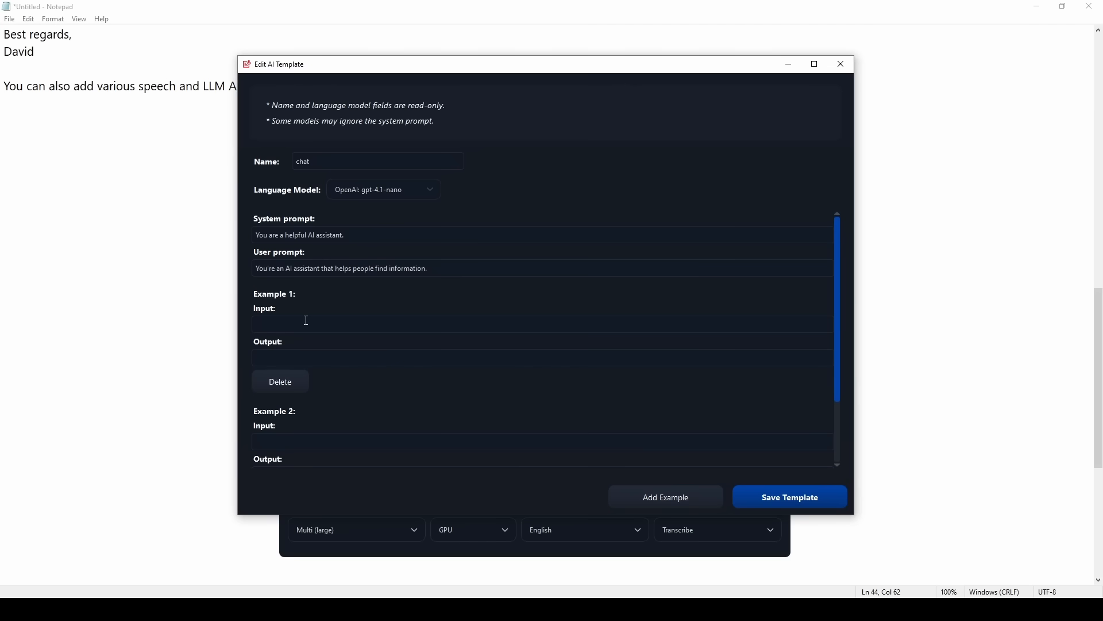
pyautogui.scroll(-2, 338, 381)
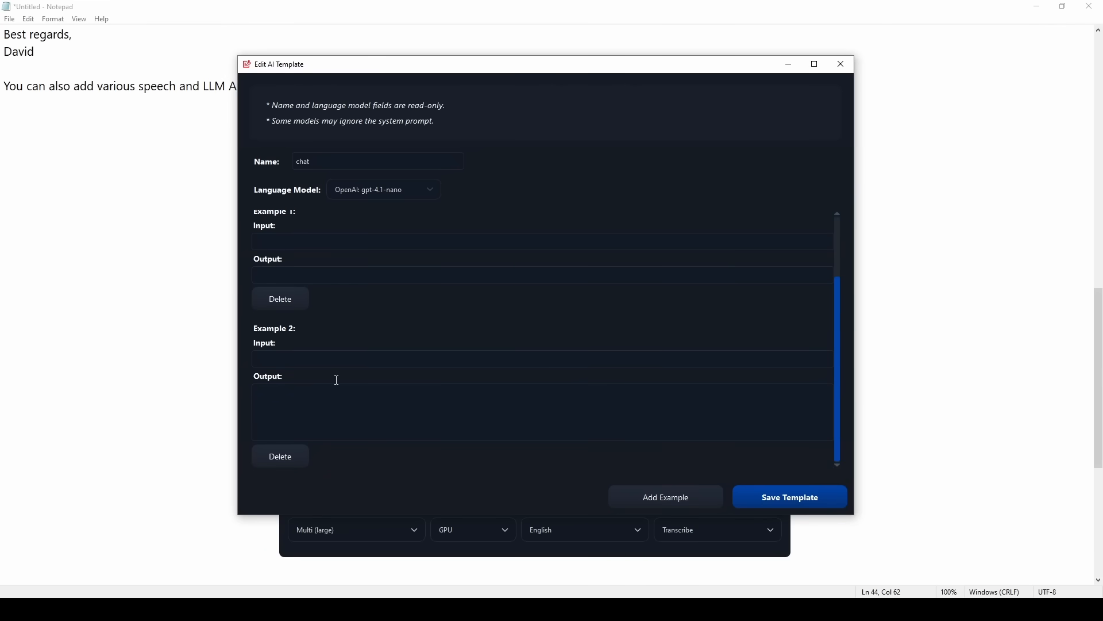
pyautogui.write('a')
pyautogui.press('Return')
pyautogui.press('Return')
pyautogui.press('Return')
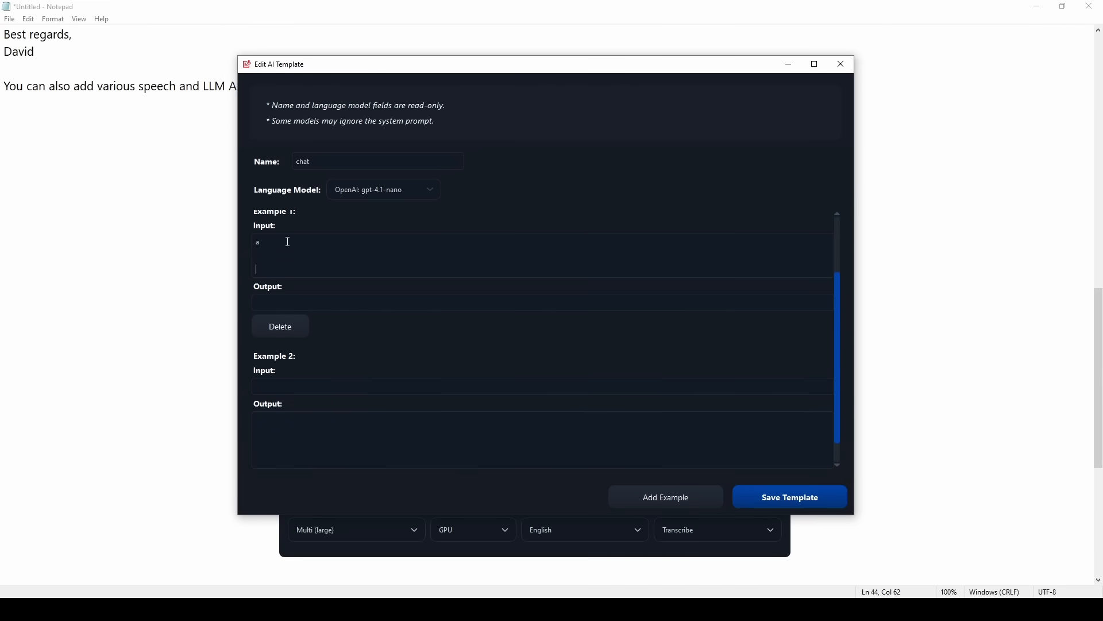
pyautogui.write('a')
pyautogui.press('Return')
pyautogui.write('a')
pyautogui.scroll(2, 289, 241)
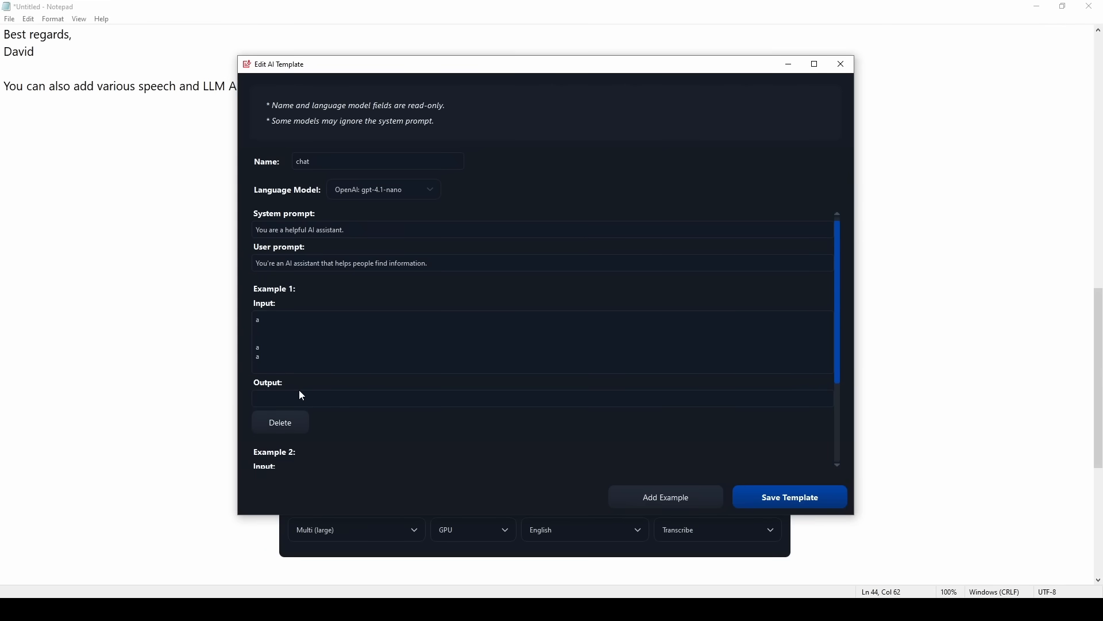
pyautogui.scroll(-3, 363, 381)
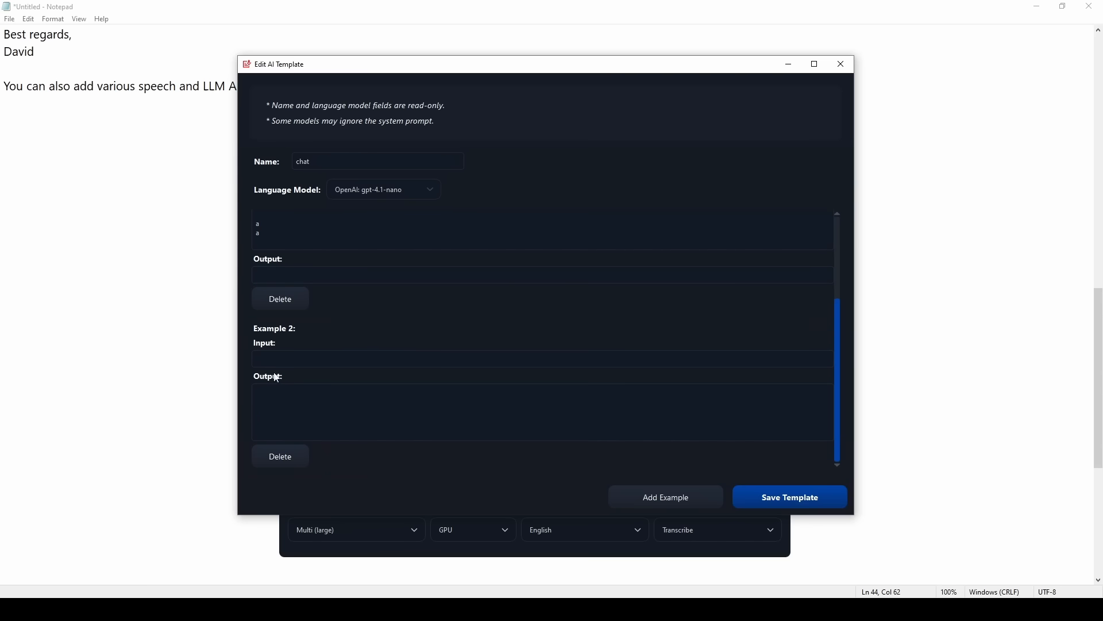
# Delete both examples from the chat template, save it, and reopen it briefly to check its prompts
pyautogui.click(279, 298)
pyautogui.click(281, 382)
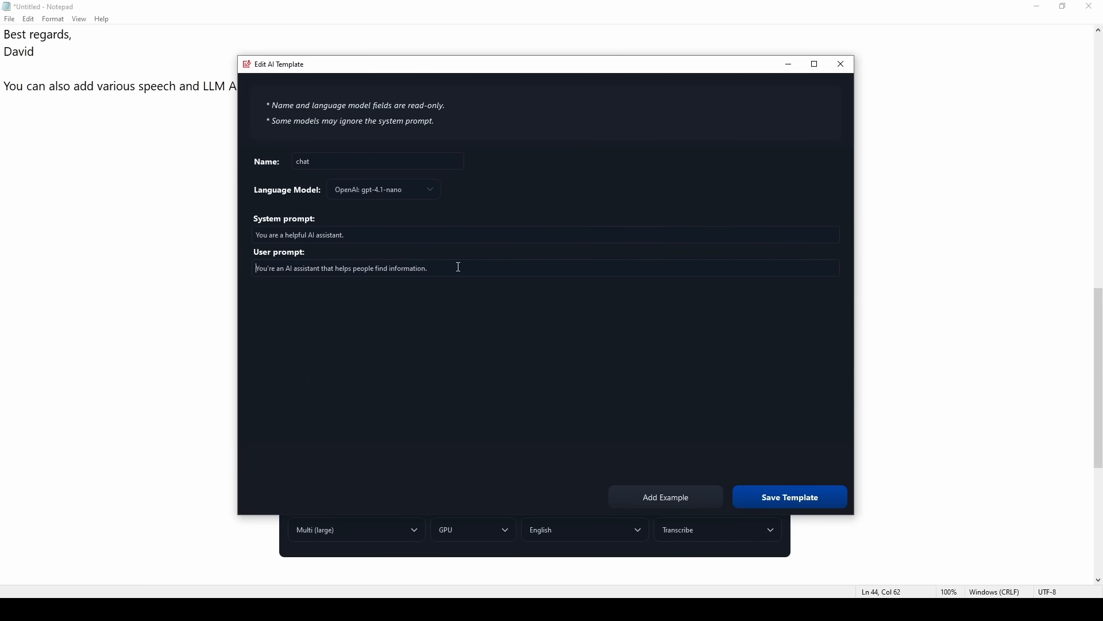
pyautogui.click(790, 497)
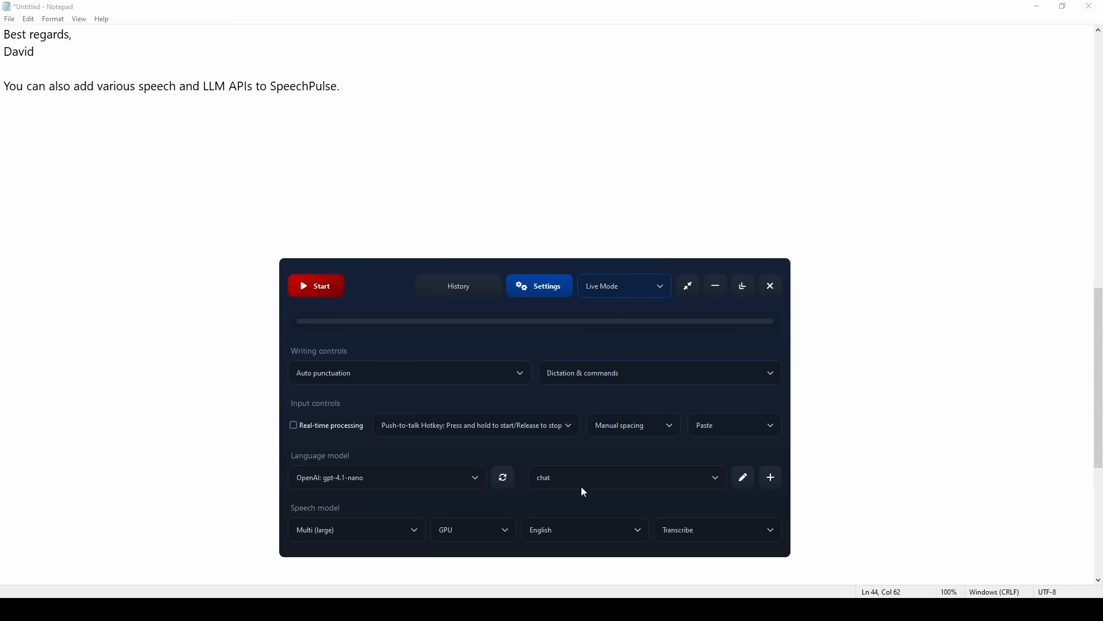
pyautogui.click(742, 478)
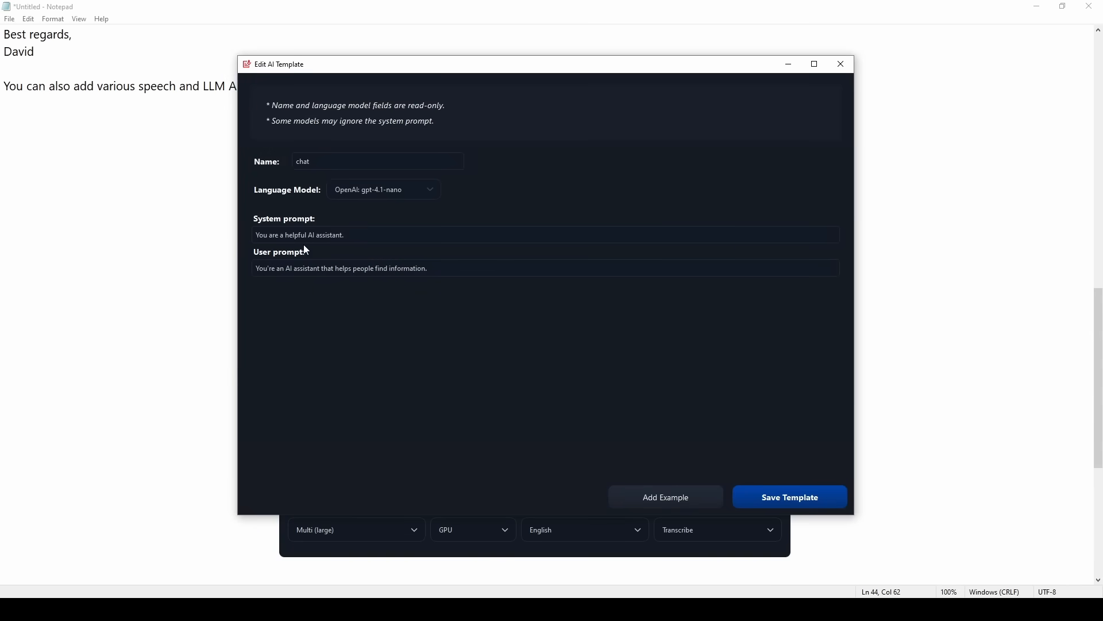
pyautogui.click(842, 66)
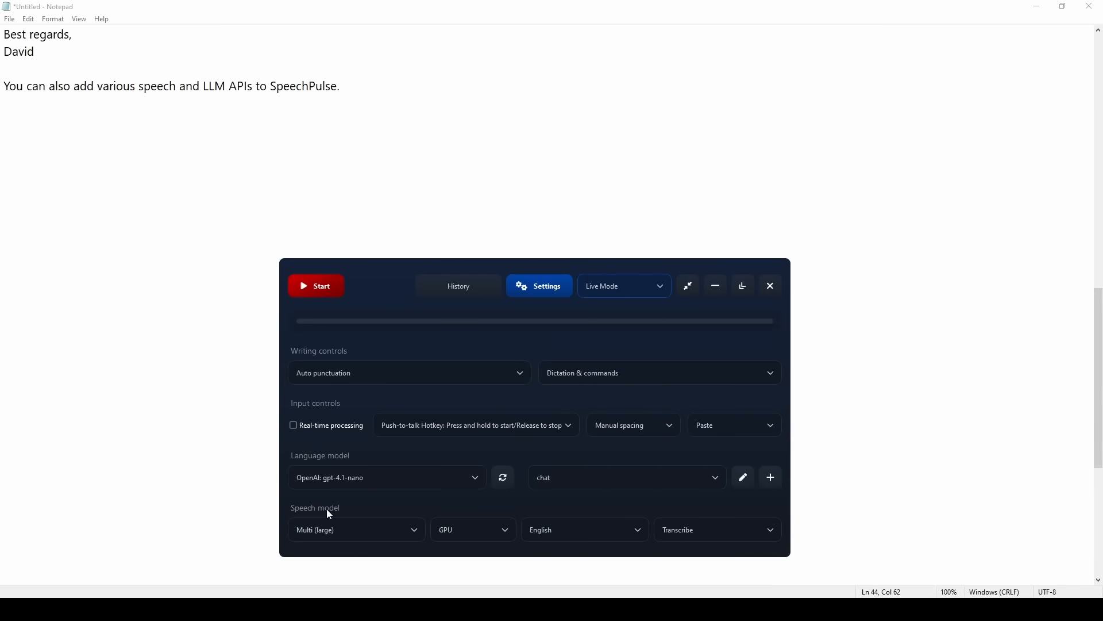
# Collapse the SpeechPulse window and dictate a question about the distance between the Earth and the Sun below the last sentence
pyautogui.click(688, 290)
pyautogui.click(77, 129)
pyautogui.click(89, 112)
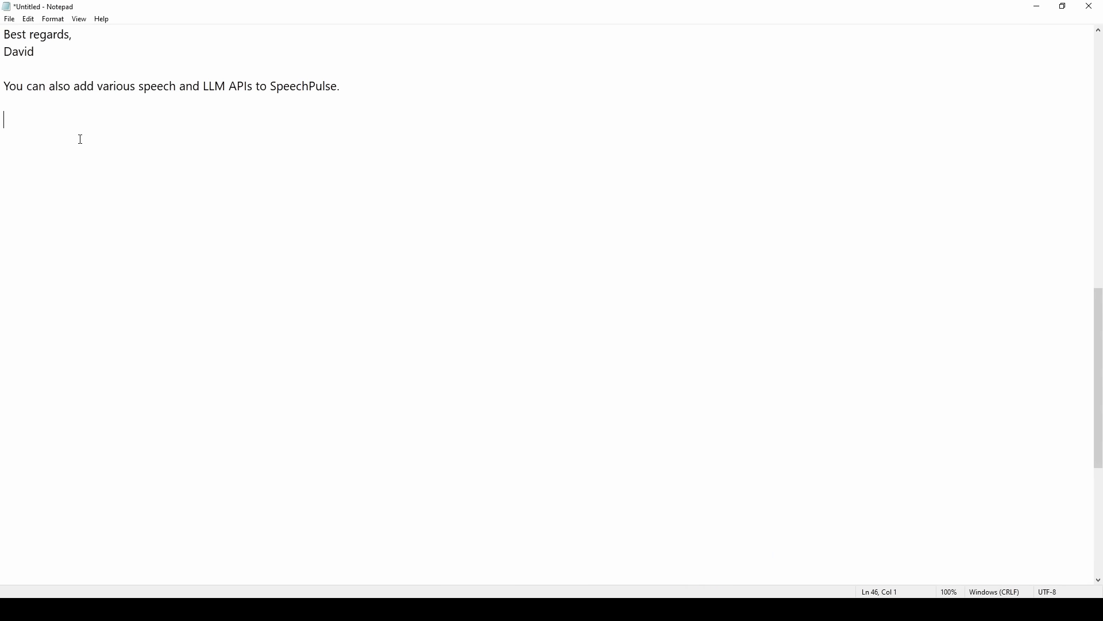
pyautogui.hotkey('ctrl', 'space')
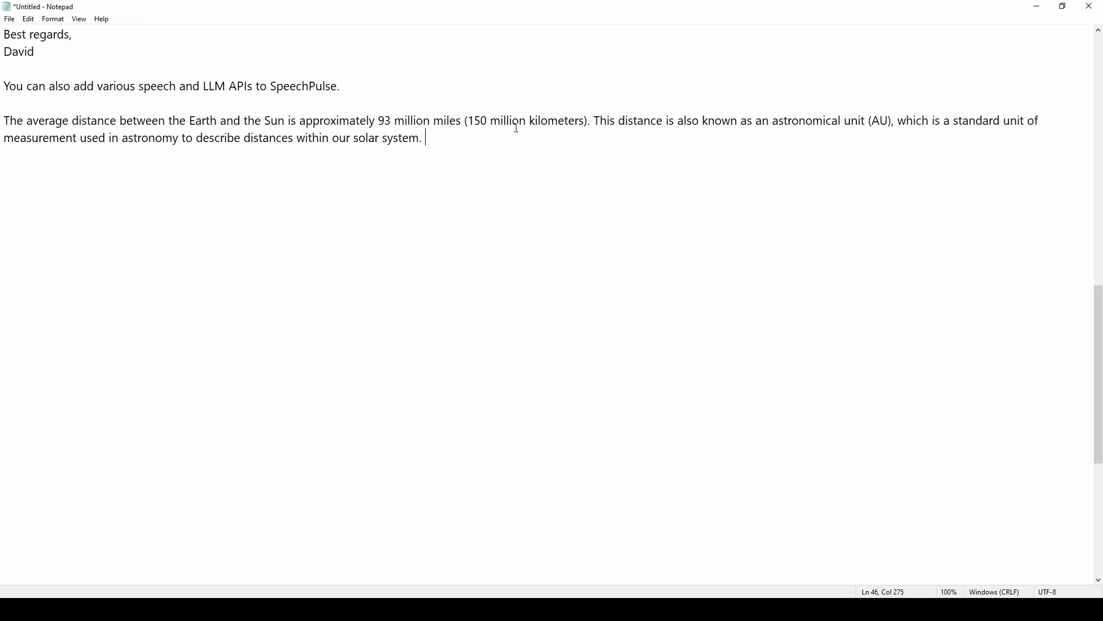
# Highlight the second sentence of the AI answer, place the cursor on the line below it, and stop listening in SpeechPulse
pyautogui.moveTo(595, 122); pyautogui.dragTo(601, 148)
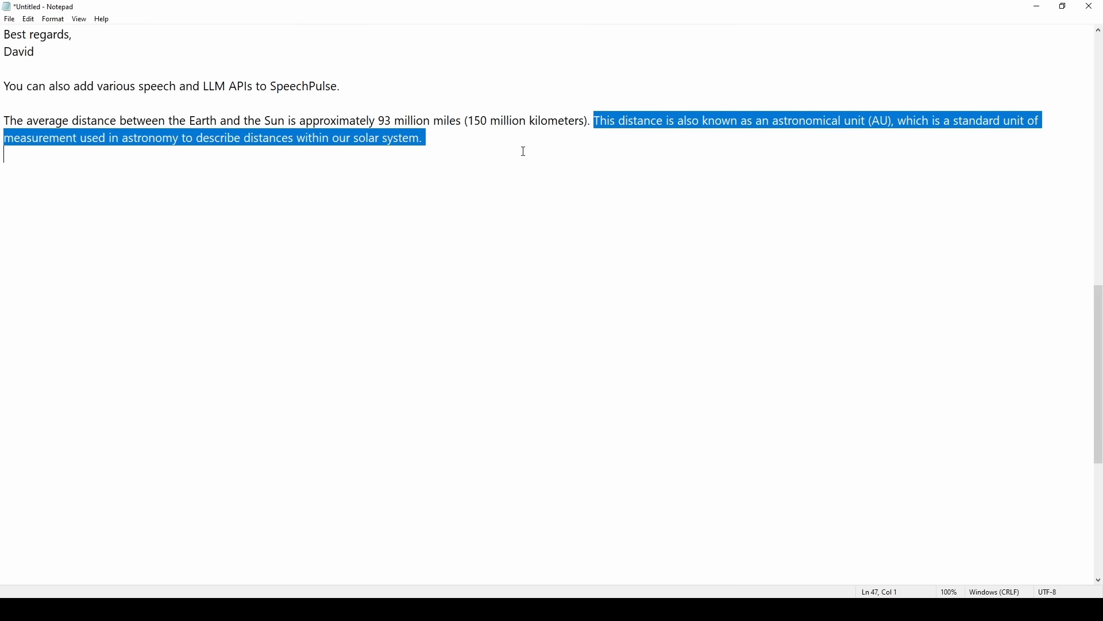
pyautogui.click(479, 150)
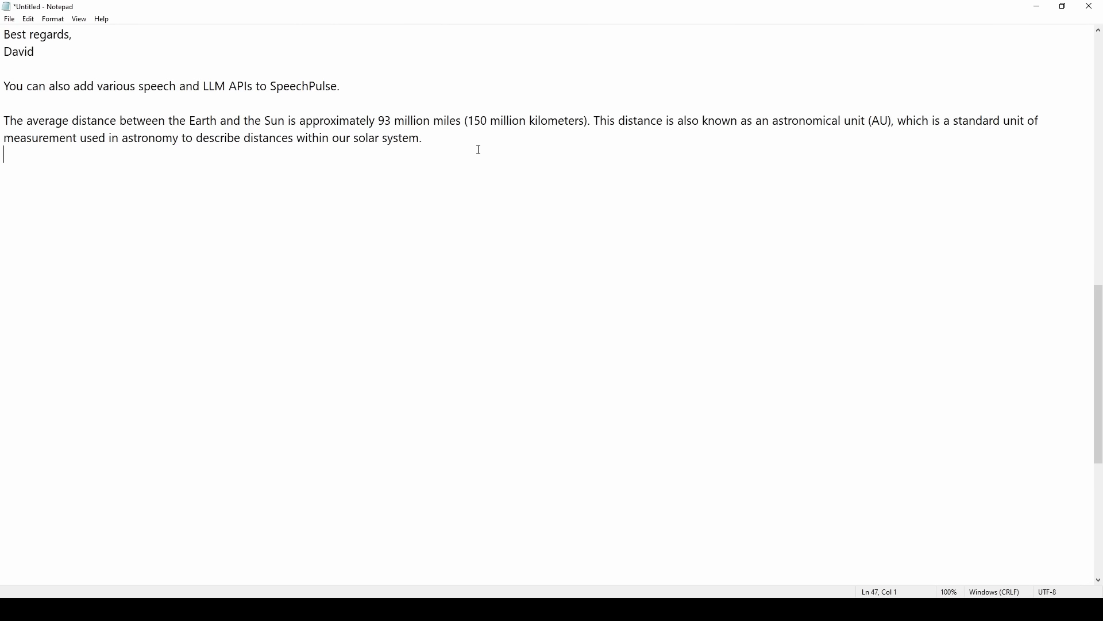
pyautogui.click(531, 140)
pyautogui.click(466, 147)
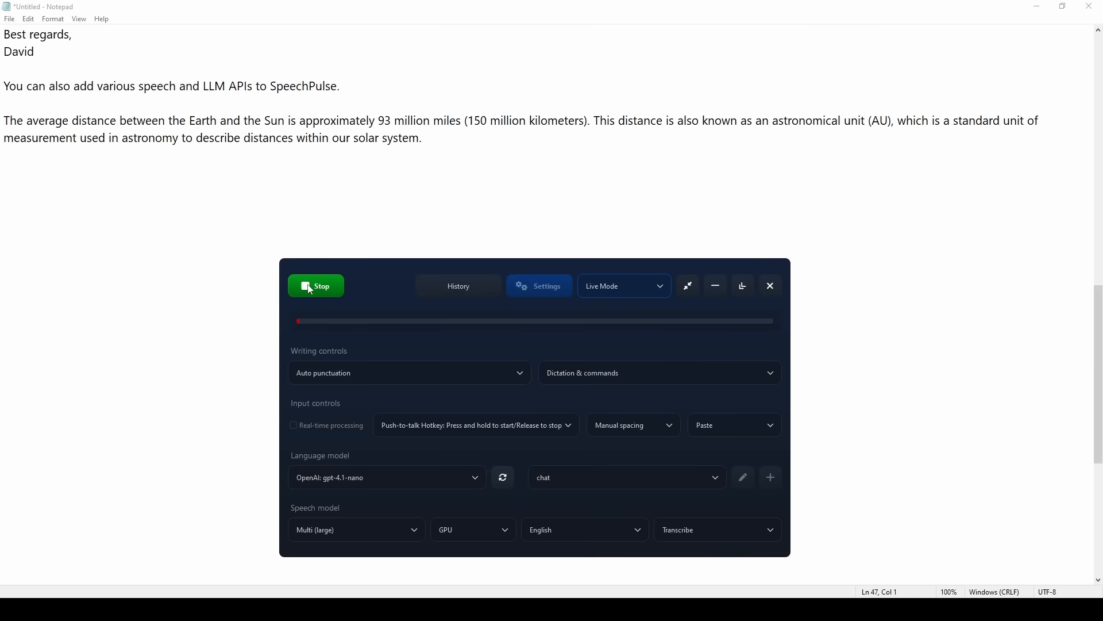
pyautogui.click(308, 285)
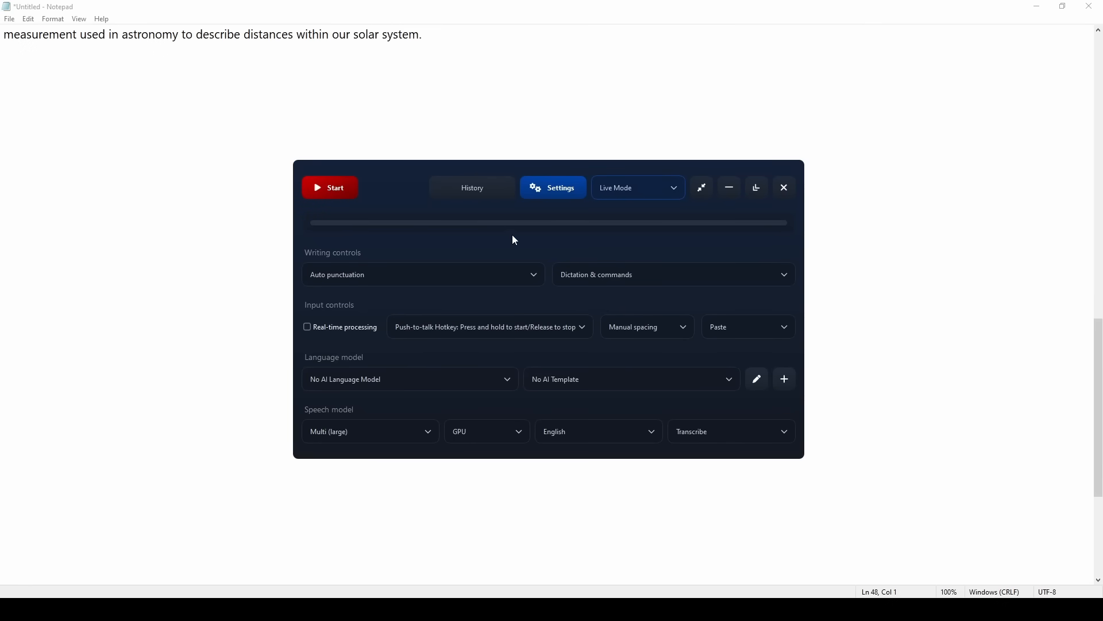
# Open the SpeechPulse settings and examine the Training options
pyautogui.click(553, 189)
pyautogui.click(550, 222)
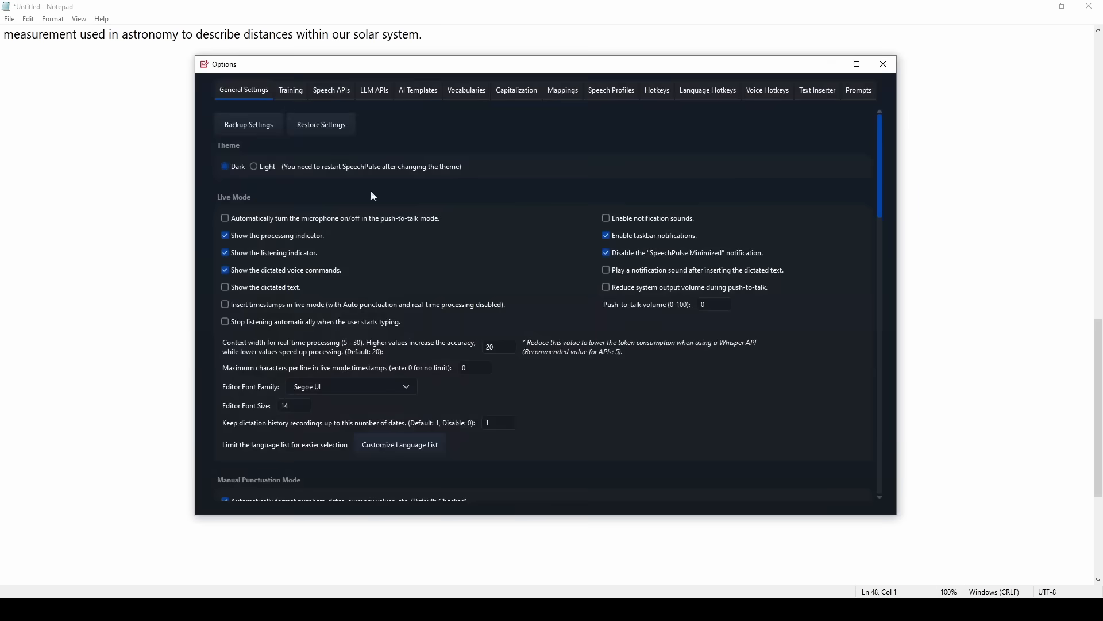
pyautogui.click(288, 91)
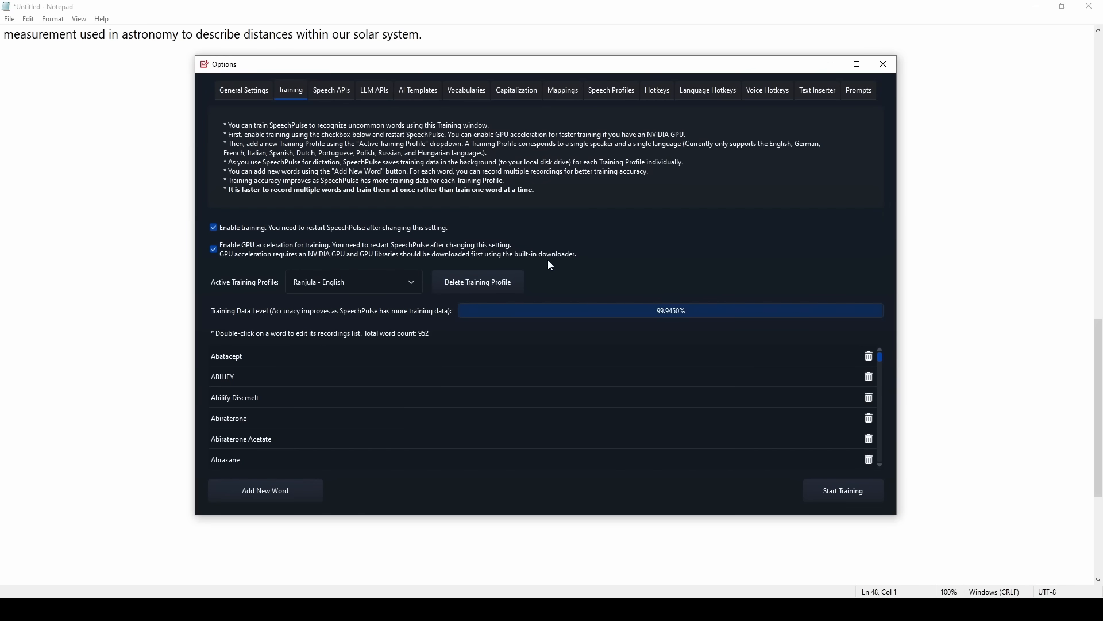
# Turn off GPU acceleration for training, leaving training itself enabled
pyautogui.click(345, 244)
pyautogui.click(244, 252)
pyautogui.click(539, 246)
# Try out a new training profile named 1, check its supported languages, and discard it
pyautogui.click(388, 288)
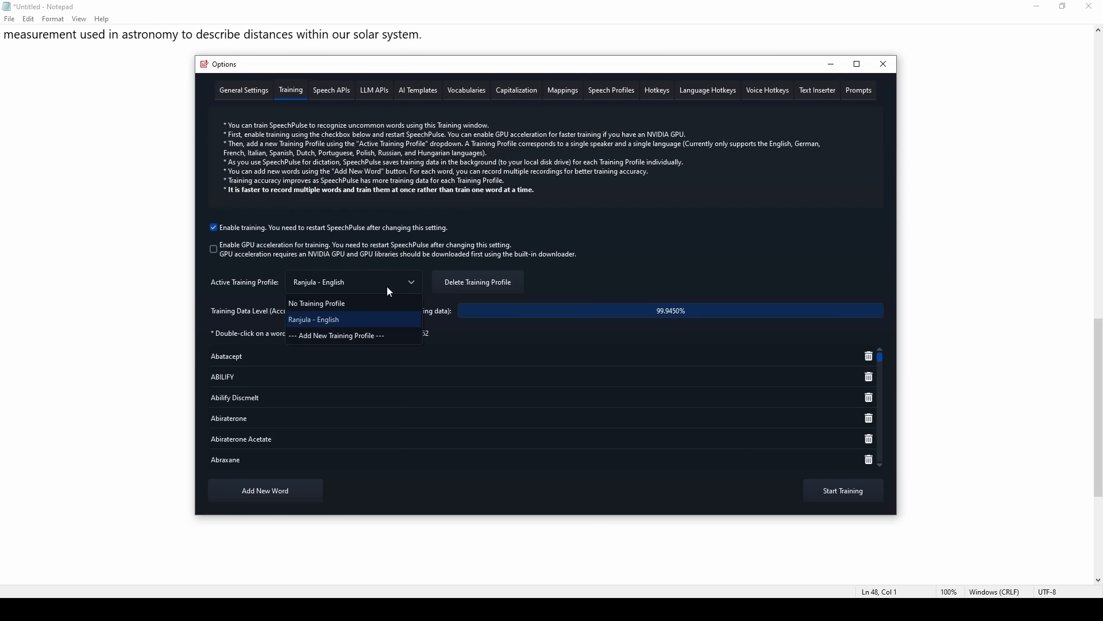
pyautogui.click(353, 337)
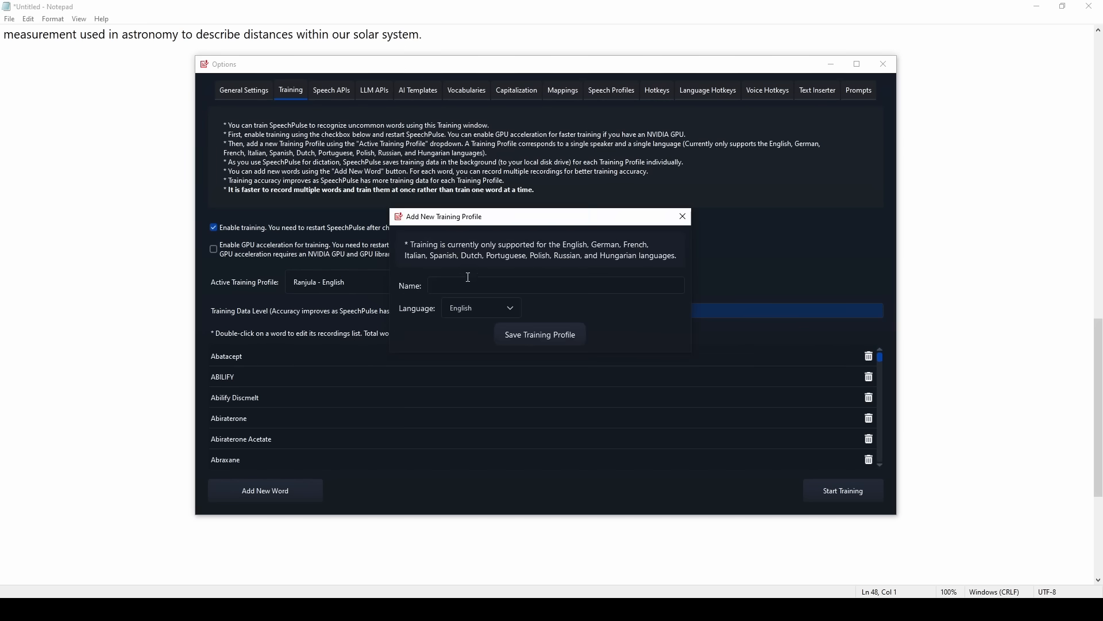
pyautogui.write('1')
pyautogui.click(466, 309)
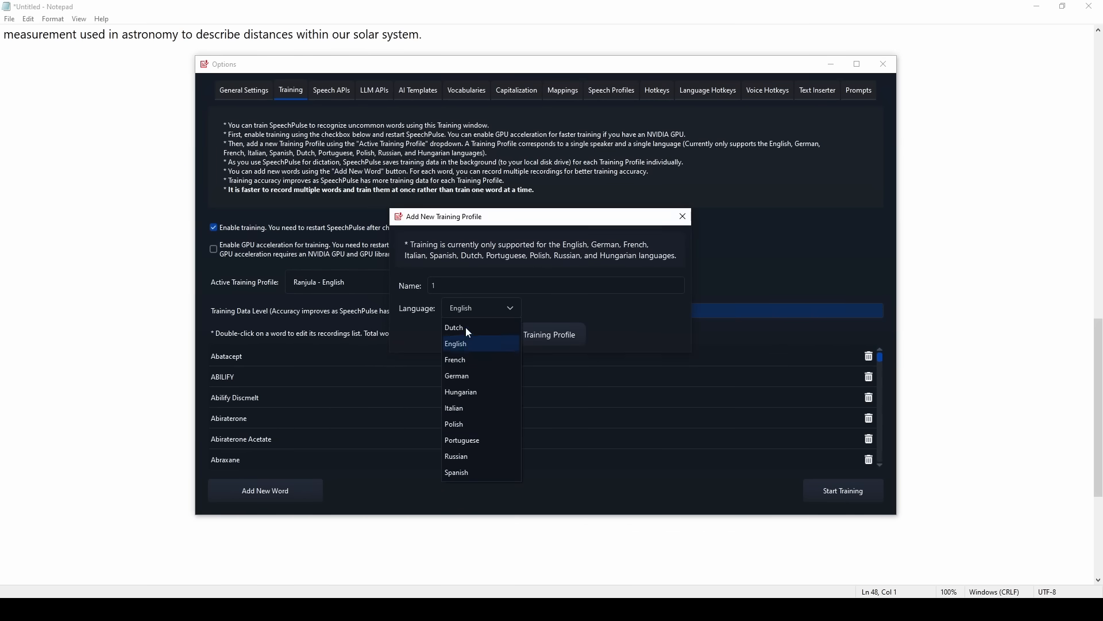
pyautogui.click(532, 266)
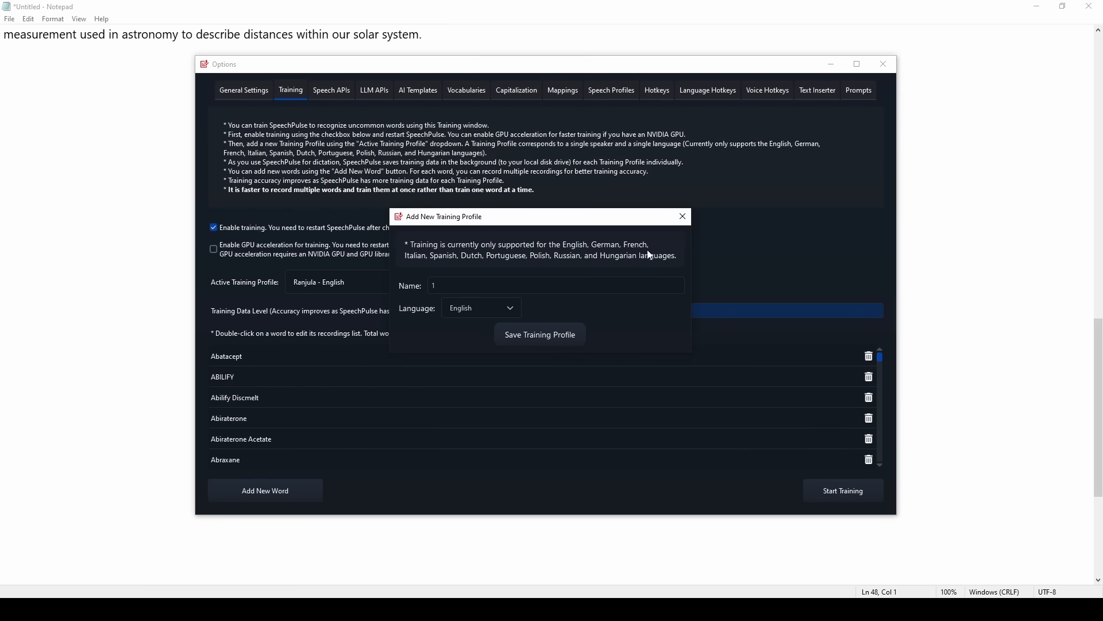
pyautogui.click(513, 307)
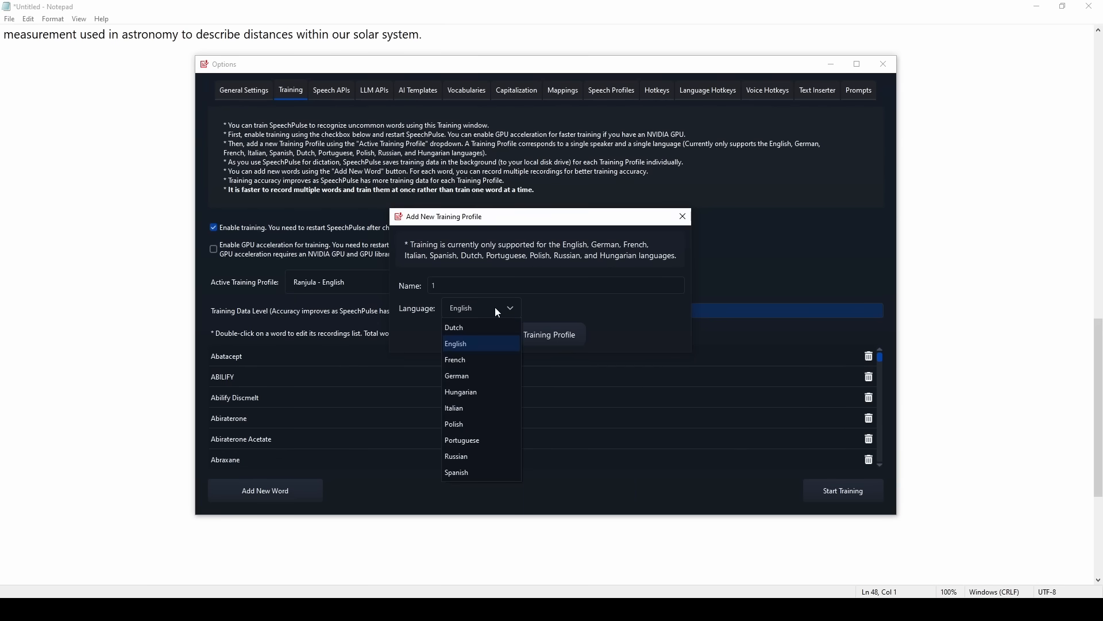
pyautogui.click(652, 315)
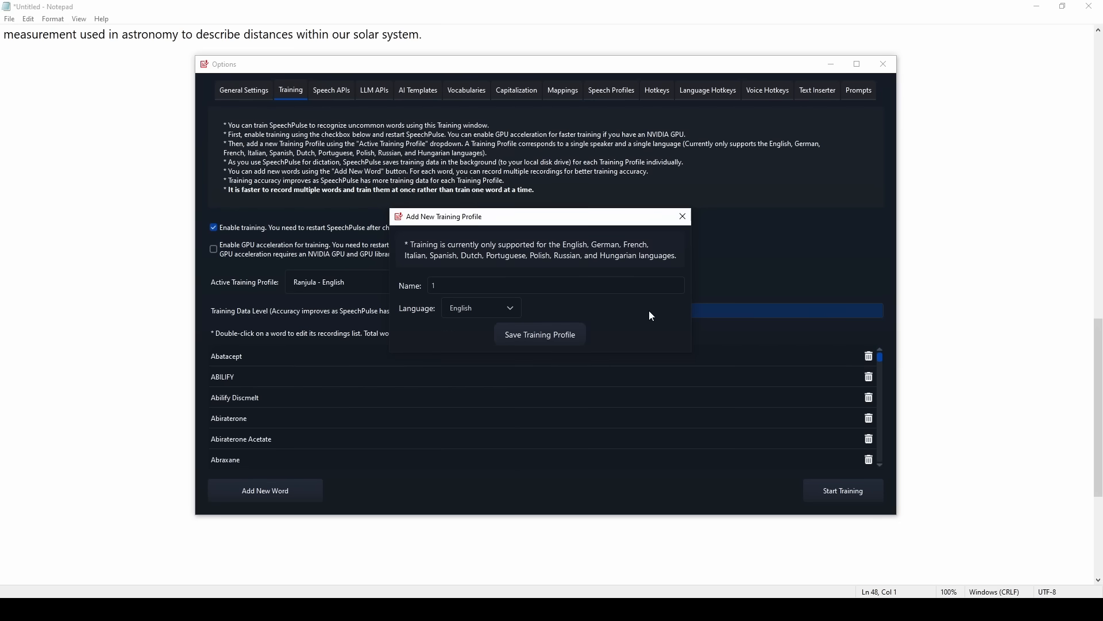
pyautogui.click(682, 216)
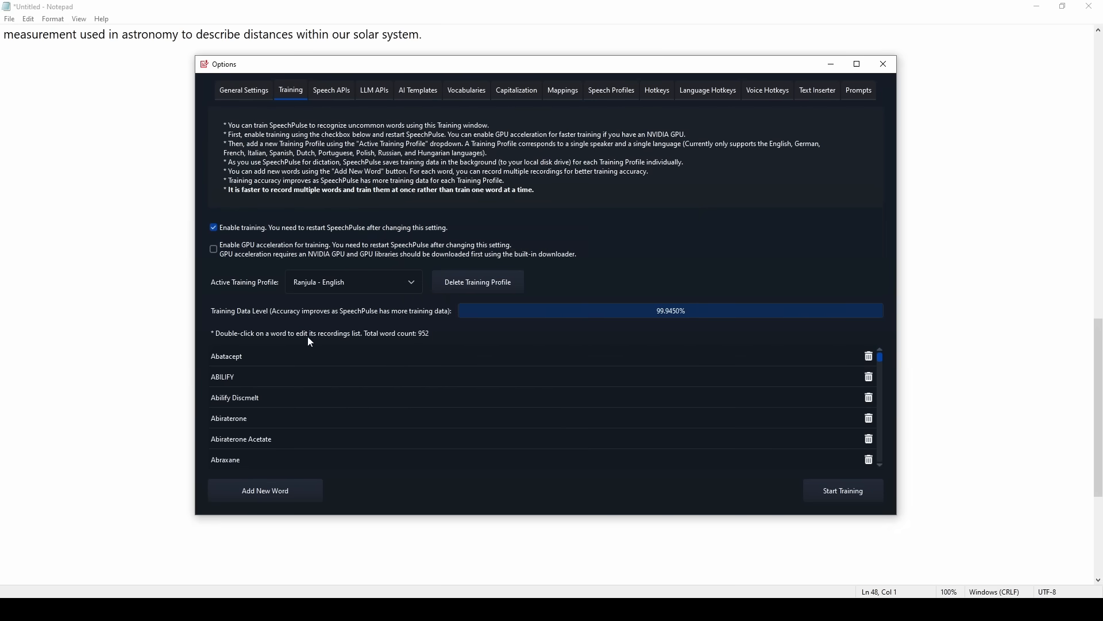
# Keep the existing English training profile active and enter Benicar HCT as a new word to train
pyautogui.click(361, 284)
pyautogui.click(337, 323)
pyautogui.click(287, 491)
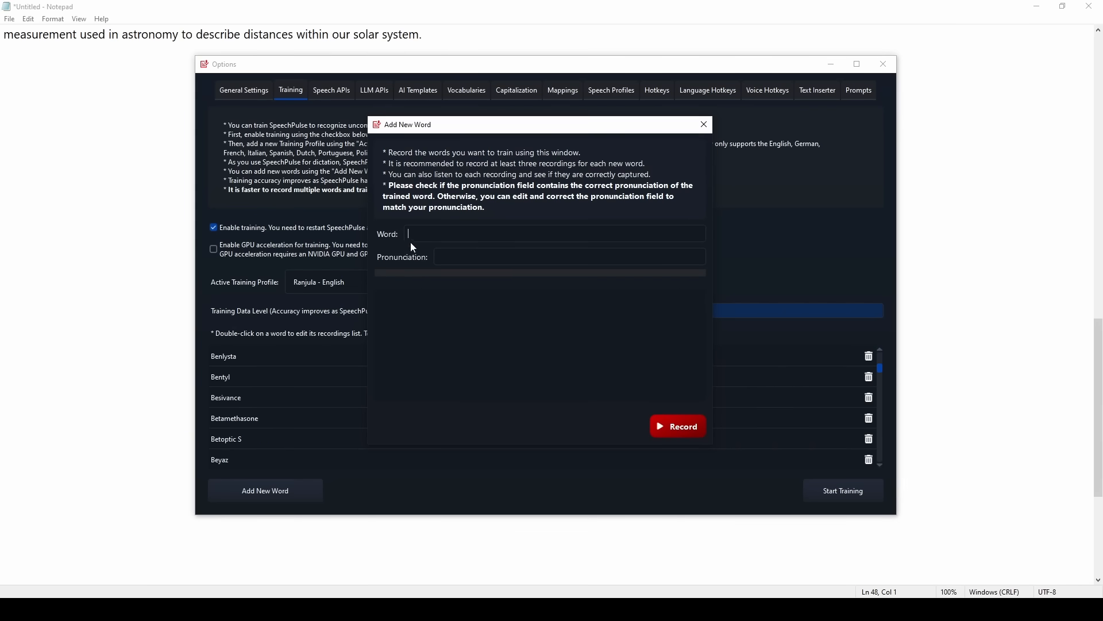
pyautogui.write('Benicar HCT')
# Record the pronunciation of Benicar HCT three times
pyautogui.click(670, 427)
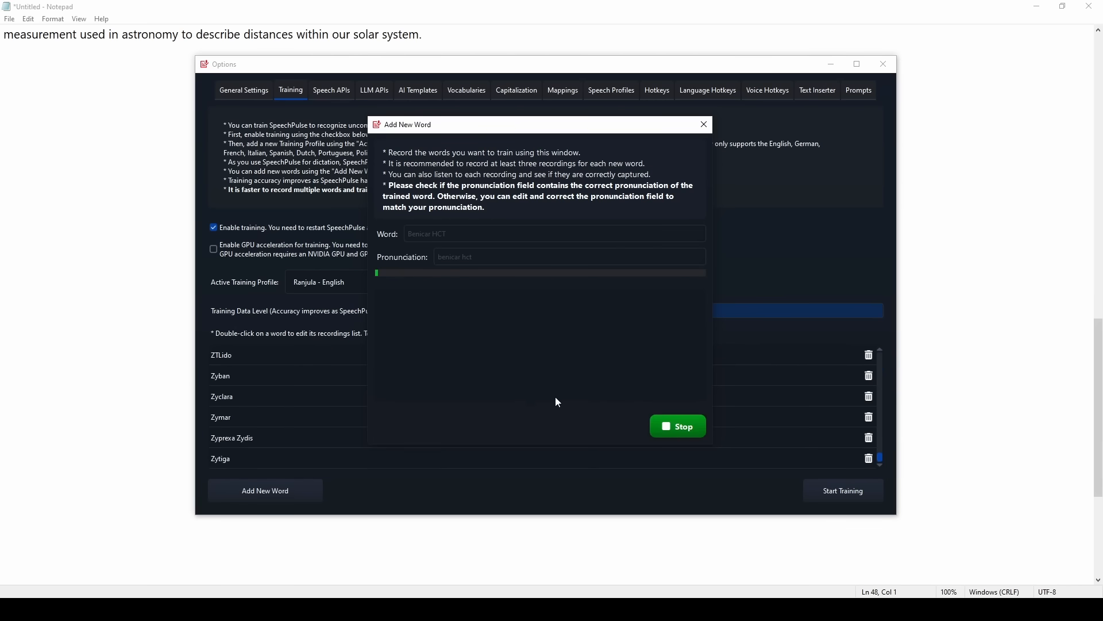
pyautogui.click(674, 427)
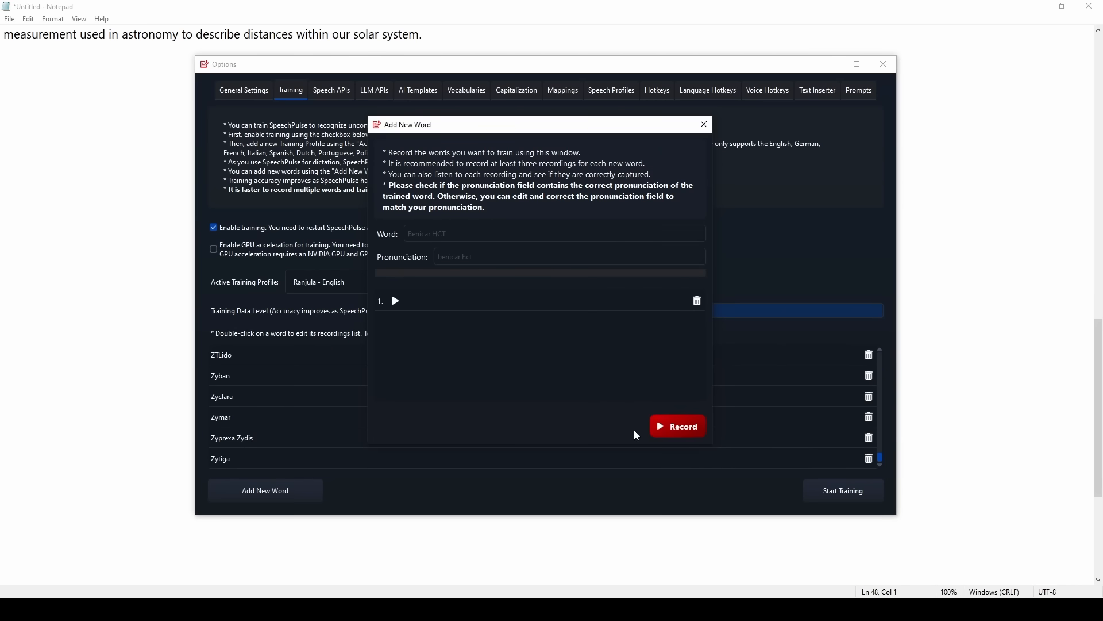
pyautogui.click(672, 430)
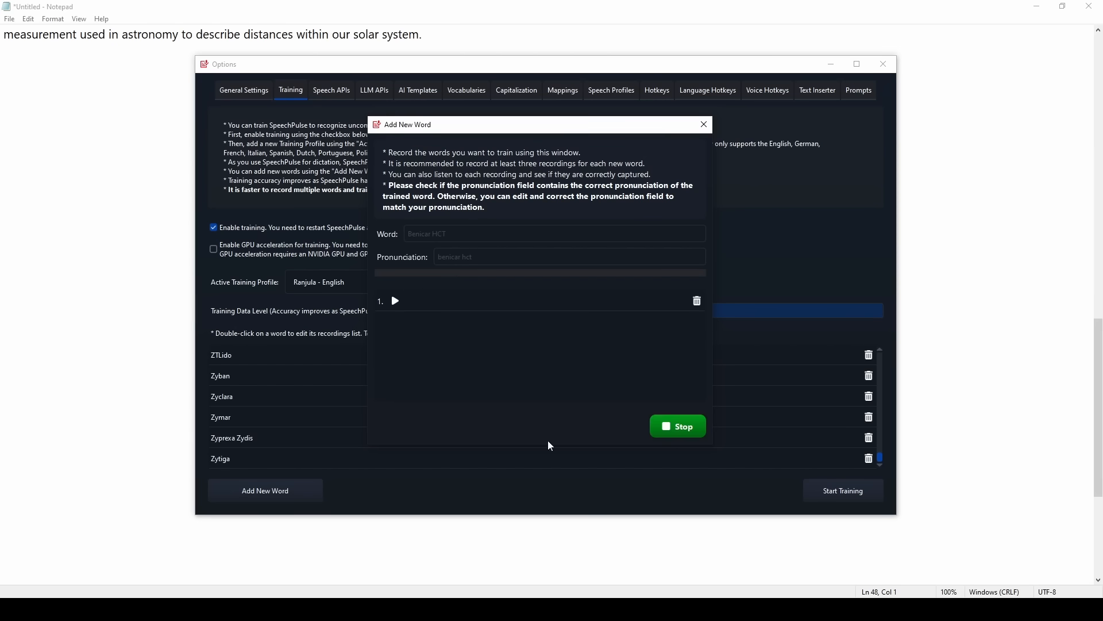
pyautogui.click(679, 428)
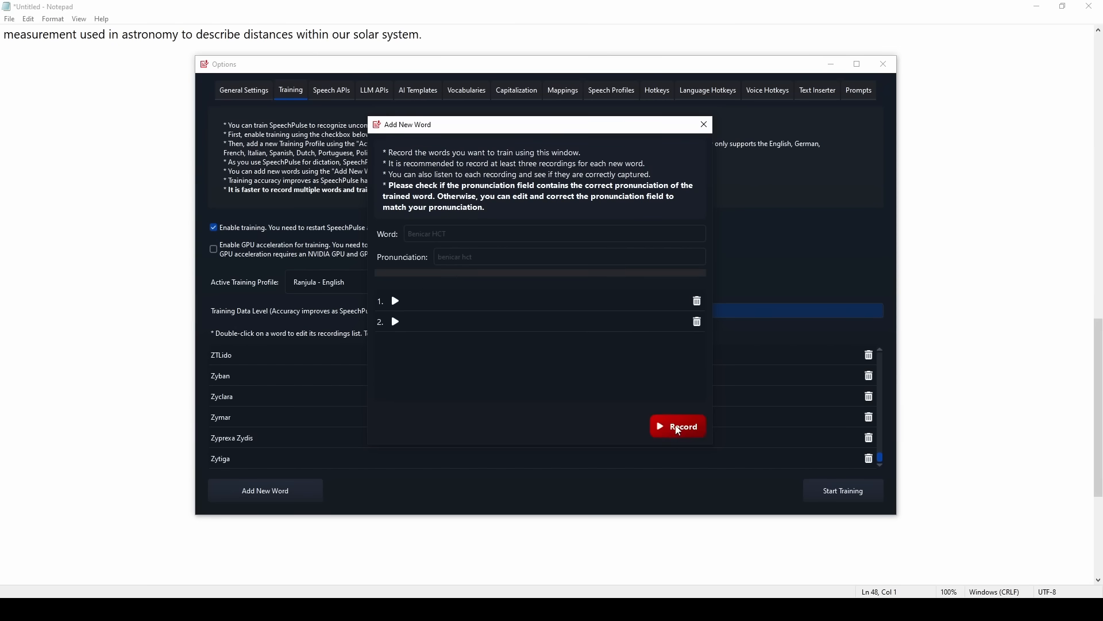
pyautogui.click(666, 430)
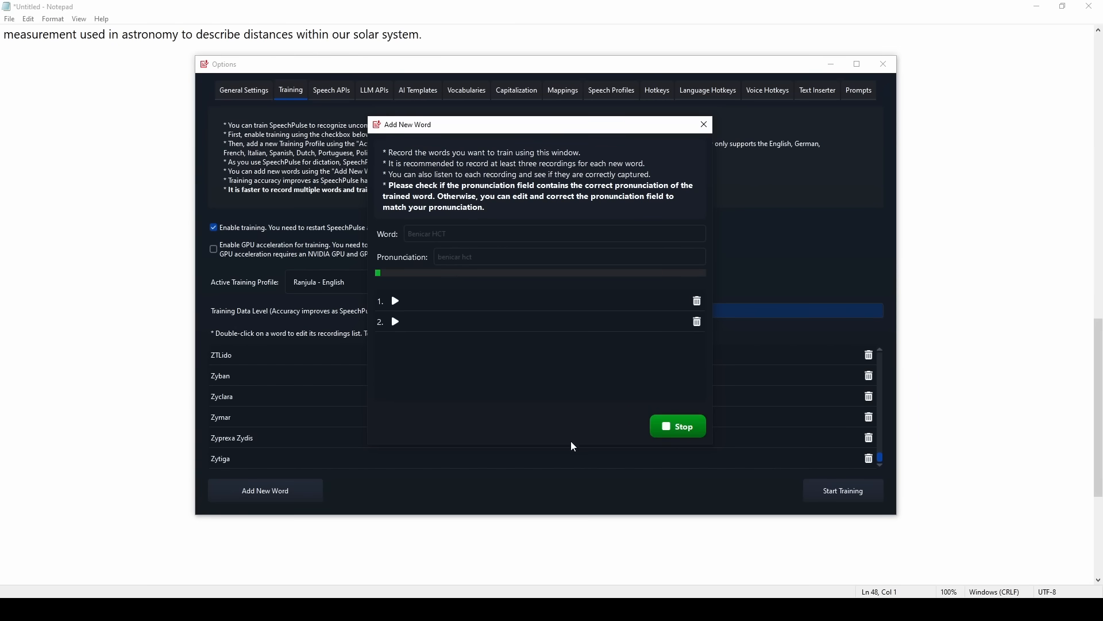
pyautogui.click(684, 435)
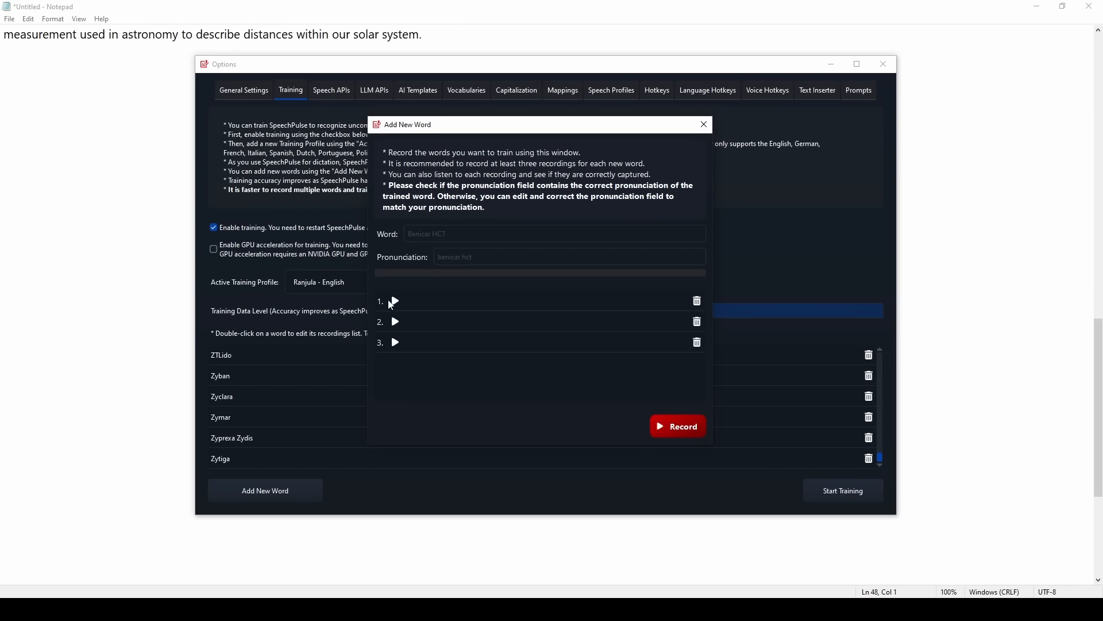
# Play back the Benicar HCT recordings, replace the third with a new take, and close the word window
pyautogui.click(395, 301)
pyautogui.click(698, 343)
pyautogui.click(395, 322)
pyautogui.click(671, 434)
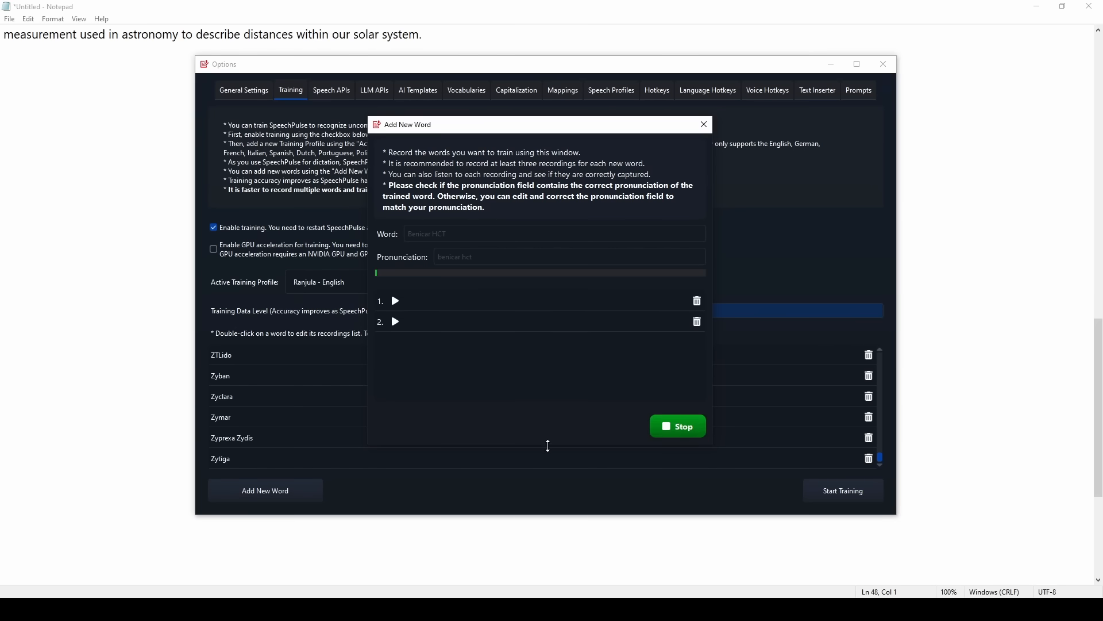
pyautogui.click(682, 431)
pyautogui.click(395, 343)
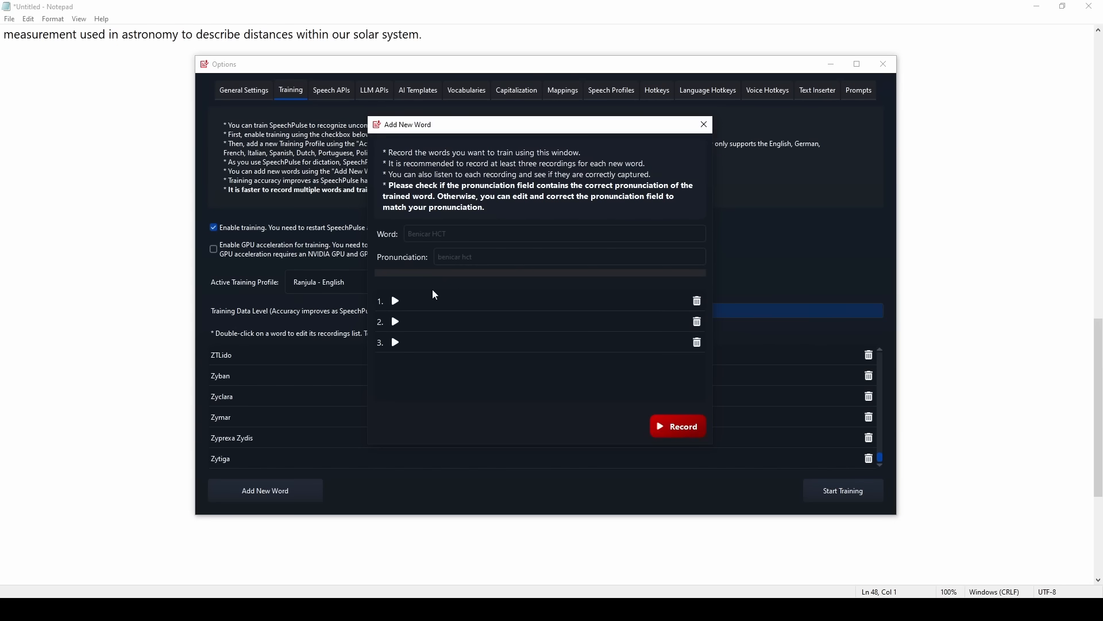
pyautogui.click(704, 125)
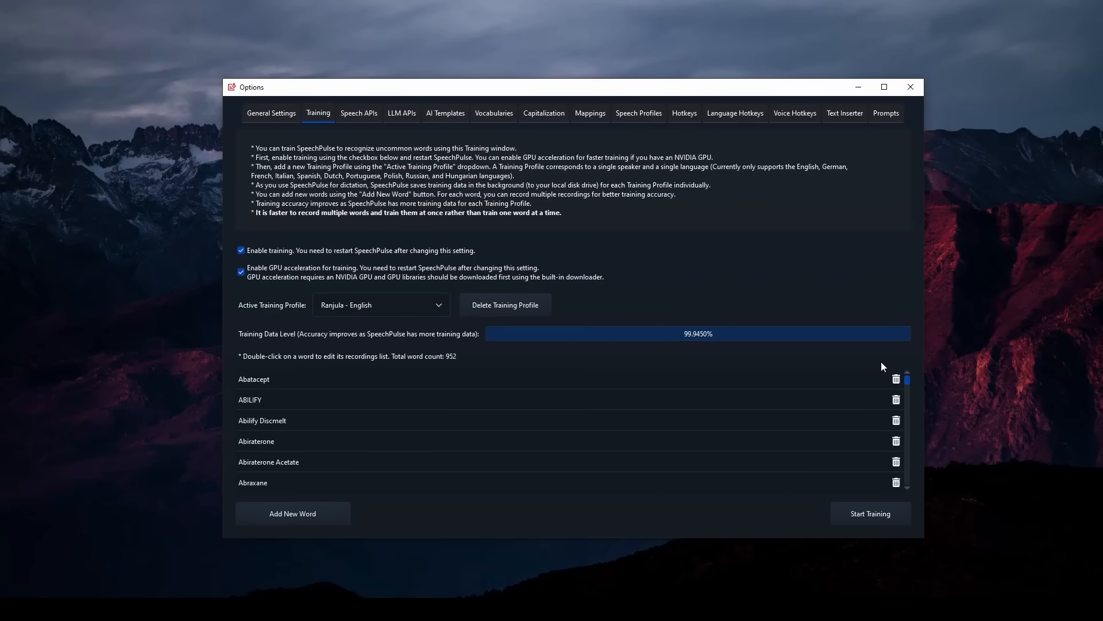
# Train the recorded words and close the SpeechPulse options
pyautogui.click(874, 513)
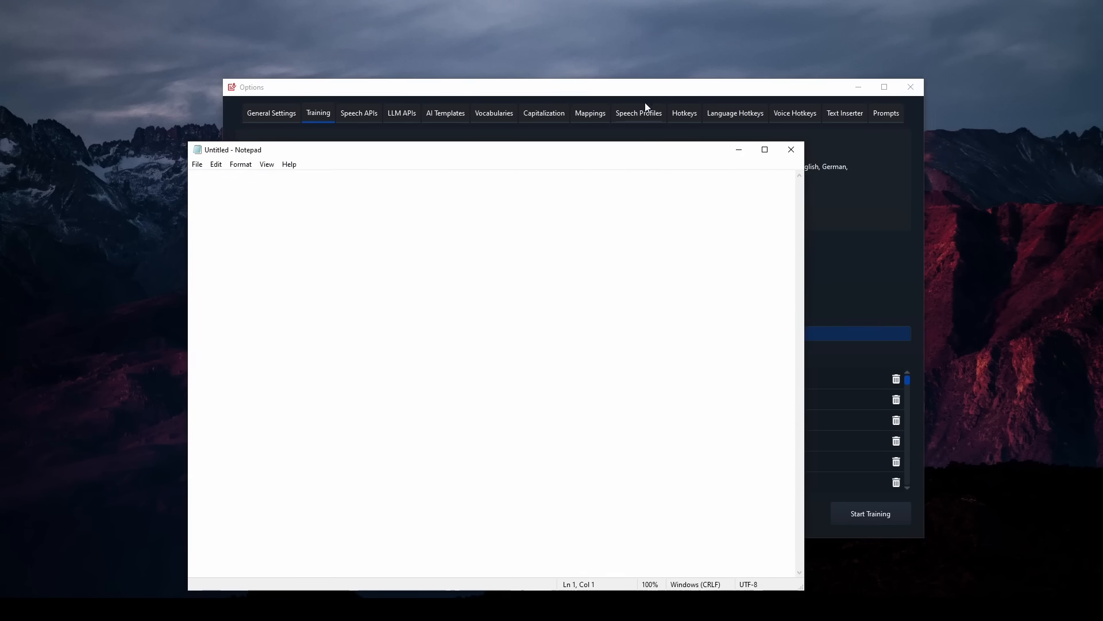
pyautogui.moveTo(663, 87); pyautogui.dragTo(746, 115)
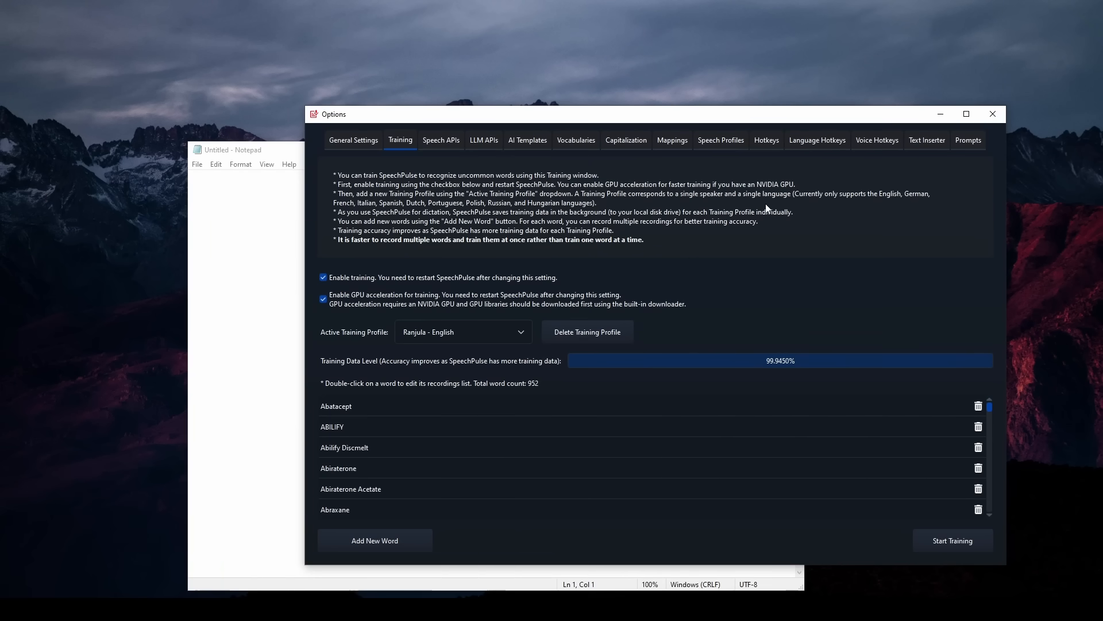
pyautogui.click(992, 116)
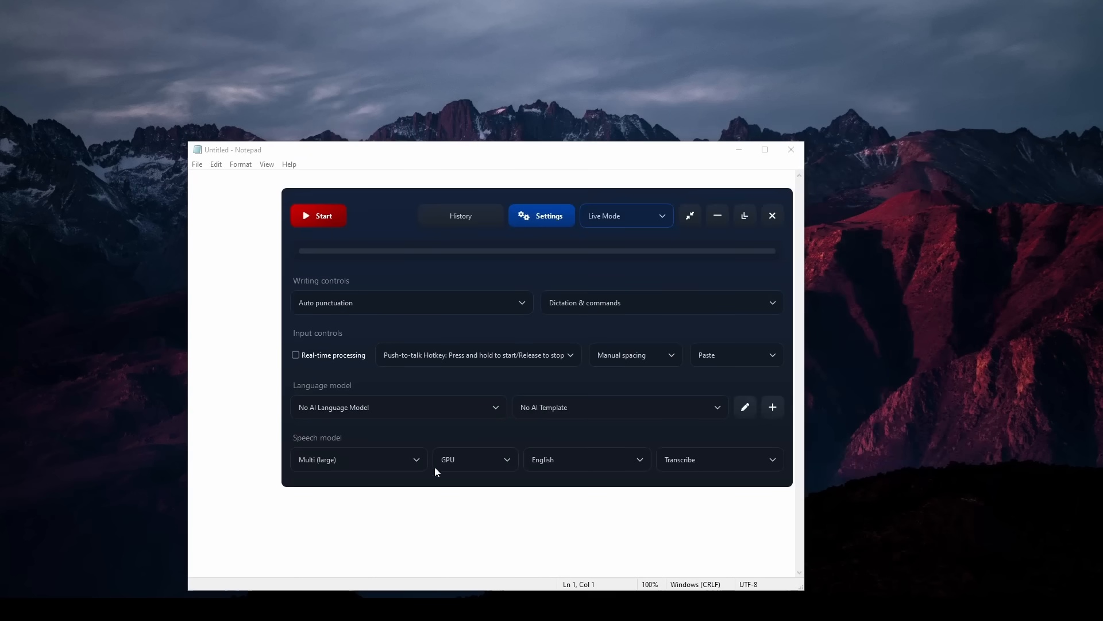
# Arrange SpeechPulse below the blank Notepad page and dictate "Benicar HCT is a fixed dose combination medication used to treat high blood pressure."
pyautogui.moveTo(626, 281); pyautogui.dragTo(650, 362)
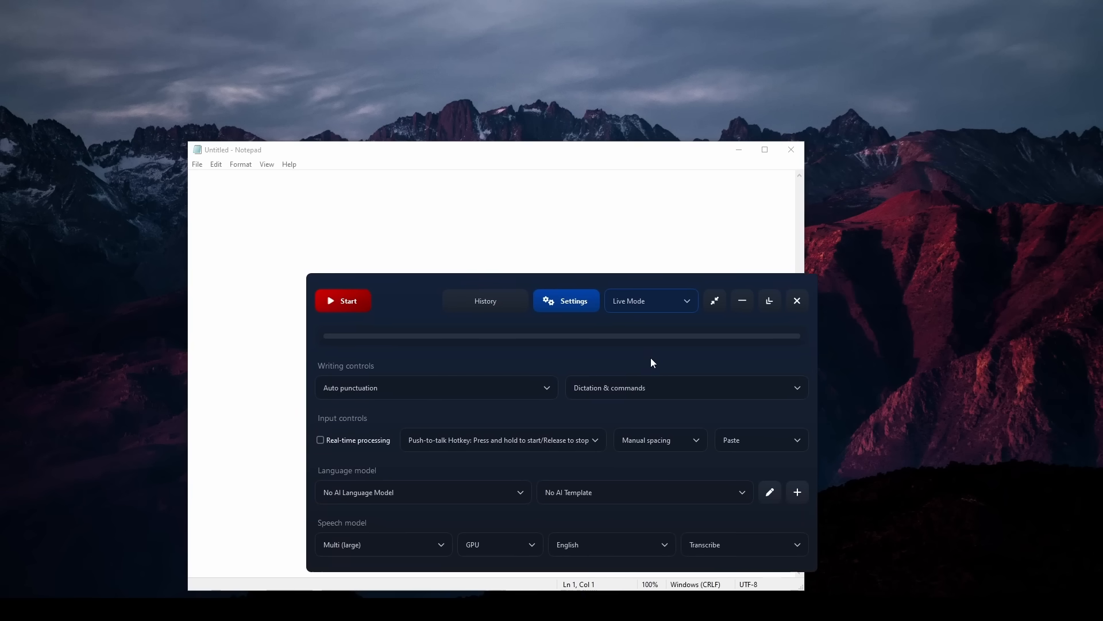
pyautogui.moveTo(470, 151); pyautogui.dragTo(487, 58)
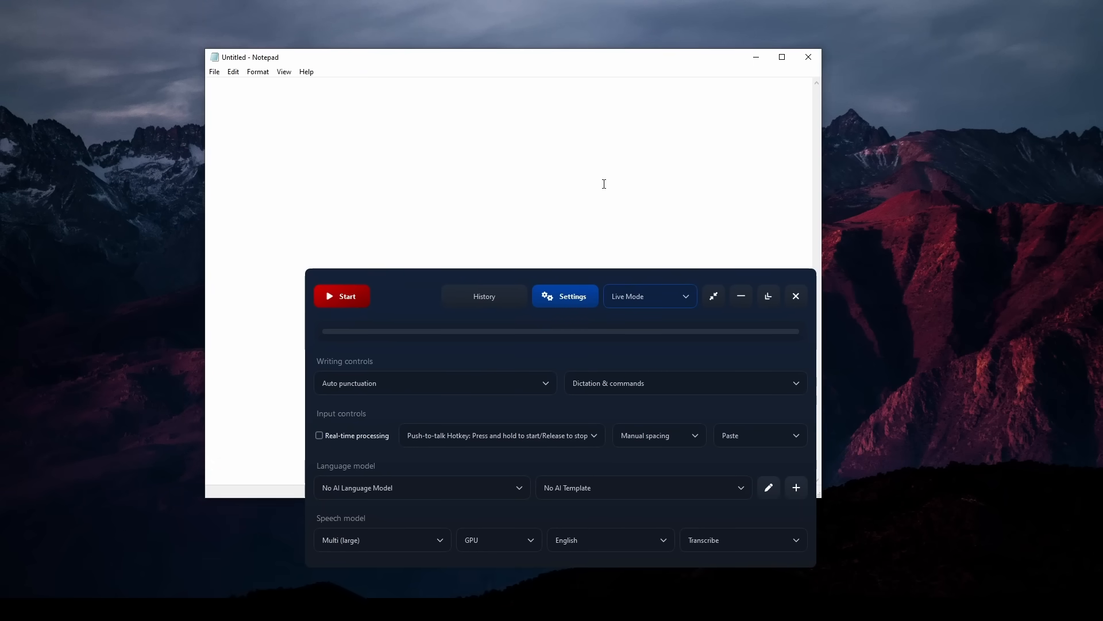
pyautogui.press('F2')
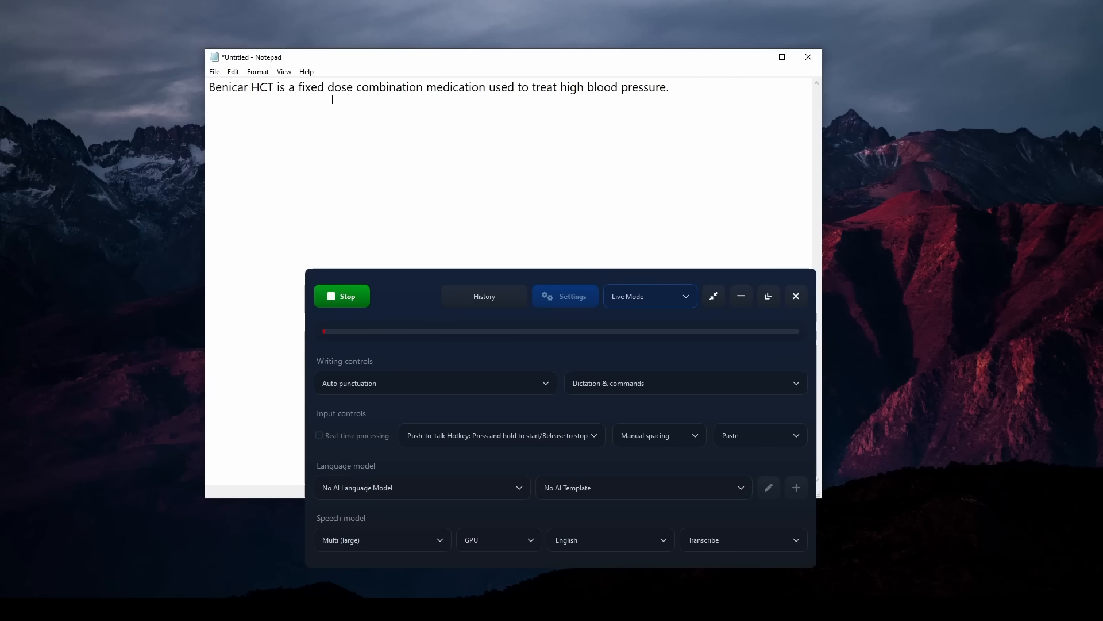
# Highlight Benicar HCT in the dictated sentence and stop listening in SpeechPulse
pyautogui.moveTo(275, 87); pyautogui.dragTo(198, 91)
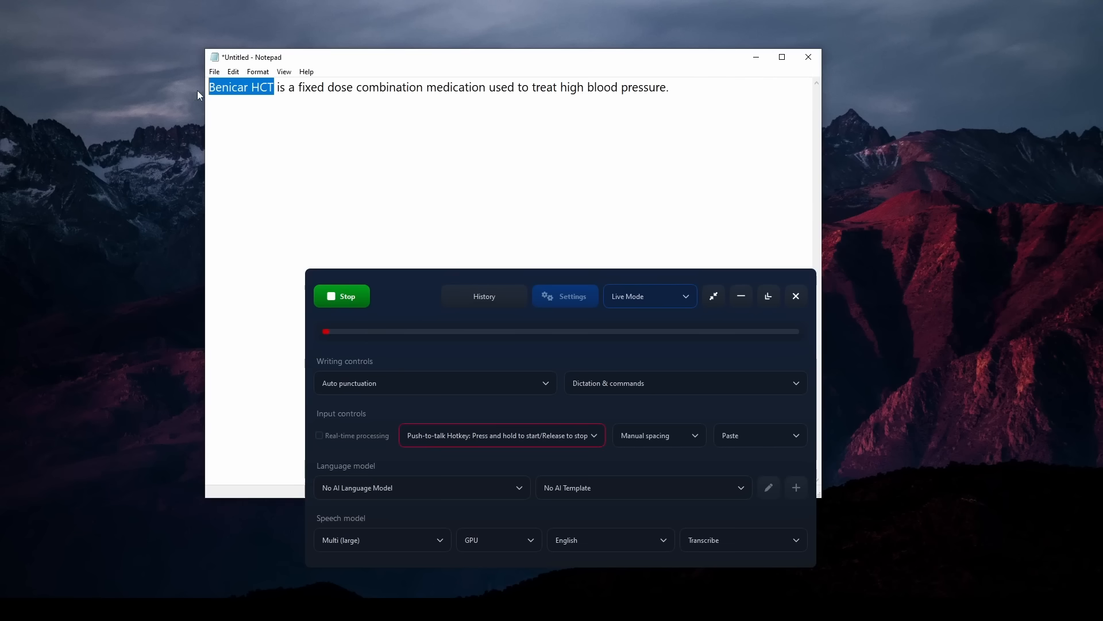
pyautogui.click(284, 87)
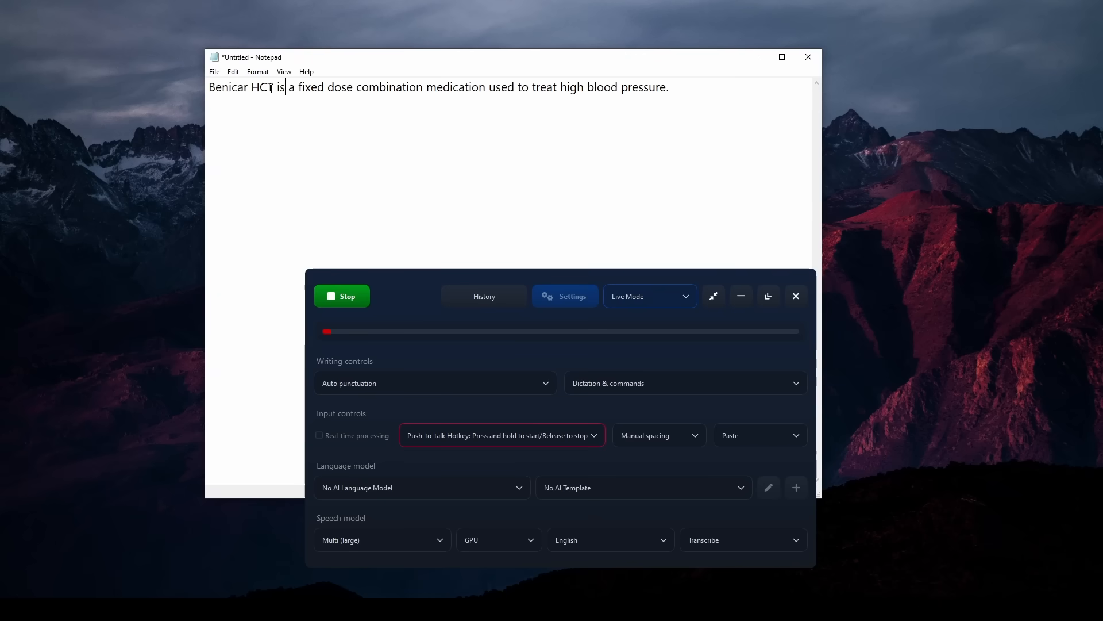
pyautogui.moveTo(275, 88); pyautogui.dragTo(193, 141)
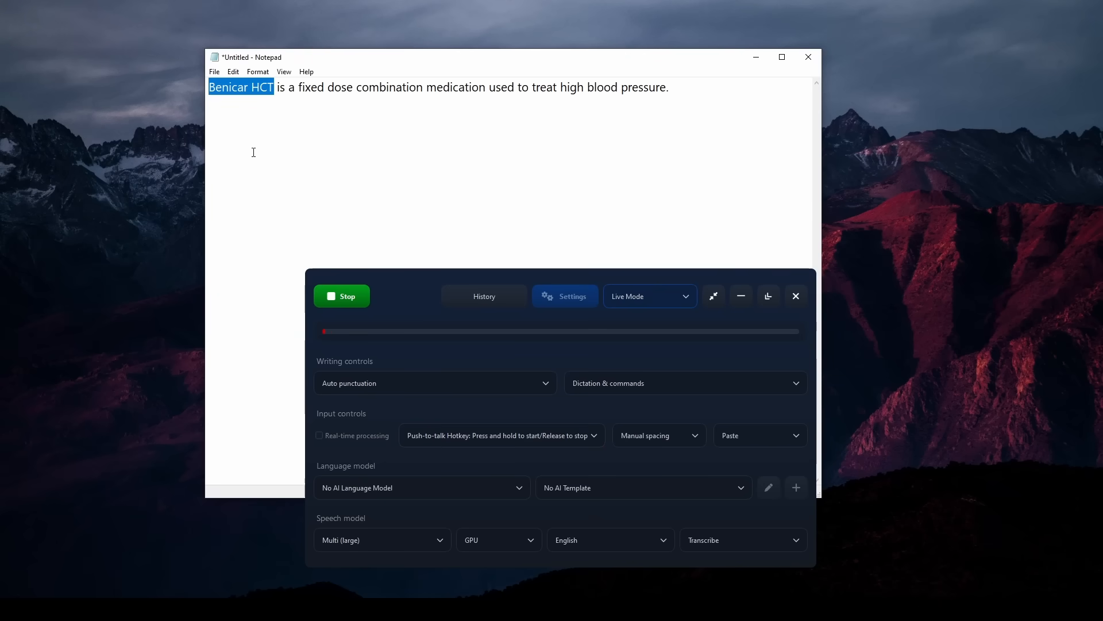
pyautogui.click(342, 297)
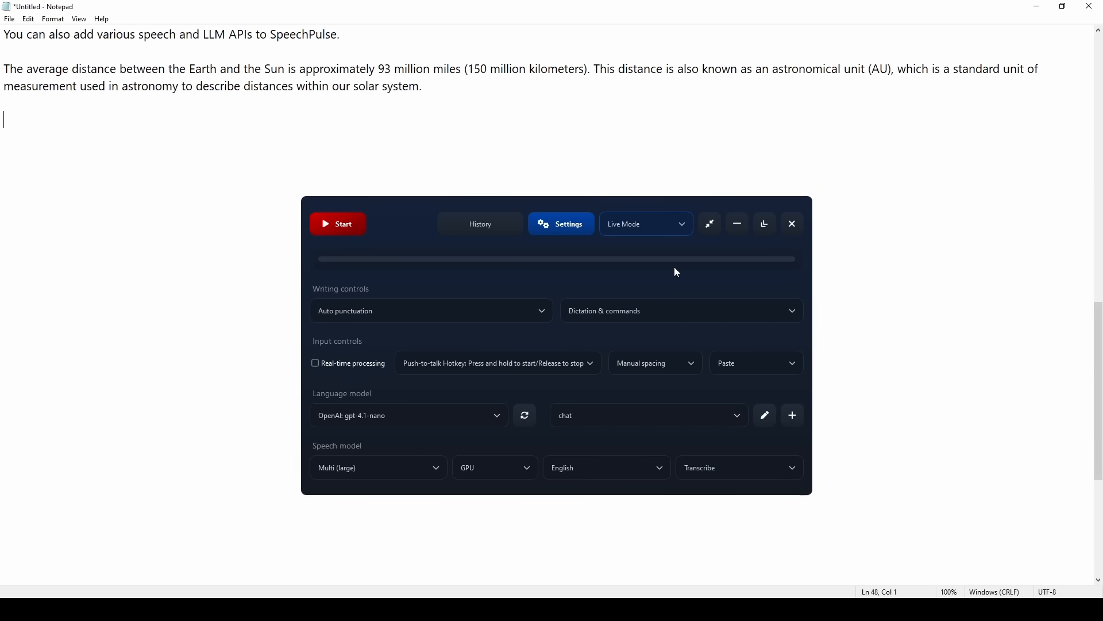
# Switch SpeechPulse to File Mode and set its language model to No AI Language Model
pyautogui.click(647, 225)
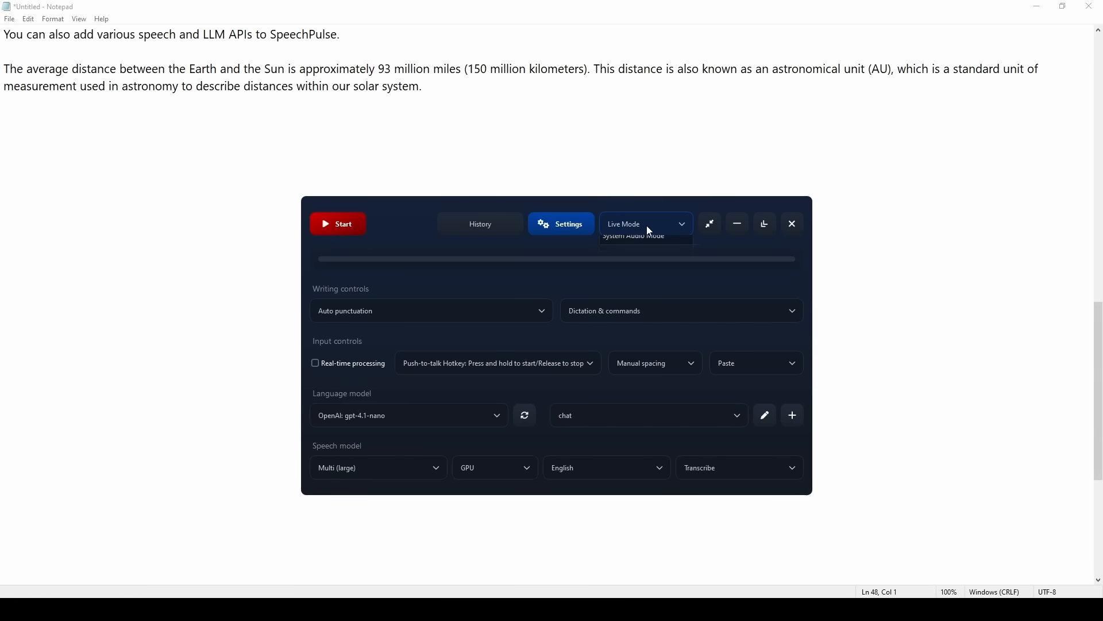
pyautogui.click(636, 264)
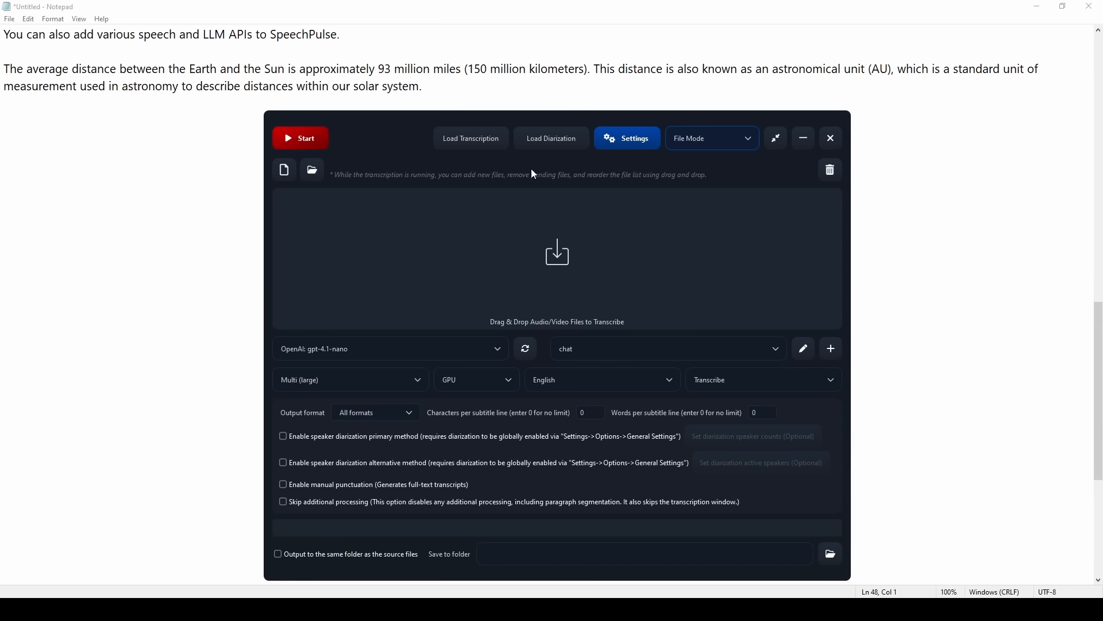
pyautogui.click(381, 352)
pyautogui.click(362, 374)
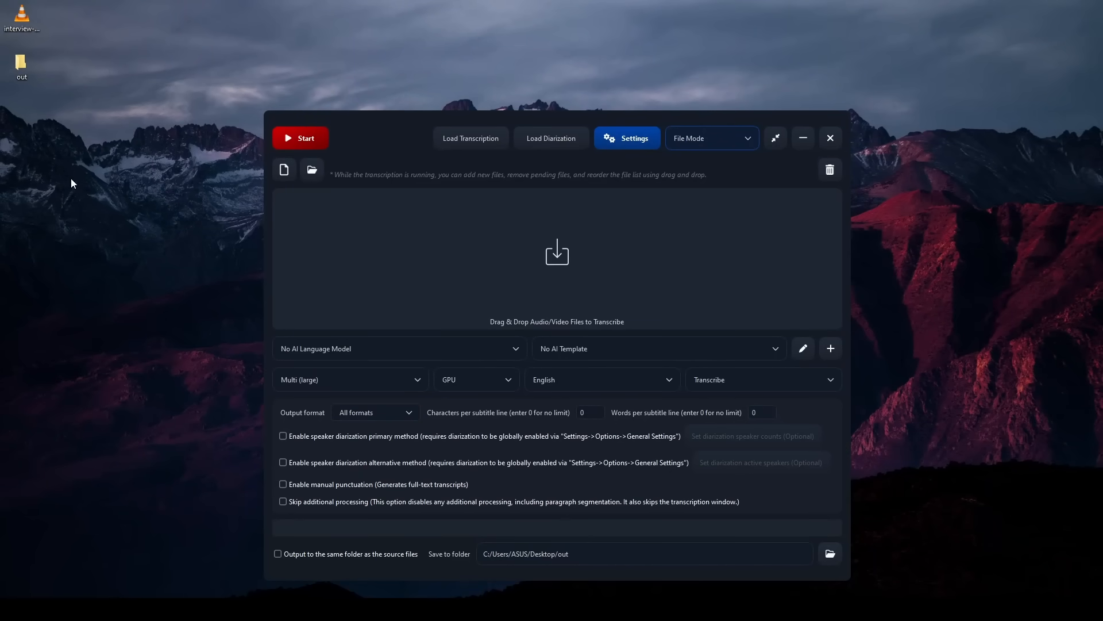
# Add interview-1.mp3 from the desktop to the file list and start its transcription
pyautogui.click(20, 21)
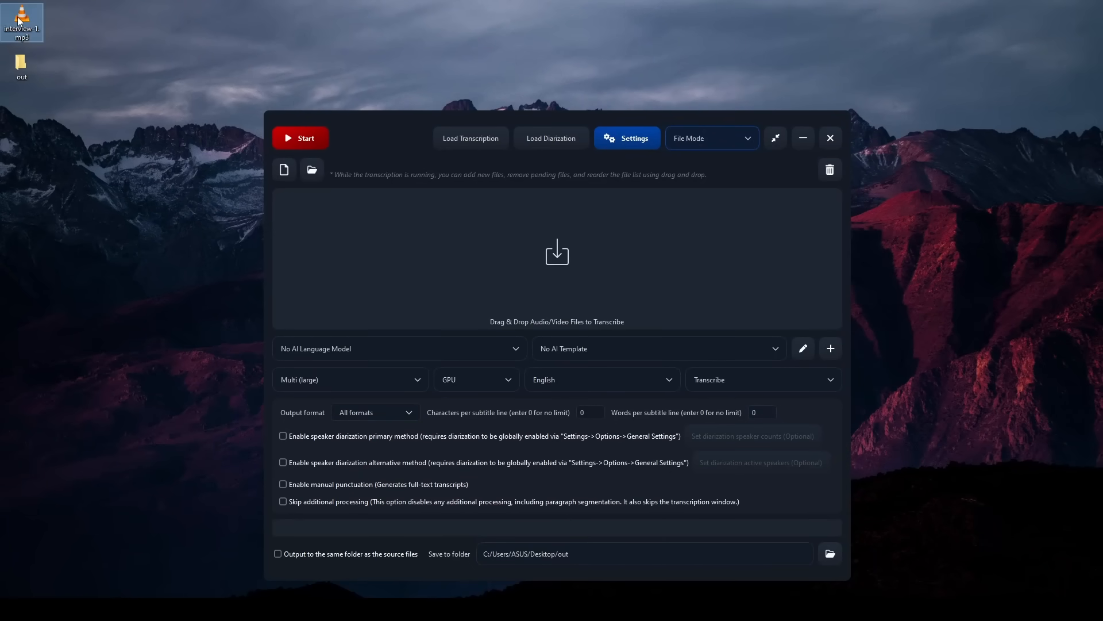
pyautogui.moveTo(19, 21); pyautogui.dragTo(390, 253)
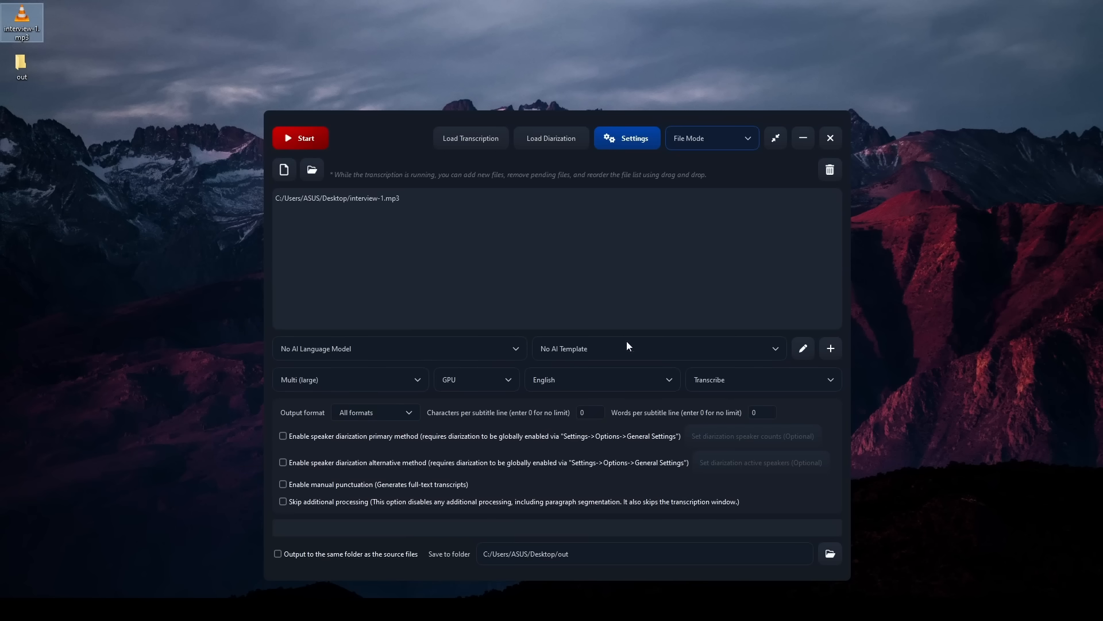
pyautogui.click(98, 232)
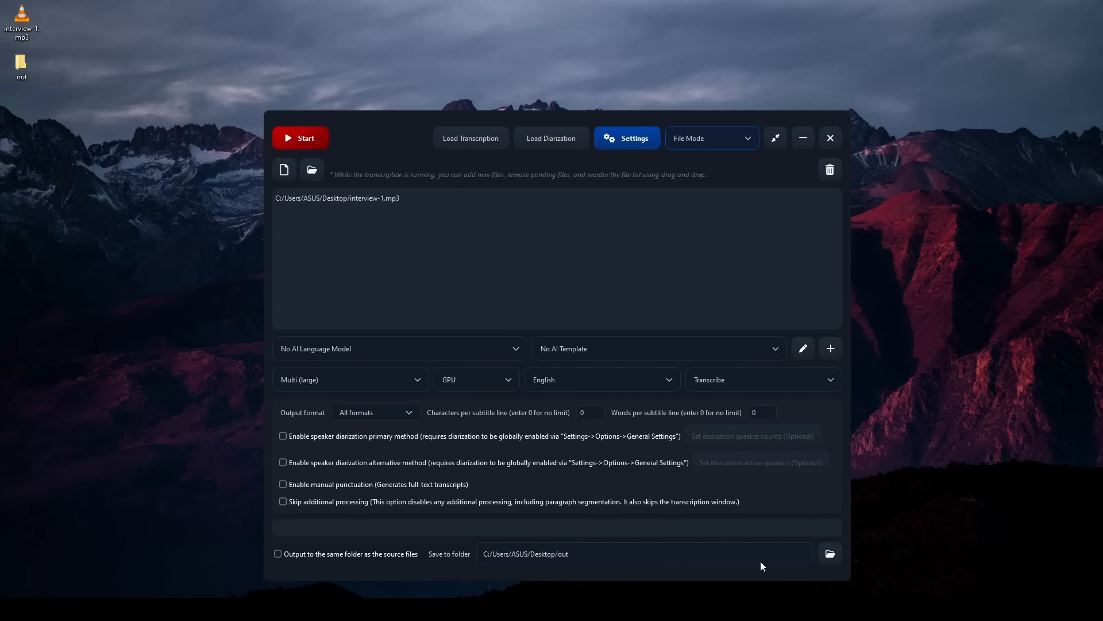
pyautogui.click(299, 144)
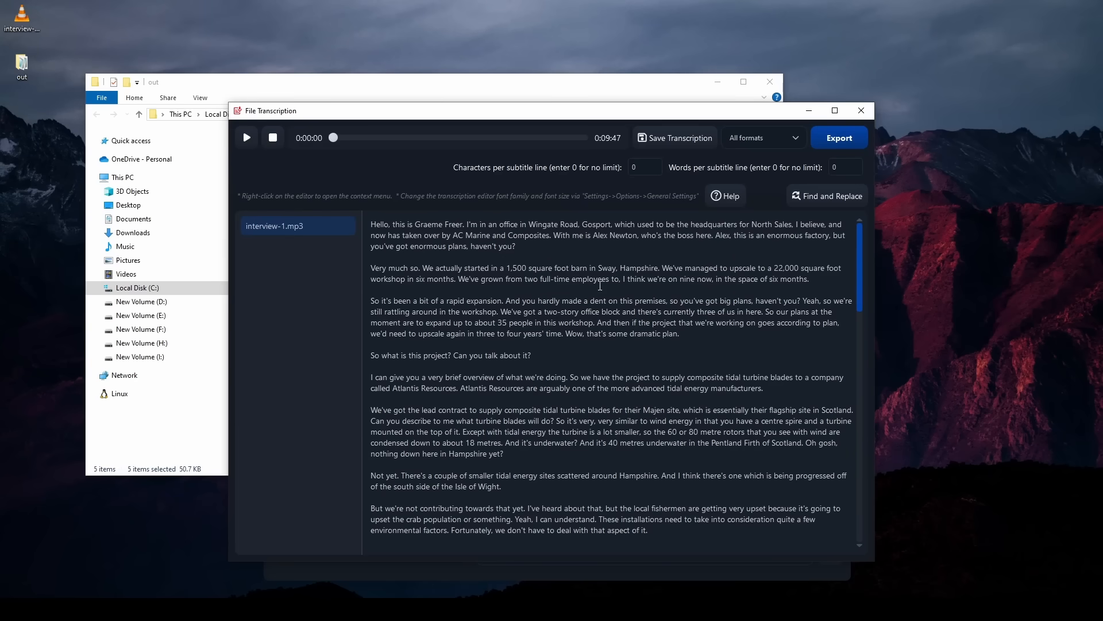
# Play the audio from the first words of the interview-1.mp3 transcript and review the paragraphs further down
pyautogui.click(380, 224)
pyautogui.hotkey('ctrl', 'space')
pyautogui.scroll(-7, 497, 382)
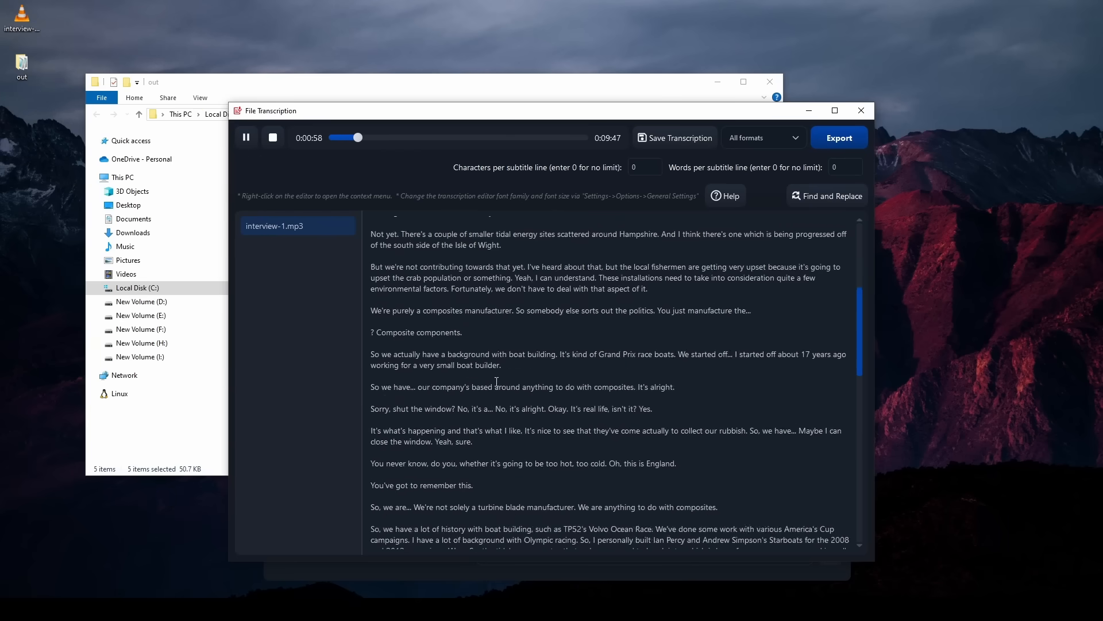
# Play the recording from words in the boat-building, local fishermen and English weather paragraphs of the interview-1.mp3 transcript
pyautogui.click(405, 356)
pyautogui.scroll(1, 632, 357)
pyautogui.click(679, 313)
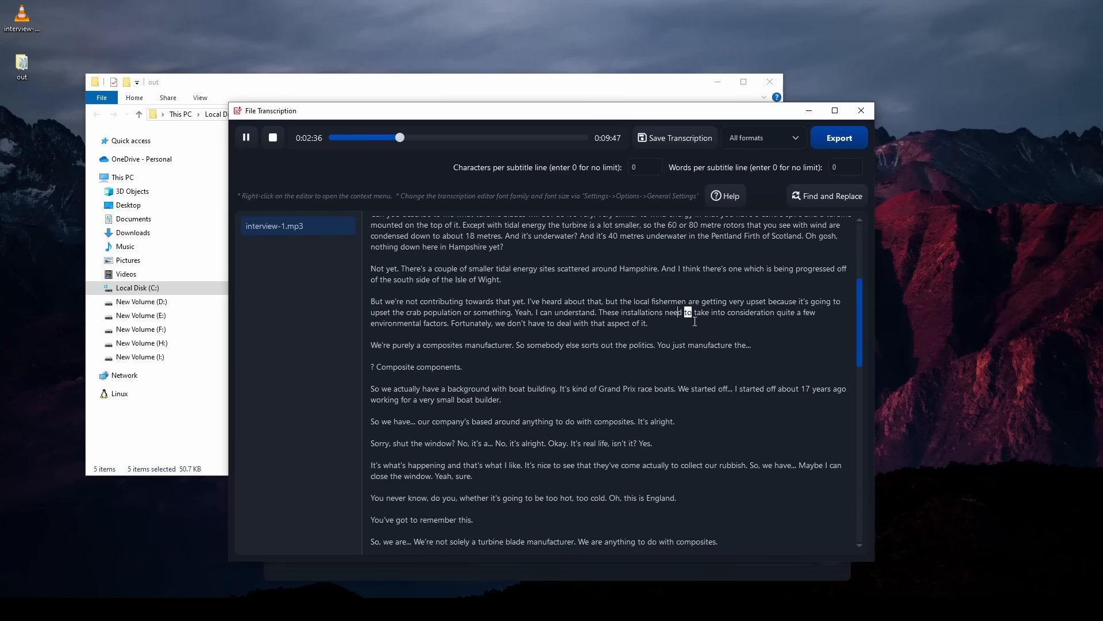
pyautogui.scroll(-4, 680, 328)
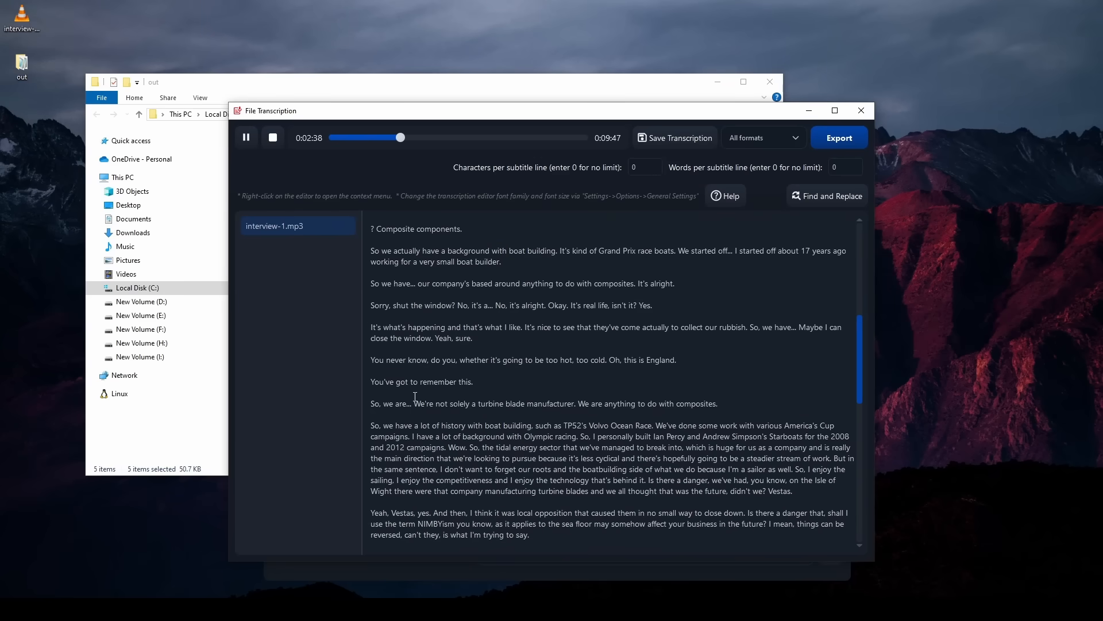
pyautogui.click(395, 360)
pyautogui.scroll(-9, 462, 418)
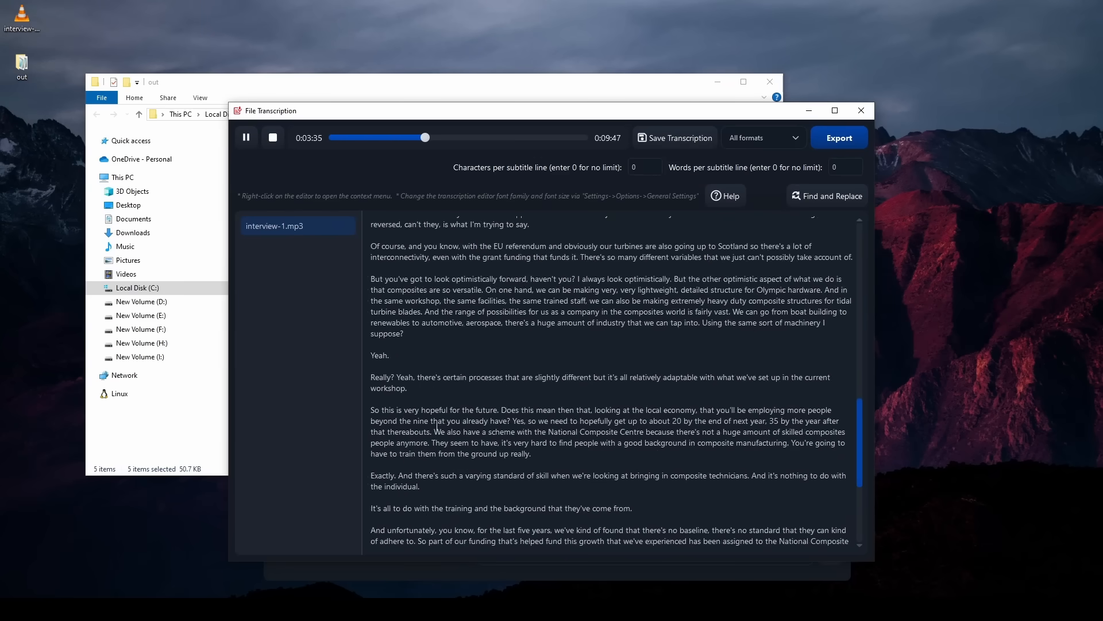
# Play the recording from words in the composites, local economy and apprenticeship paragraphs near the transcript's end, and pause playback
pyautogui.click(469, 315)
pyautogui.scroll(-4, 523, 391)
pyautogui.scroll(2, 521, 392)
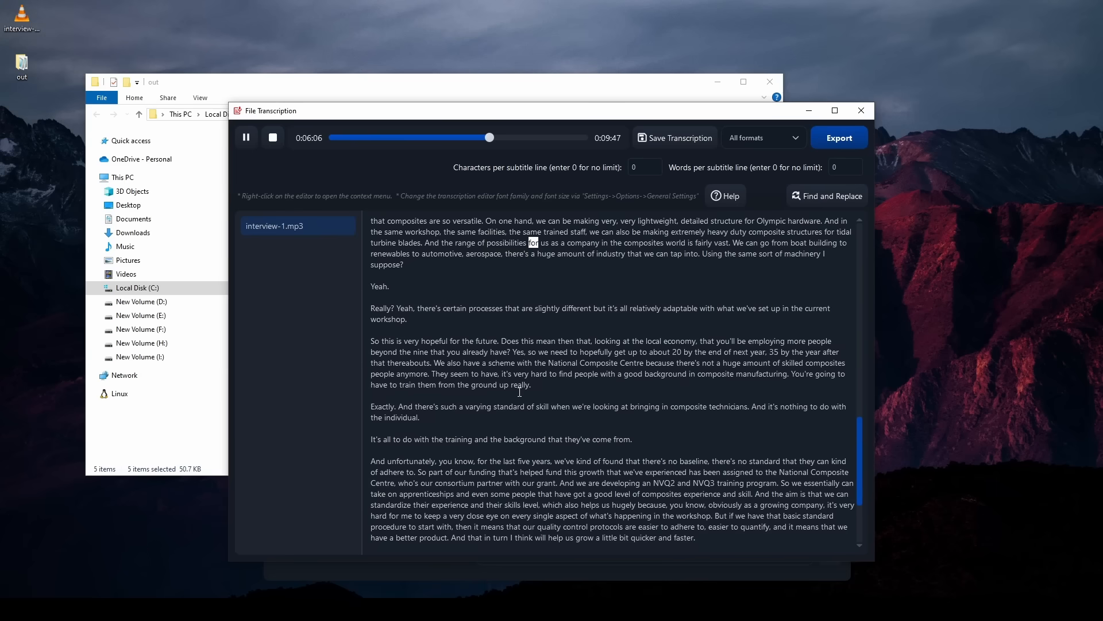
pyautogui.click(655, 341)
pyautogui.scroll(-4, 658, 341)
pyautogui.click(537, 401)
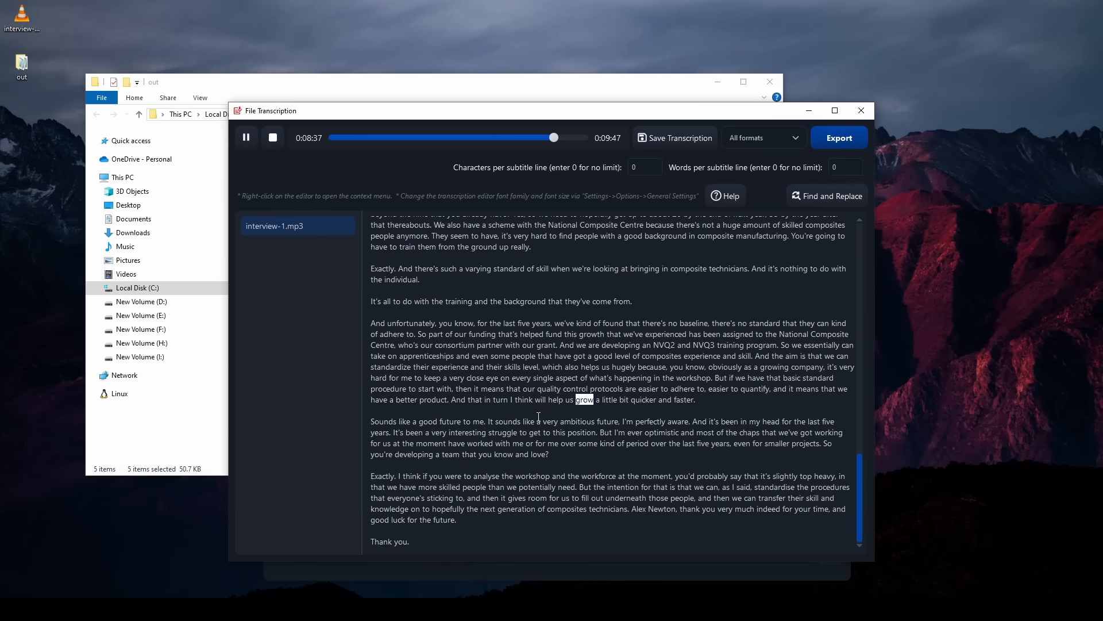
pyautogui.scroll(9, 407, 403)
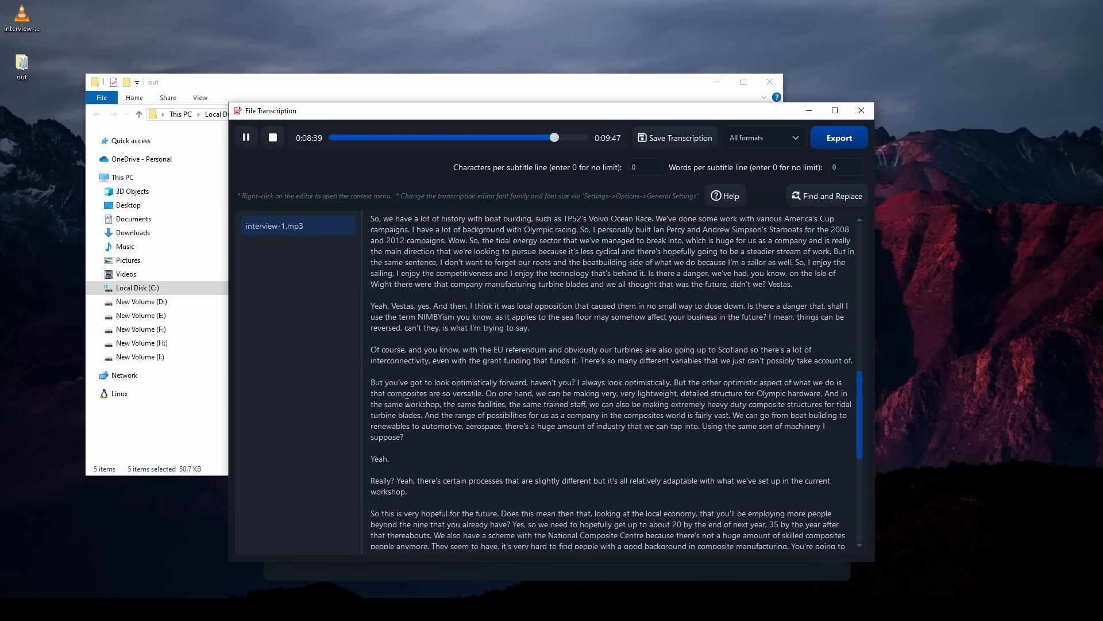
pyautogui.scroll(3, 407, 403)
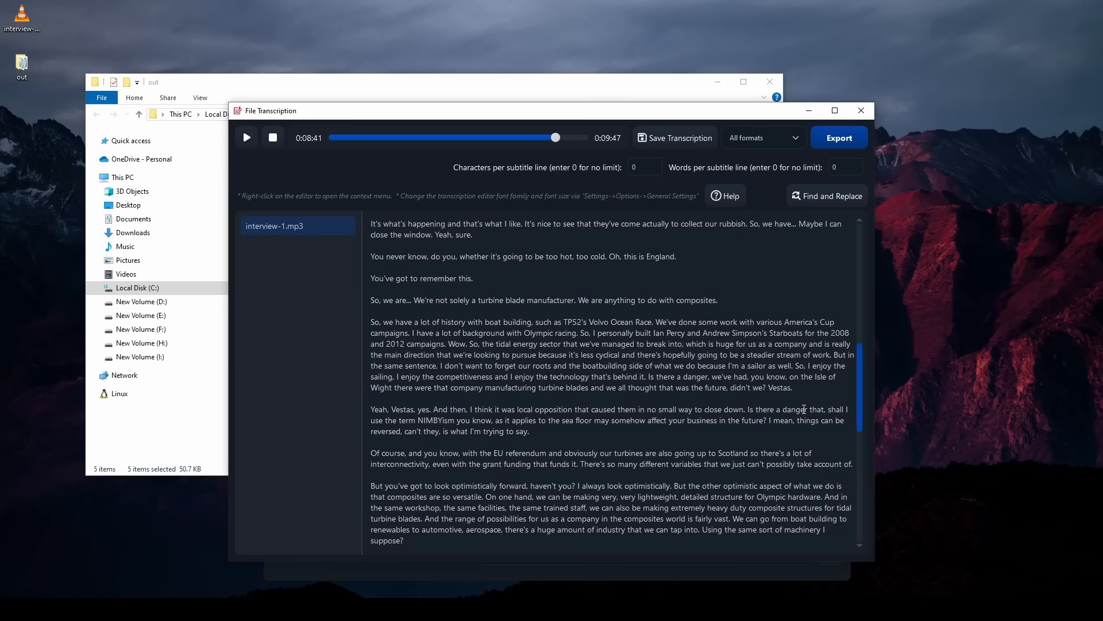
pyautogui.scroll(1, 592, 425)
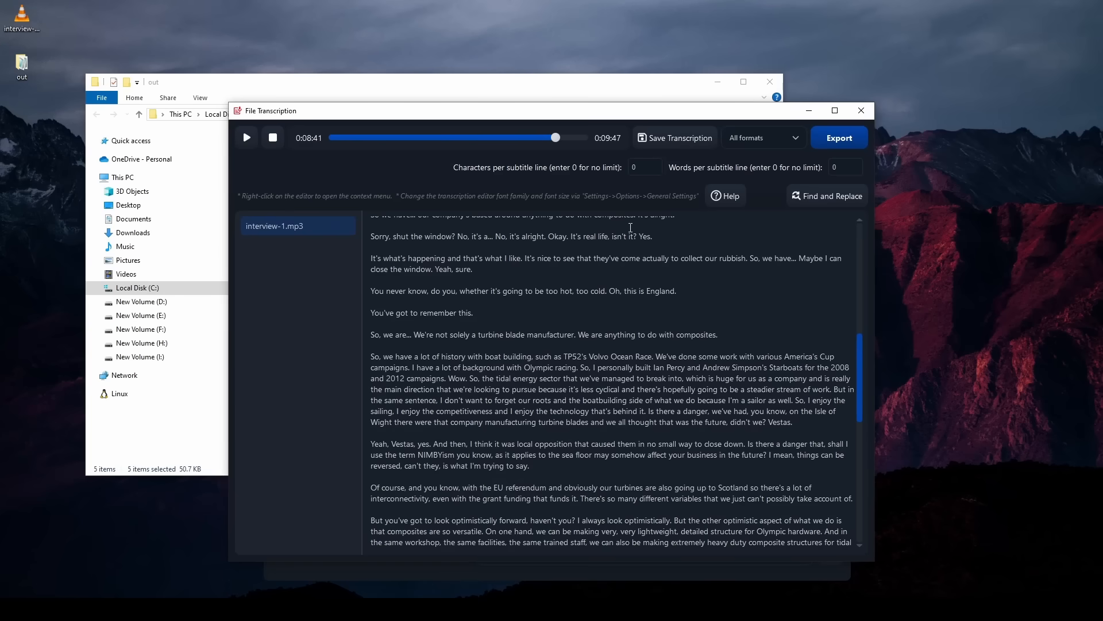
# Save the interview-1.mp3 transcription and close the File Transcription window
pyautogui.click(678, 141)
pyautogui.click(627, 305)
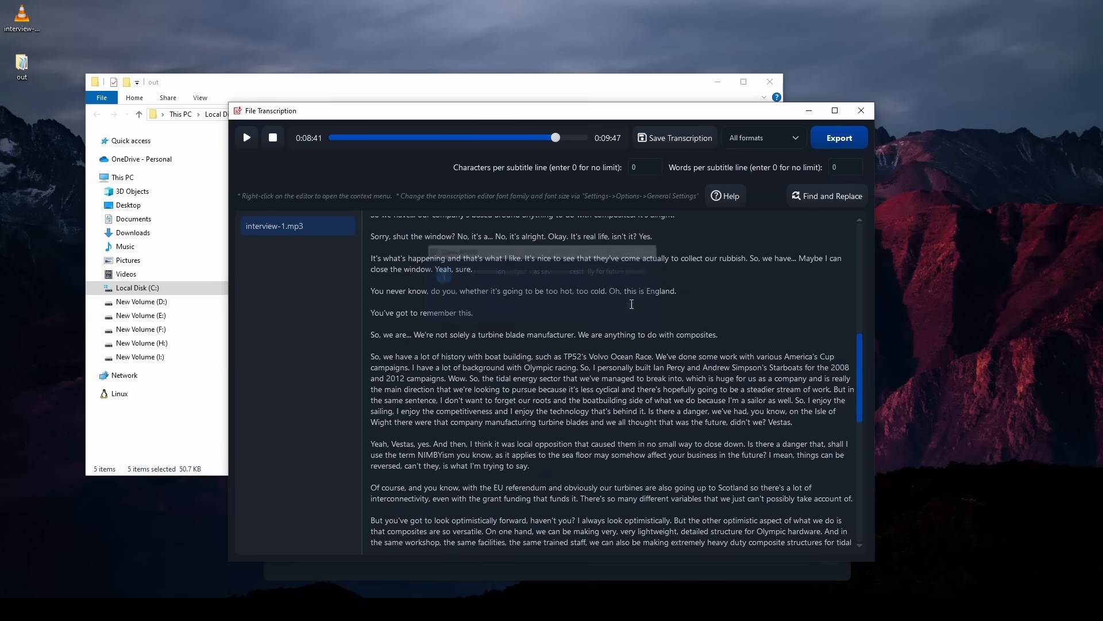
pyautogui.click(871, 114)
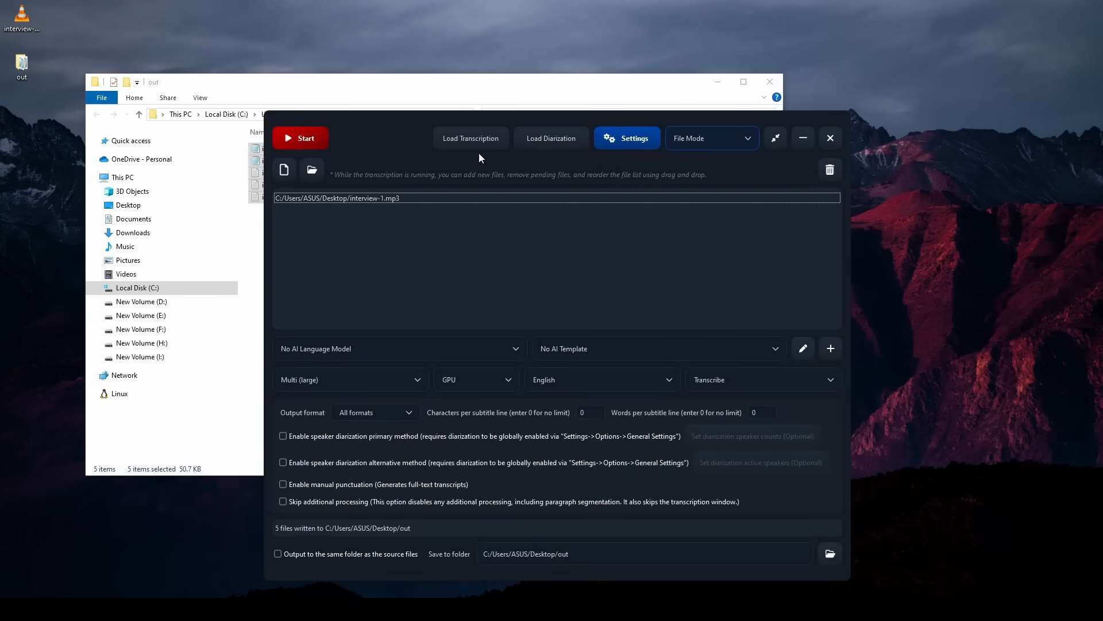
# Load the saved interview-1.mp3 transcription and play its audio from words in the opening and rapid expansion paragraphs
pyautogui.click(485, 140)
pyautogui.click(475, 261)
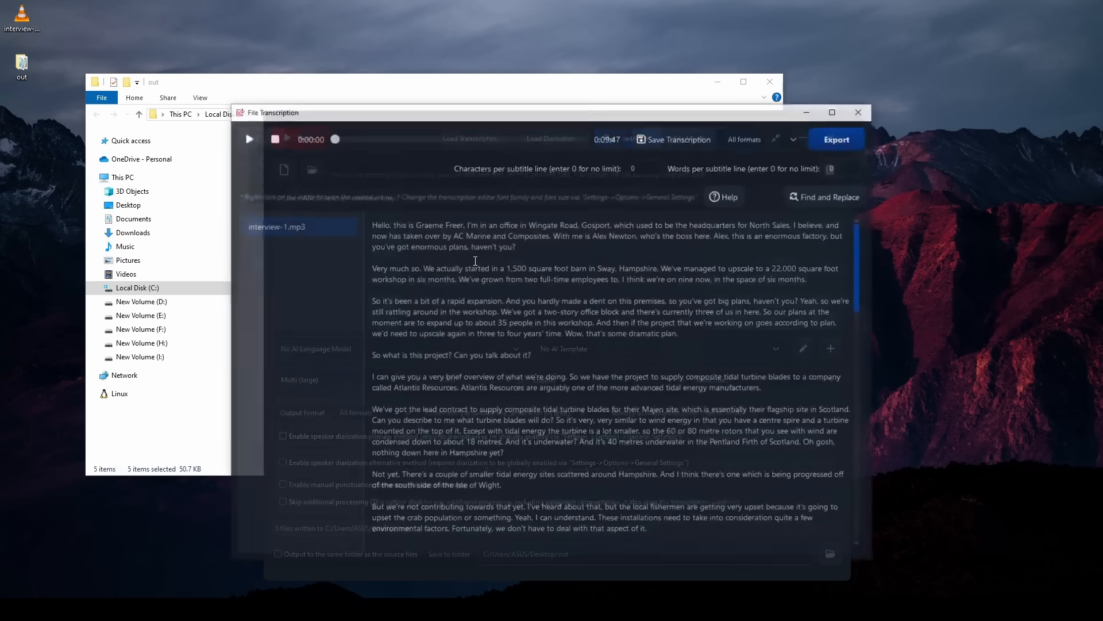
pyautogui.keyDown('ctrl'); pyautogui.click(376, 225); pyautogui.keyUp('ctrl')
pyautogui.keyDown('ctrl'); pyautogui.click(527, 302); pyautogui.keyUp('ctrl')
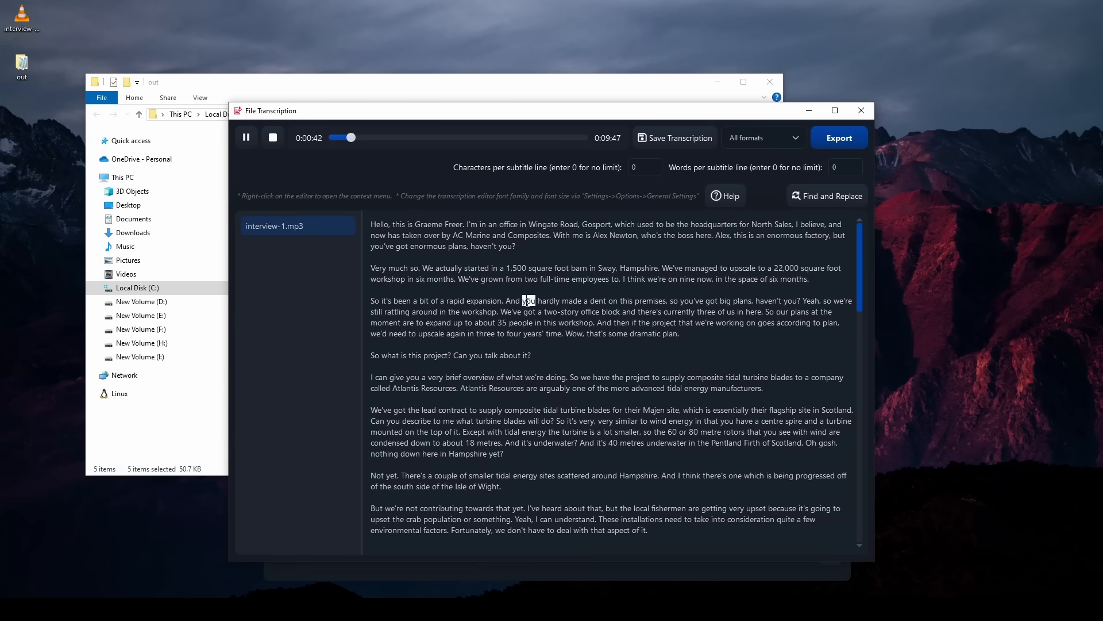
pyautogui.keyDown('ctrl'); pyautogui.click(502, 323); pyautogui.keyUp('ctrl')
# Search the transcript for the interviewee's first name, step through its occurrences, and close Find and Replace
pyautogui.click(827, 198)
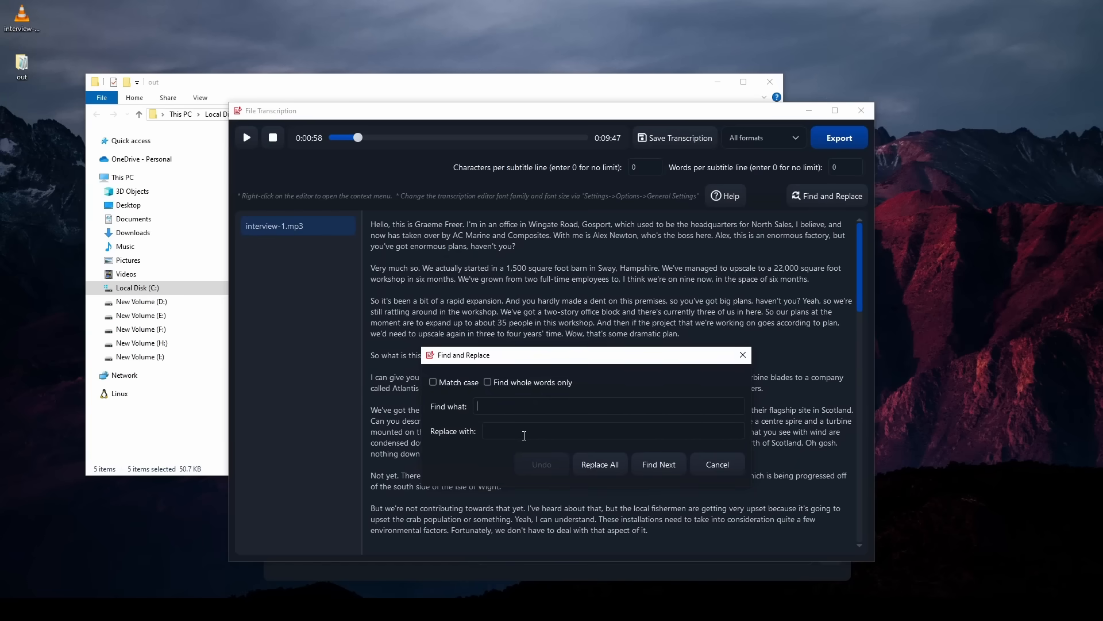
pyautogui.write('alex')
pyautogui.click(653, 465)
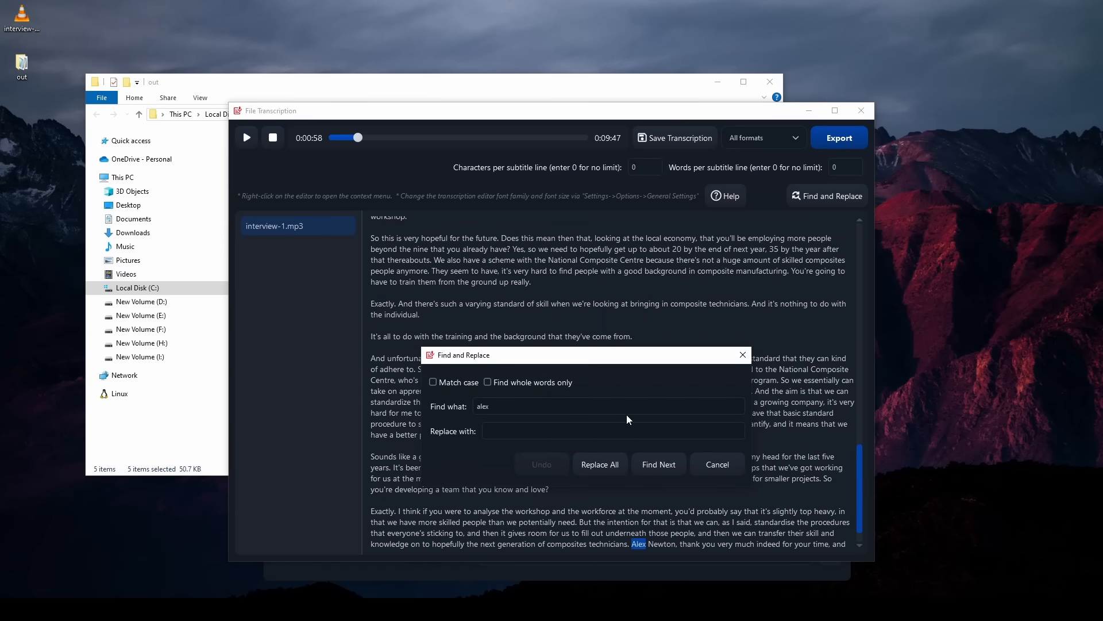
pyautogui.scroll(-1, 776, 447)
pyautogui.click(656, 466)
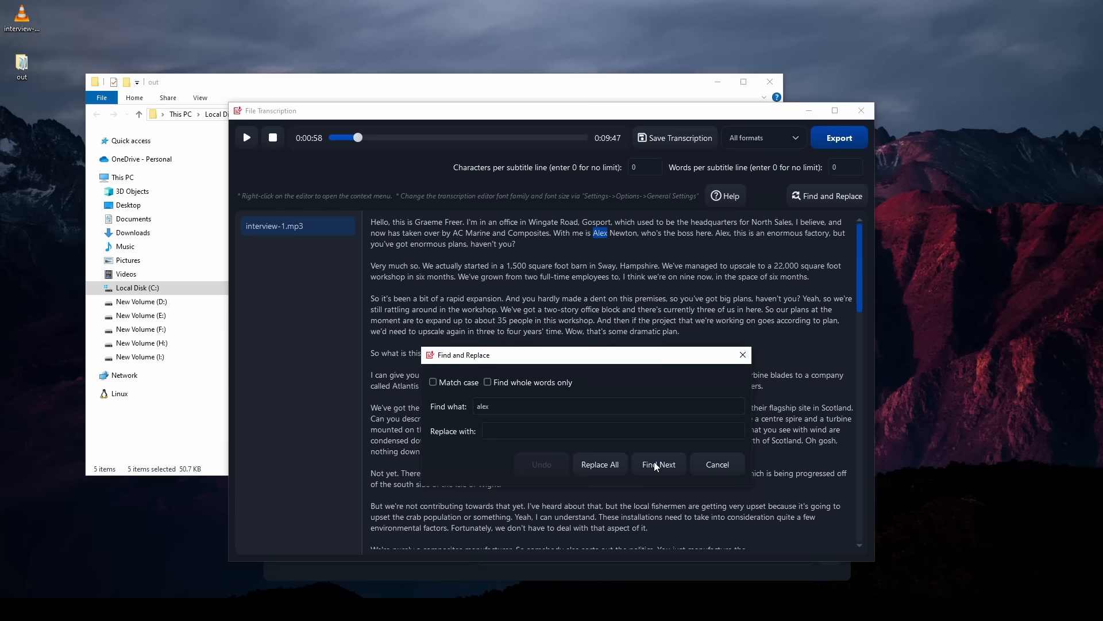
pyautogui.click(743, 354)
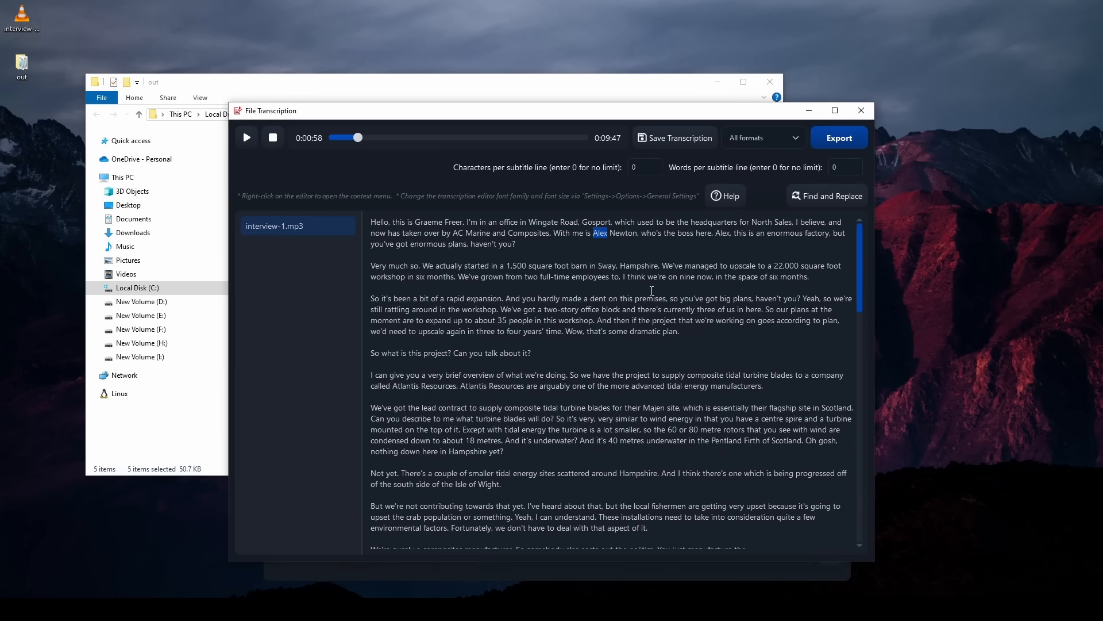
# Re-transcribe the two paragraphs running from "Very much so" to "that's some dramatic plan"
pyautogui.click(684, 330)
pyautogui.scroll(1, 514, 351)
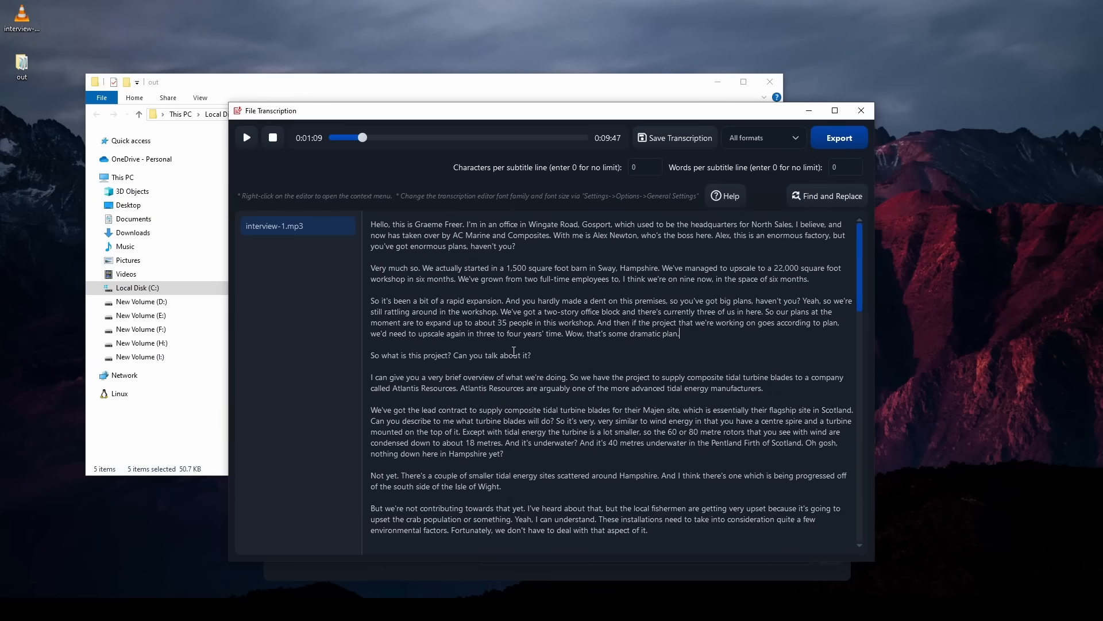
pyautogui.scroll(-1, 552, 364)
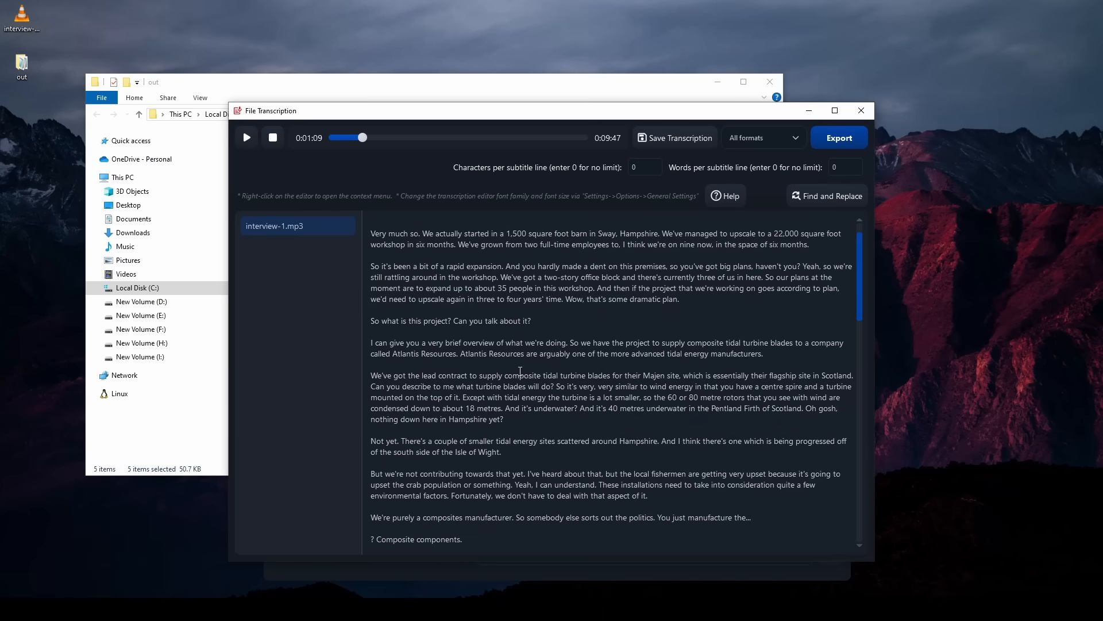
pyautogui.scroll(1, 581, 387)
pyautogui.moveTo(681, 333); pyautogui.dragTo(361, 266)
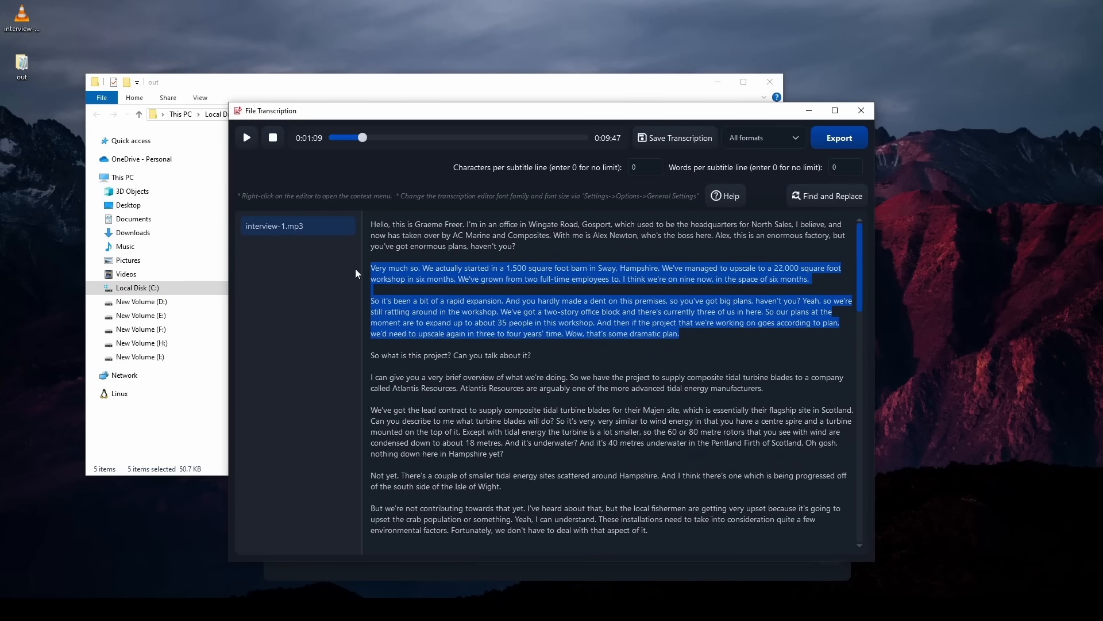
pyautogui.rightClick(527, 314)
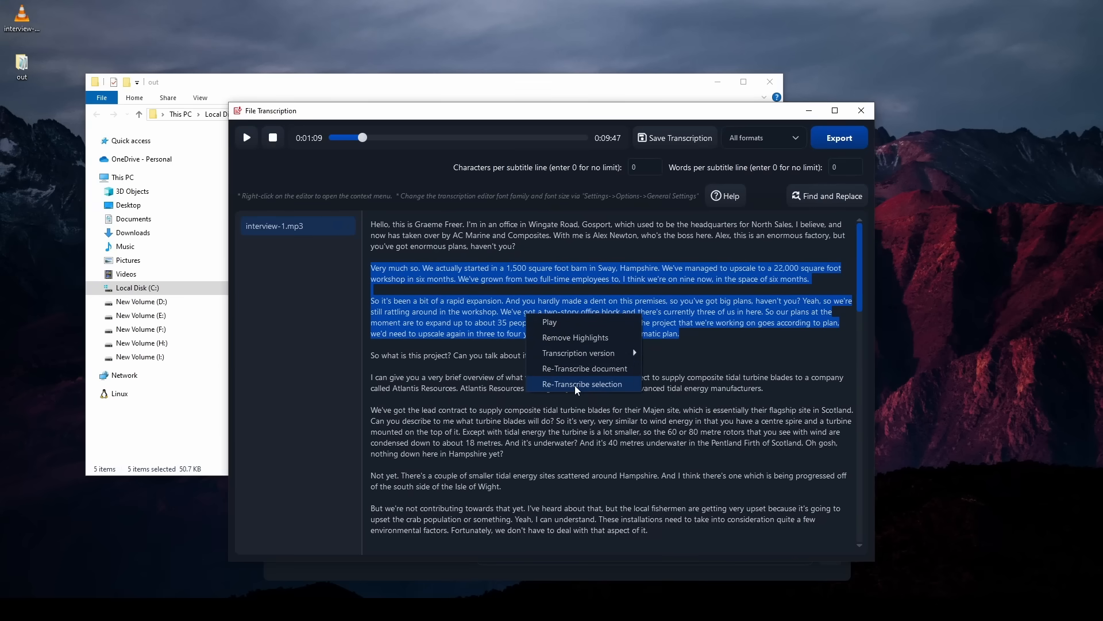
pyautogui.click(574, 384)
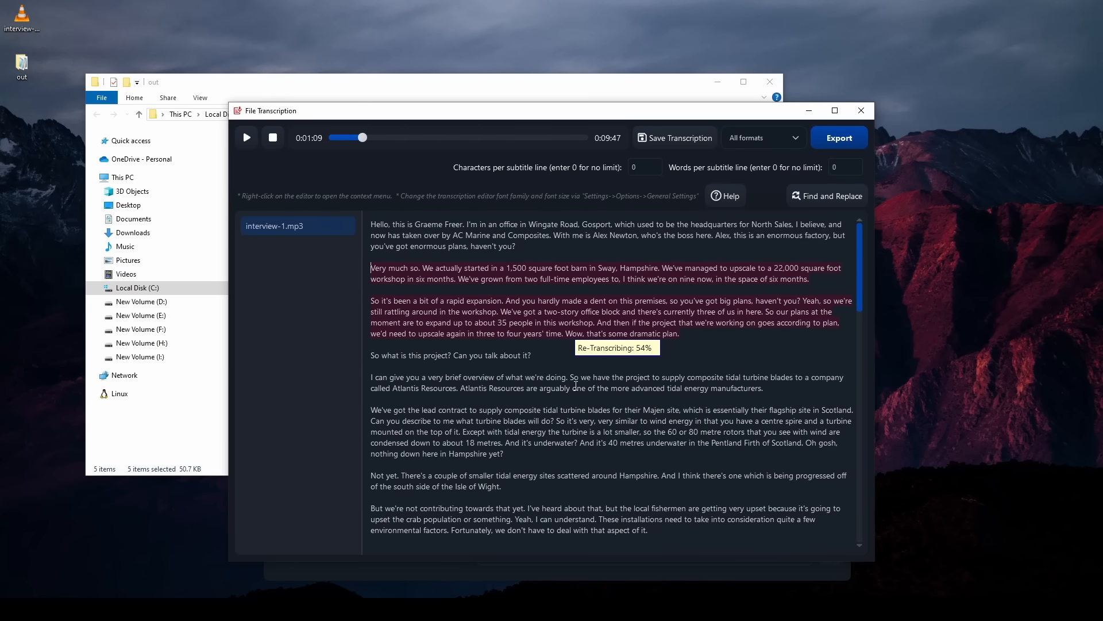
# Split the re-transcribed text into a new paragraph before "And you've hardly made a dent on this premises"
pyautogui.click(387, 275)
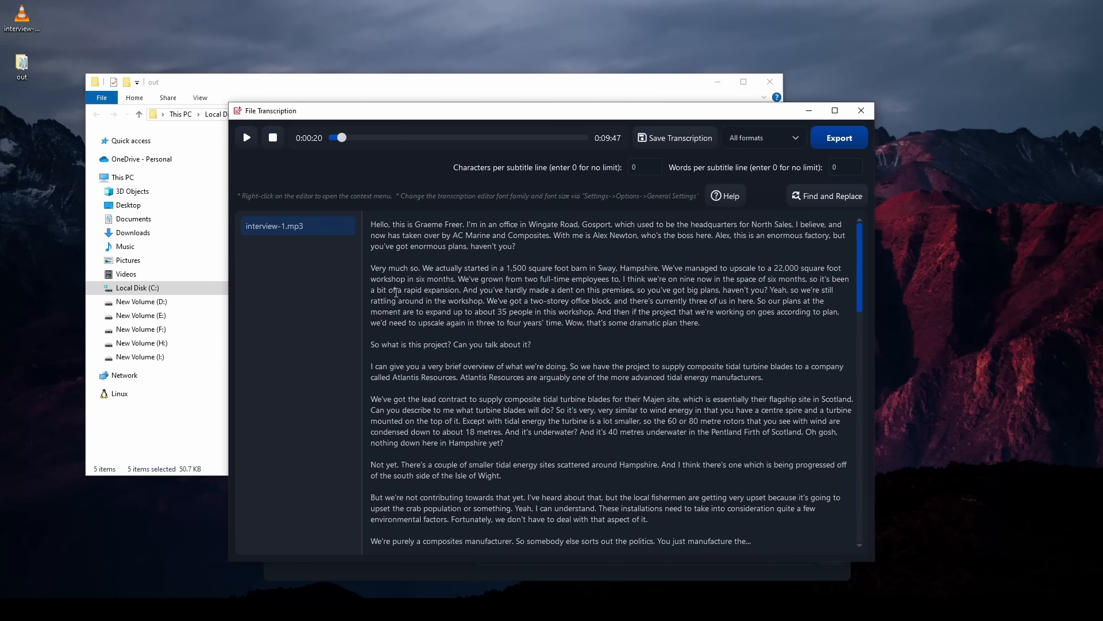
pyautogui.click(481, 289)
pyautogui.hotkey('ctrl', 'space')
pyautogui.press('Return')
pyautogui.press('Return')
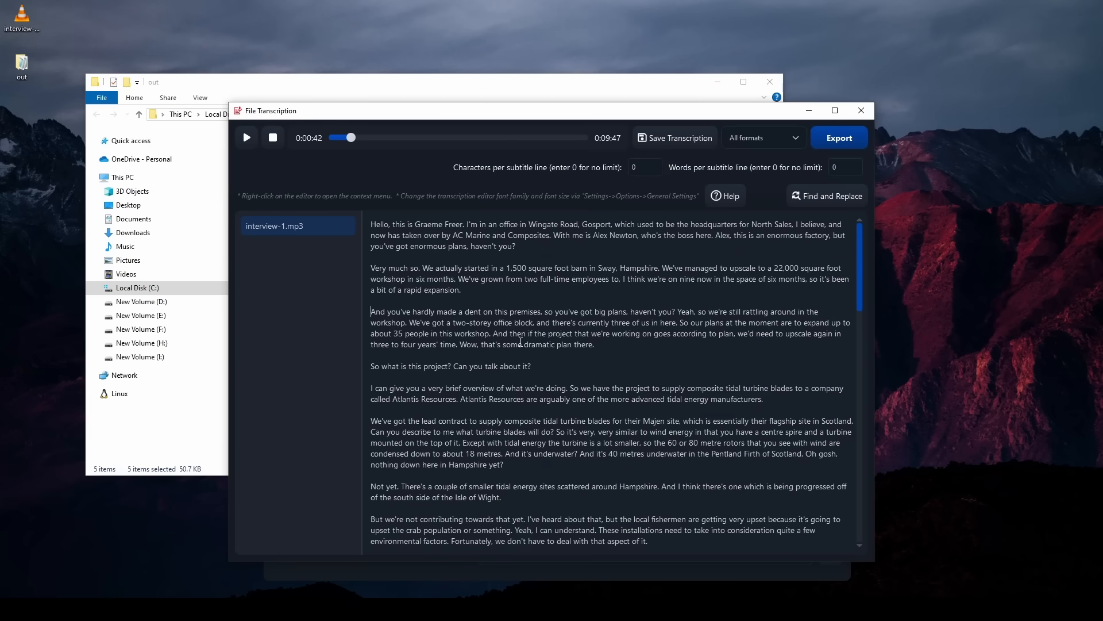
# Start a new paragraph after "two-storey office block" and capitalise its first word to read "And there's currently three of us in here"
pyautogui.press('Right')
pyautogui.click(759, 285)
pyautogui.press('Escape')
pyautogui.click(528, 325)
pyautogui.press('Return')
pyautogui.press('Return')
pyautogui.press('Delete')
pyautogui.press('Delete')
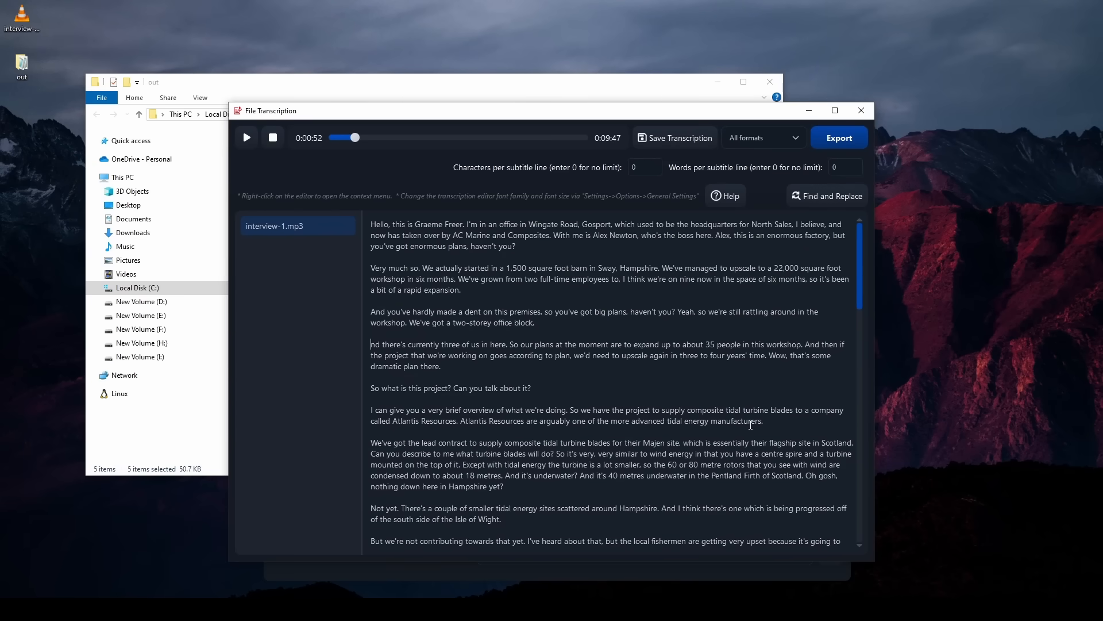
pyautogui.write('A')
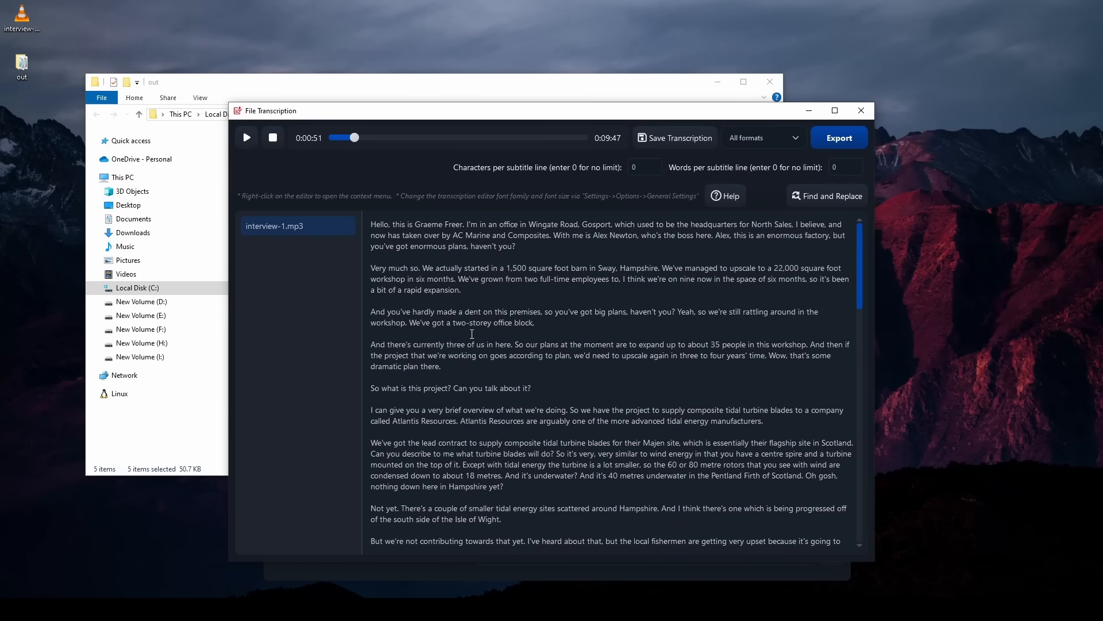
# Insert "aaaa" and line breaks after "working on goes according" with the audio playing, and pause playback
pyautogui.press('Escape')
pyautogui.write('aa')
pyautogui.press('Return')
pyautogui.press('Return')
pyautogui.press('Return')
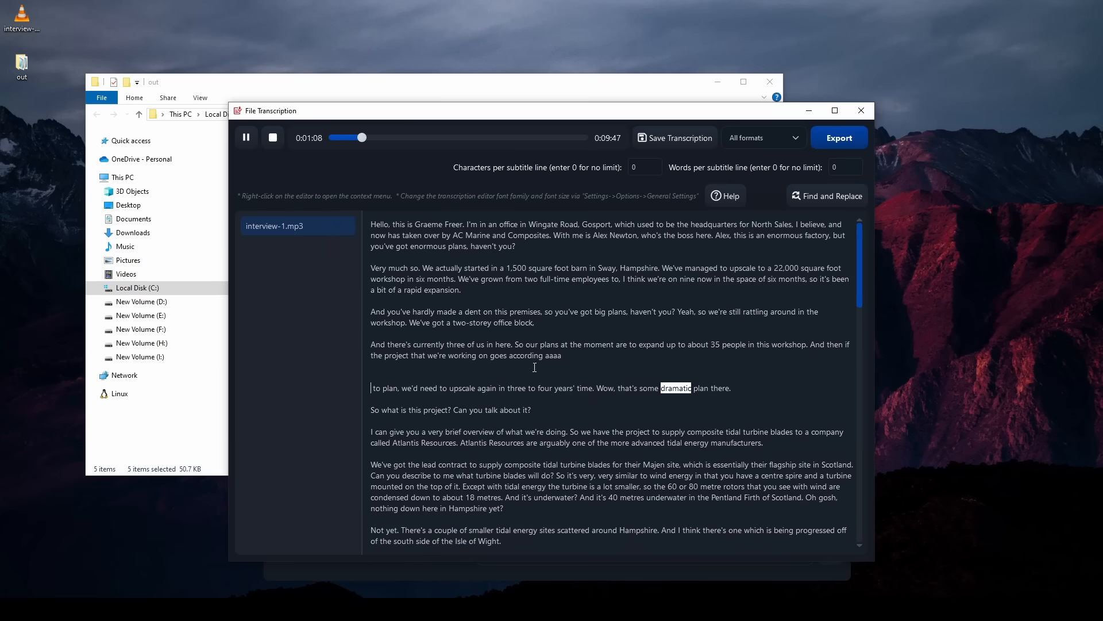
pyautogui.click(507, 355)
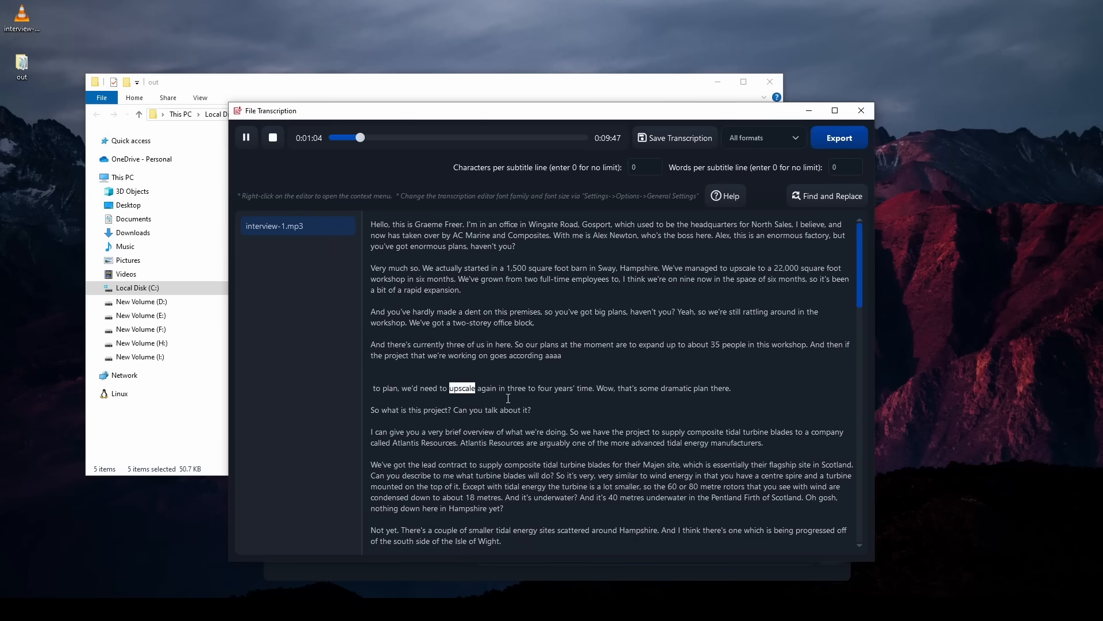
pyautogui.hotkey('ctrl', 'space')
# Check the available output formats and export the edited transcript in all formats
pyautogui.click(789, 137)
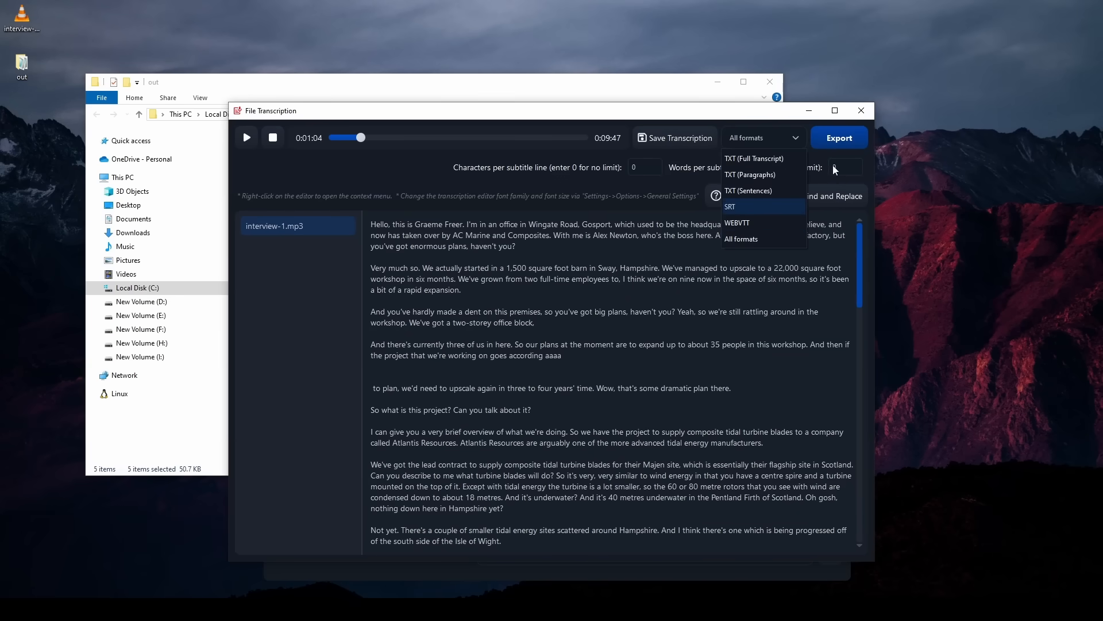
pyautogui.click(794, 139)
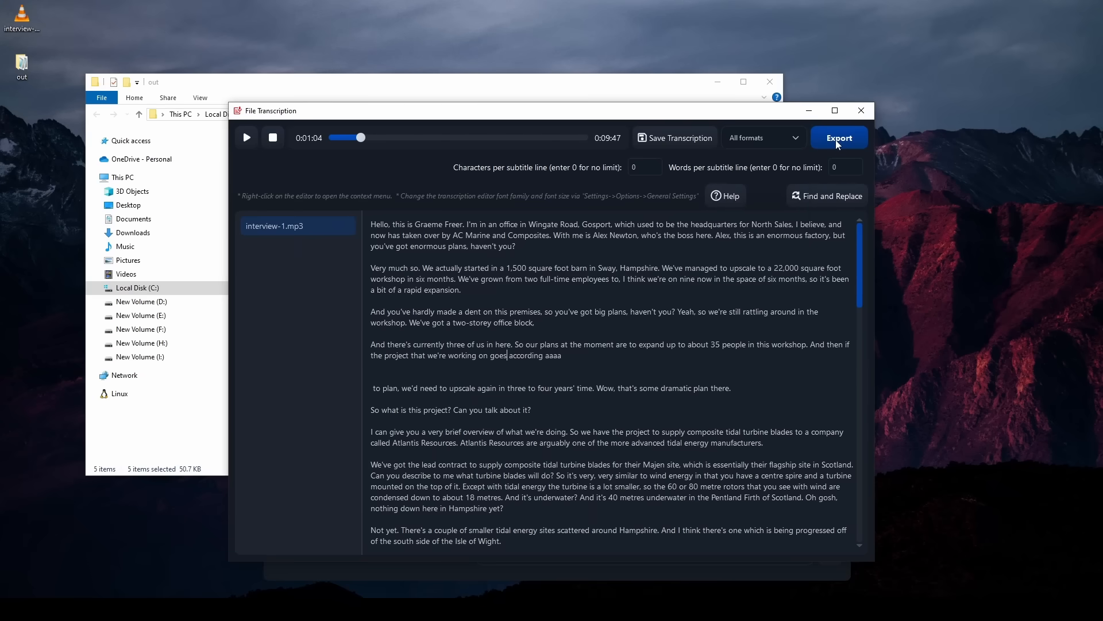
pyautogui.click(838, 140)
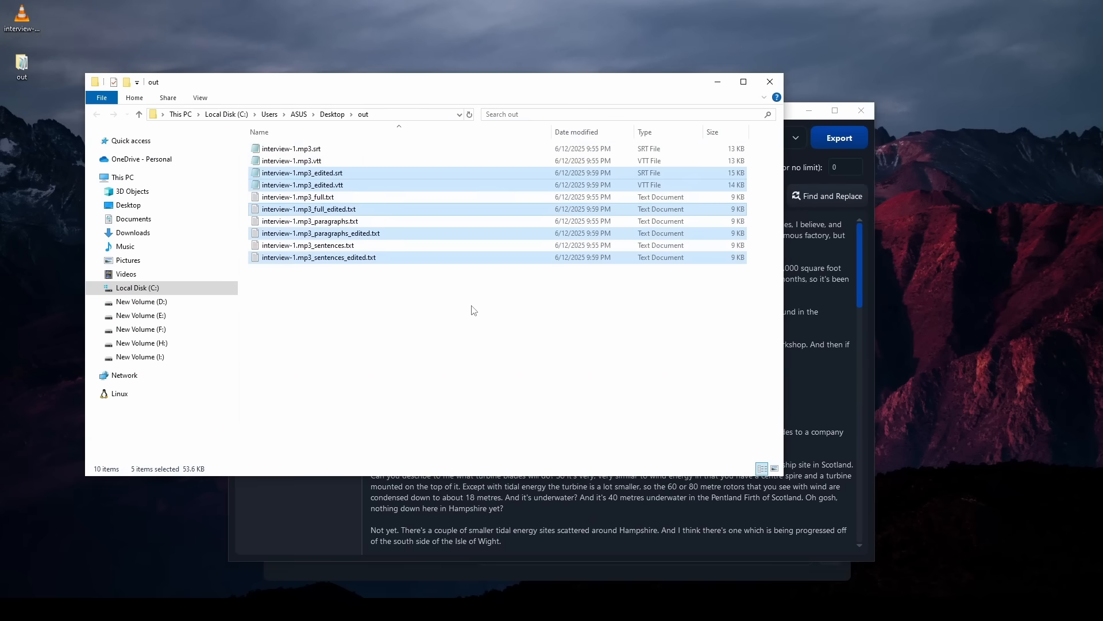
# Review the subtitles in the exported interview-1.mp3_edited.srt file and close it
pyautogui.click(348, 173)
pyautogui.doubleClick(347, 175)
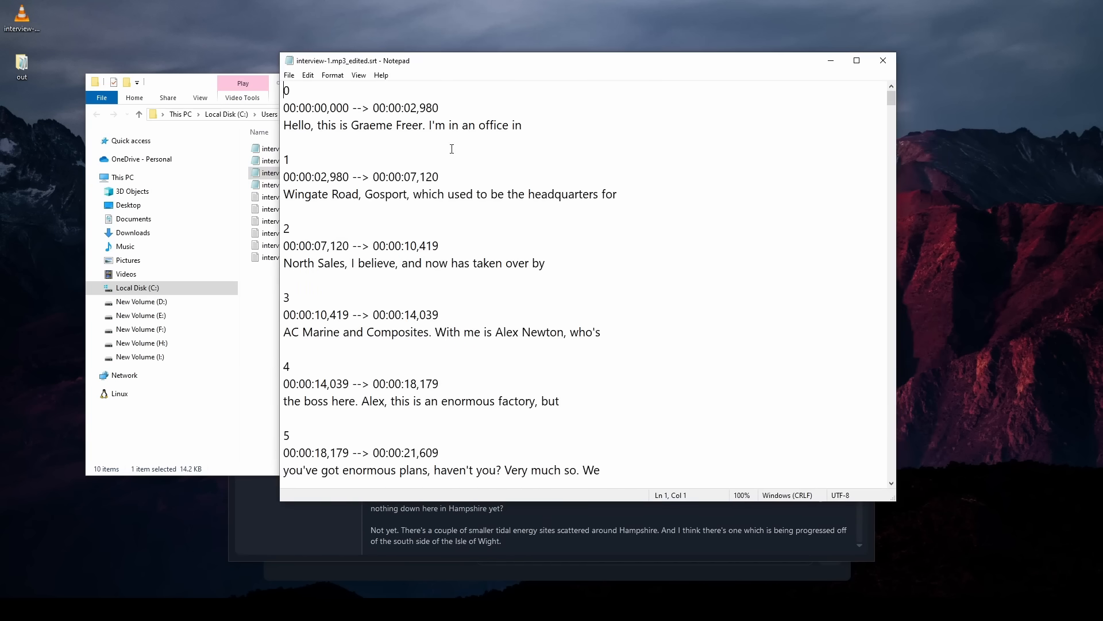
pyautogui.scroll(-7, 438, 237)
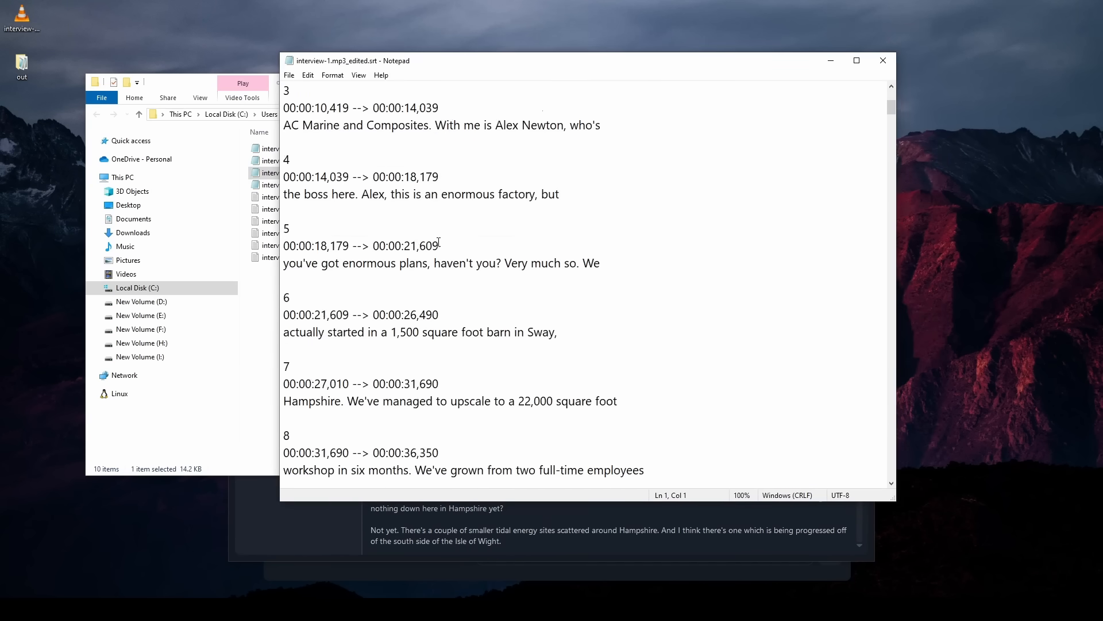
pyautogui.click(883, 61)
# Review the exported interview-1.mp3_edited.vtt, interview-1.mp3_paragraphs_edited.txt and interview-1.mp3_sentences_edited.txt files, closing each one
pyautogui.doubleClick(313, 185)
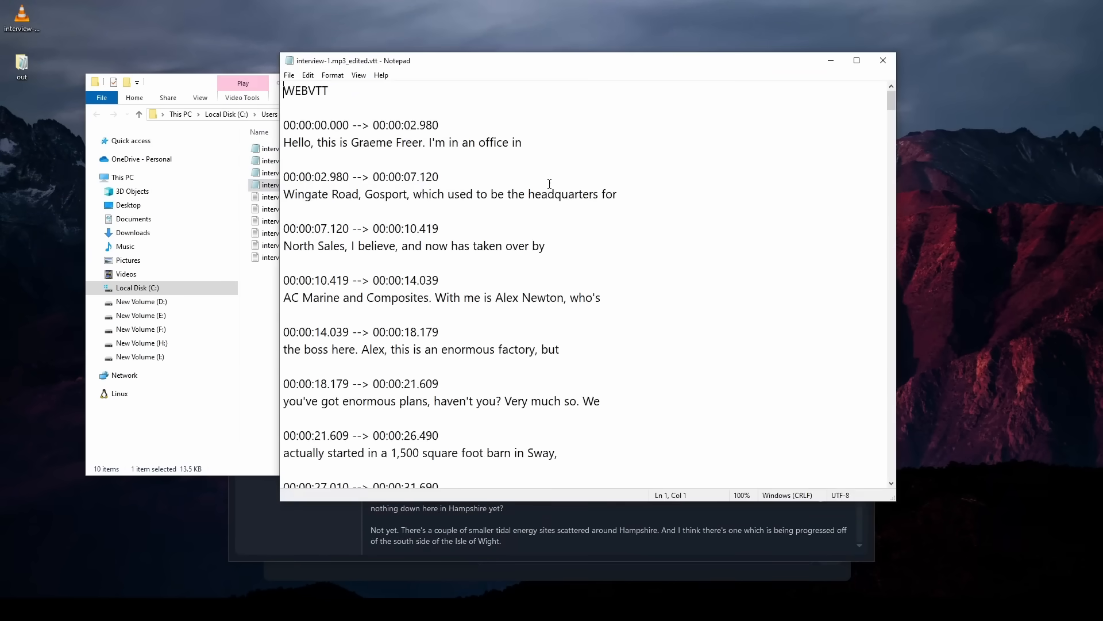
pyautogui.click(884, 60)
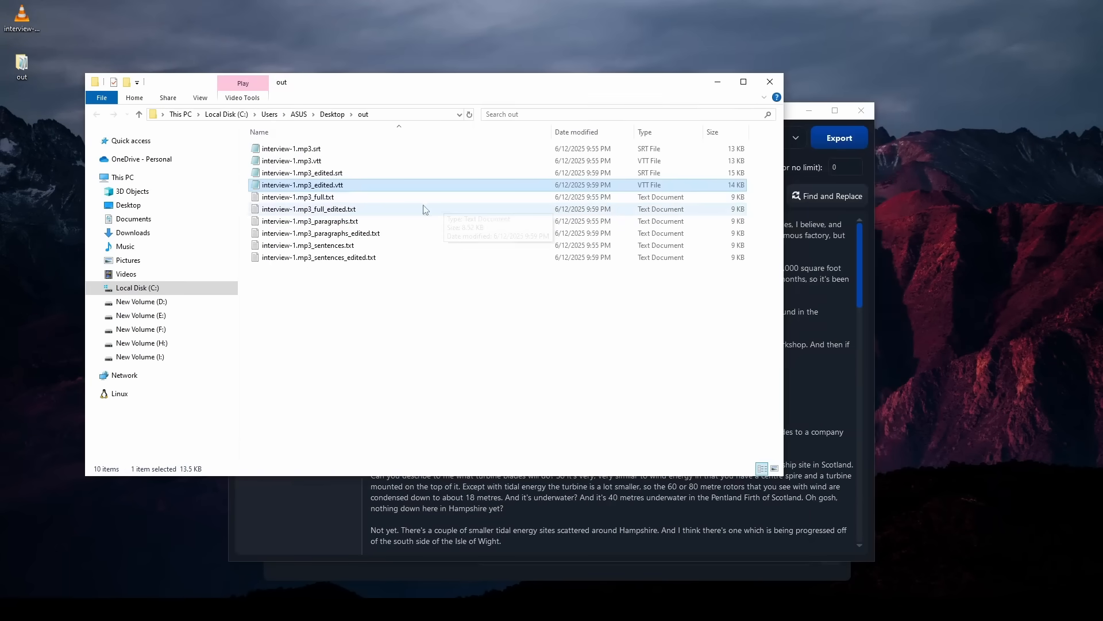
pyautogui.doubleClick(339, 233)
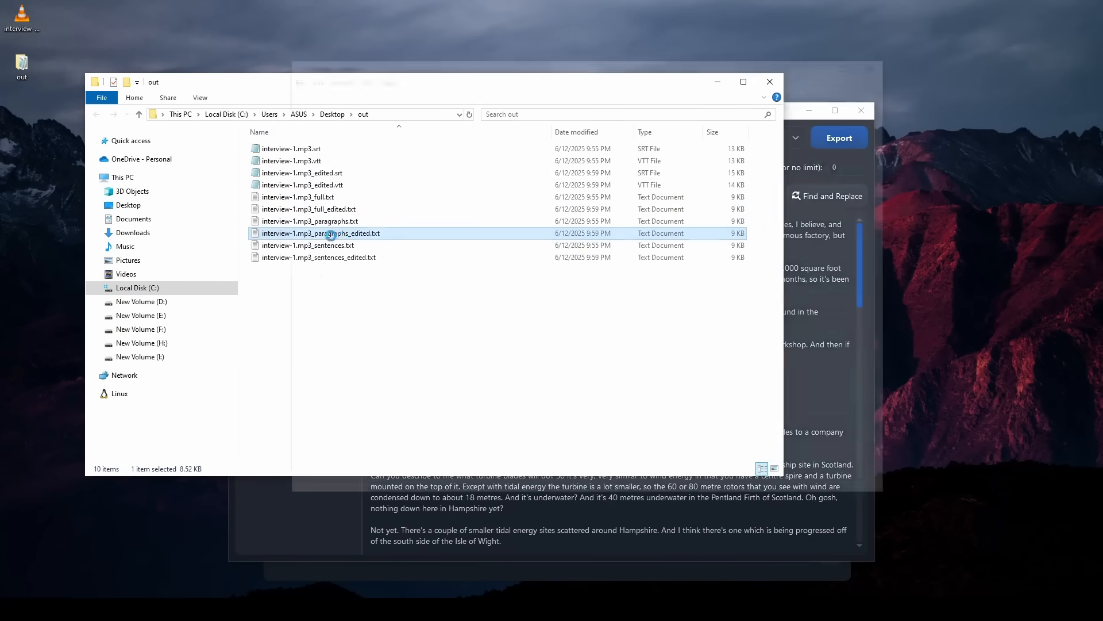
pyautogui.click(884, 60)
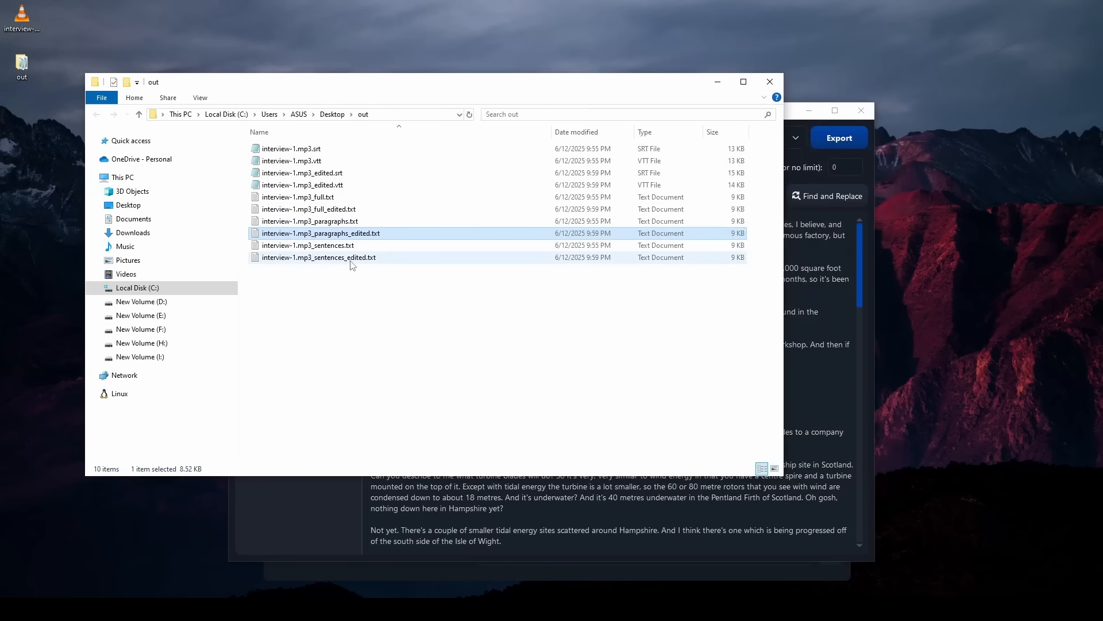
pyautogui.doubleClick(352, 259)
pyautogui.click(885, 61)
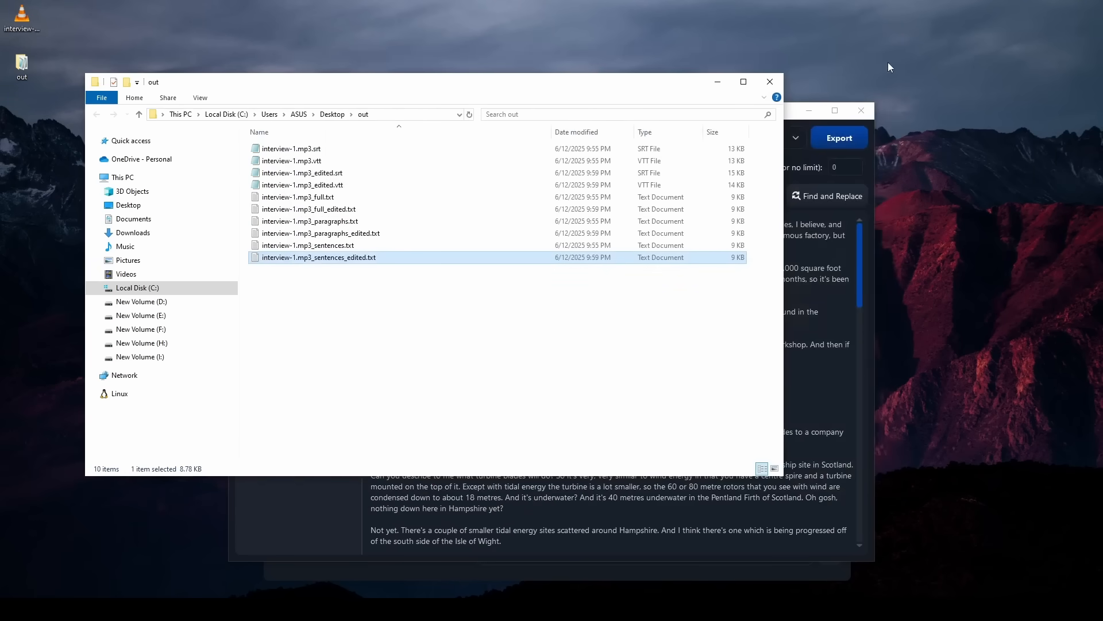
# Review the full text in interview-1.mp3_full_edited.txt, then close the file and the out folder
pyautogui.doubleClick(345, 210)
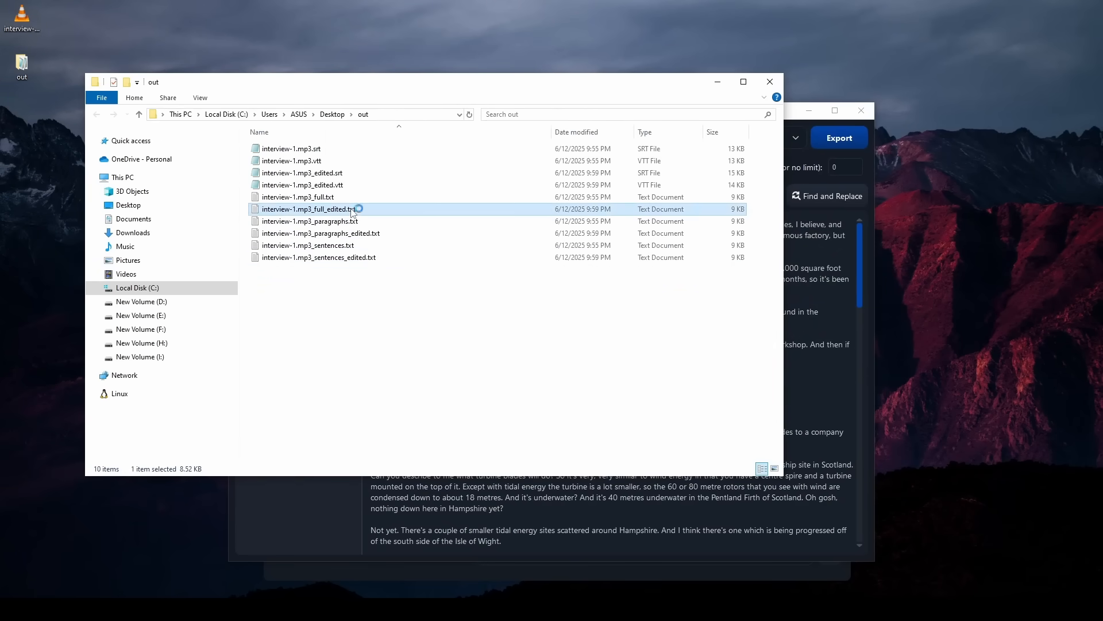
pyautogui.scroll(-7, 572, 275)
pyautogui.scroll(7, 572, 275)
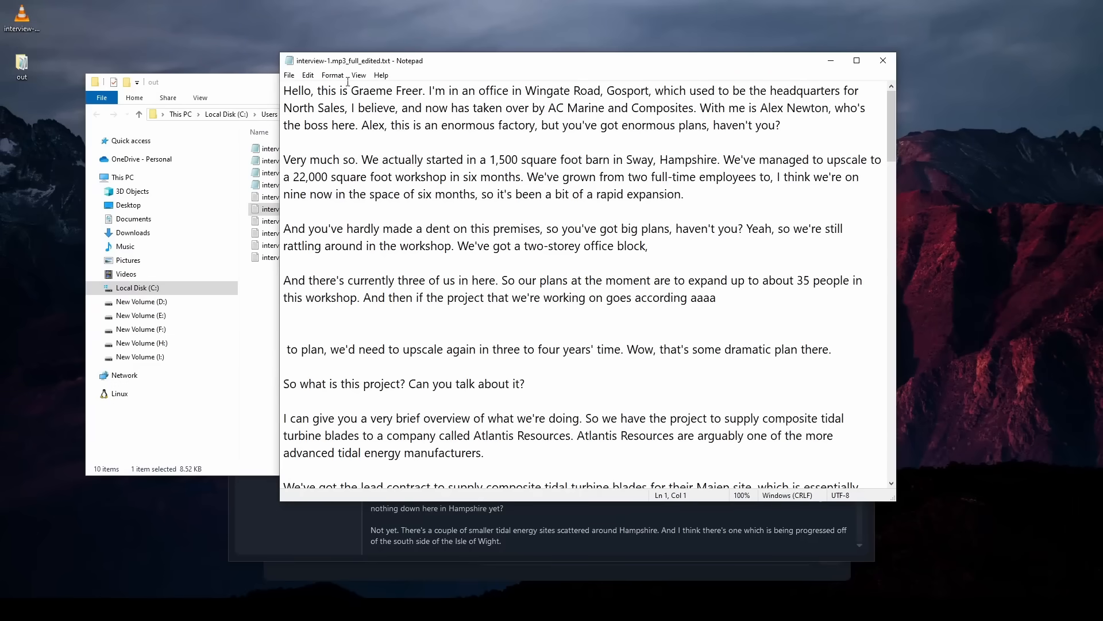
pyautogui.click(883, 60)
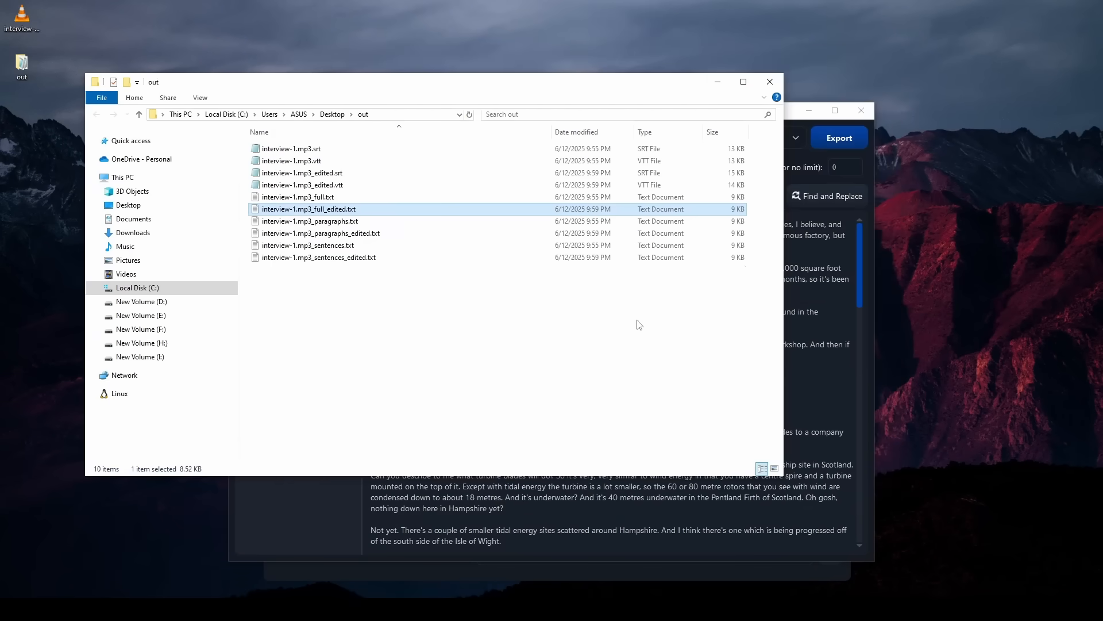
pyautogui.click(776, 86)
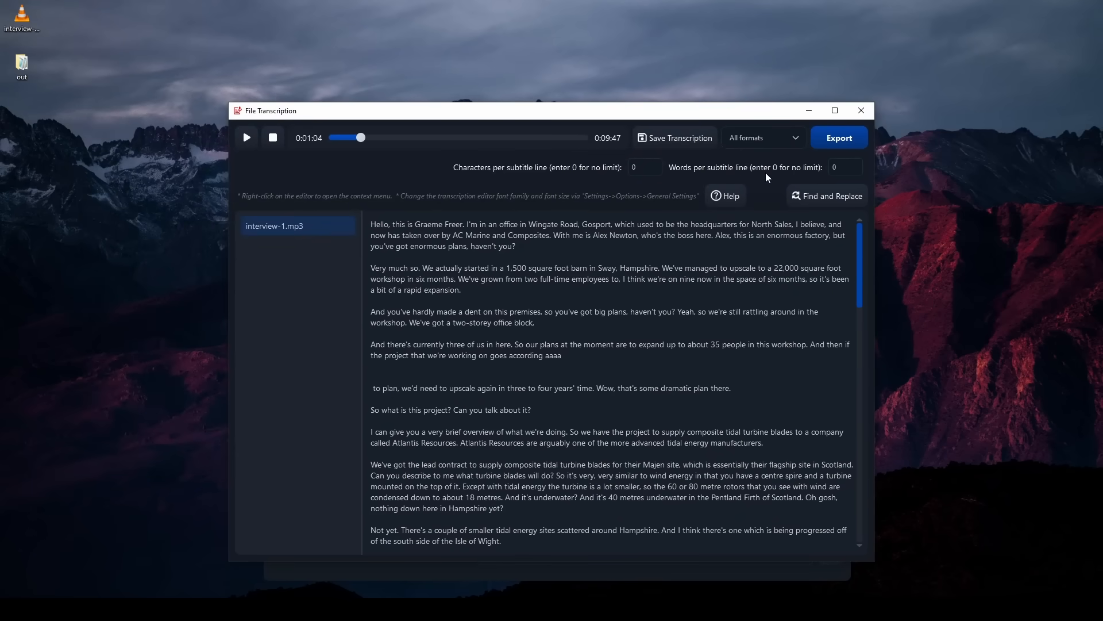
# Limit the subtitles to 1 word per line and export the transcript again in all formats
pyautogui.doubleClick(838, 167)
pyautogui.write('1')
pyautogui.doubleClick(647, 169)
pyautogui.click(839, 138)
# Examine the word-by-word subtitles in interview-1.mp3_edited.srt, and close the file and the out folder
pyautogui.doubleClick(374, 173)
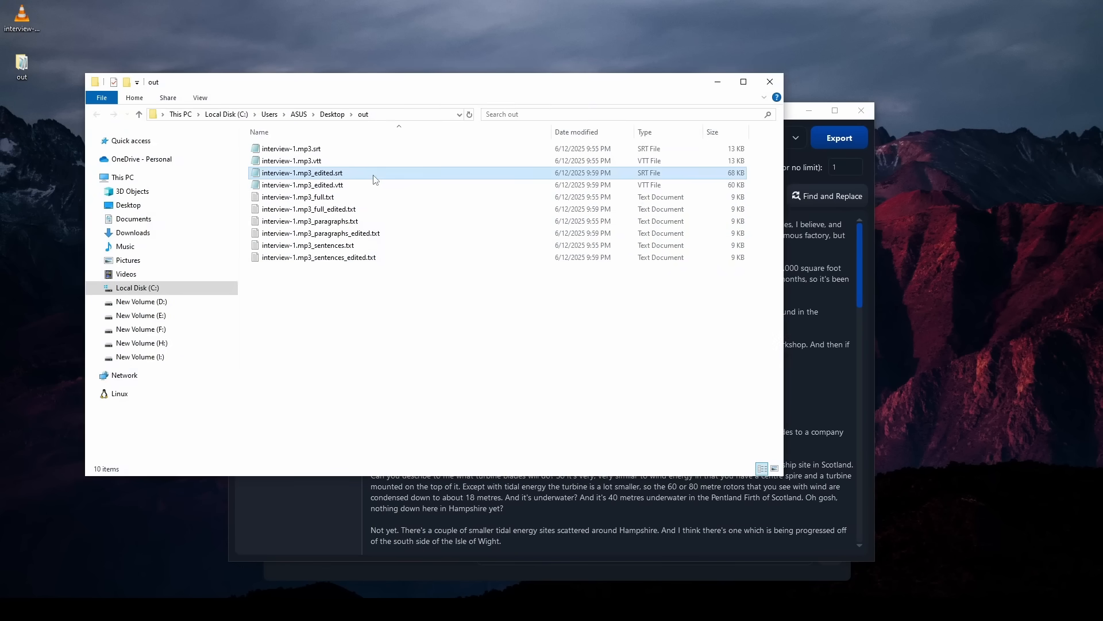
pyautogui.click(314, 128)
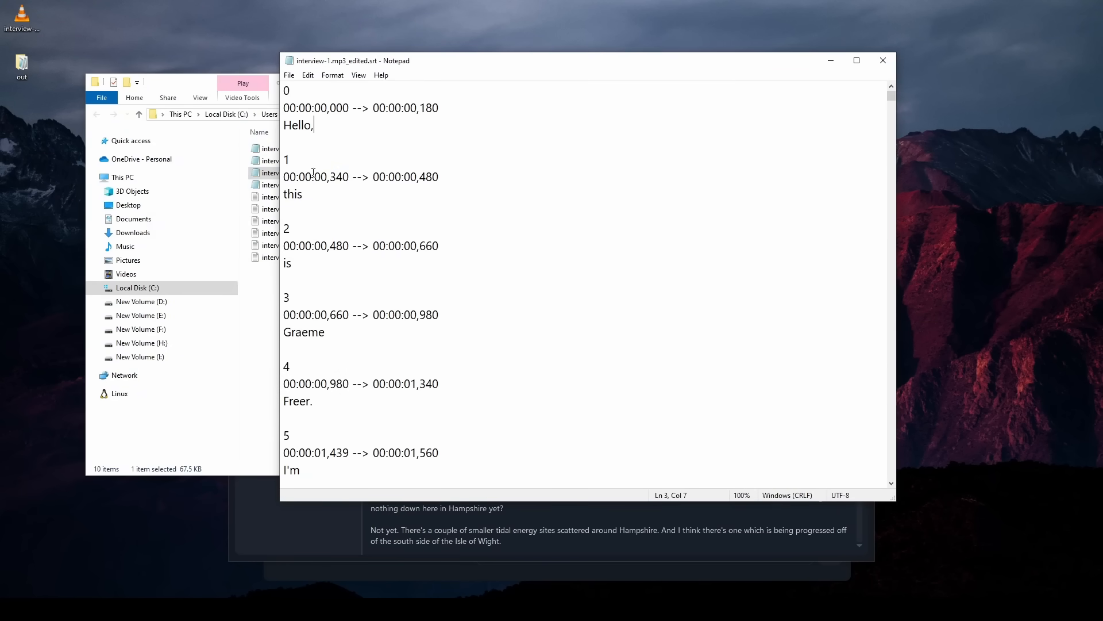
pyautogui.scroll(-2, 299, 221)
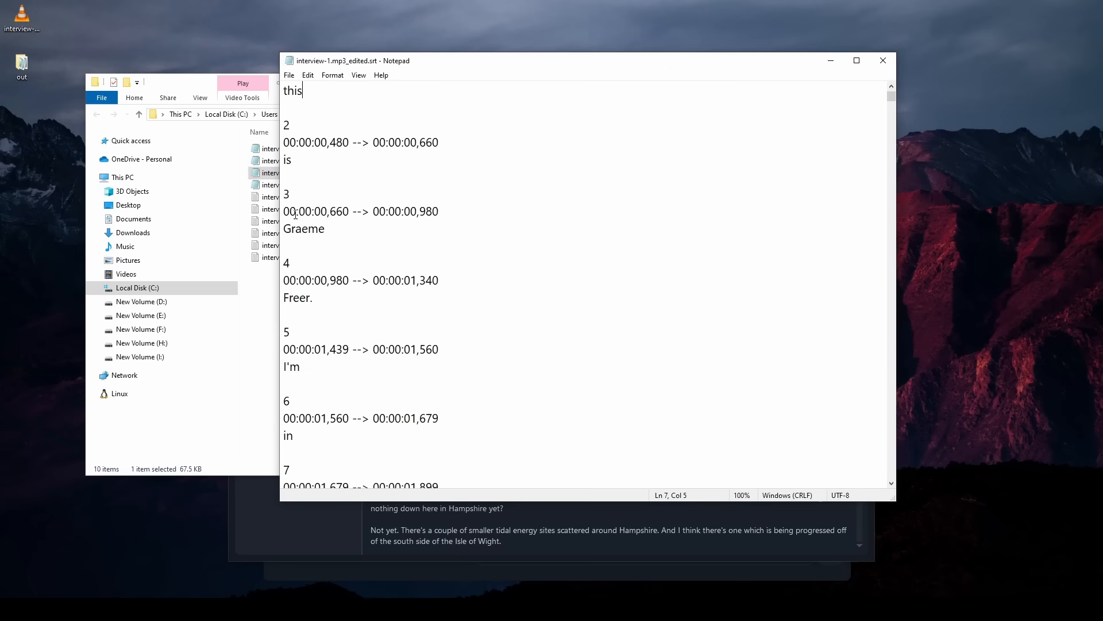
pyautogui.click(317, 164)
pyautogui.scroll(2, 360, 242)
pyautogui.scroll(-4, 299, 253)
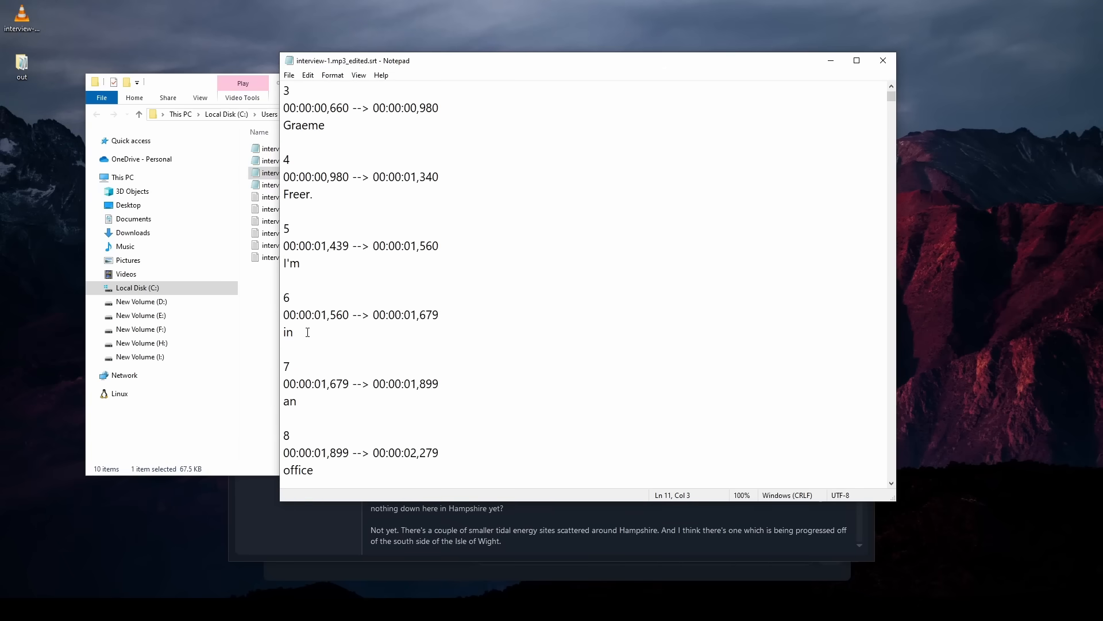
pyautogui.scroll(-3, 374, 338)
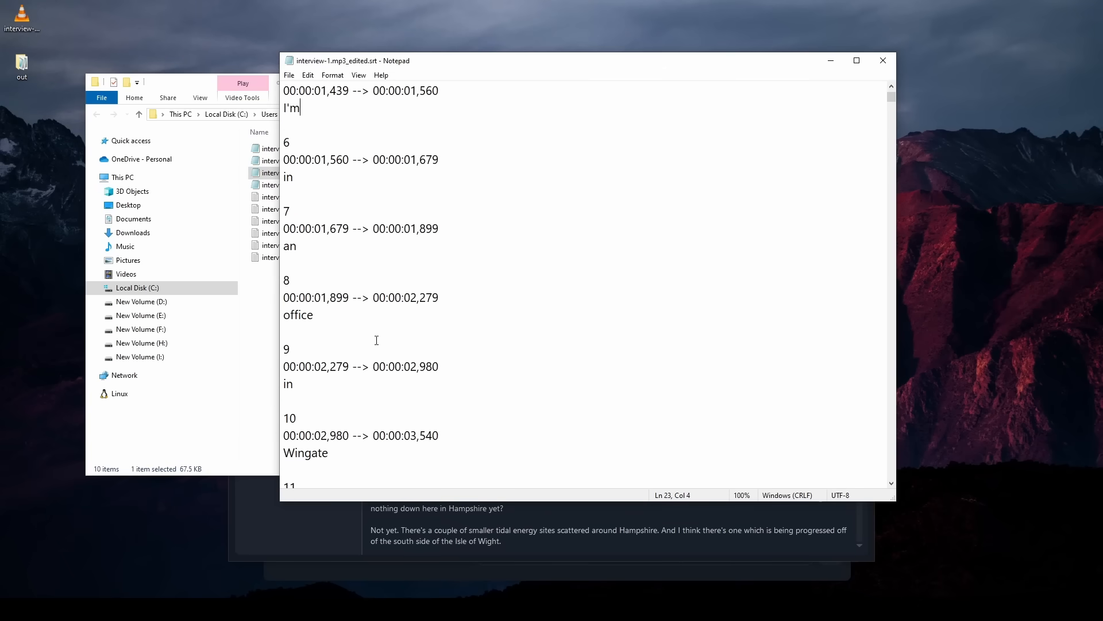
pyautogui.click(893, 64)
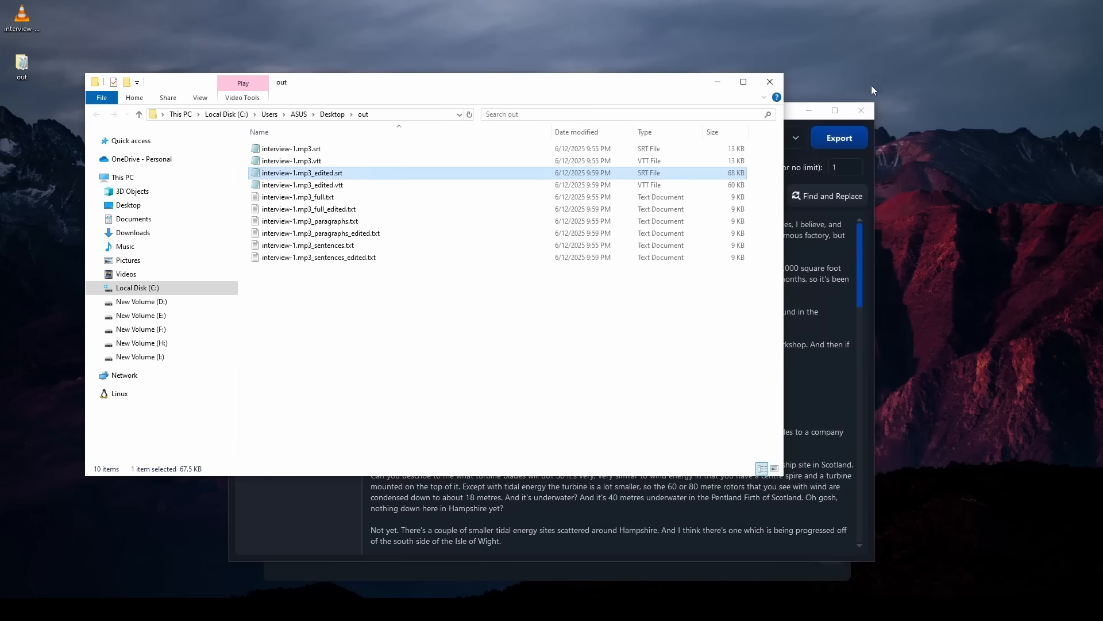
pyautogui.click(777, 81)
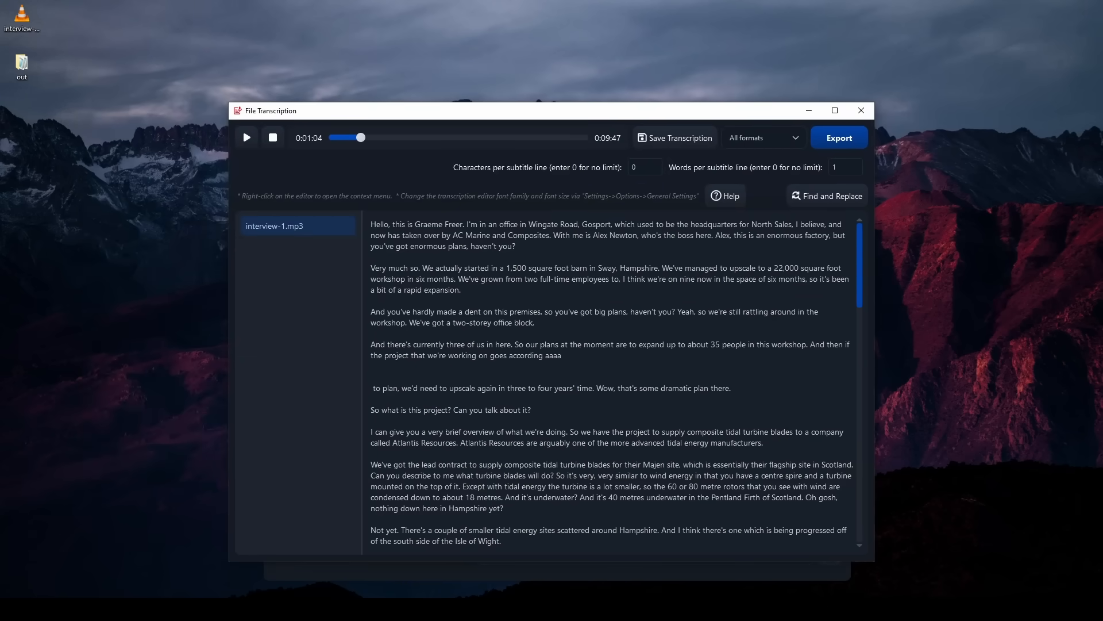
# Set the words per subtitle line back to 0 and close the File Transcription window
pyautogui.doubleClick(834, 167)
pyautogui.write('0')
pyautogui.click(868, 112)
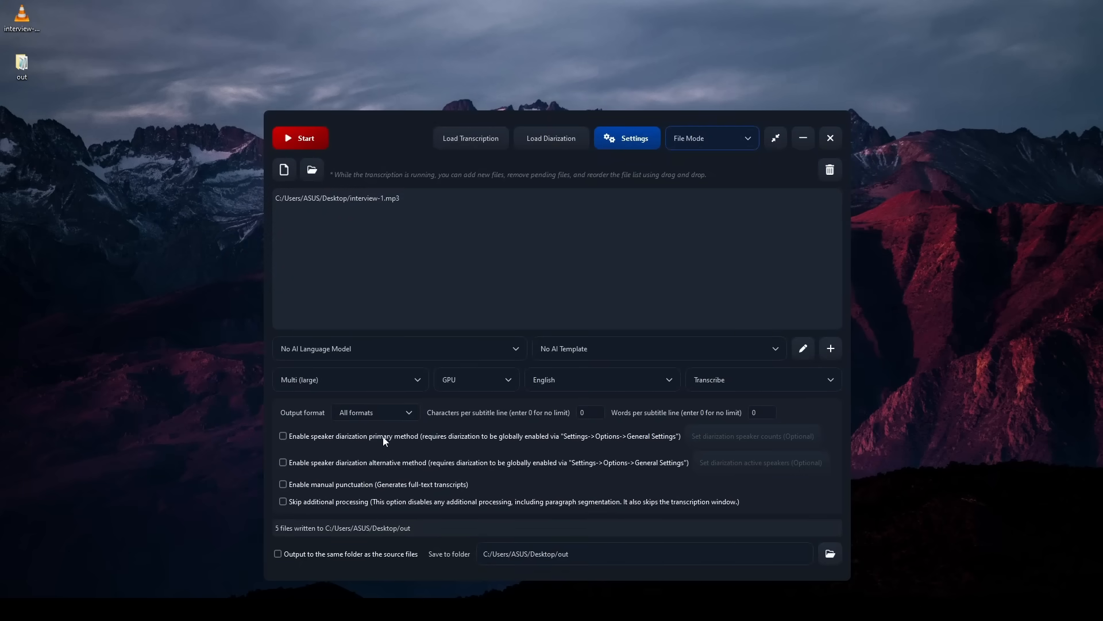
# Enable the primary speaker diarization method and start transcribing interview-1.mp3
pyautogui.click(324, 435)
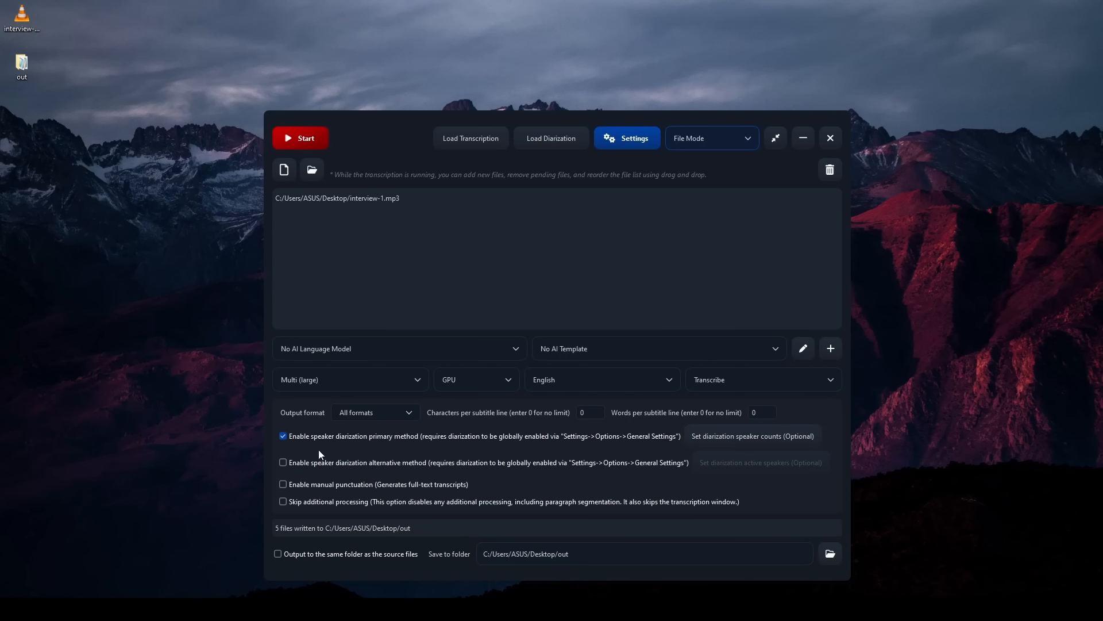
pyautogui.moveTo(474, 165)
pyautogui.mouseDown()
pyautogui.moveTo(458, 139)
pyautogui.moveTo(483, 152)
pyautogui.mouseUp()
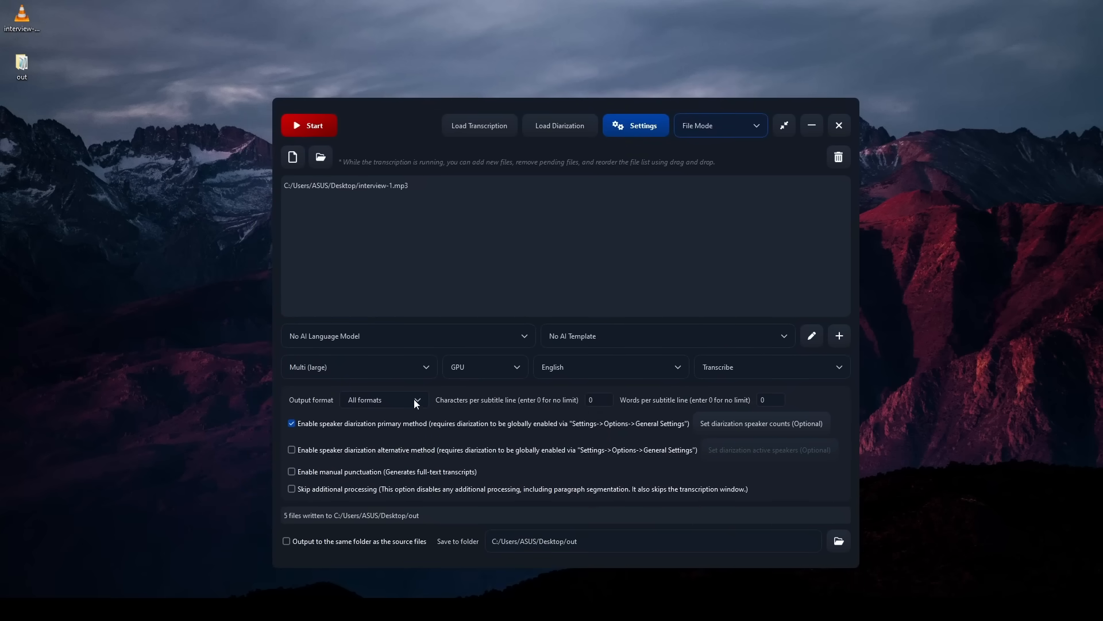
pyautogui.click(314, 131)
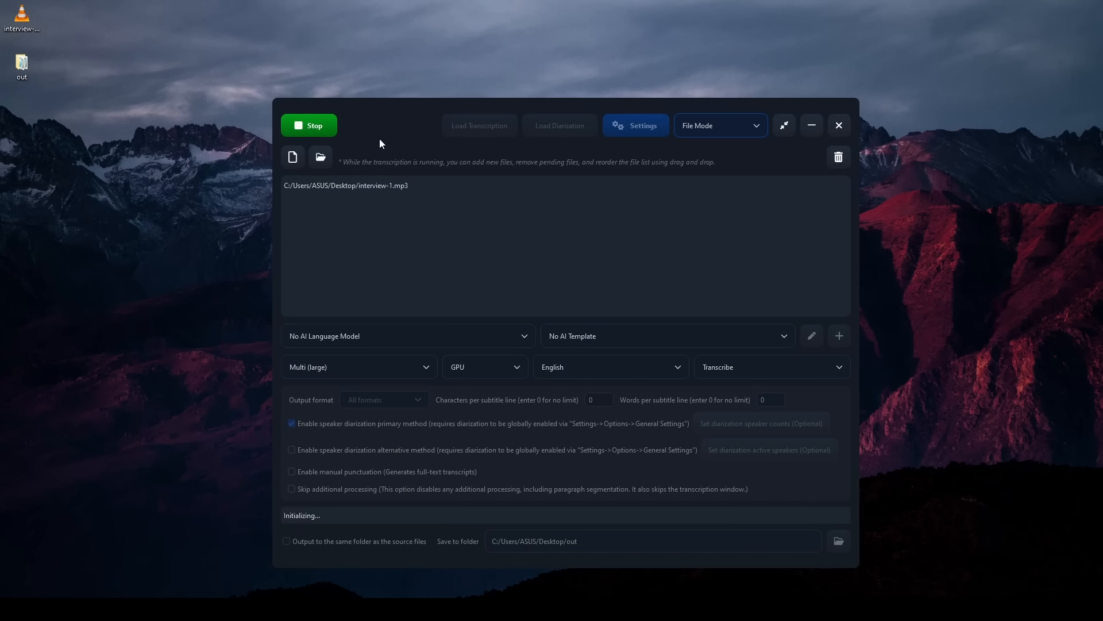
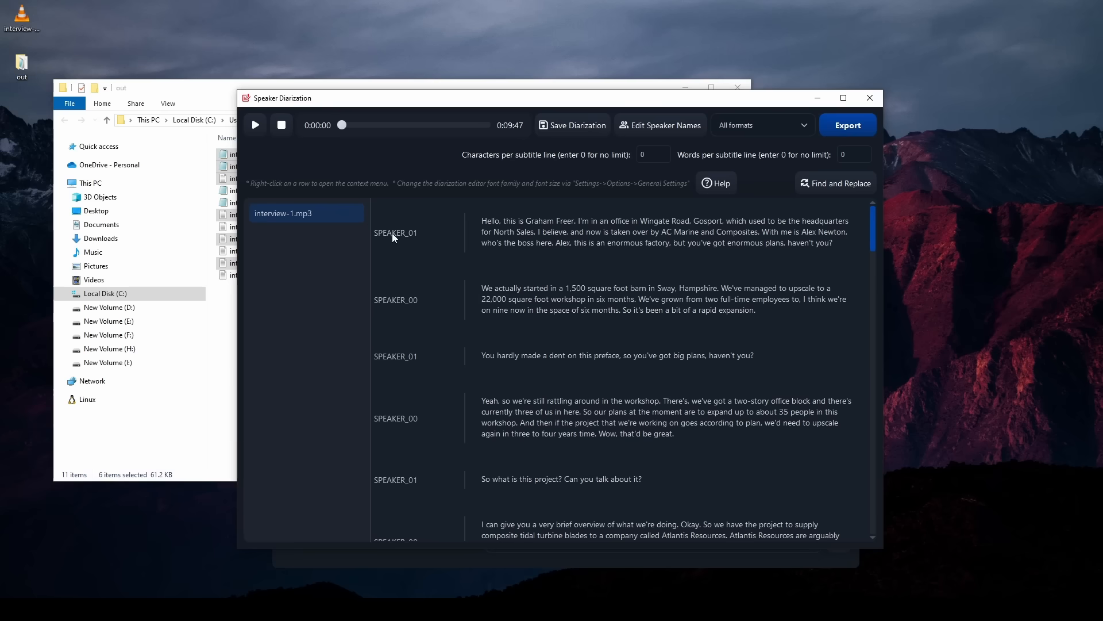
# Replace the SPEAKER_00 and SPEAKER_01 labels with the two speakers' first names and save them
pyautogui.click(664, 126)
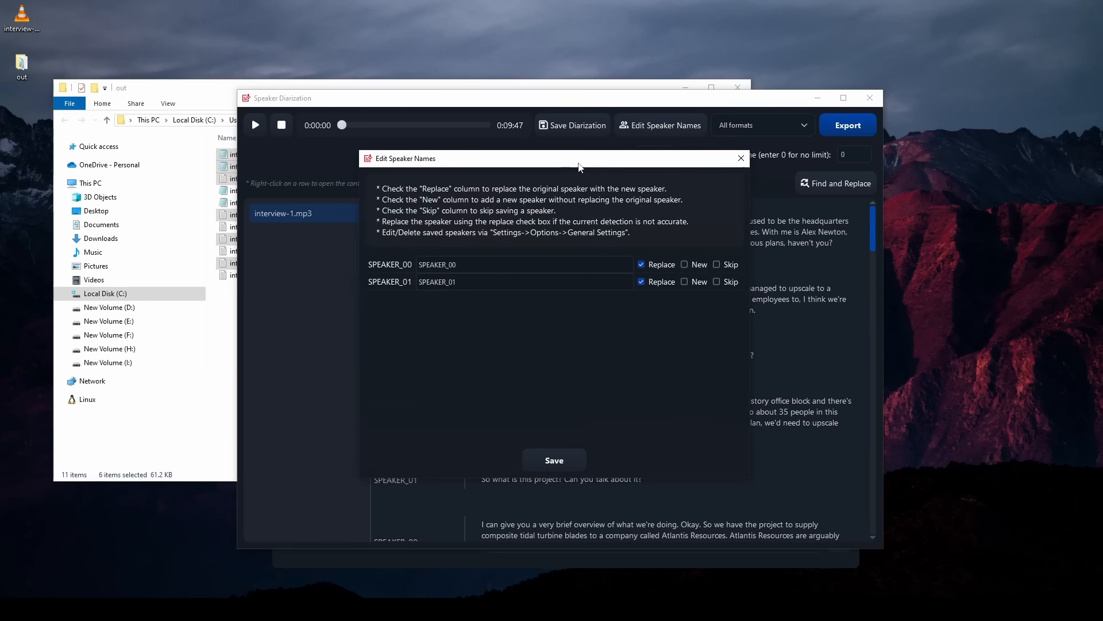
pyautogui.doubleClick(550, 325)
pyautogui.moveTo(596, 214); pyautogui.dragTo(822, 249)
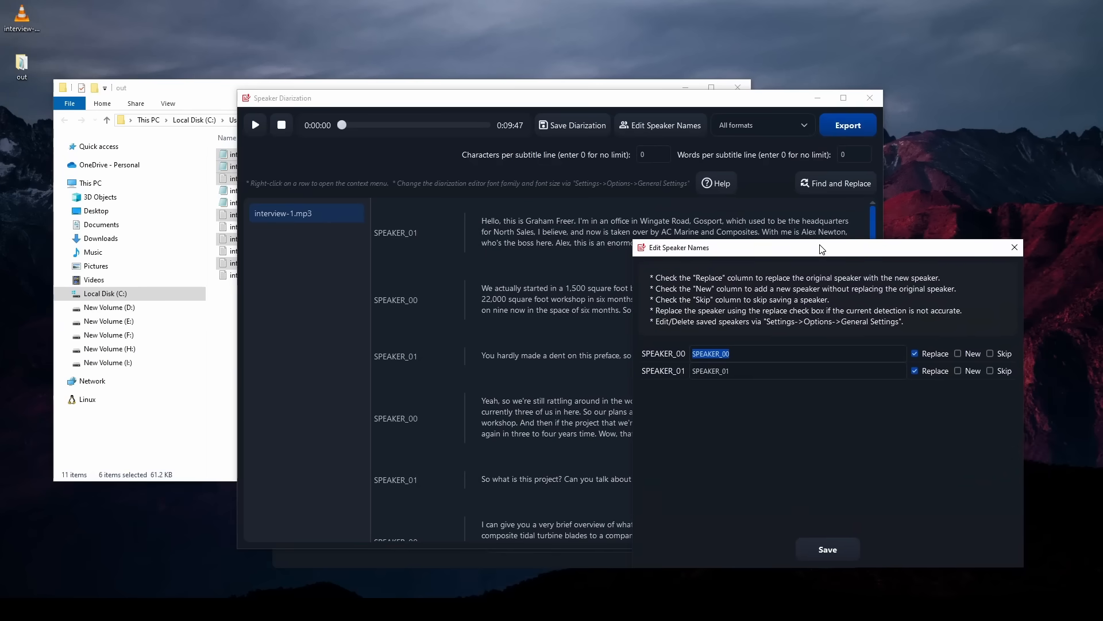
pyautogui.write('Alex')
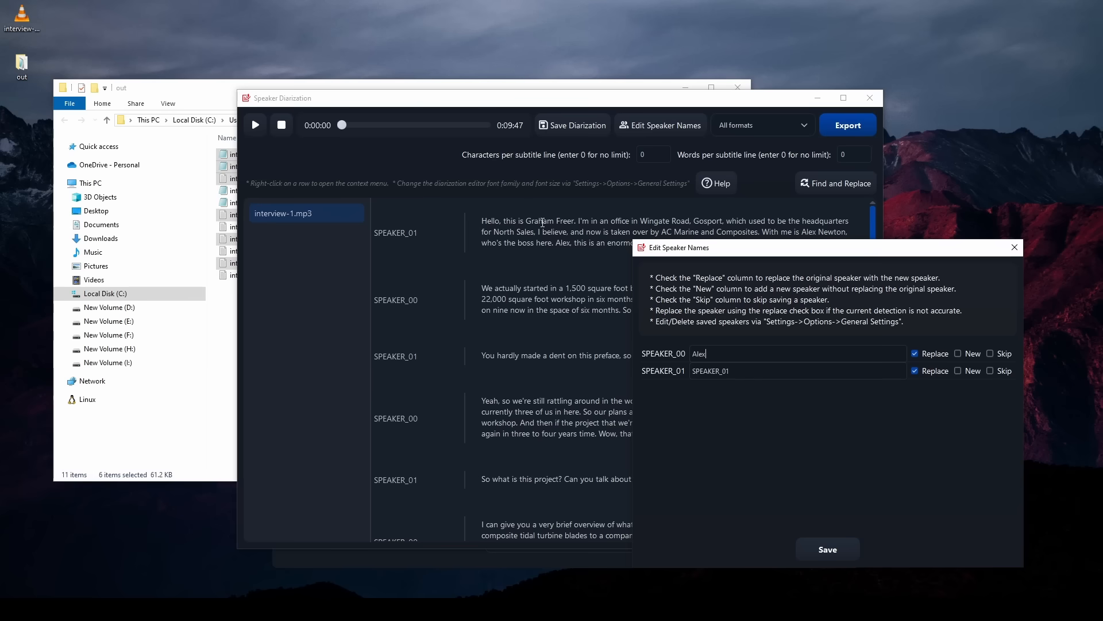
pyautogui.doubleClick(540, 221)
pyautogui.hotkey('ctrl', 'c')
pyautogui.doubleClick(781, 372)
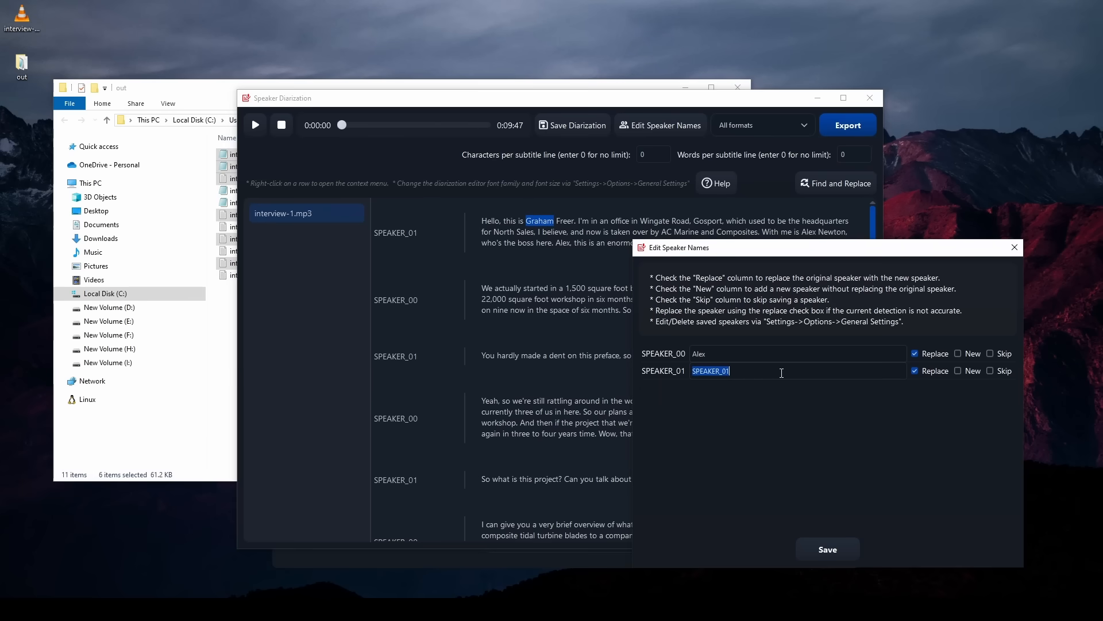
pyautogui.hotkey('ctrl', 'v')
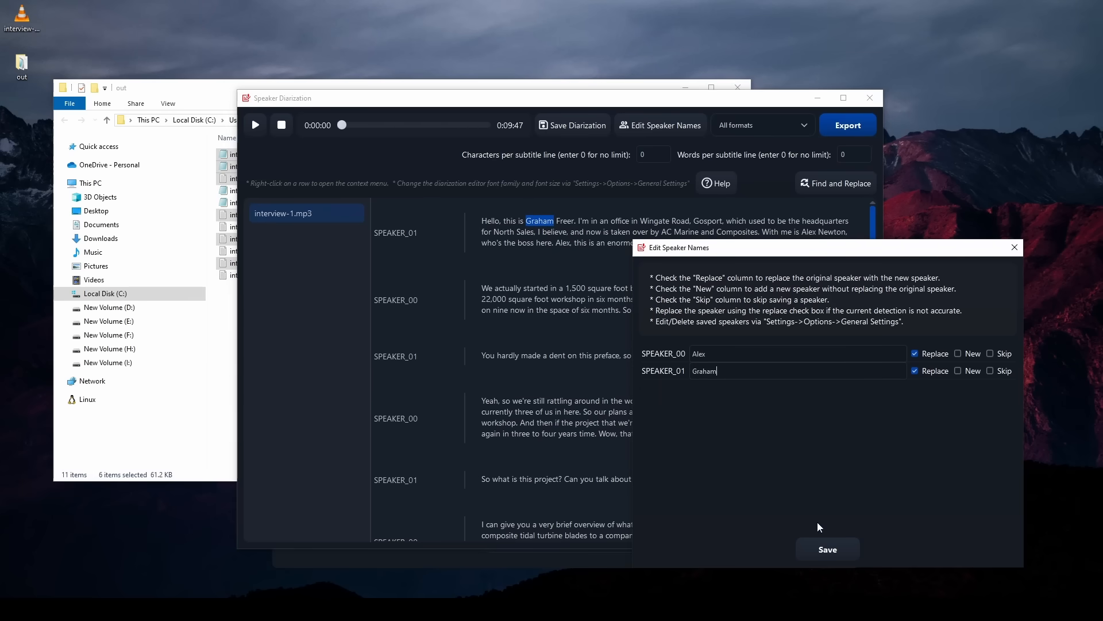
pyautogui.click(828, 551)
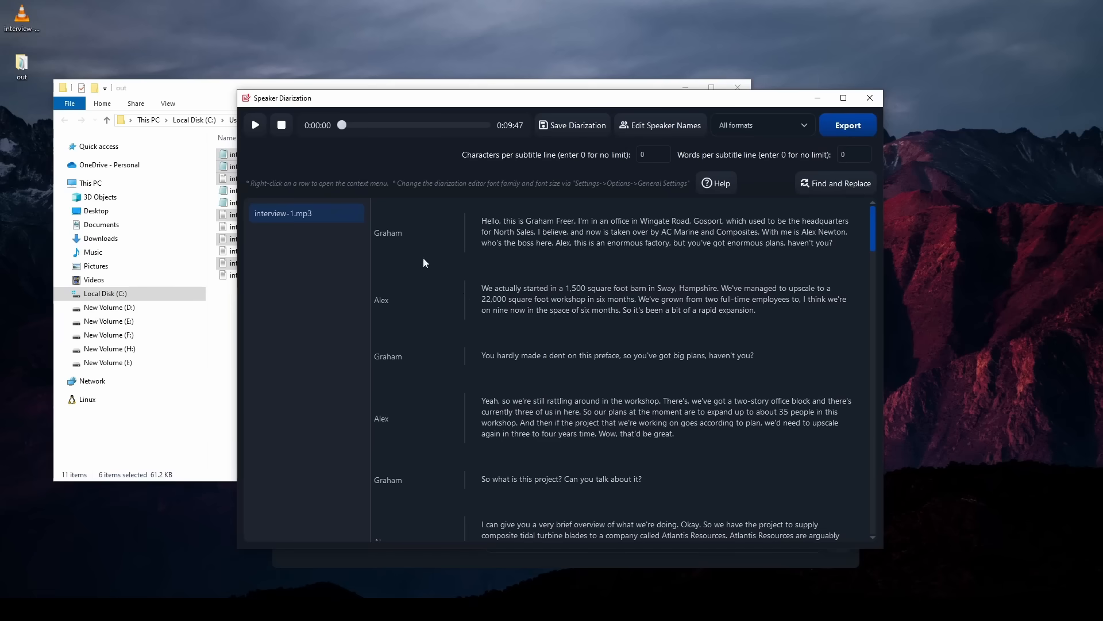
# Play the diarized recording from different words across the opening speaker segments, and pause playback
pyautogui.scroll(-1, 407, 388)
pyautogui.scroll(-1, 406, 388)
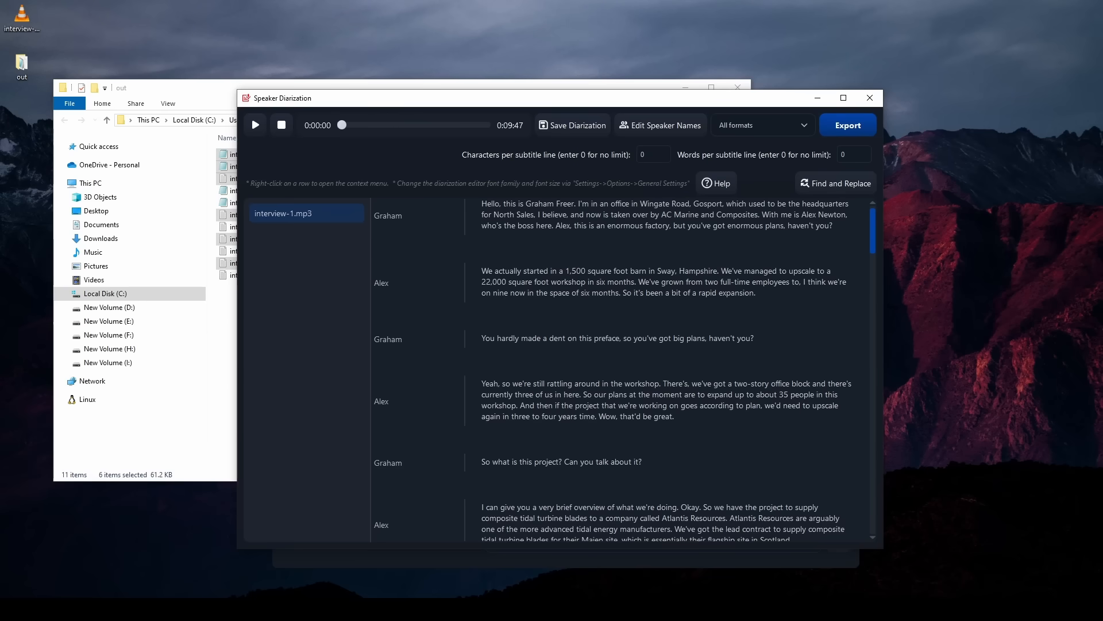
pyautogui.scroll(2, 595, 275)
pyautogui.click(534, 223)
pyautogui.click(625, 231)
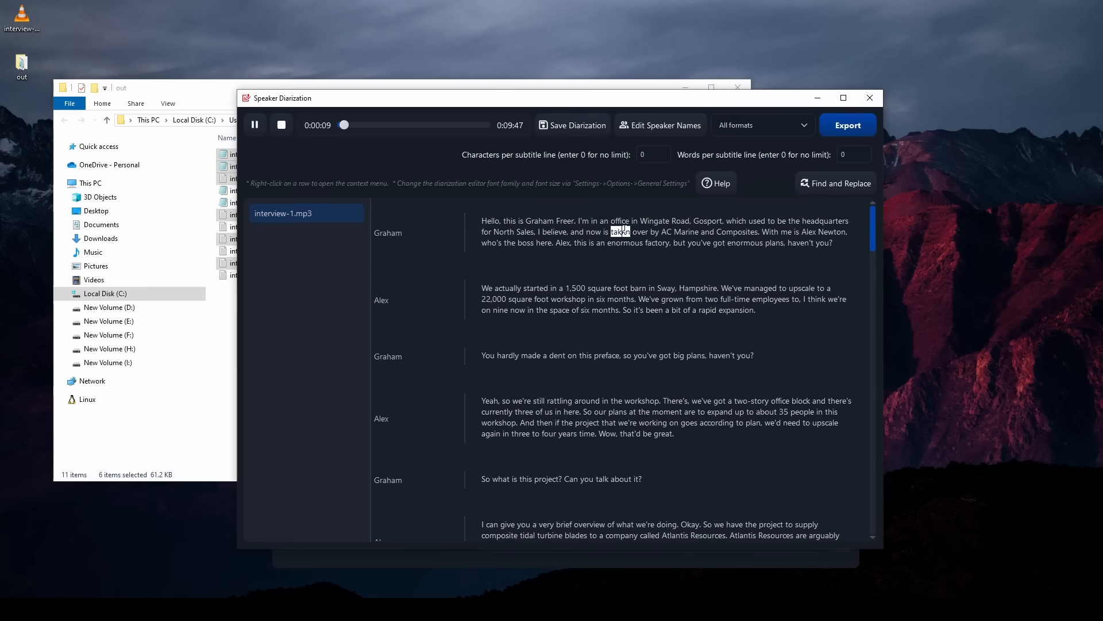
pyautogui.click(483, 288)
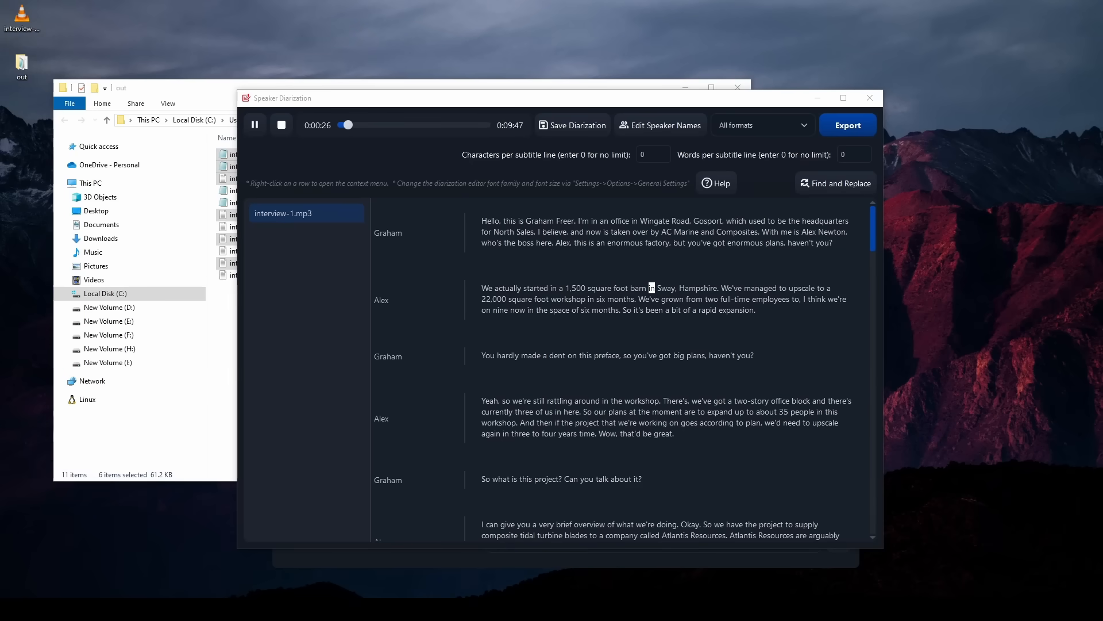
pyautogui.click(569, 103)
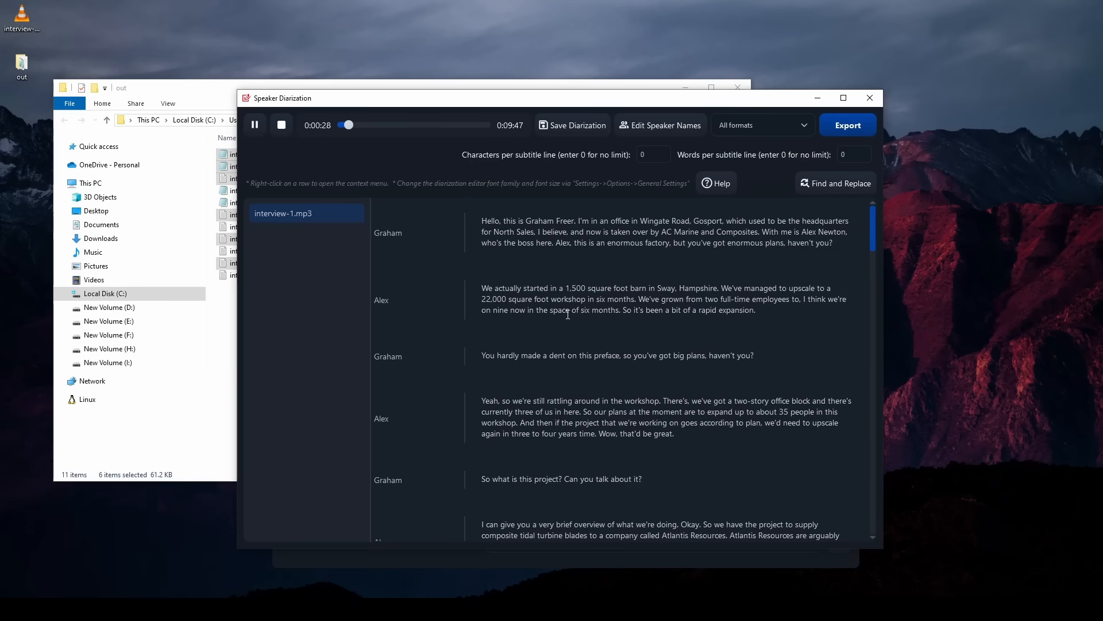
pyautogui.click(506, 355)
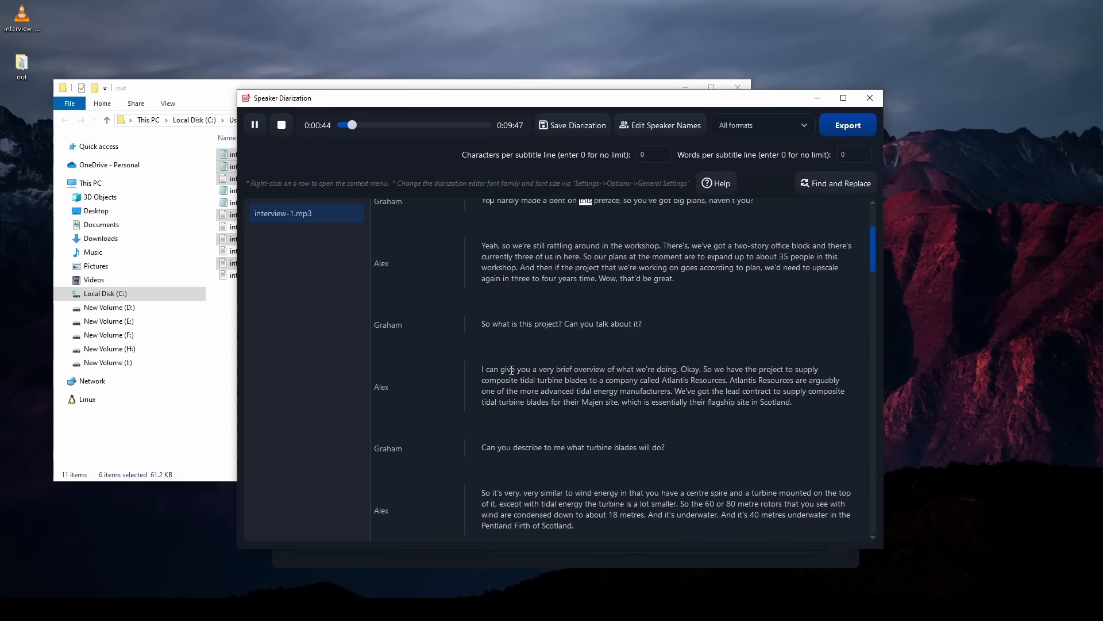
pyautogui.click(511, 370)
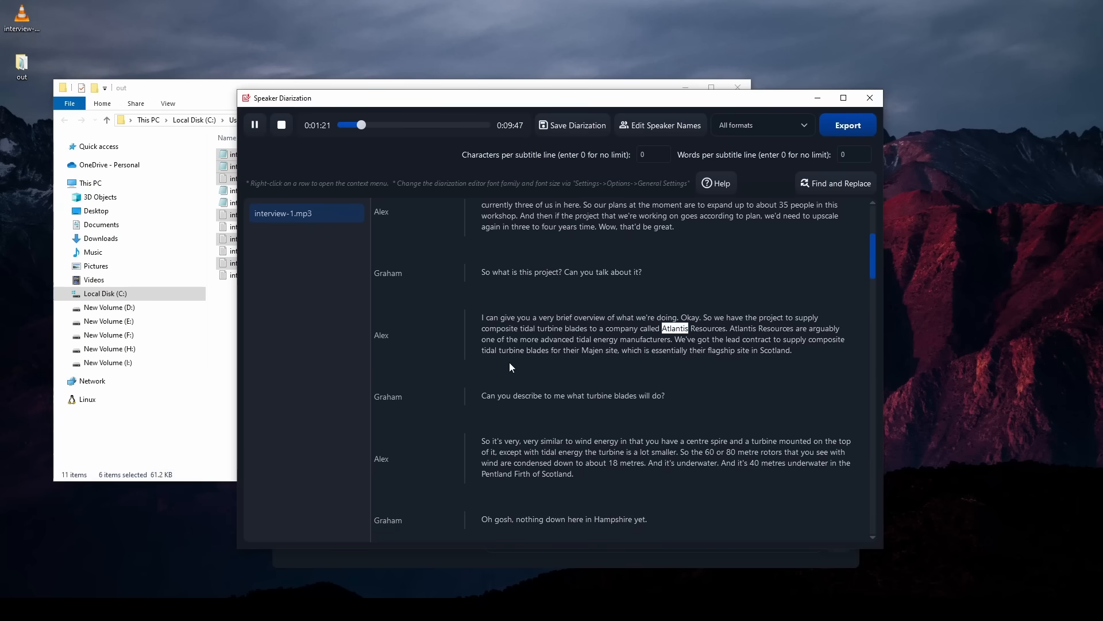
pyautogui.click(576, 328)
# Re-transcribe the segment beginning "Yeah, so we're still rattling around in the workshop" and move the playback position within it
pyautogui.scroll(1, 471, 343)
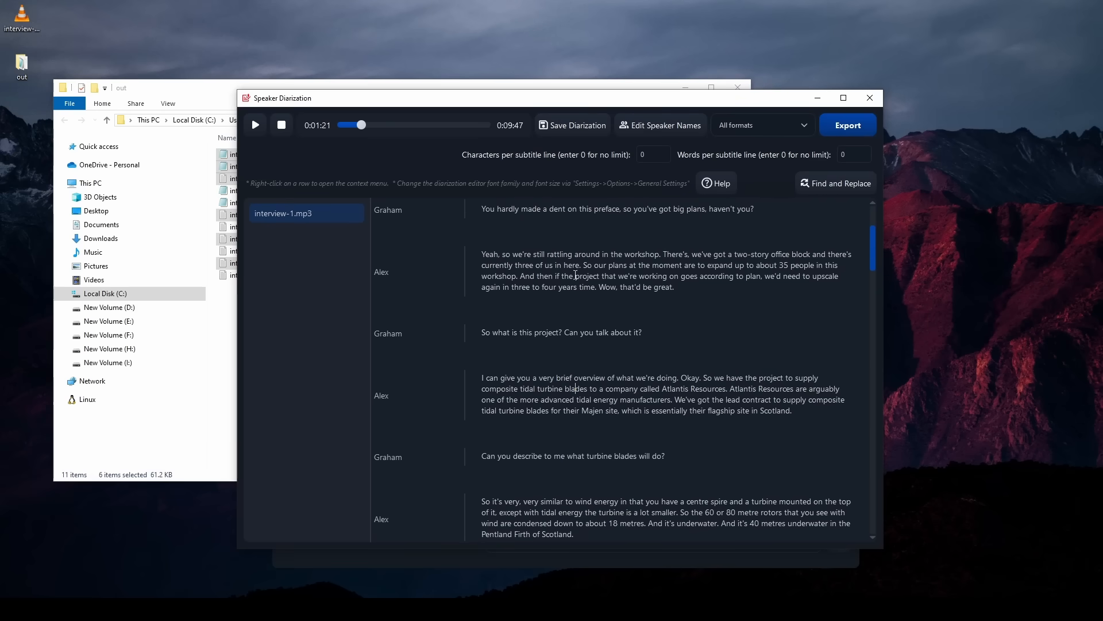
pyautogui.rightClick(576, 275)
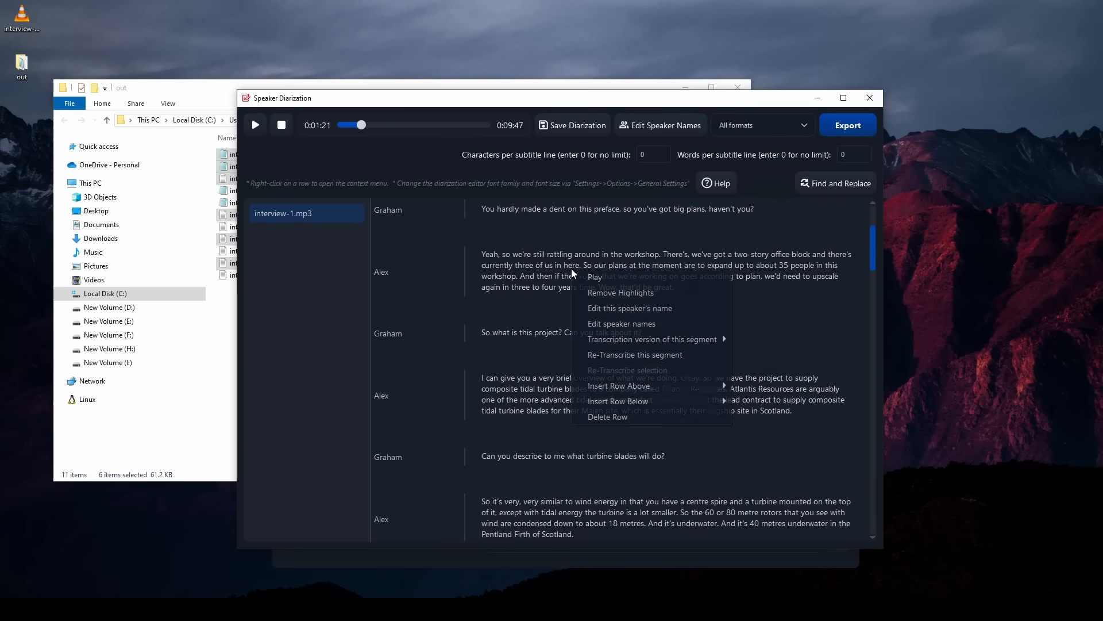
pyautogui.click(627, 355)
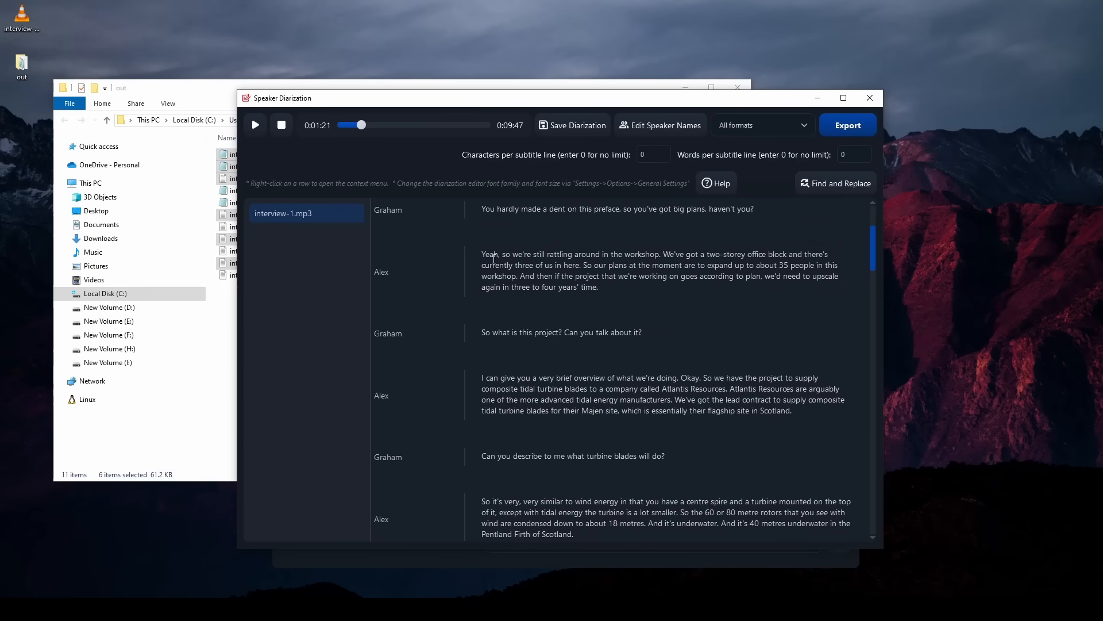
pyautogui.click(494, 258)
pyautogui.click(525, 290)
# Export the edited diarization of interview-1.mp3 in all formats
pyautogui.click(799, 128)
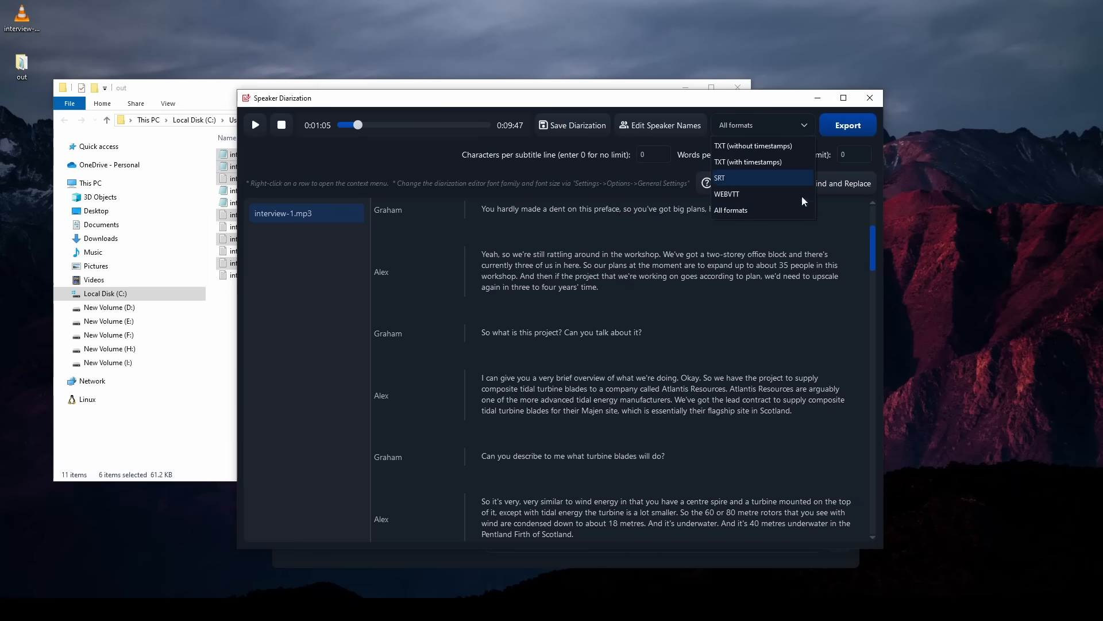
pyautogui.click(752, 211)
pyautogui.click(848, 125)
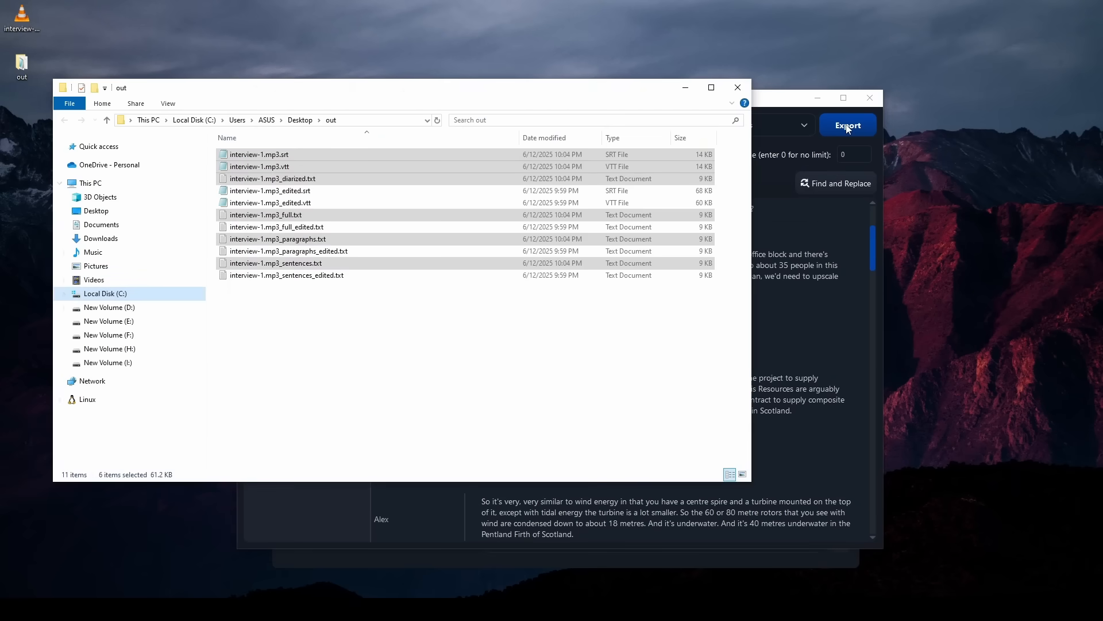
pyautogui.click(332, 360)
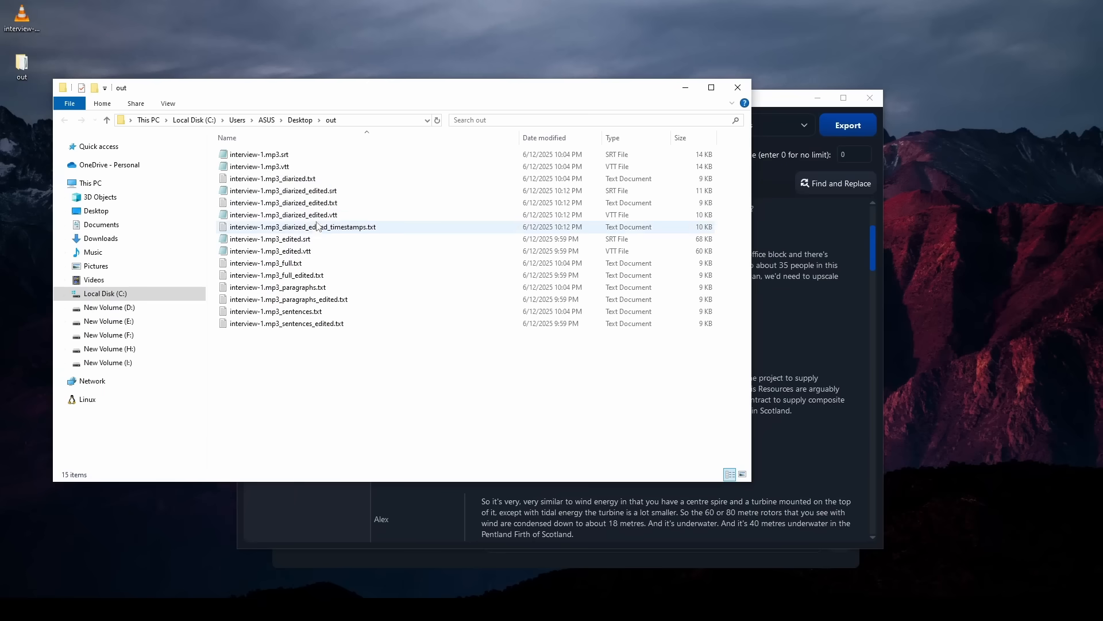
# Review the exported interview-1.mp3_diarized_edited SRT, TXT and VTT files one after another, and close the output folder
pyautogui.doubleClick(336, 192)
pyautogui.scroll(-5, 575, 288)
pyautogui.scroll(3, 575, 287)
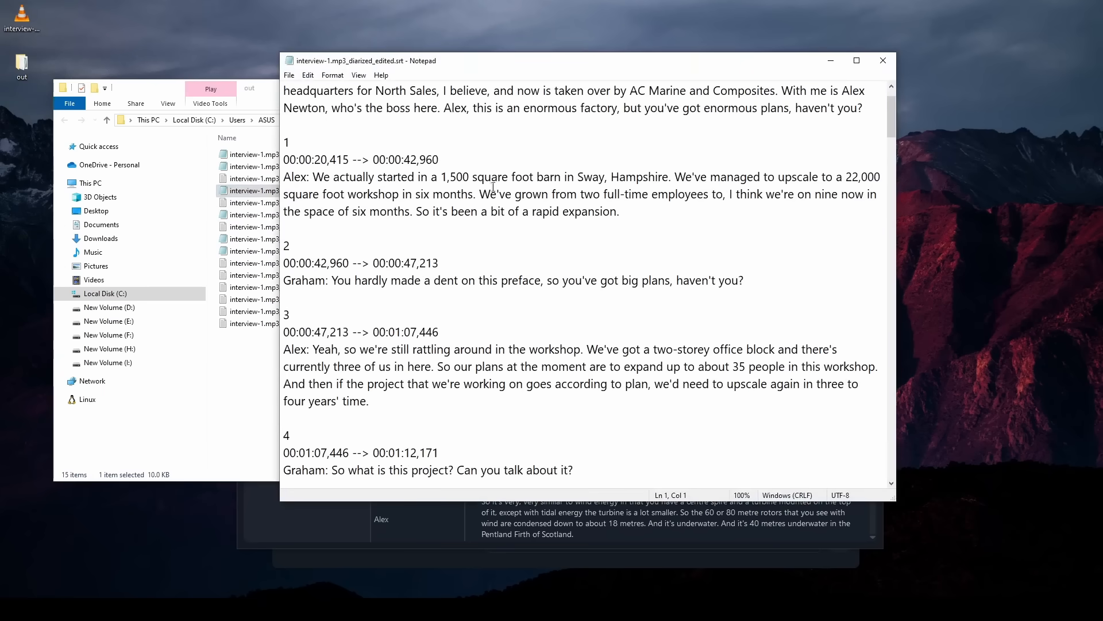
pyautogui.click(877, 61)
pyautogui.doubleClick(347, 204)
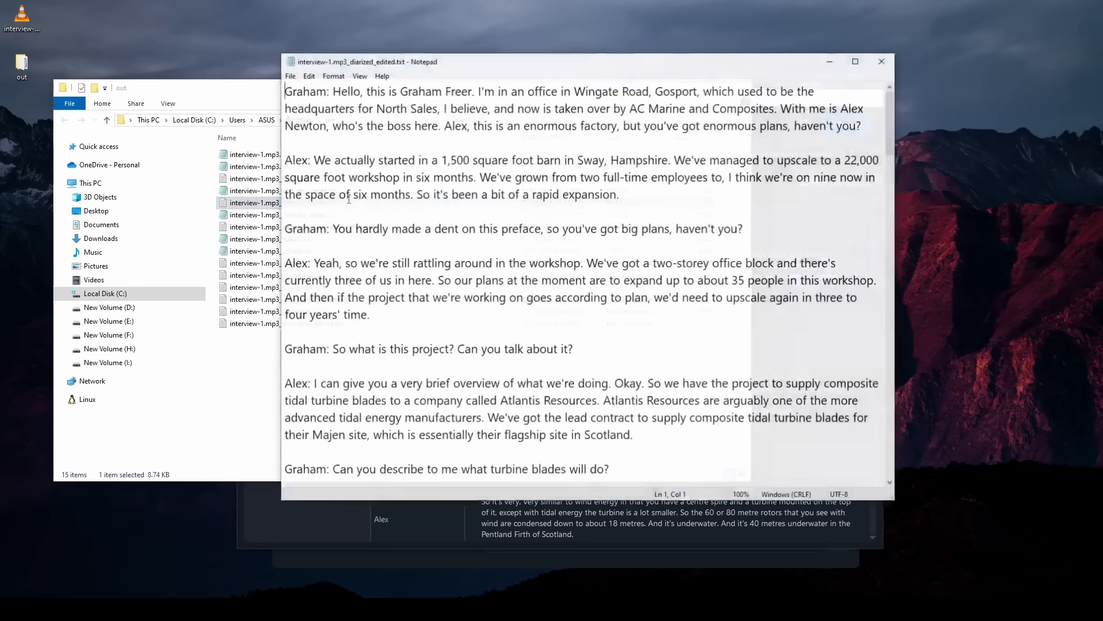
pyautogui.scroll(-5, 823, 136)
pyautogui.click(883, 61)
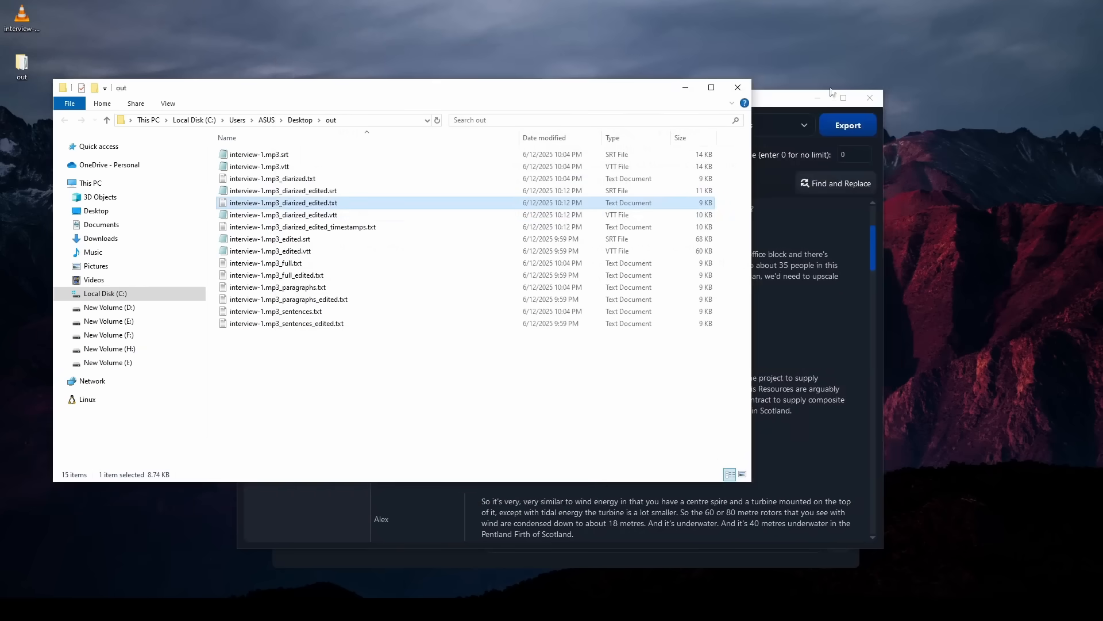
pyautogui.doubleClick(351, 215)
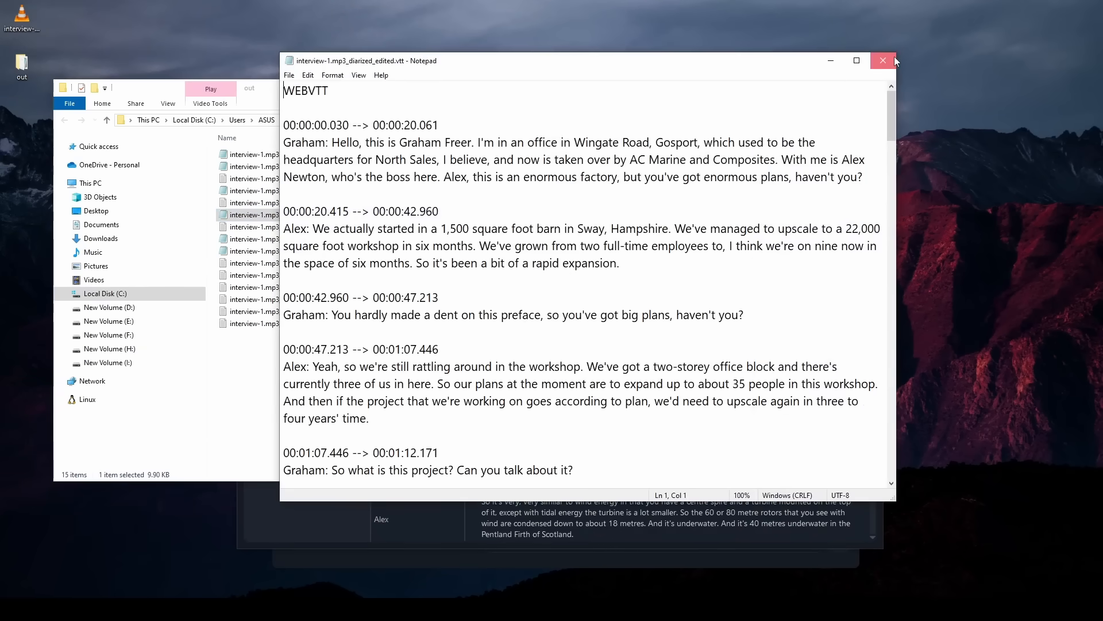
pyautogui.click(894, 56)
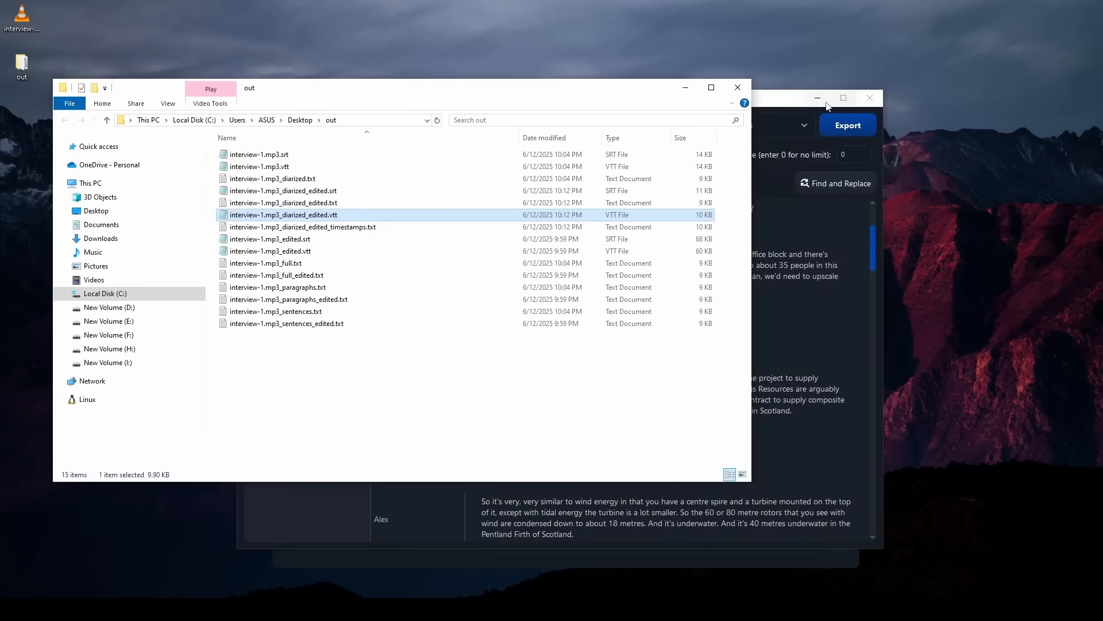
pyautogui.click(739, 88)
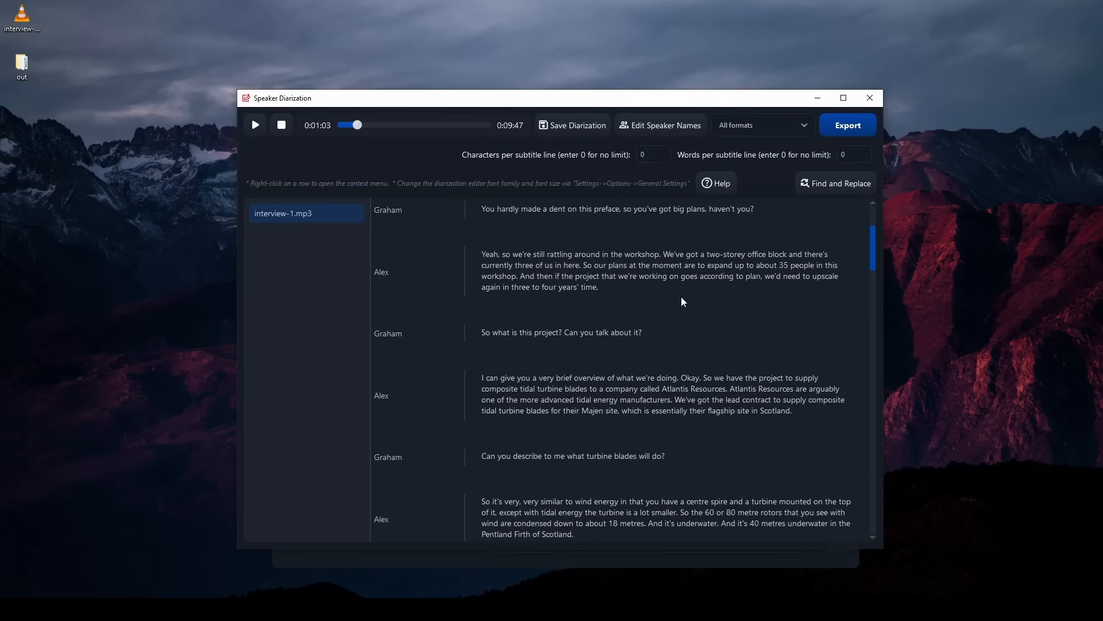
# Append "asad" to the segment beginning "We actually started" and split the segment after "workshop in six months."
pyautogui.scroll(4, 661, 322)
pyautogui.scroll(1, 600, 336)
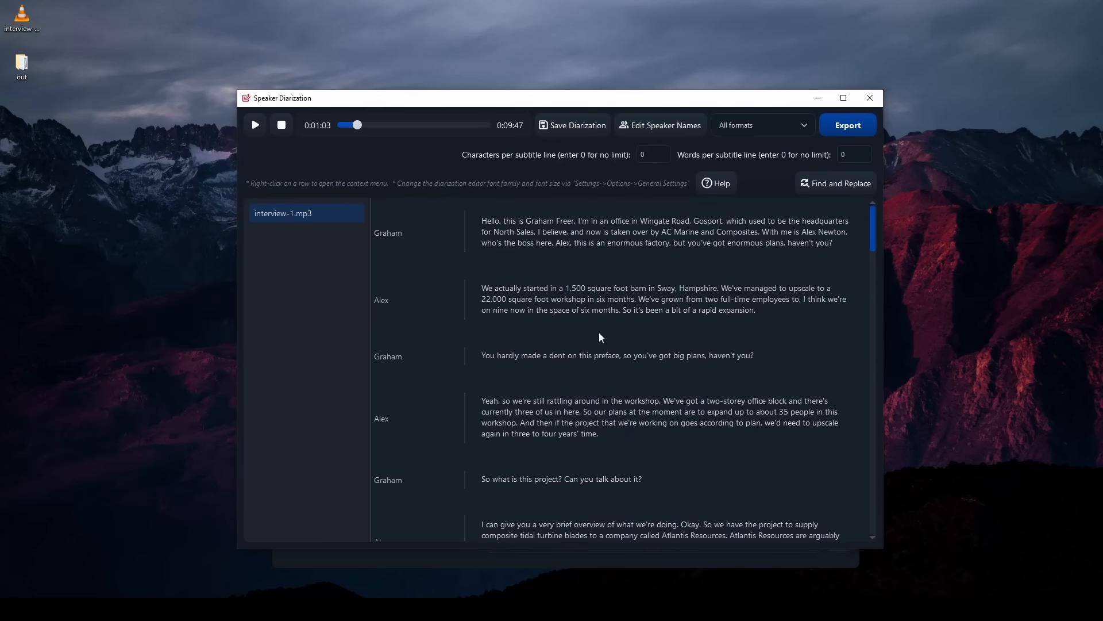
pyautogui.click(760, 310)
pyautogui.write('asad')
pyautogui.click(638, 300)
pyautogui.press('Return')
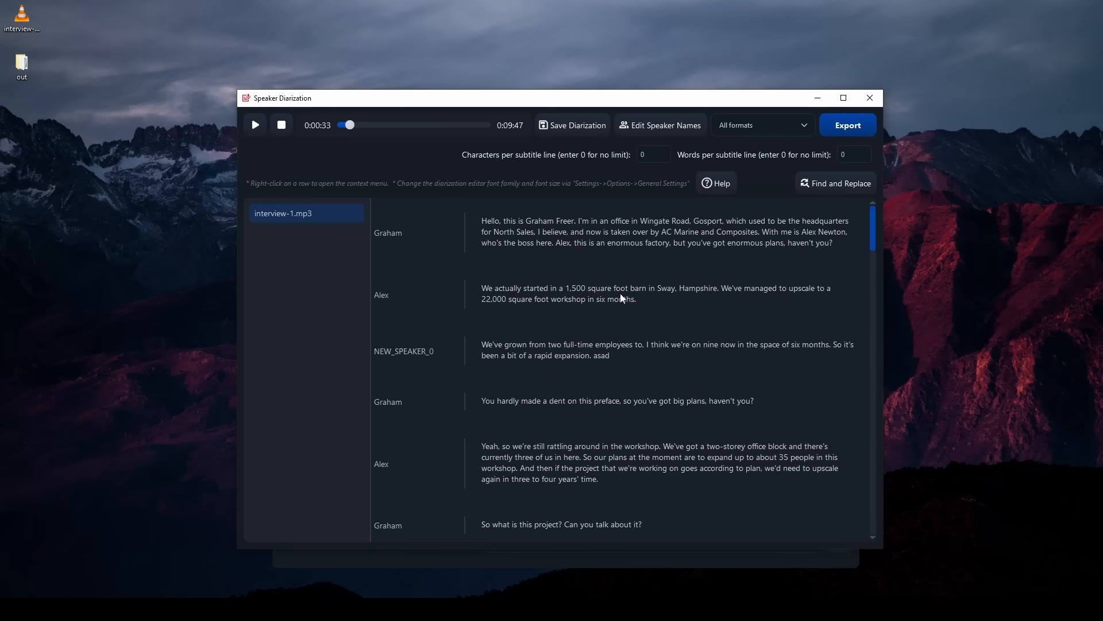
# Rename the speaker of the newly split segment as AAAA for that segment only, and save the name
pyautogui.rightClick(492, 348)
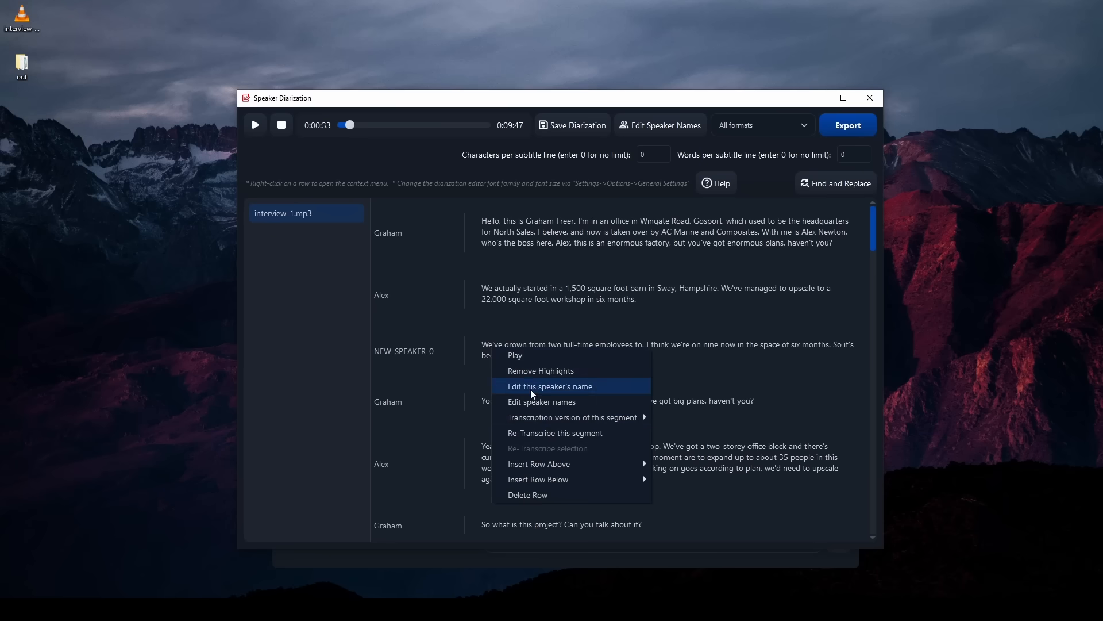
pyautogui.click(537, 386)
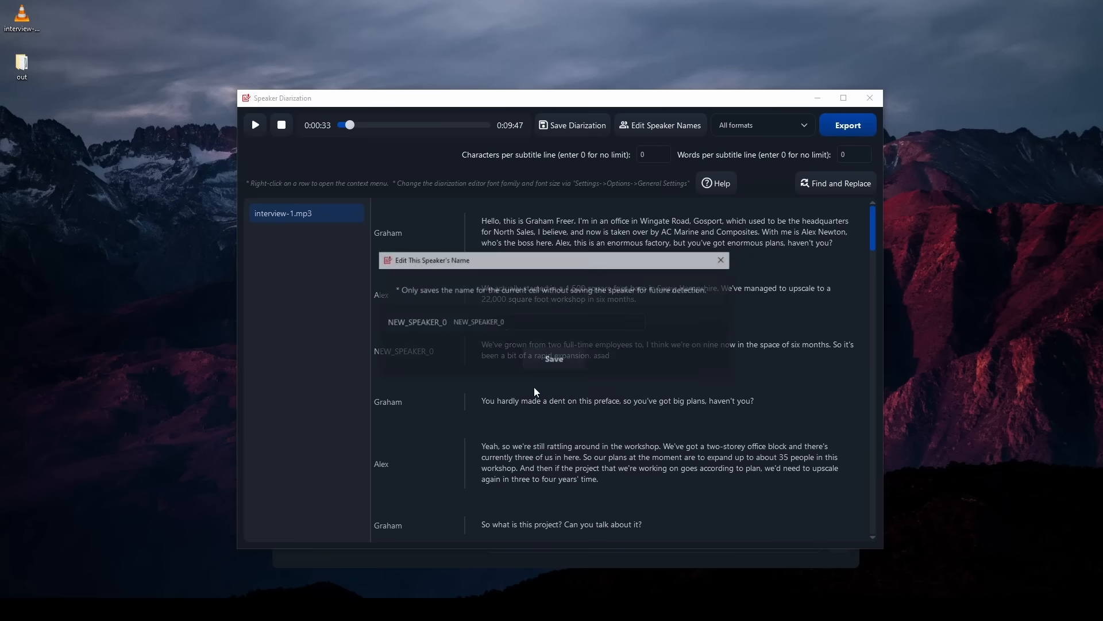
pyautogui.doubleClick(513, 321)
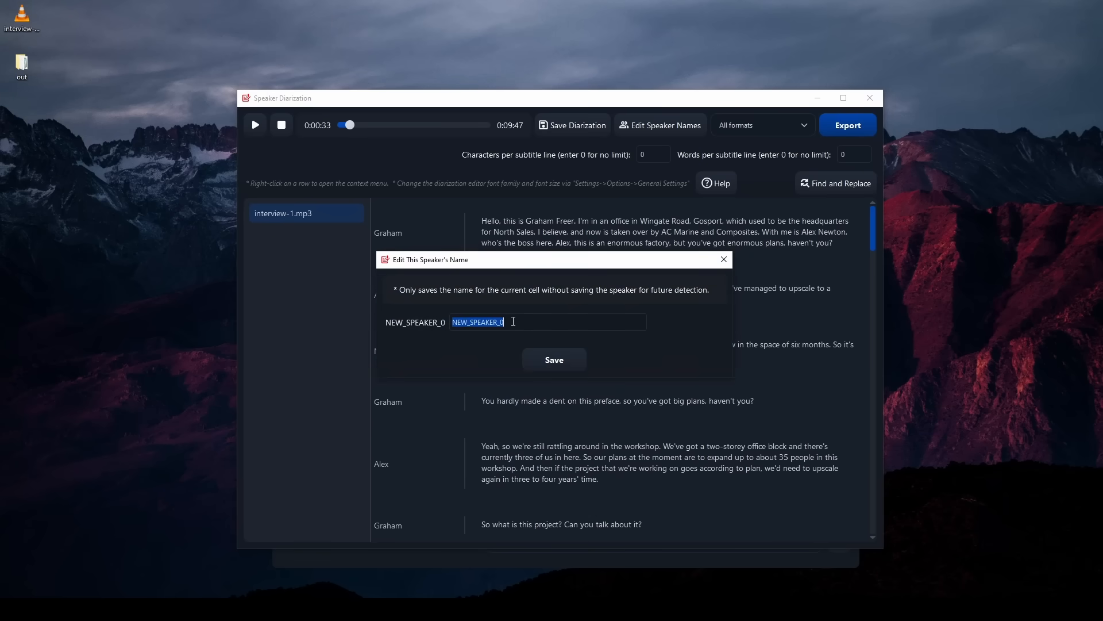
pyautogui.write('AAAA')
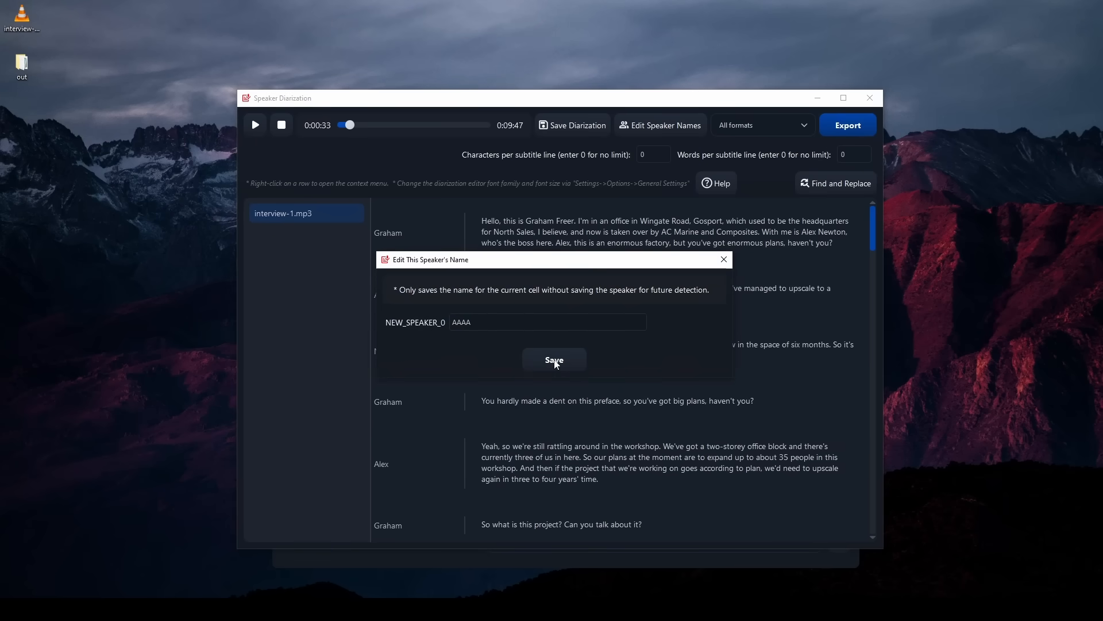
pyautogui.click(555, 361)
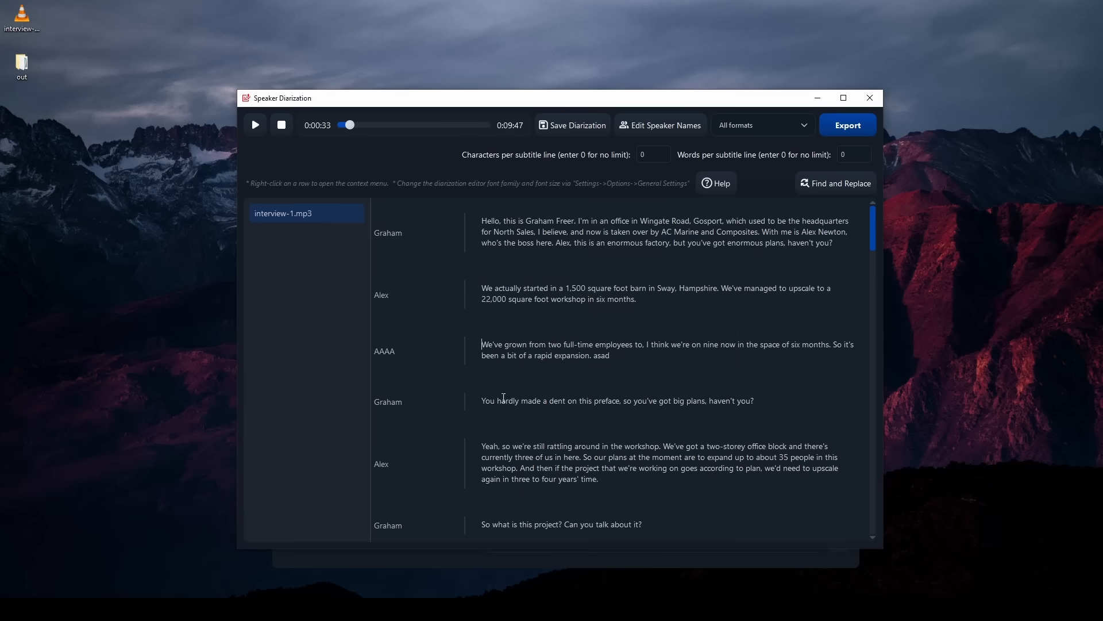
# Delete "asad" from the split segment, merge the segment back into the previous one, and pause playback
pyautogui.click(625, 358)
pyautogui.press('BackSpace')
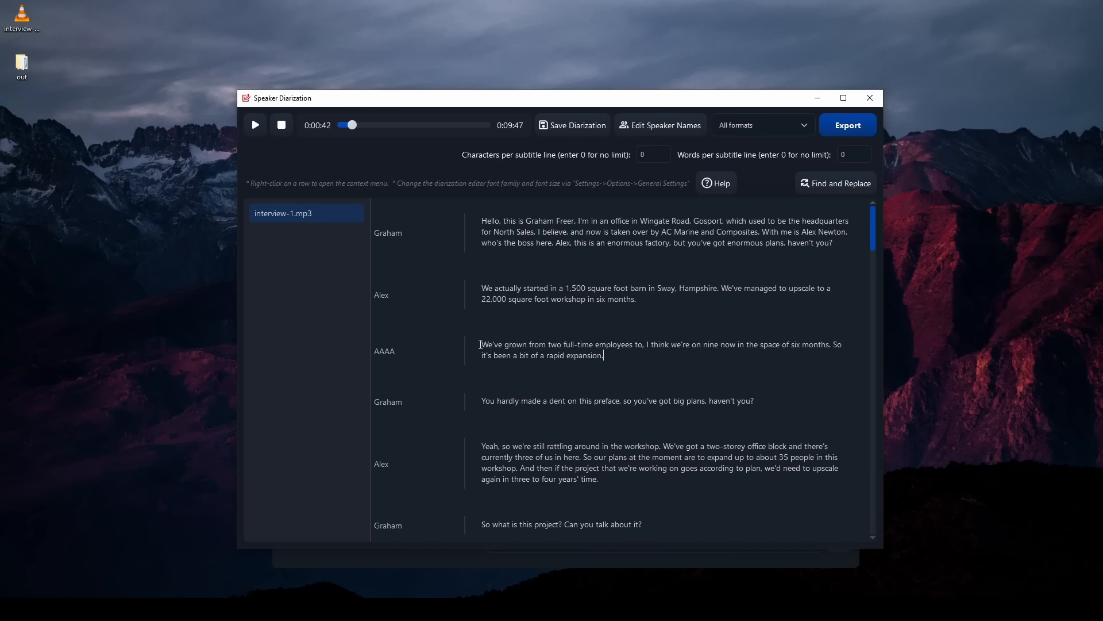
pyautogui.click(483, 346)
pyautogui.press('BackSpace')
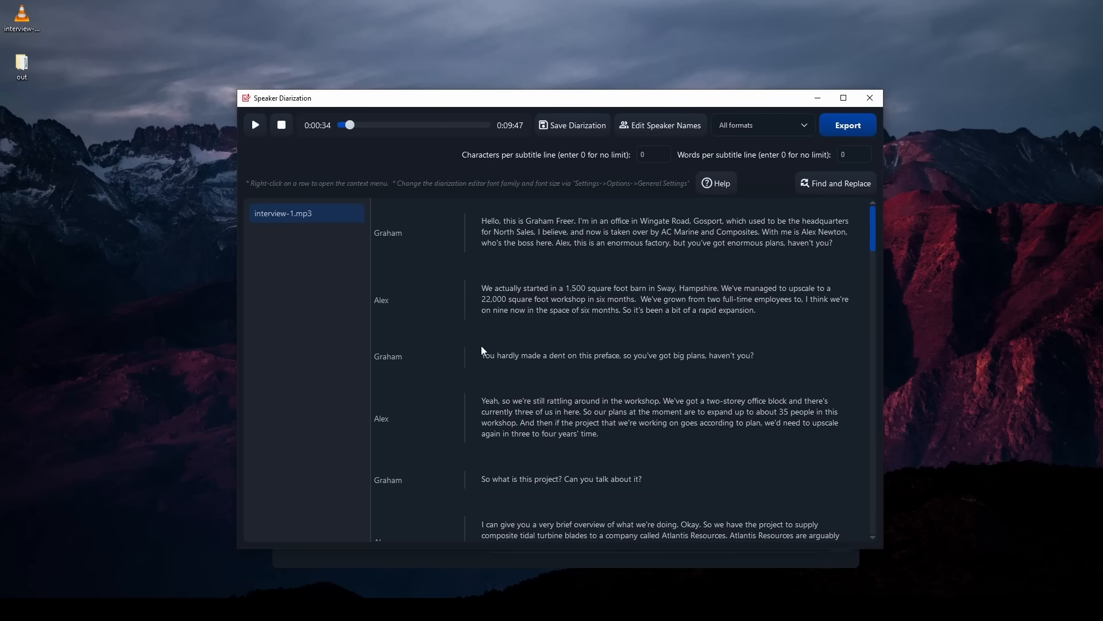
pyautogui.click(564, 298)
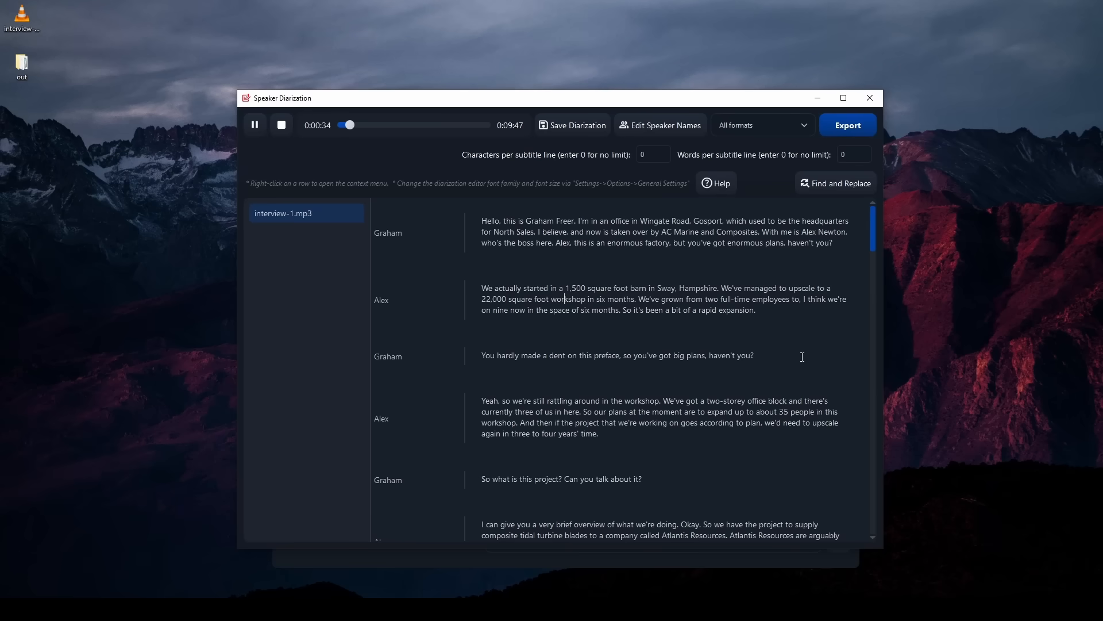
pyautogui.hotkey('ctrl', 'space')
# Save the diarization for future editing and close the Speaker Diarization window
pyautogui.click(571, 126)
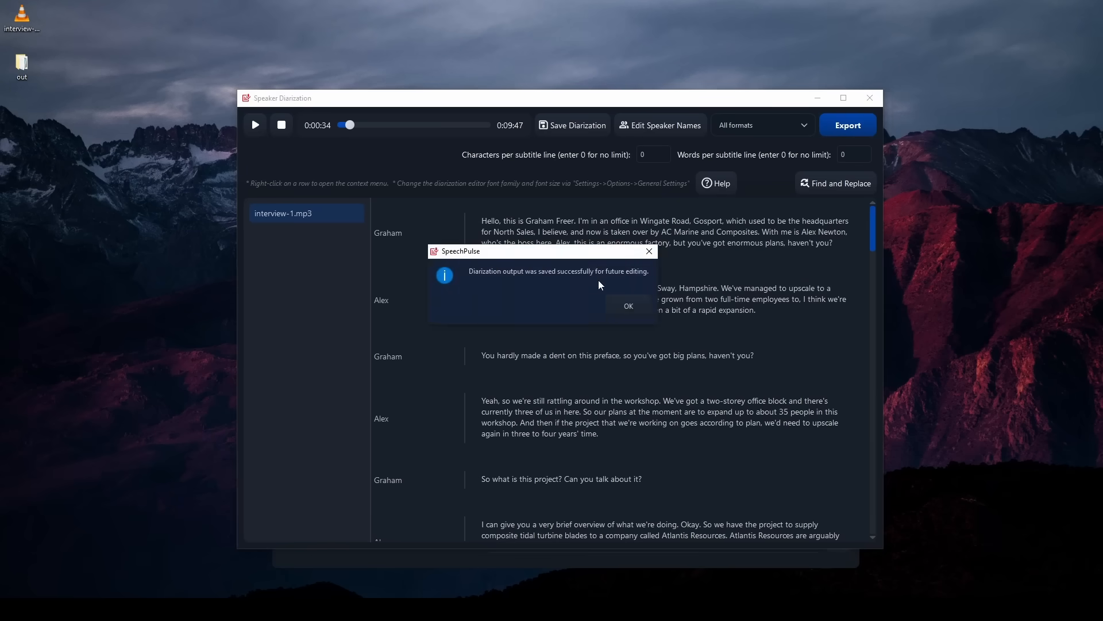
pyautogui.click(629, 306)
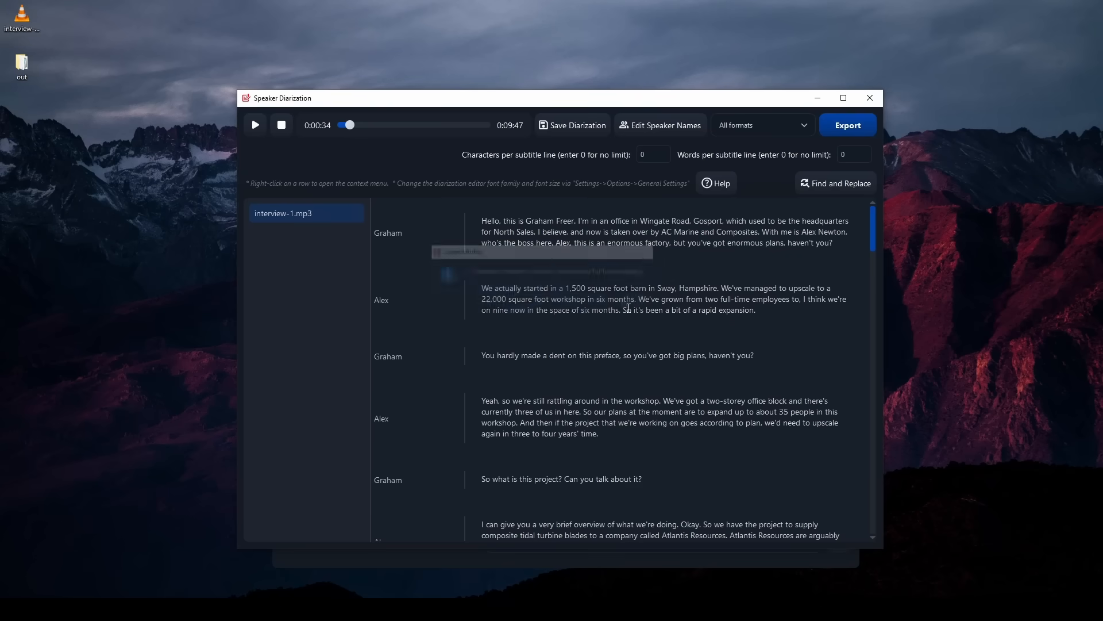
pyautogui.click(869, 97)
# Reopen the saved diarization interview-1.mp3_2025-06-12T22_04_41 to check its segments, and close it
pyautogui.click(549, 133)
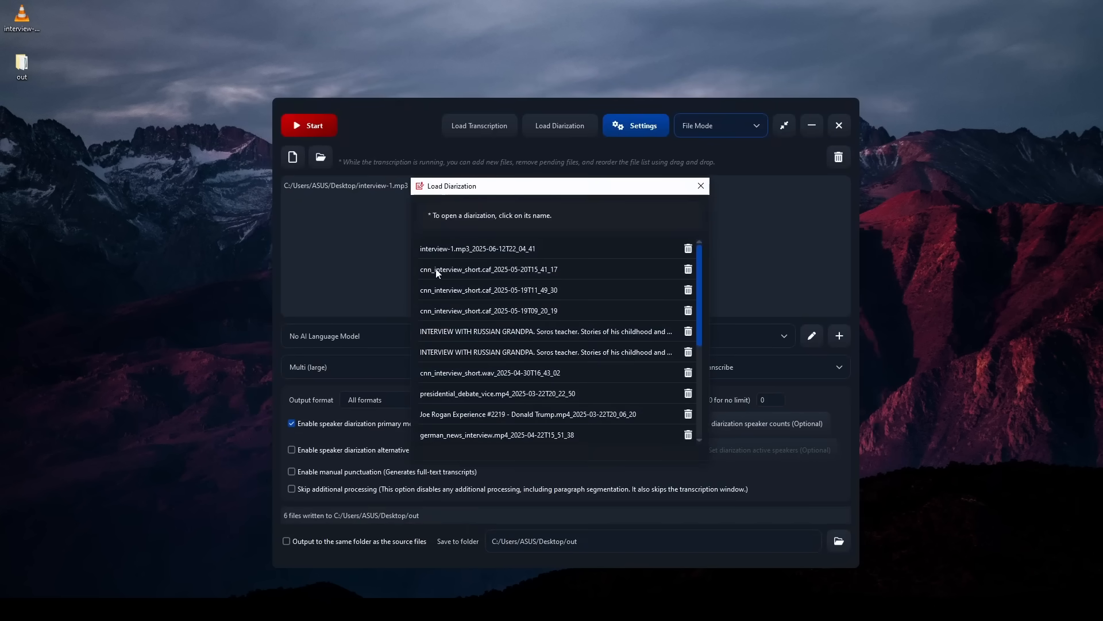
pyautogui.click(479, 246)
pyautogui.click(488, 222)
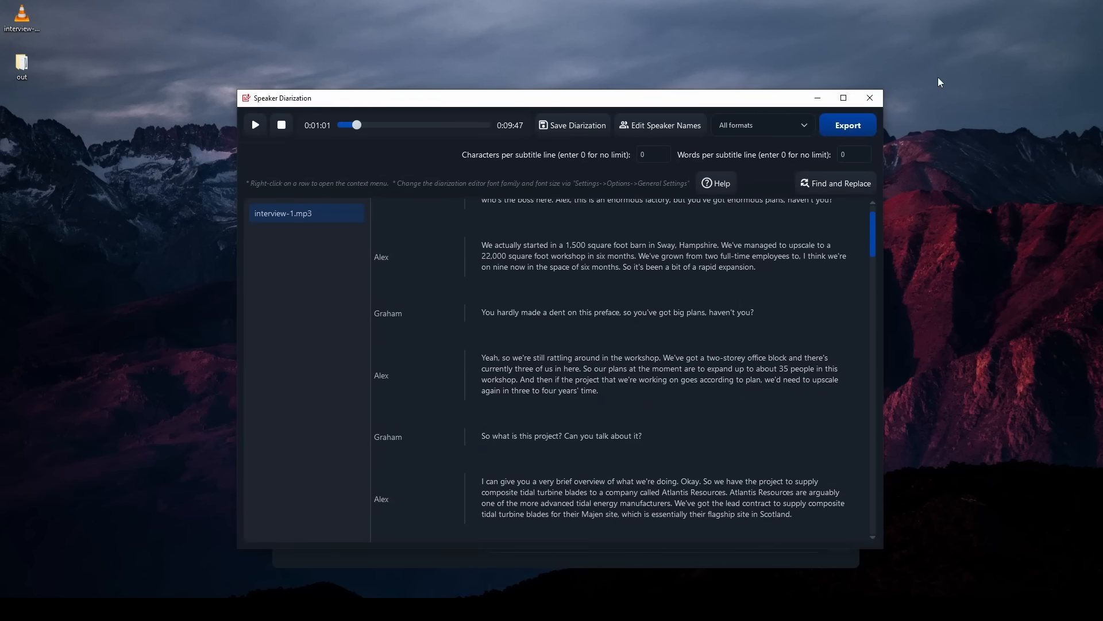
pyautogui.click(878, 99)
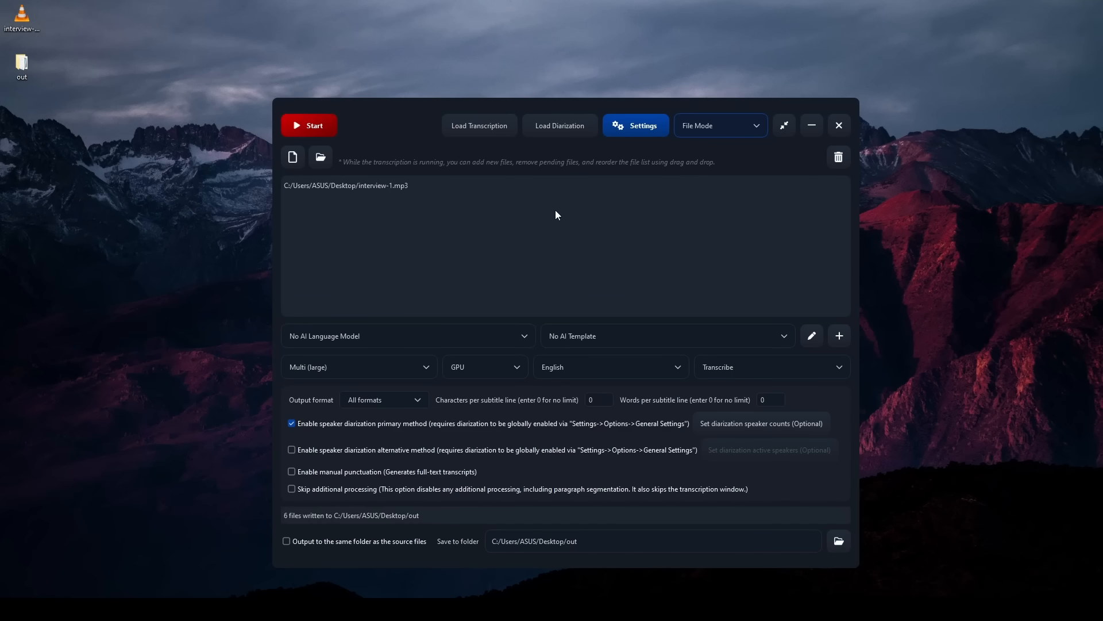
# Examine the file-mode speaker diarization options and the list of saved diarization speakers in the general settings, and close the options
pyautogui.click(644, 123)
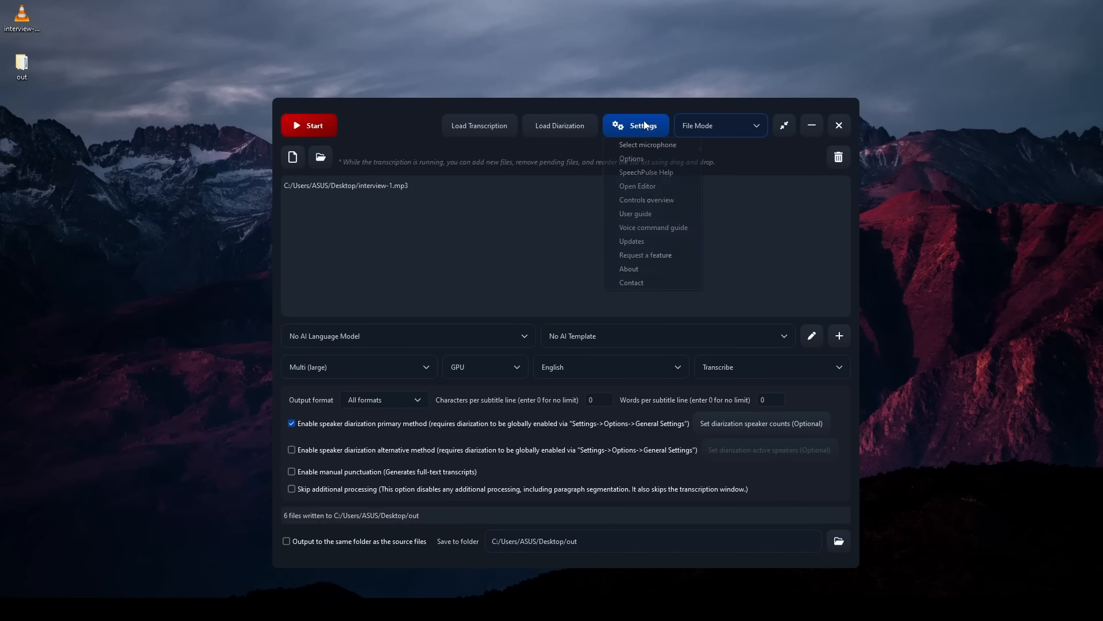
pyautogui.click(633, 159)
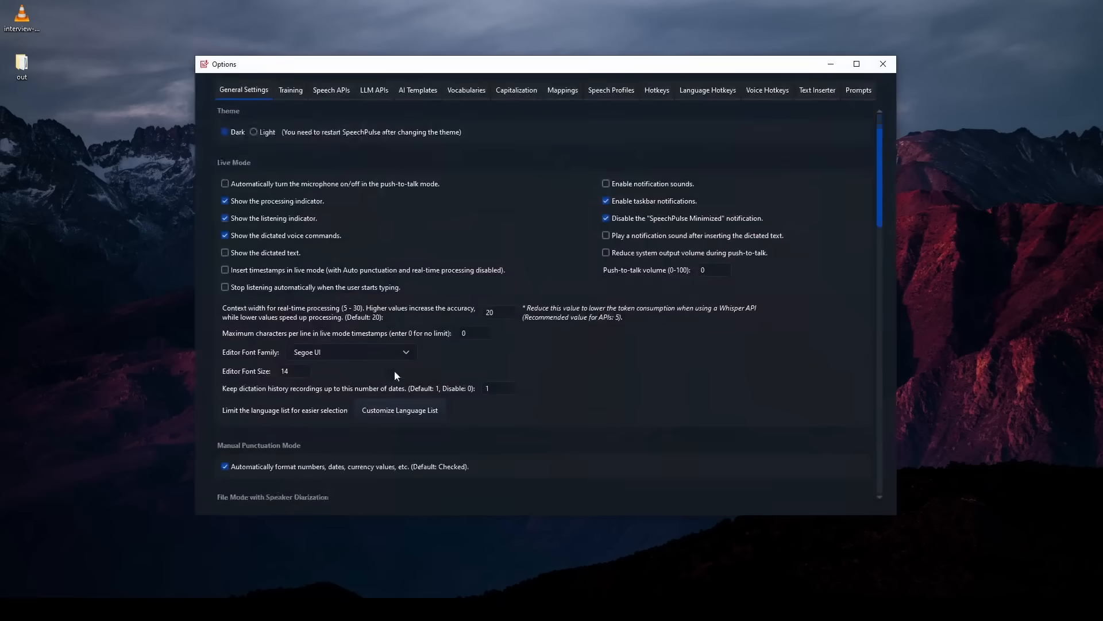
pyautogui.scroll(-10, 371, 374)
pyautogui.scroll(-10, 366, 373)
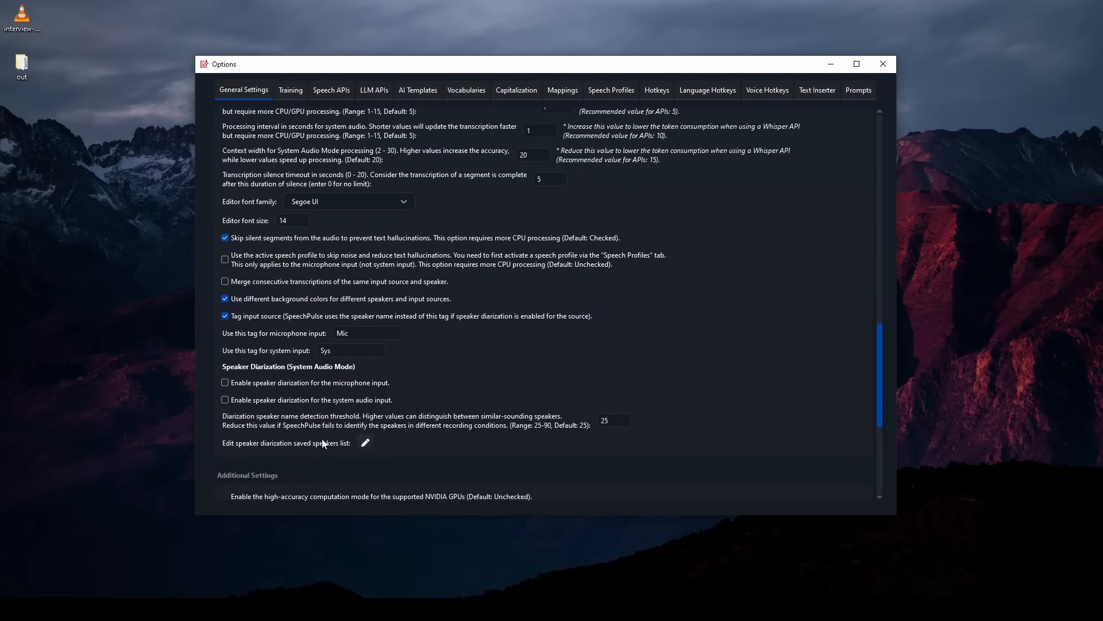
pyautogui.scroll(8, 322, 441)
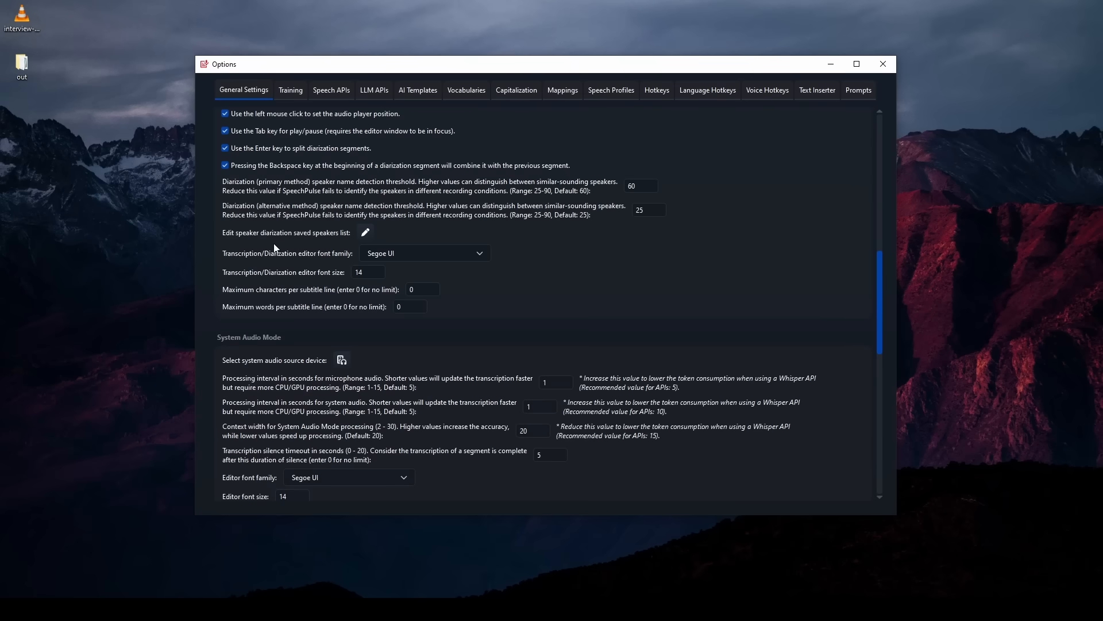
pyautogui.click(366, 233)
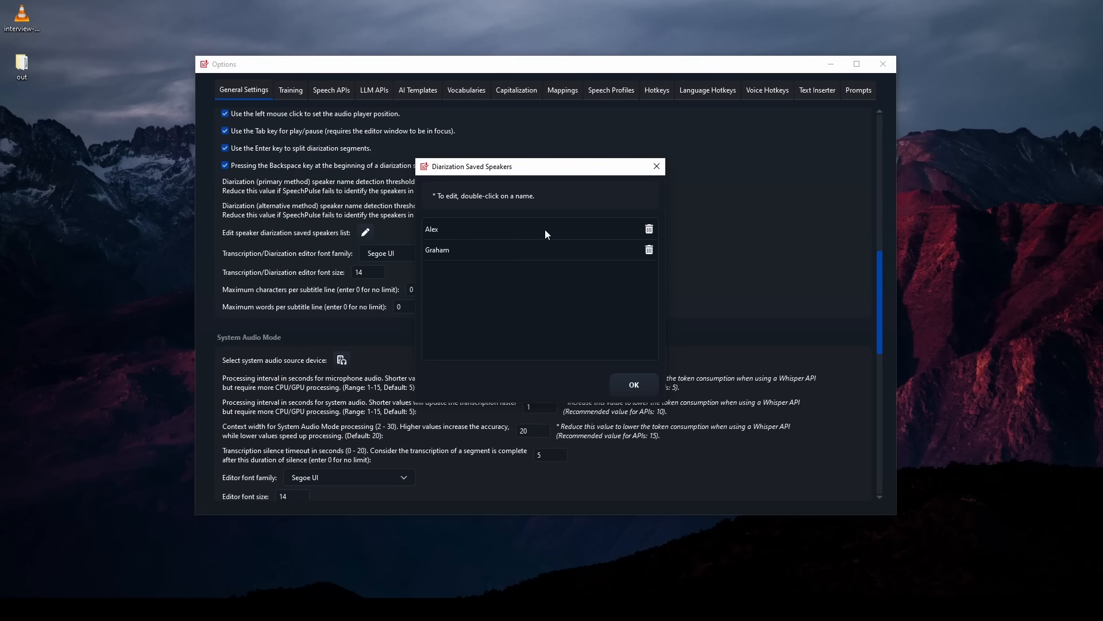
pyautogui.click(657, 167)
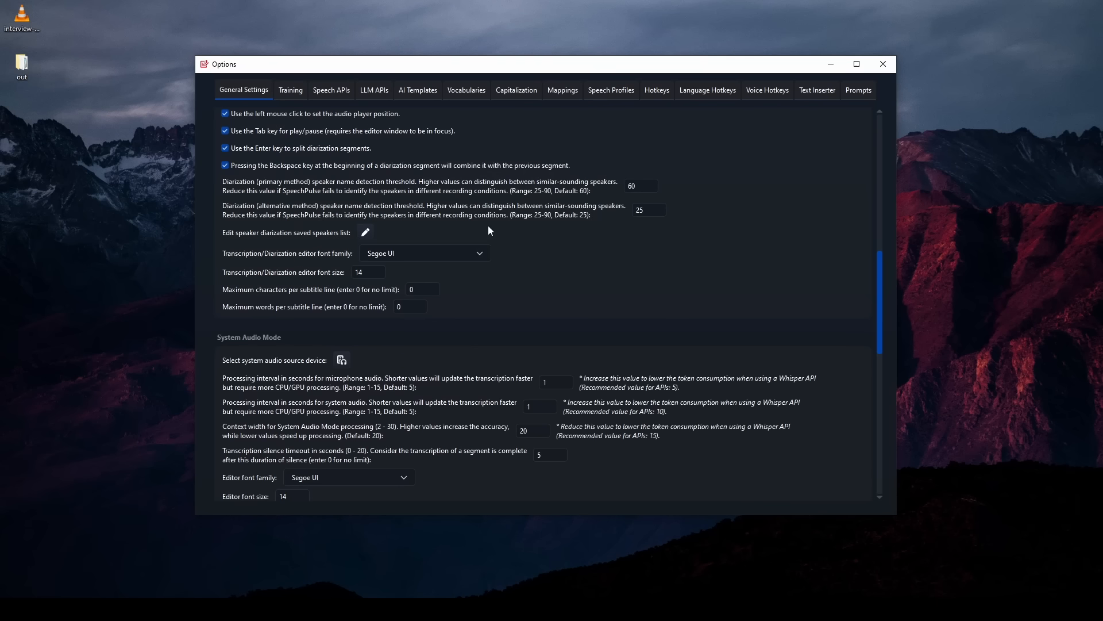
pyautogui.click(883, 64)
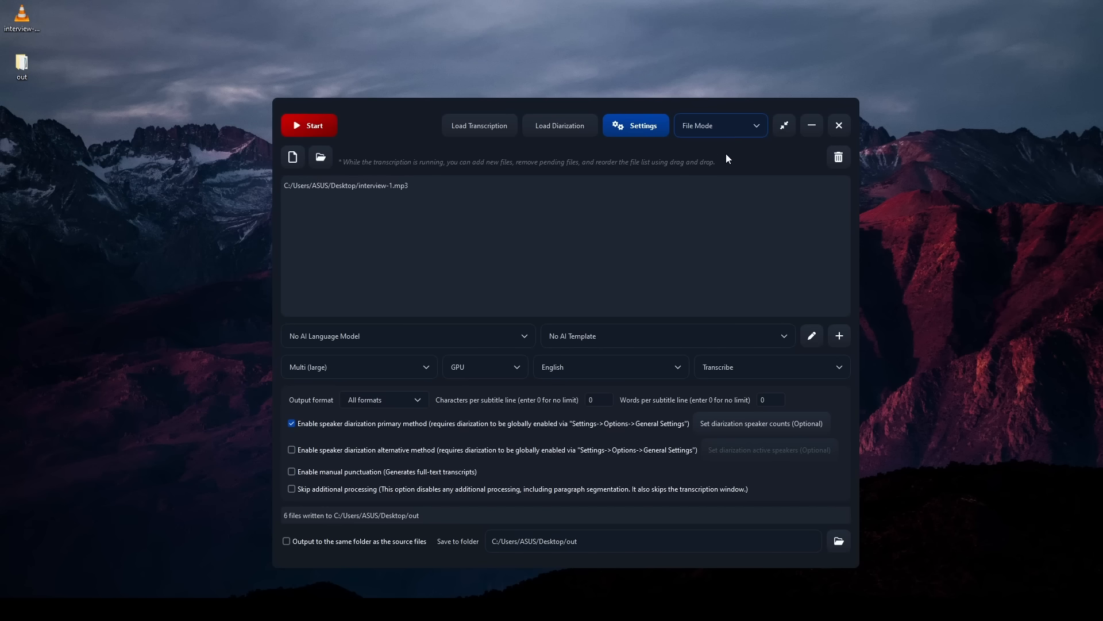
# Switch from File Mode to System Audio Mode
pyautogui.click(729, 124)
pyautogui.click(715, 181)
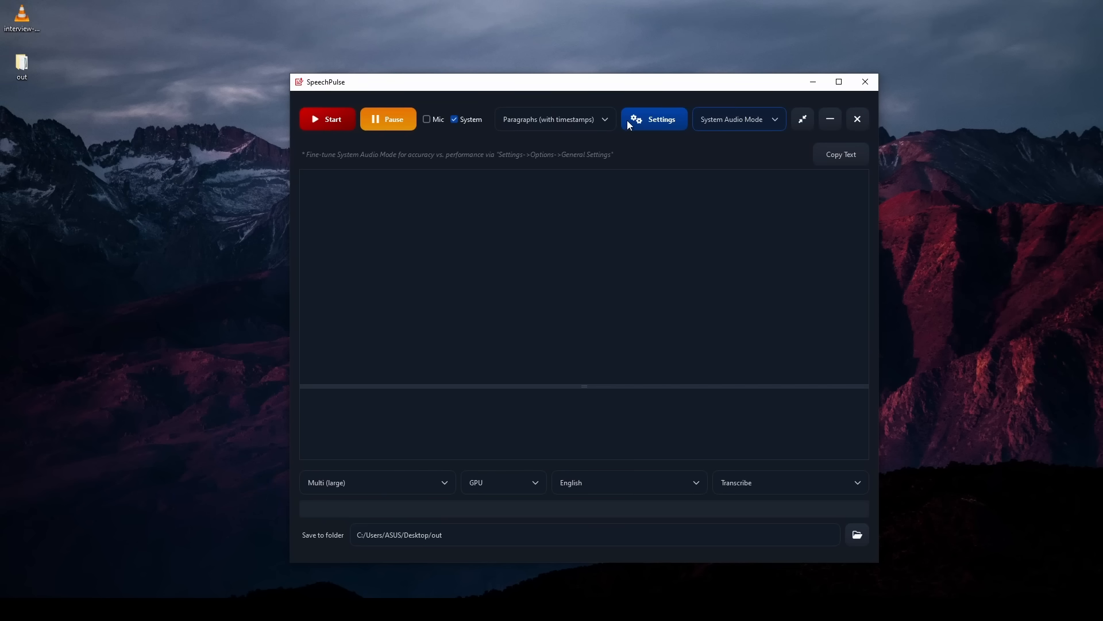
# Examine the System Audio Mode options and the available system audio source devices in the general settings, and close the options
pyautogui.click(640, 133)
pyautogui.click(646, 150)
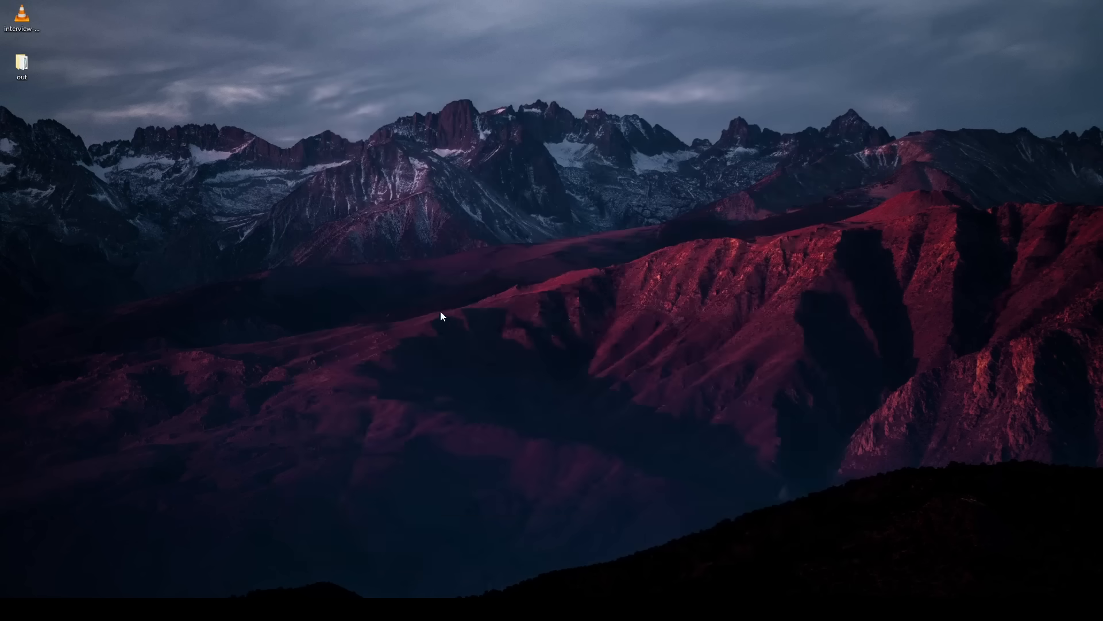
pyautogui.scroll(-12, 295, 323)
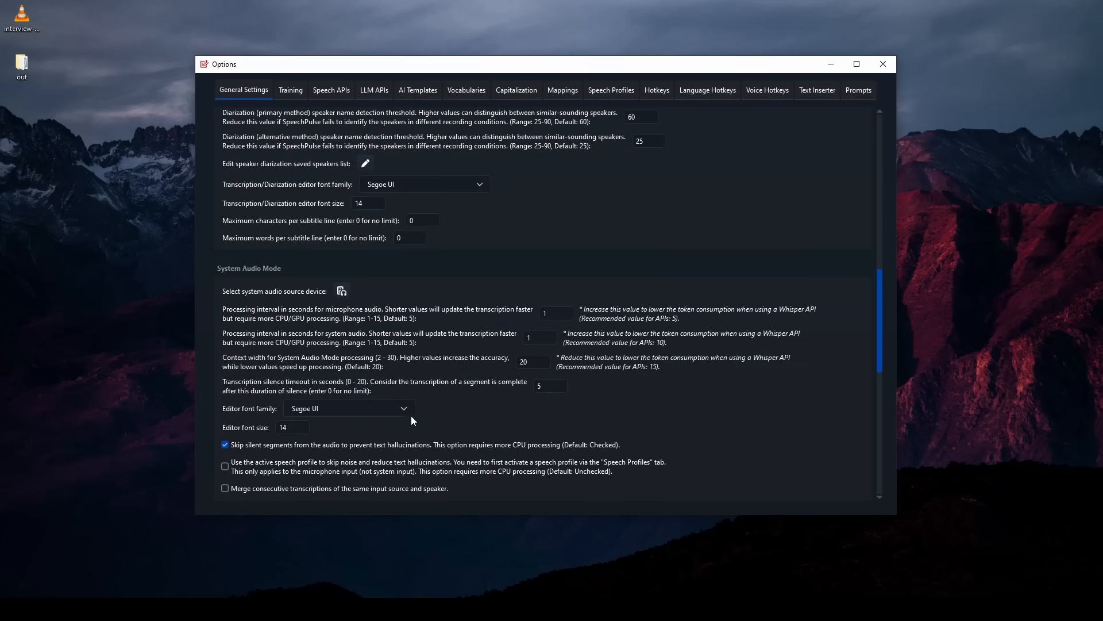
pyautogui.scroll(-1, 390, 416)
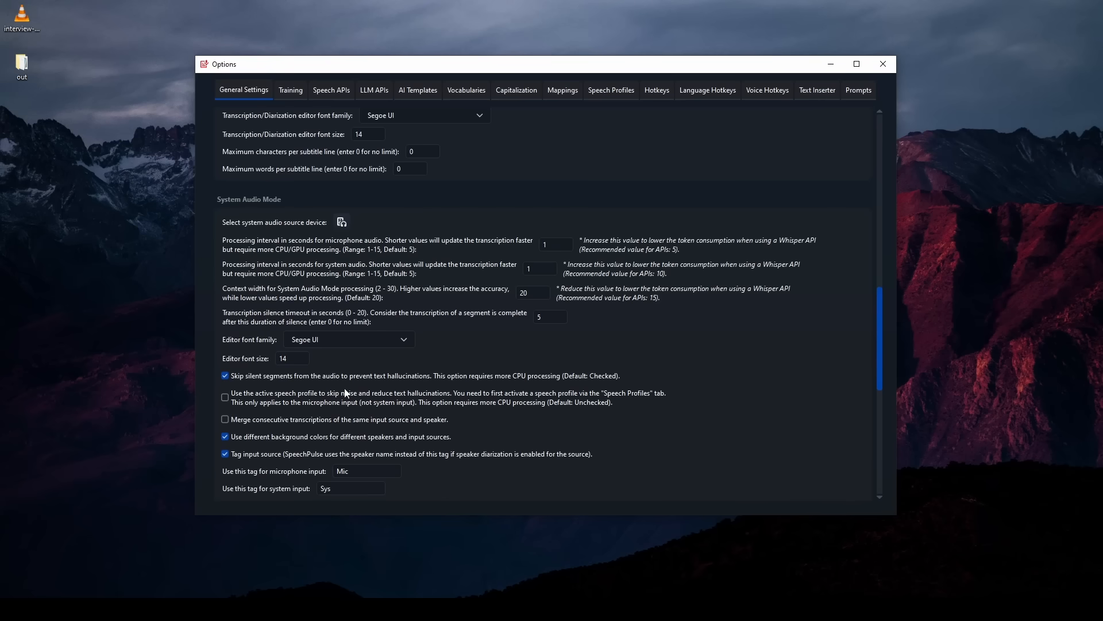
pyautogui.click(342, 223)
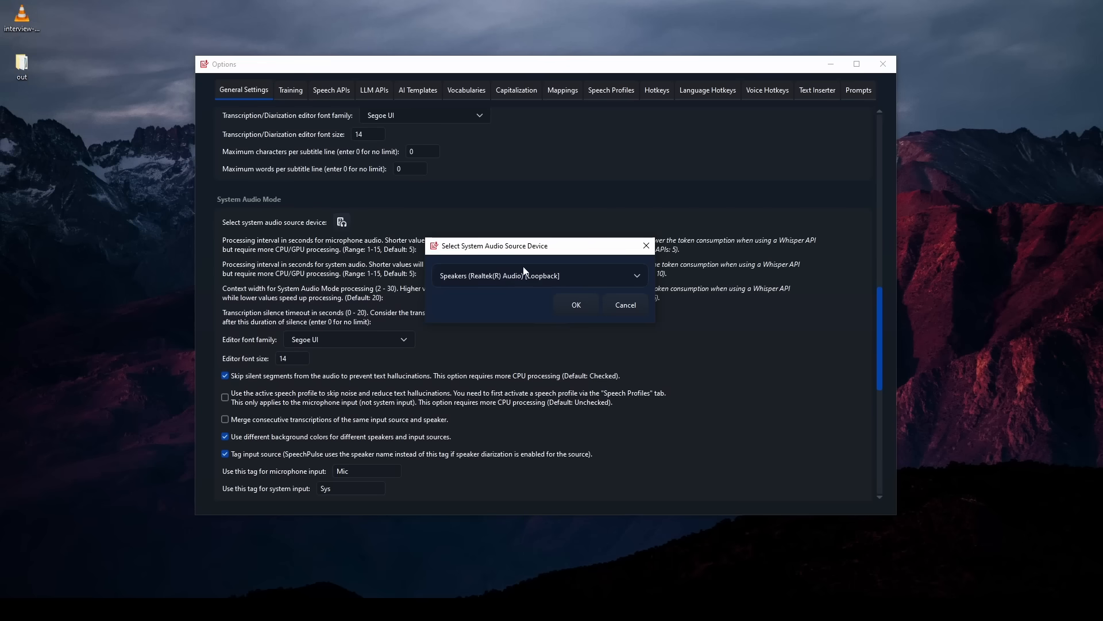
pyautogui.click(634, 276)
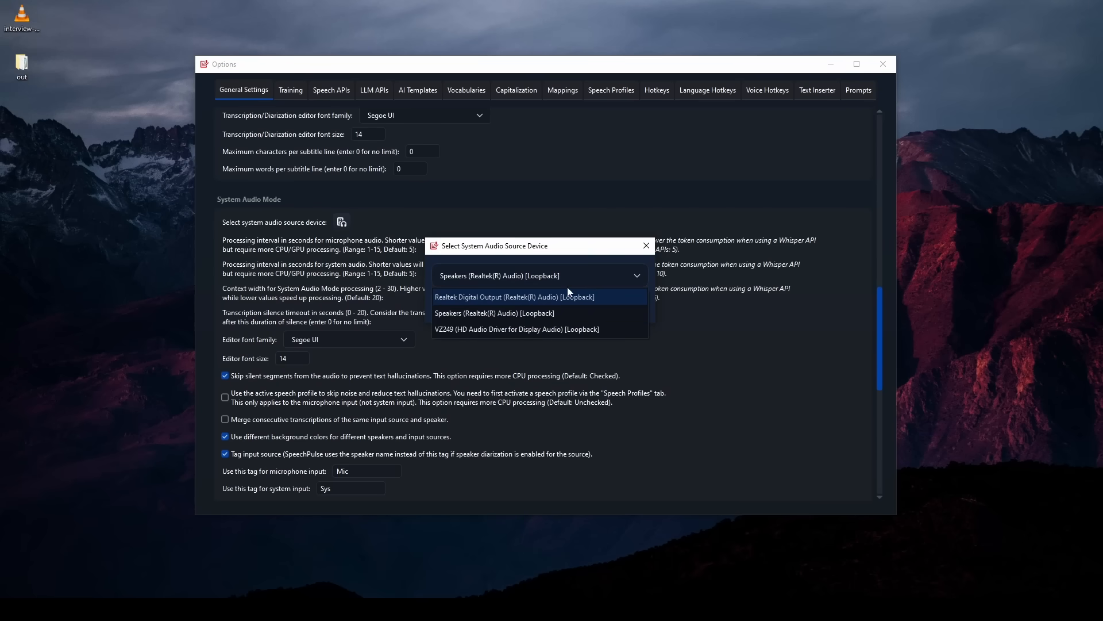
pyautogui.click(638, 275)
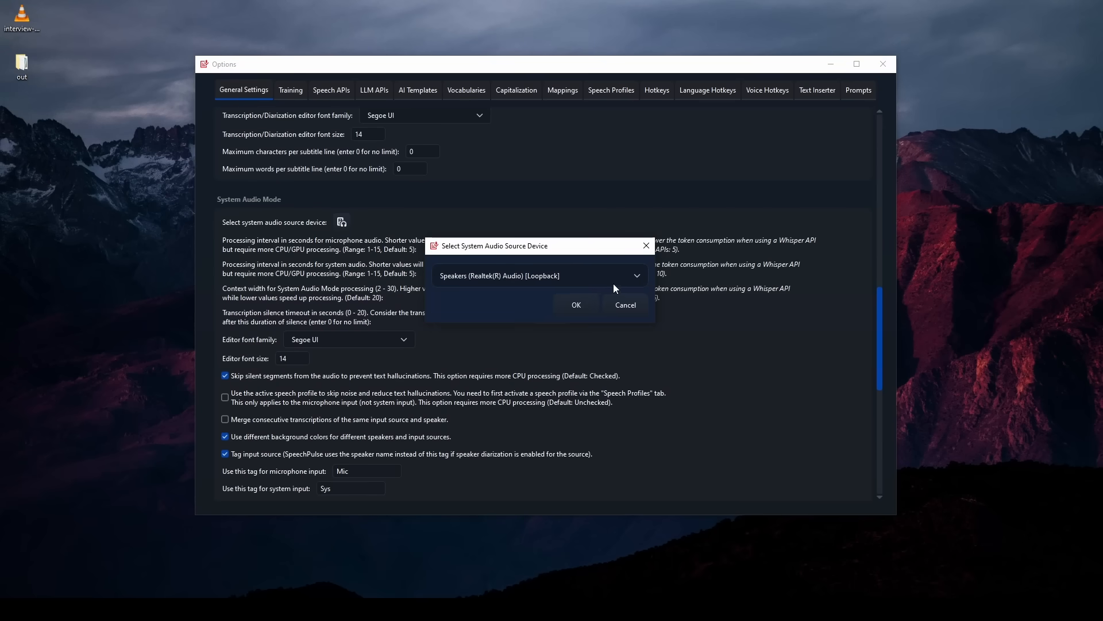
pyautogui.click(646, 246)
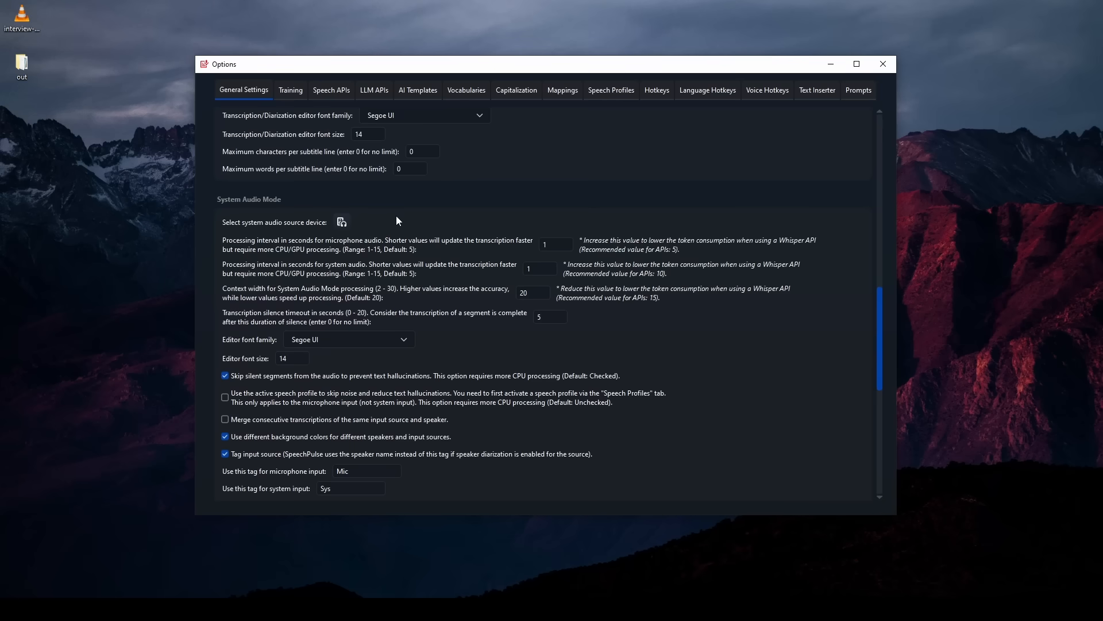
pyautogui.scroll(-5, 437, 258)
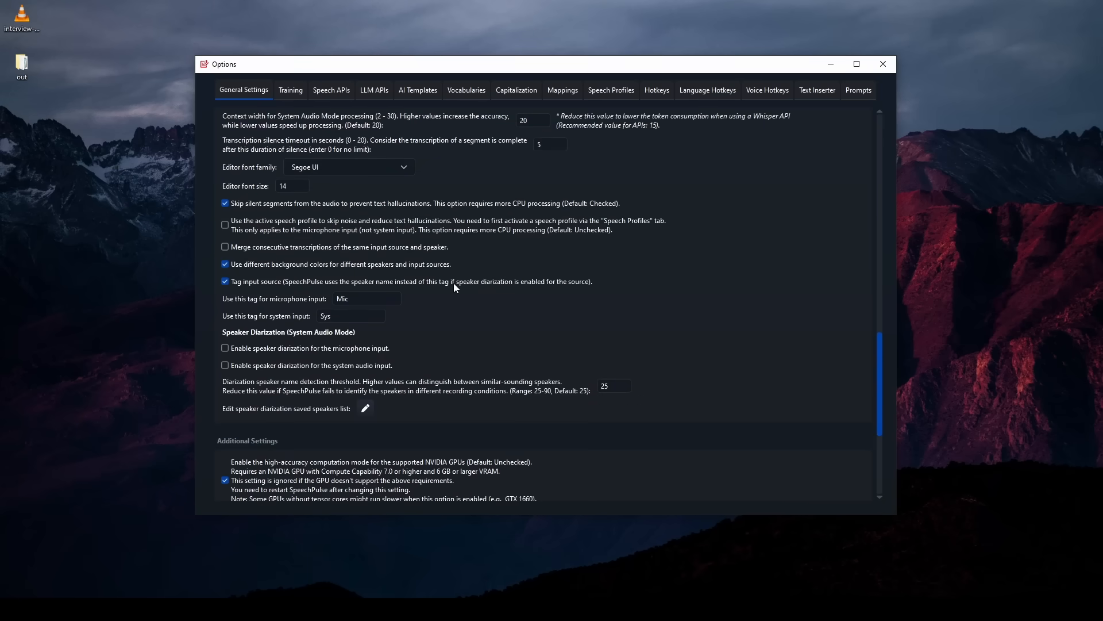
pyautogui.click(885, 63)
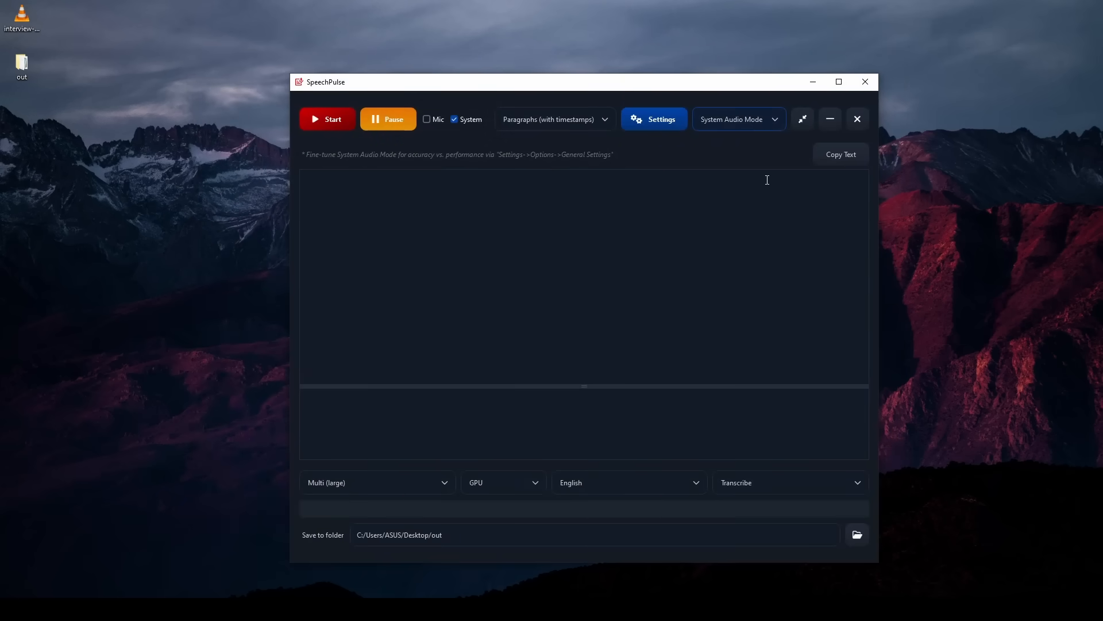
# Enlarge the upper transcript pane, start transcribing system audio, and play interview-1.mp3 from the desktop
pyautogui.moveTo(584, 385); pyautogui.dragTo(583, 423)
pyautogui.moveTo(593, 84); pyautogui.dragTo(643, 60)
pyautogui.click(391, 99)
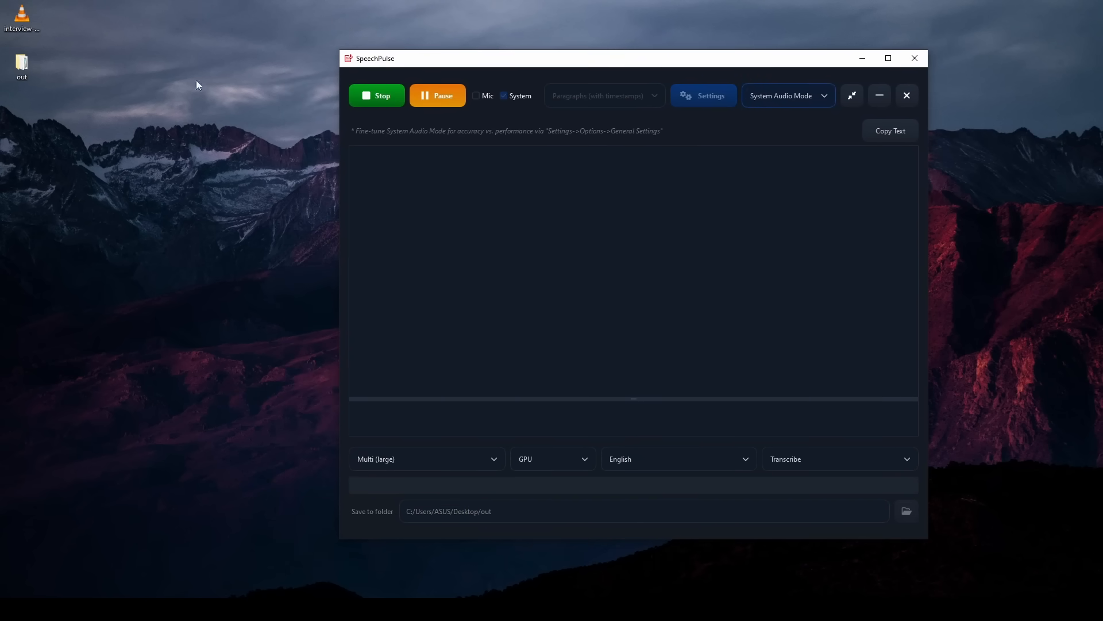
pyautogui.doubleClick(29, 31)
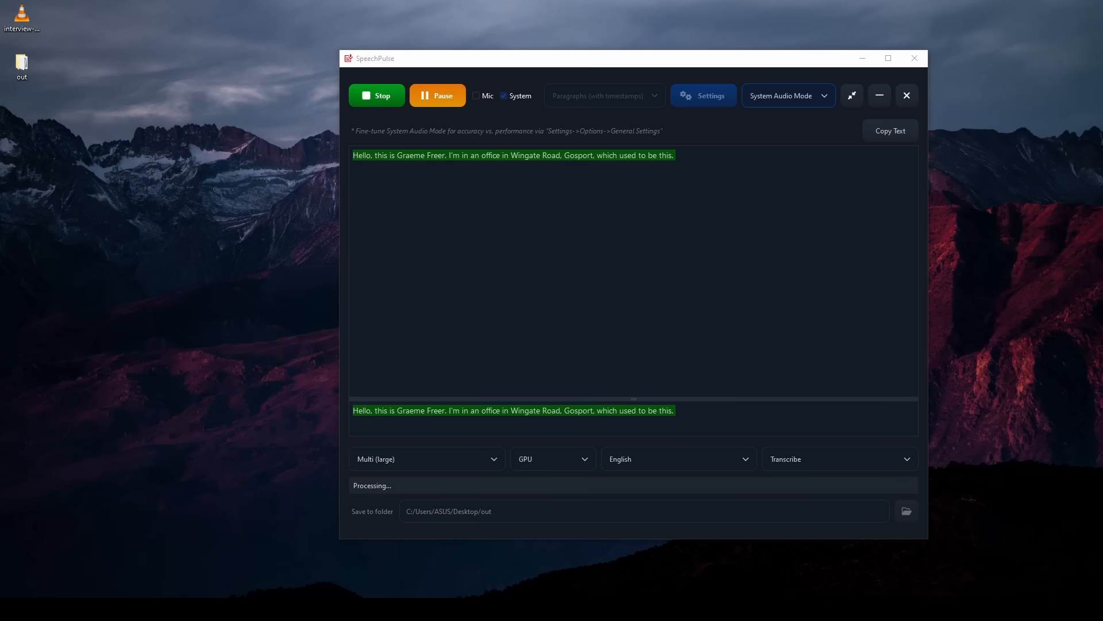
# Shrink the VLC player and place it beside the SpeechPulse window, and make the SpeechPulse window taller
pyautogui.moveTo(1102, 298); pyautogui.dragTo(405, 230)
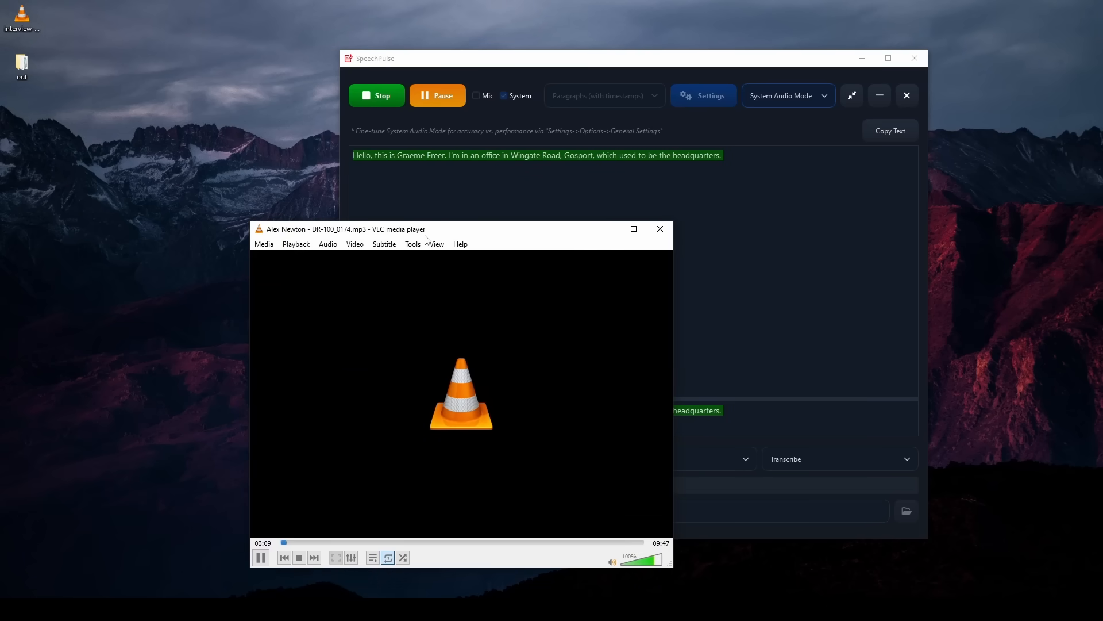
pyautogui.moveTo(672, 566); pyautogui.dragTo(521, 488)
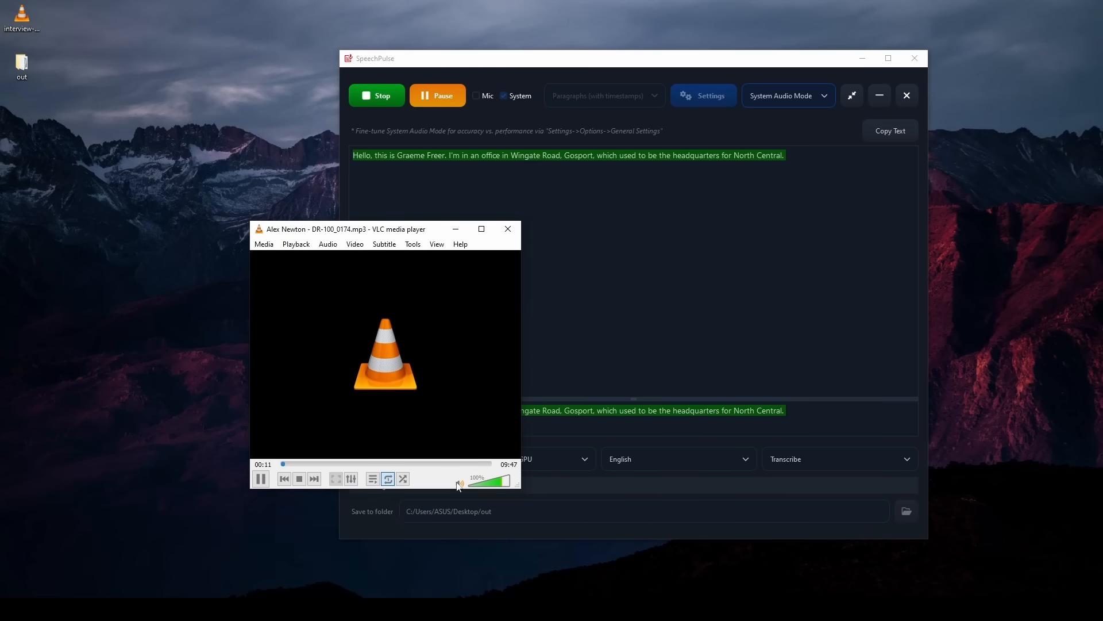
pyautogui.moveTo(347, 236); pyautogui.dragTo(116, 181)
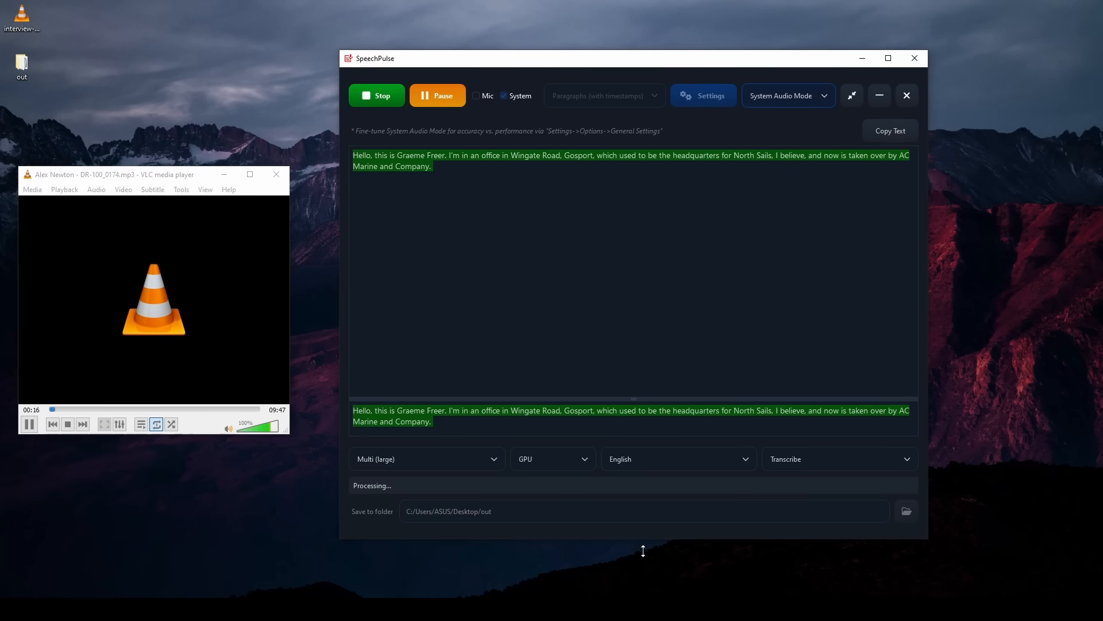
pyautogui.moveTo(642, 538); pyautogui.dragTo(642, 592)
pyautogui.moveTo(644, 51); pyautogui.dragTo(644, 15)
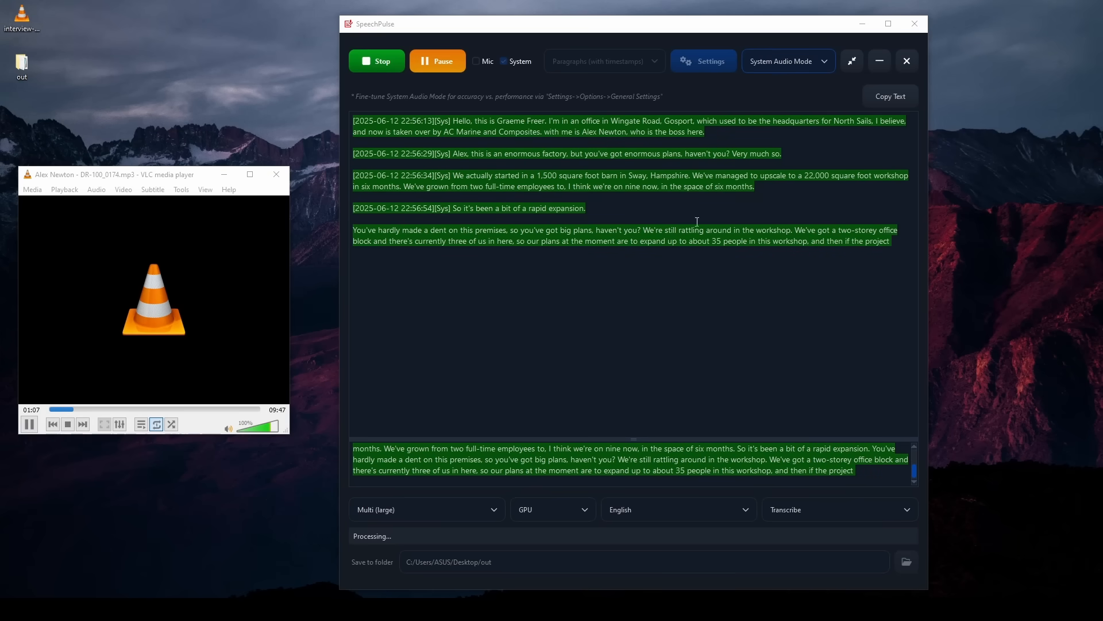
# Stop the system audio transcription and pause the interview playback in VLC
pyautogui.click(365, 65)
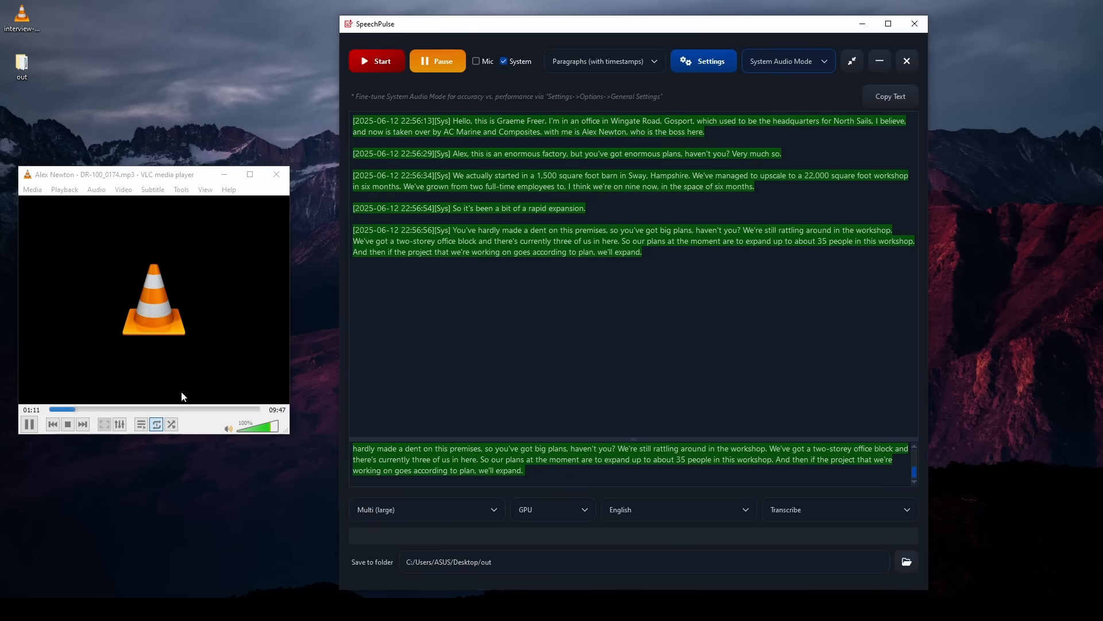
pyautogui.click(30, 425)
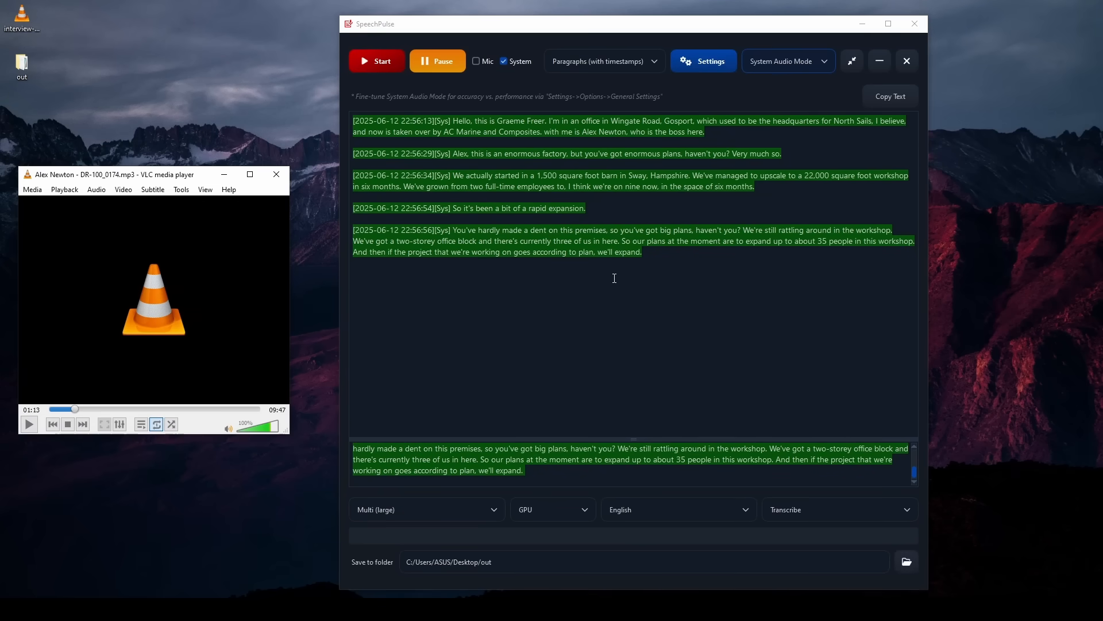
pyautogui.click(664, 264)
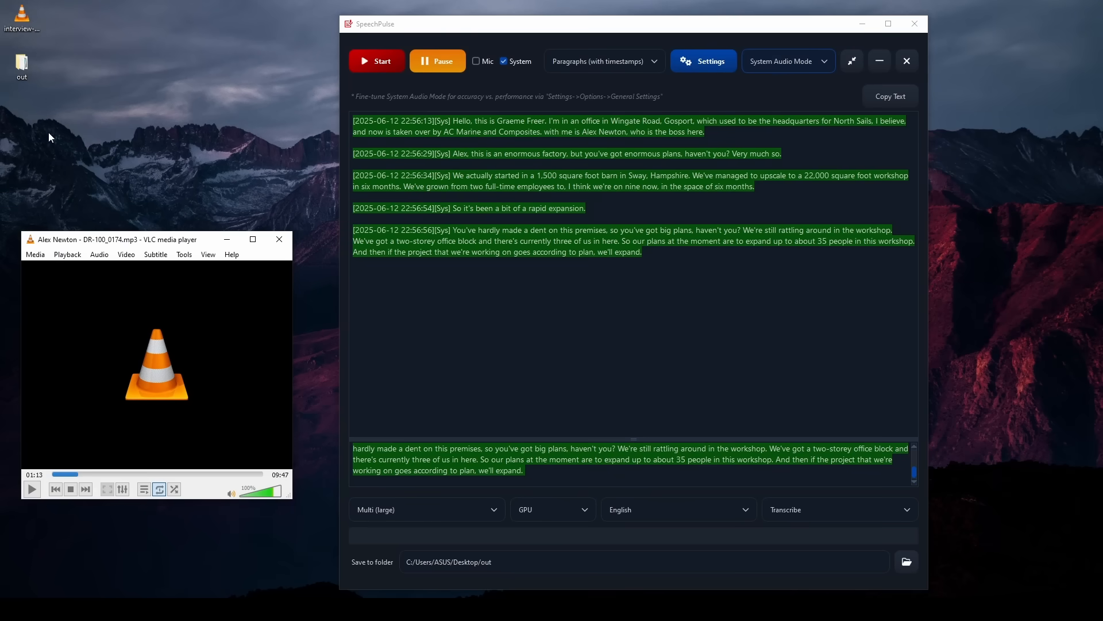
# Open the 2025-06-12T22_56_11 folder inside the out folder, read the system.txt transcript, and close it
pyautogui.click(10, 73)
pyautogui.doubleClick(11, 73)
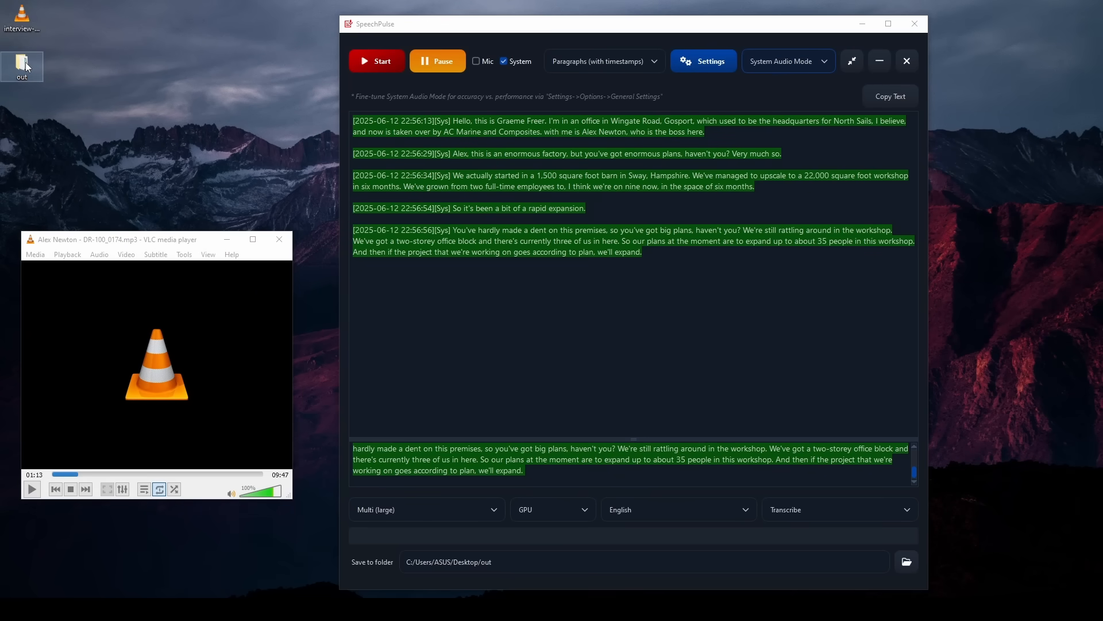
pyautogui.moveTo(364, 166); pyautogui.dragTo(590, 170)
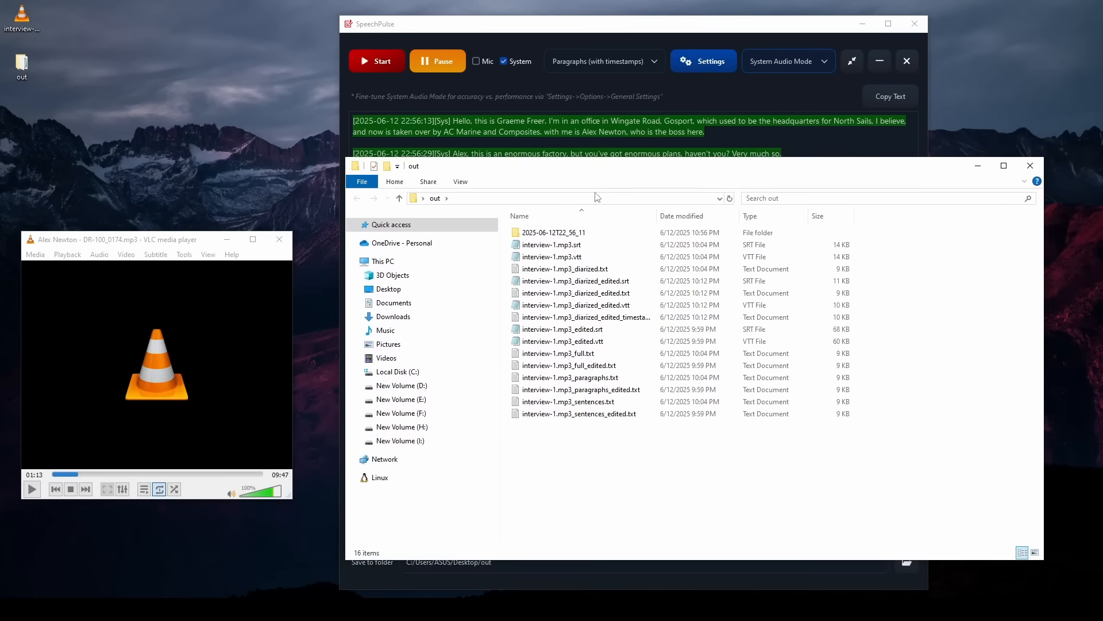
pyautogui.doubleClick(555, 233)
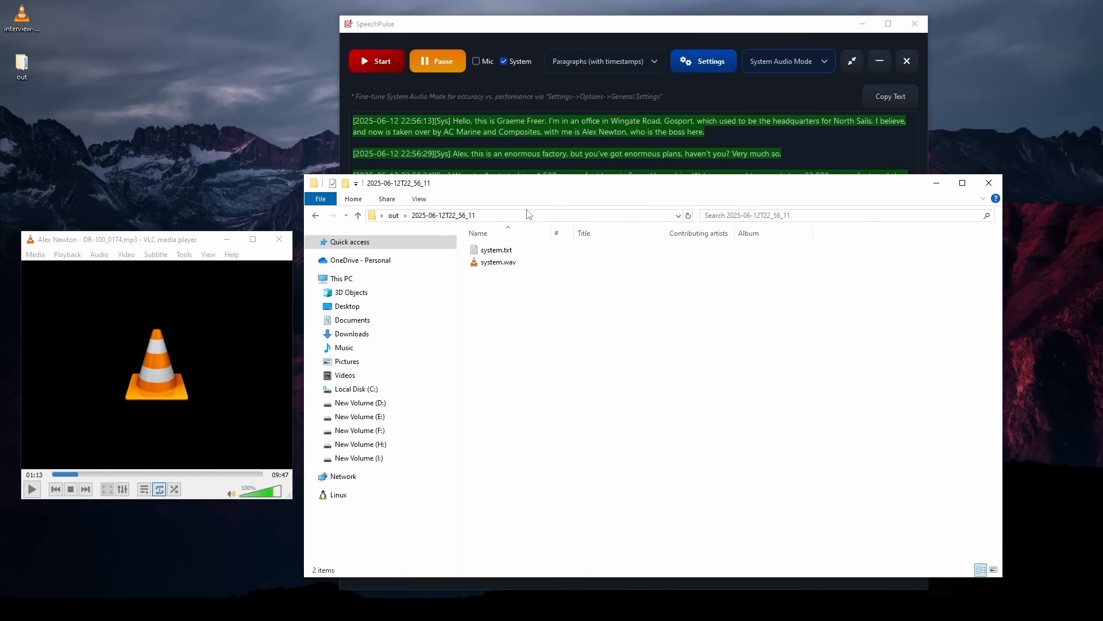
pyautogui.click(504, 249)
pyautogui.doubleClick(504, 250)
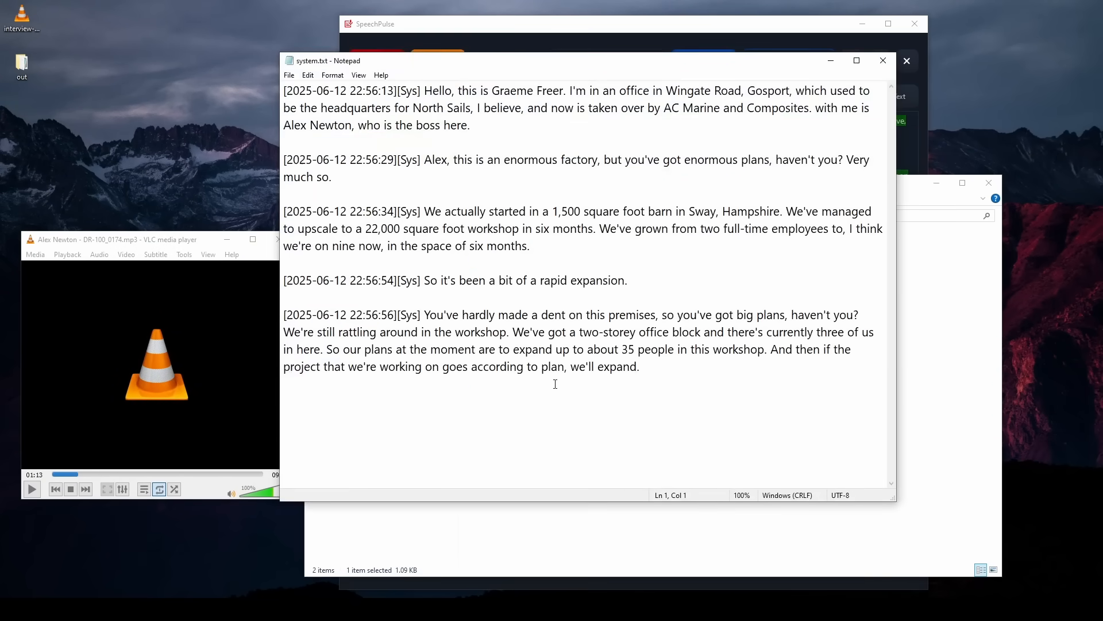
pyautogui.click(883, 61)
# Play the recorded system.wav, skip ahead to 00:51, and close the player and the folder window
pyautogui.click(498, 264)
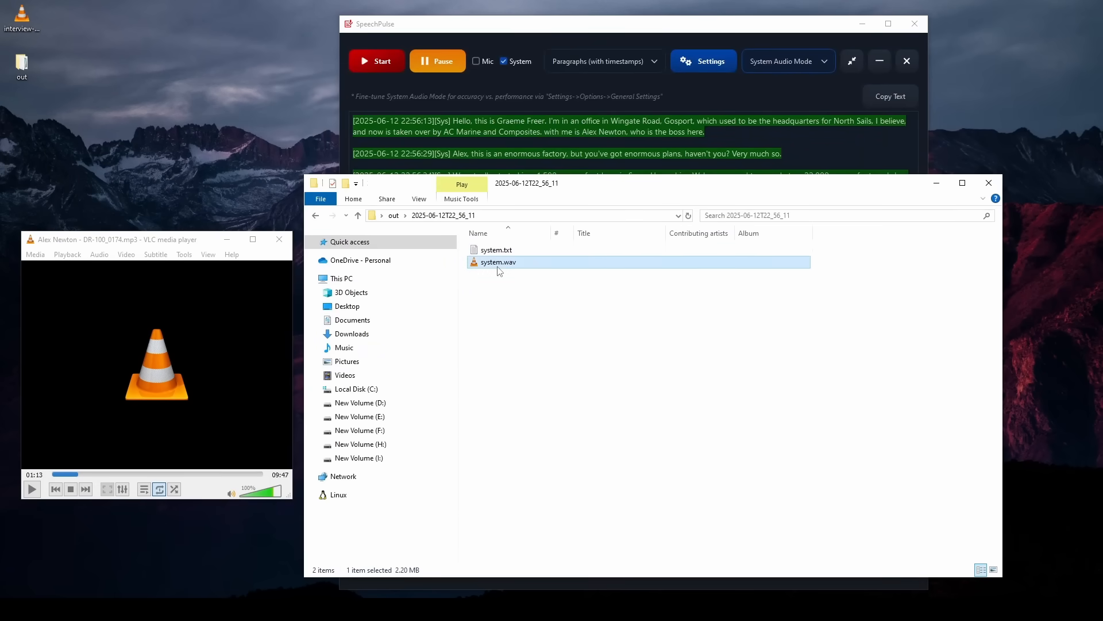
pyautogui.doubleClick(498, 264)
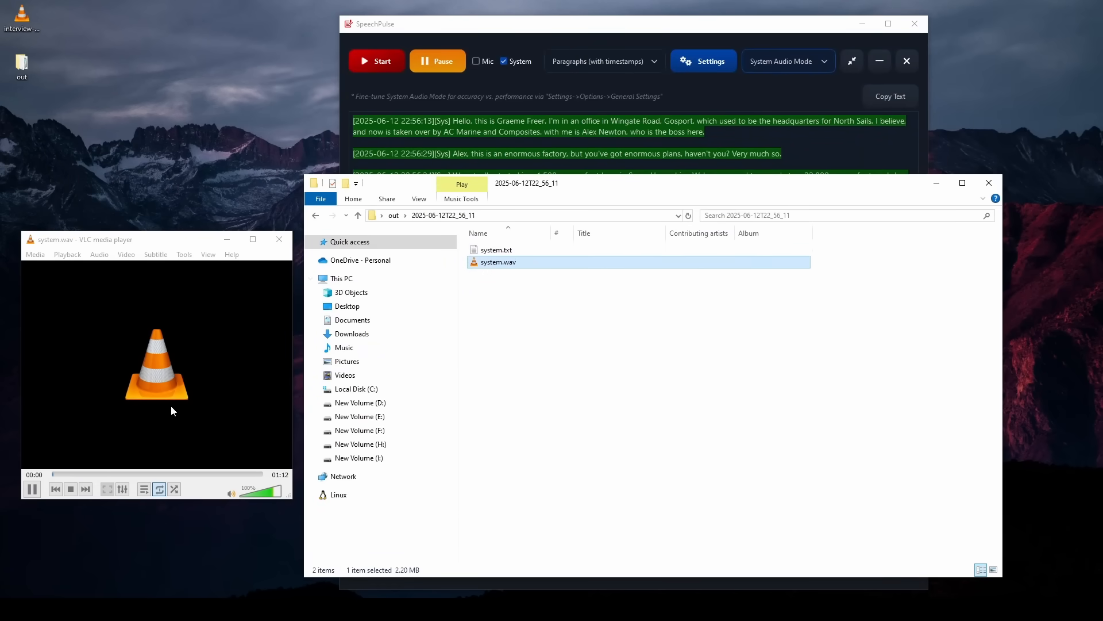
pyautogui.click(58, 474)
pyautogui.moveTo(58, 475); pyautogui.dragTo(205, 471)
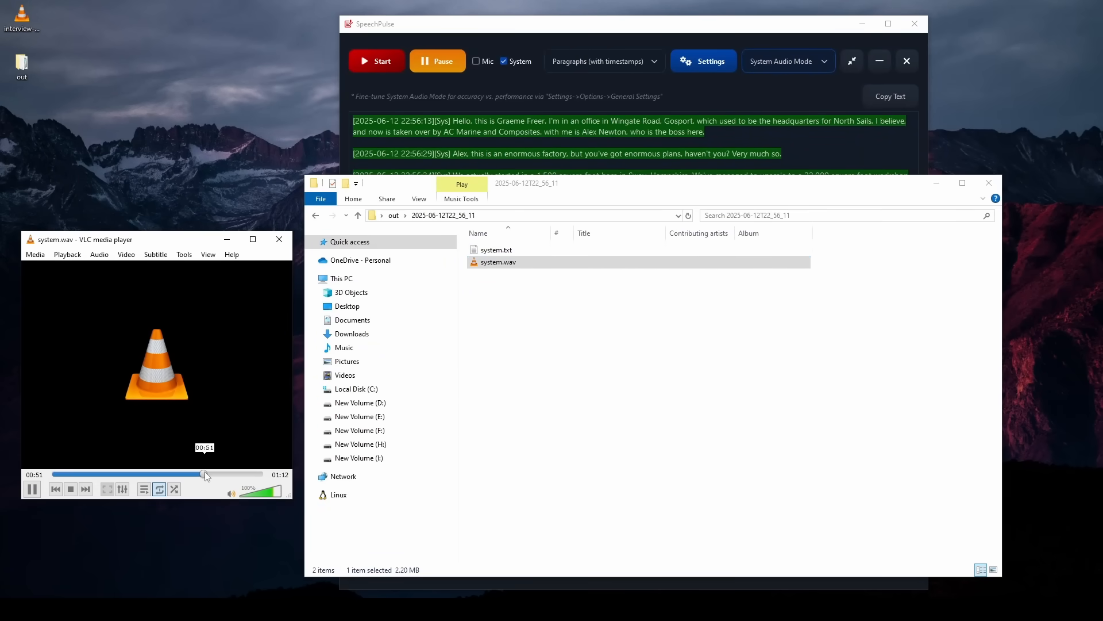
pyautogui.click(280, 239)
pyautogui.click(989, 183)
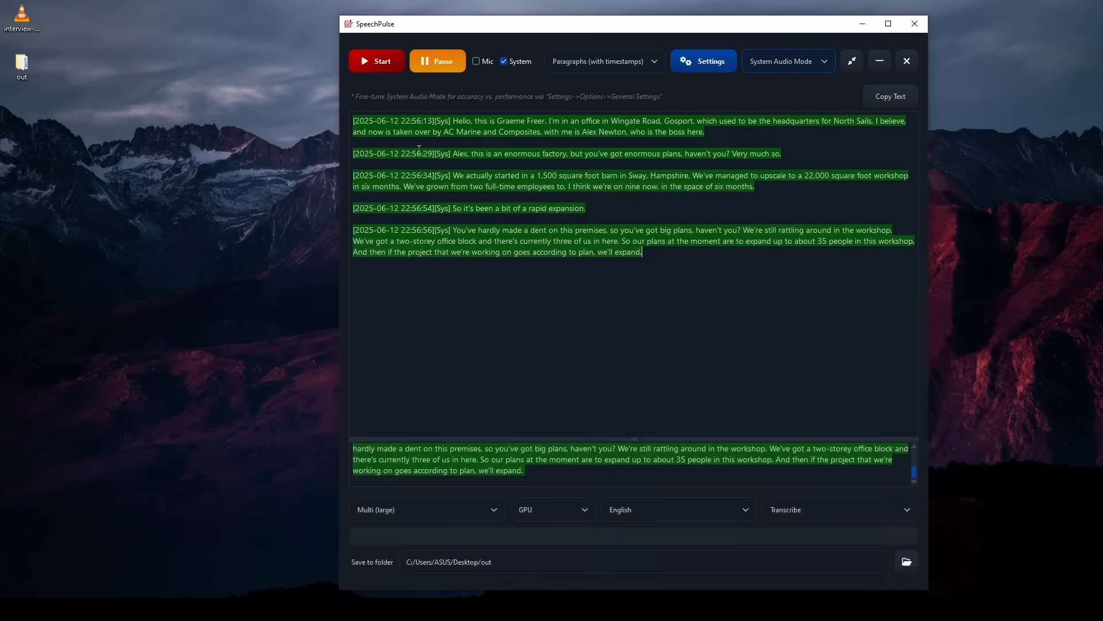
# Enable the microphone alongside system audio, transcribe both while interview-1.mp3 plays, and stop the transcription and the playback
pyautogui.click(476, 61)
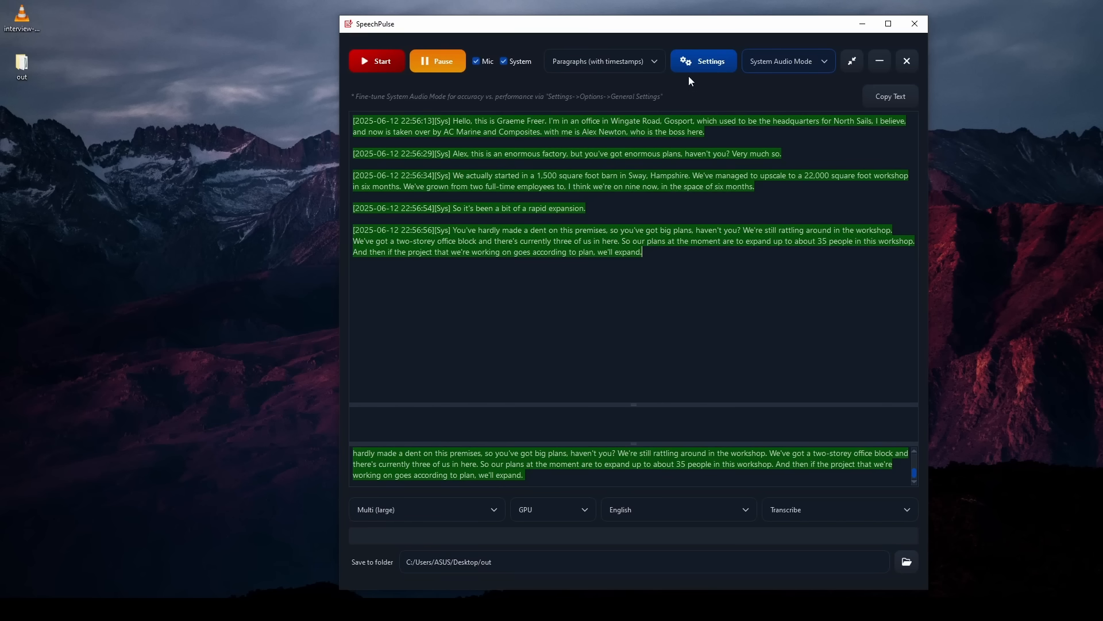
pyautogui.click(384, 61)
pyautogui.click(26, 24)
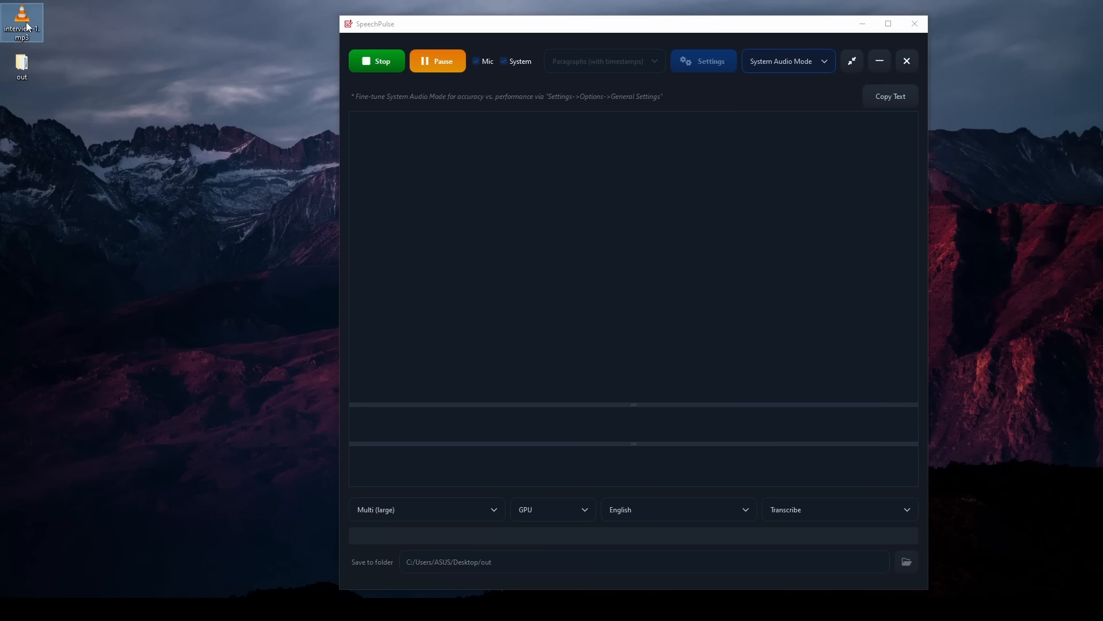
pyautogui.doubleClick(26, 25)
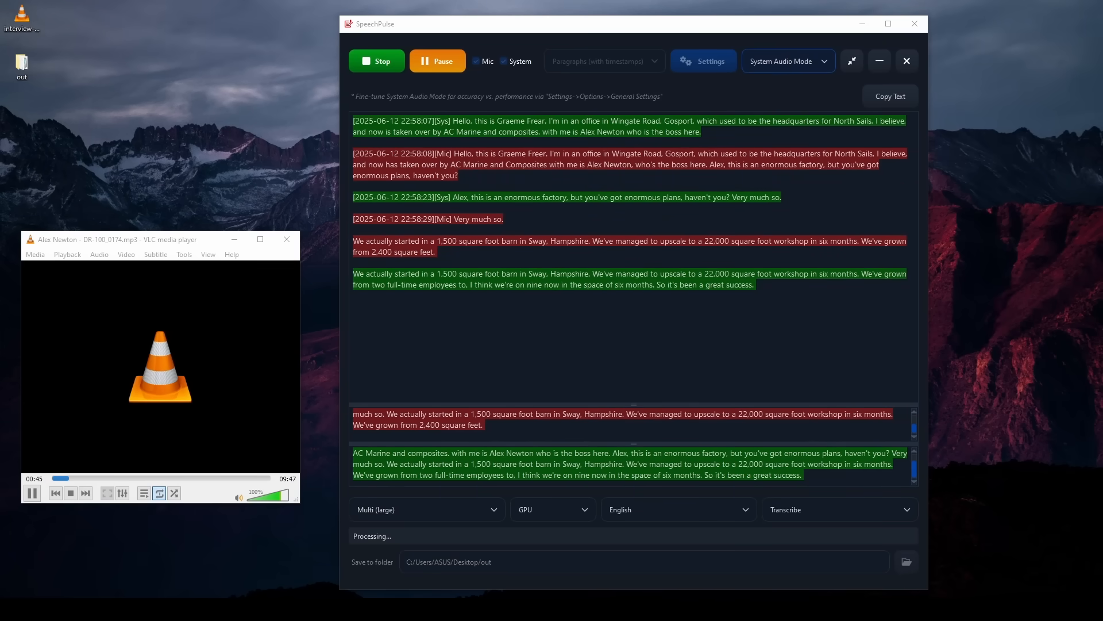
pyautogui.click(387, 66)
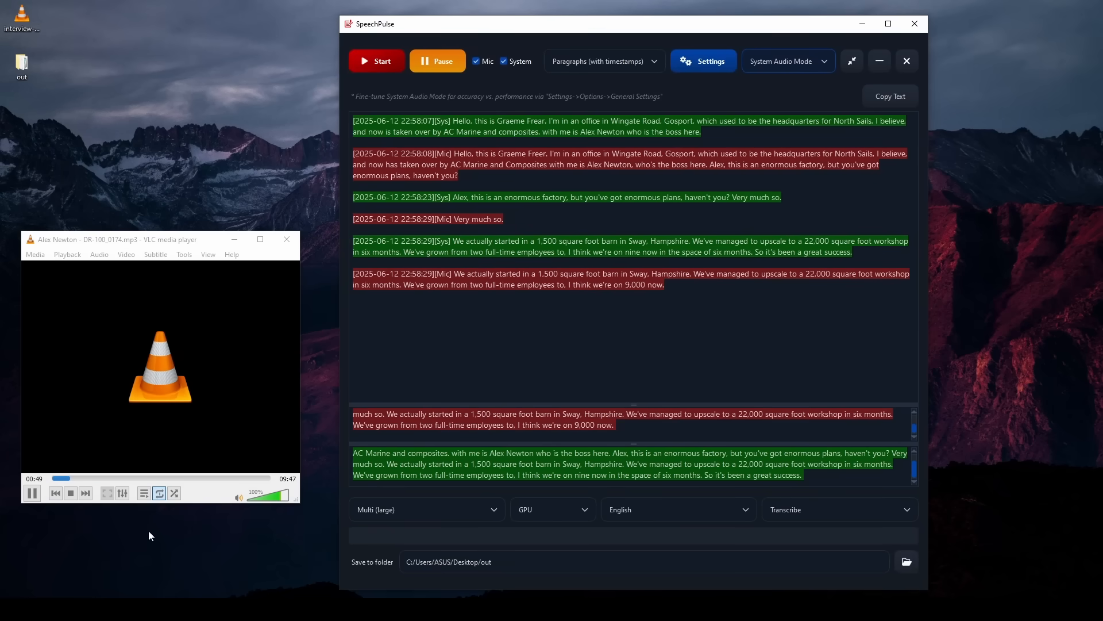
pyautogui.click(32, 493)
# Open the 2025-06-12T22_58_06 folder inside the out folder, check the mic.txt transcript, and close it
pyautogui.doubleClick(11, 70)
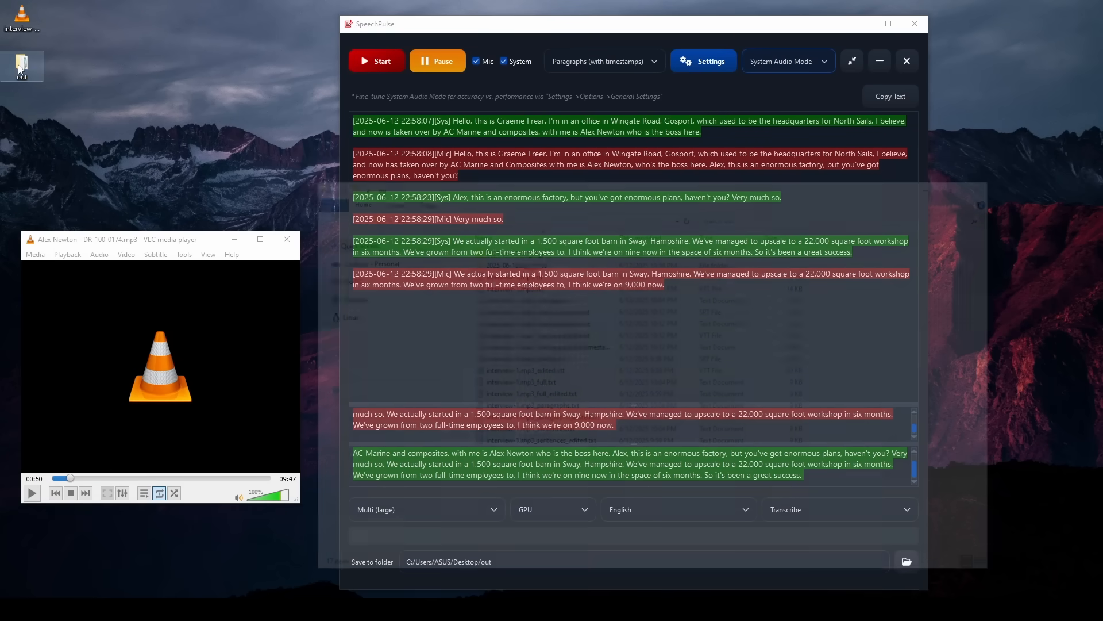
pyautogui.doubleClick(534, 251)
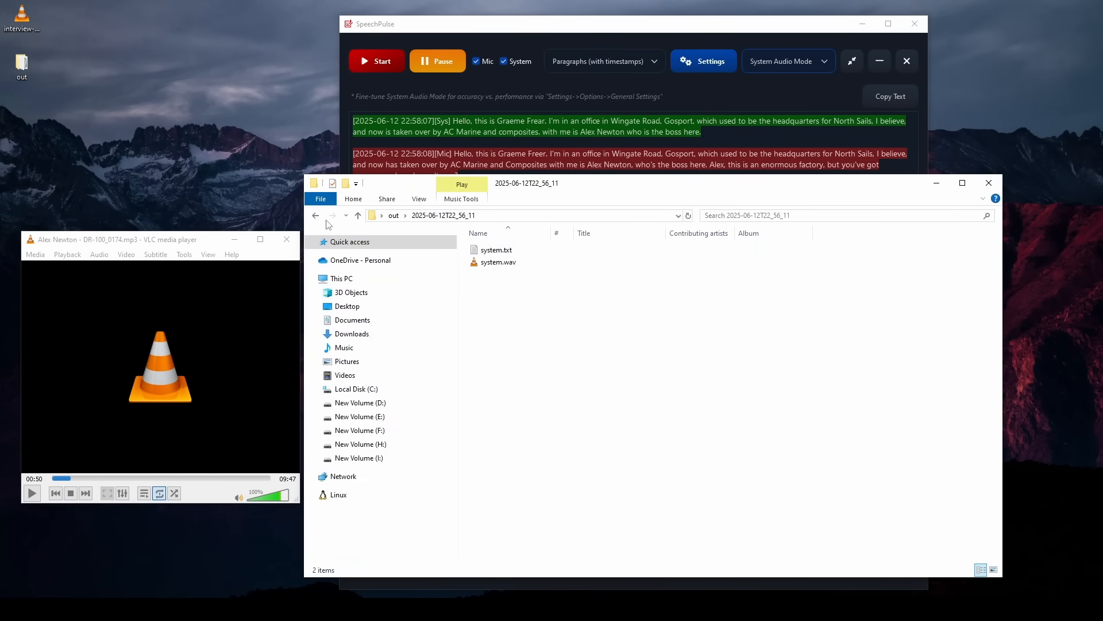
pyautogui.click(317, 216)
pyautogui.doubleClick(523, 263)
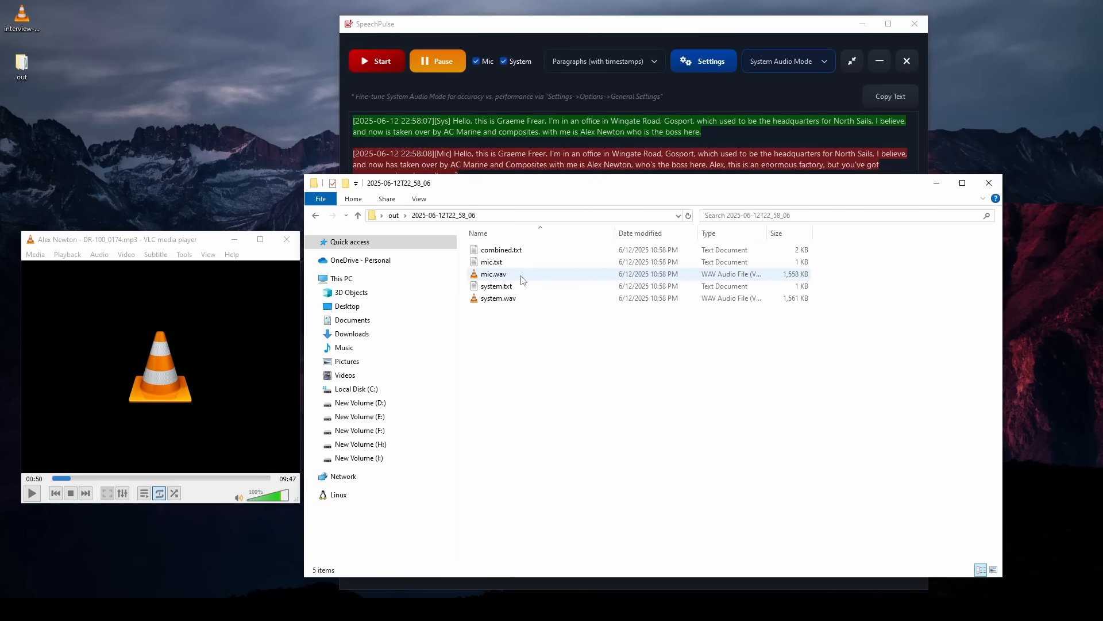
pyautogui.doubleClick(493, 262)
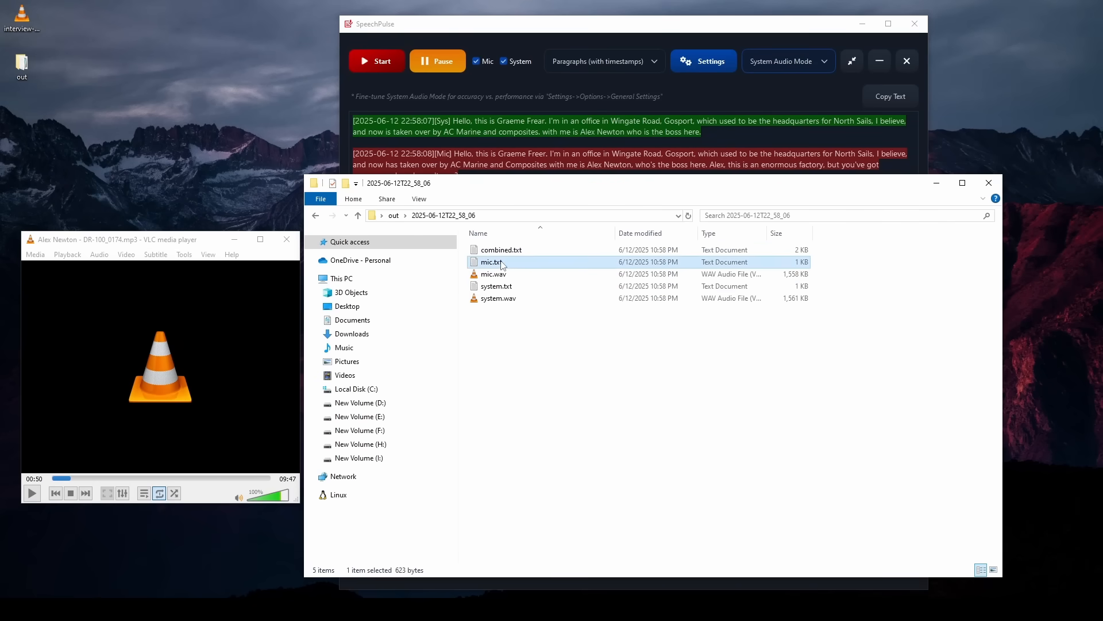
pyautogui.click(881, 62)
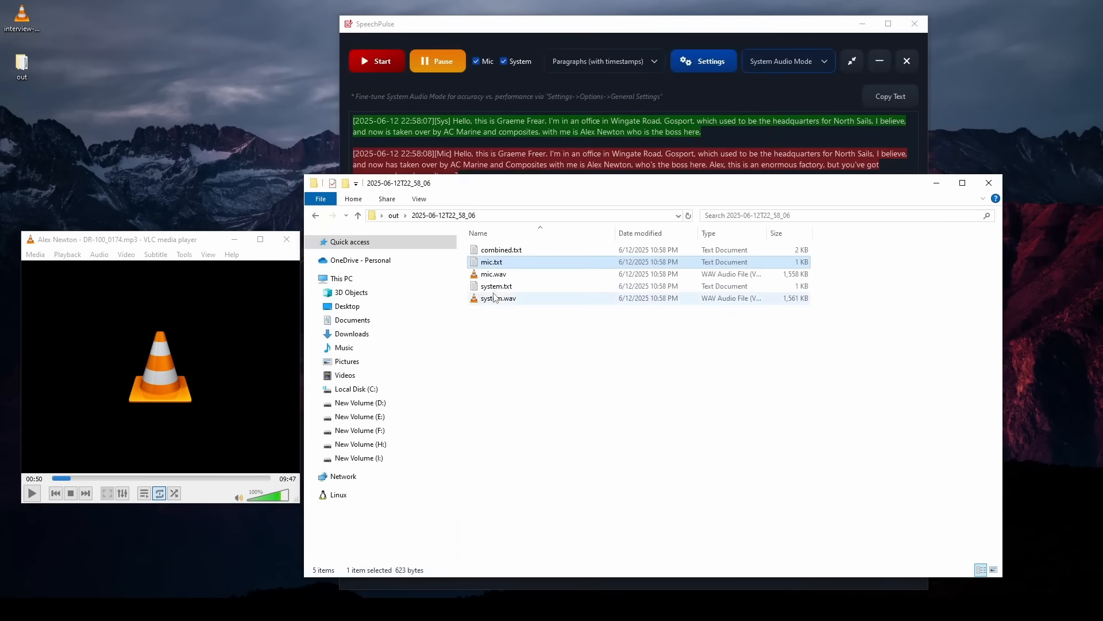
# Check and close the system.txt transcript, and play the mic.wav and system.wav recordings, skipping ahead in each
pyautogui.doubleClick(495, 286)
pyautogui.click(883, 61)
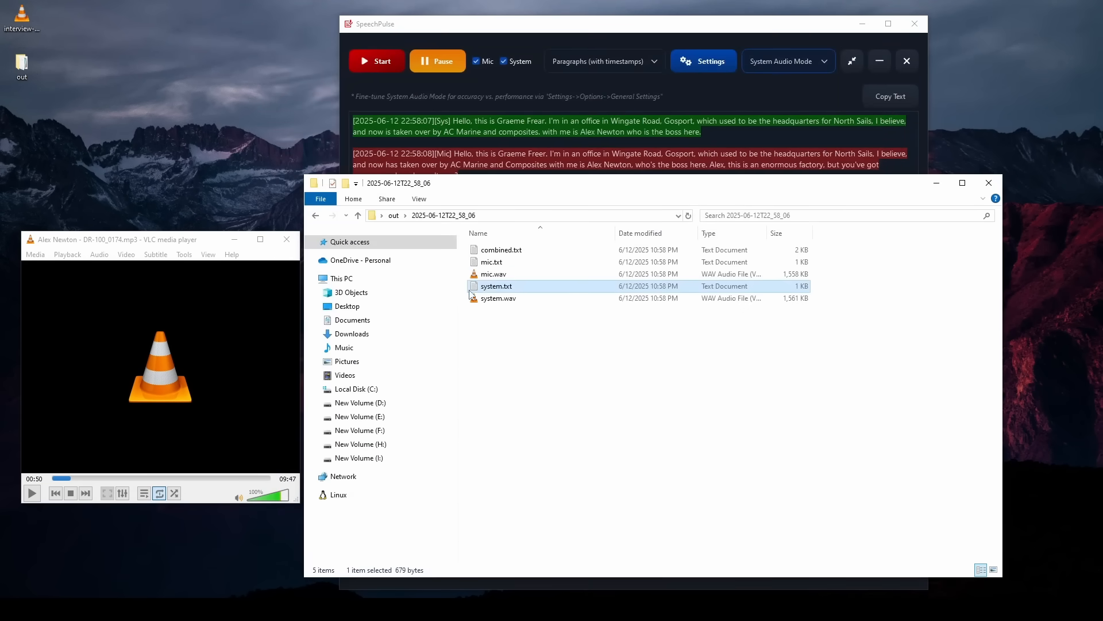
pyautogui.doubleClick(485, 275)
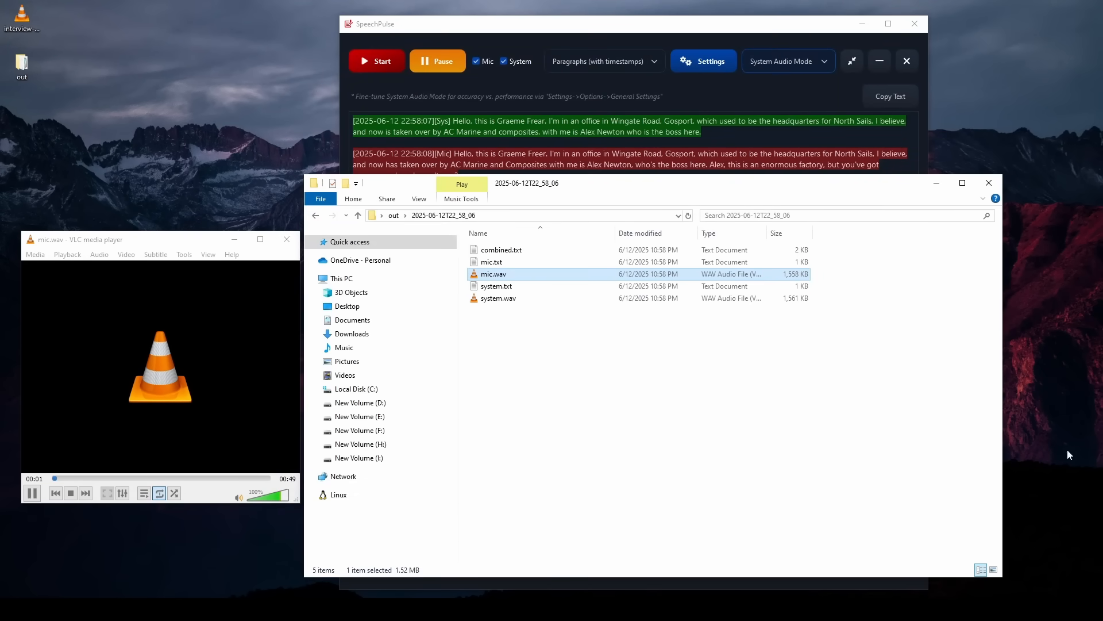
pyautogui.click(91, 478)
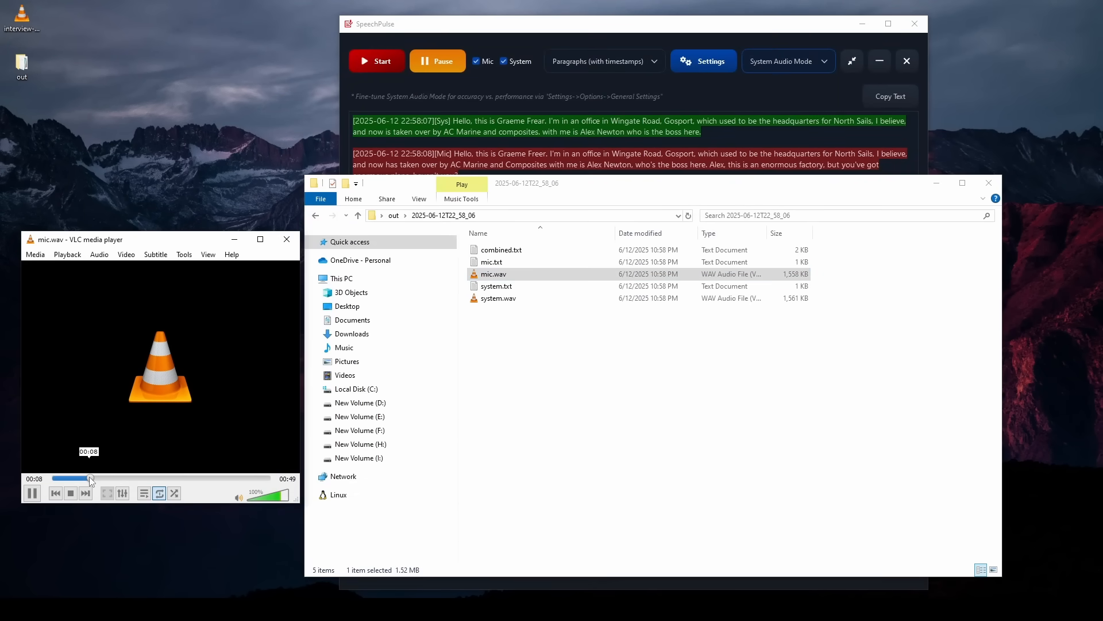
pyautogui.click(286, 239)
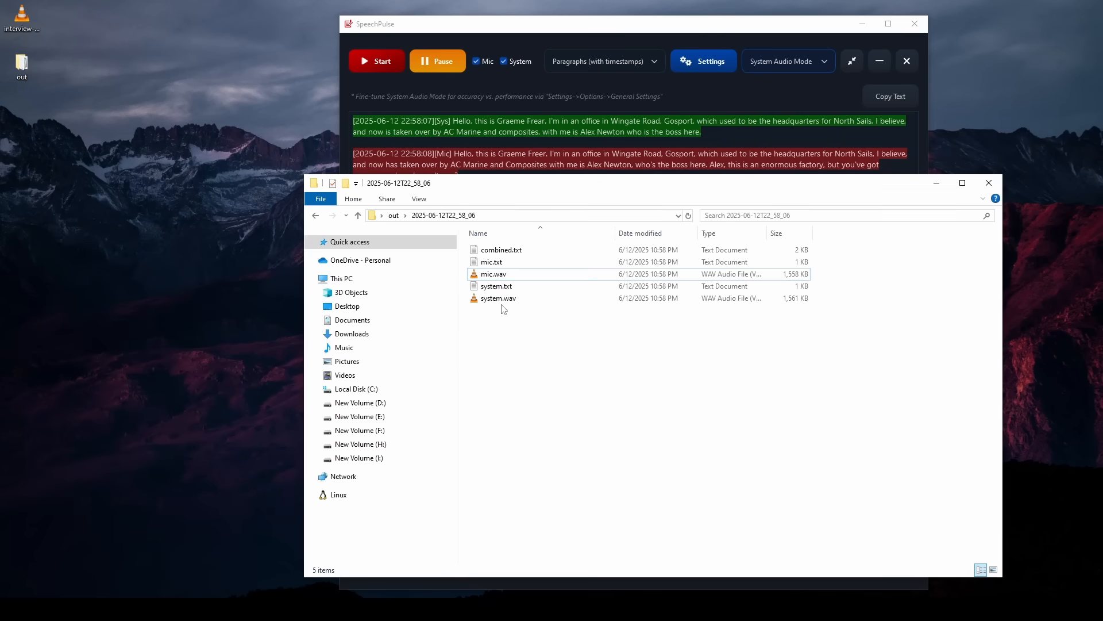
pyautogui.doubleClick(520, 298)
pyautogui.moveTo(67, 479); pyautogui.dragTo(99, 478)
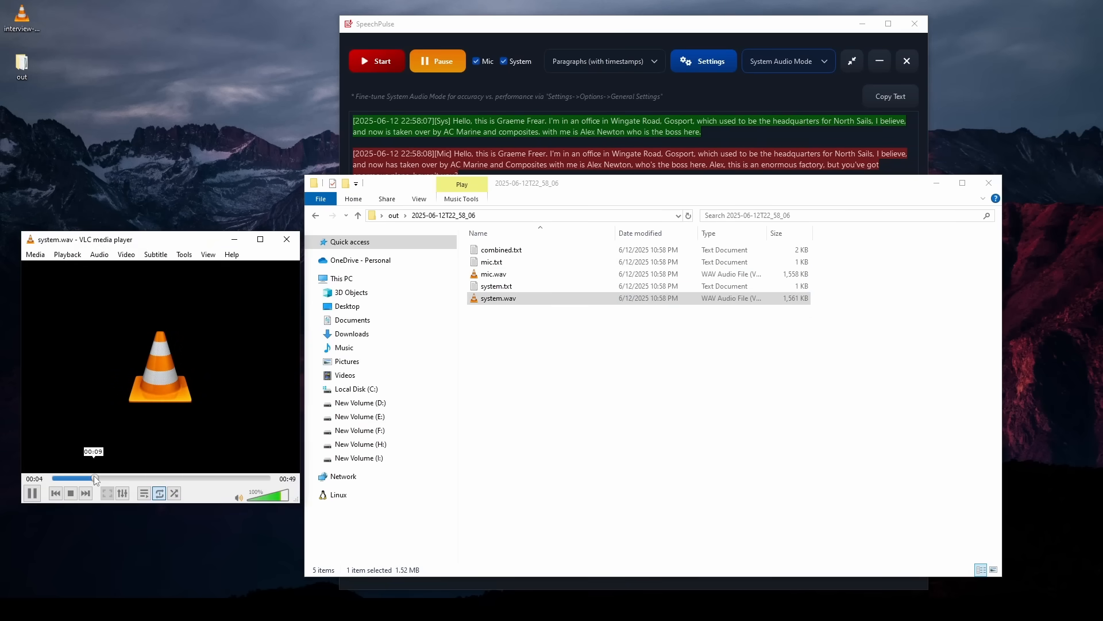
# Open combined.txt to read the merged microphone and system transcript, and close it along with the folder window
pyautogui.doubleClick(506, 250)
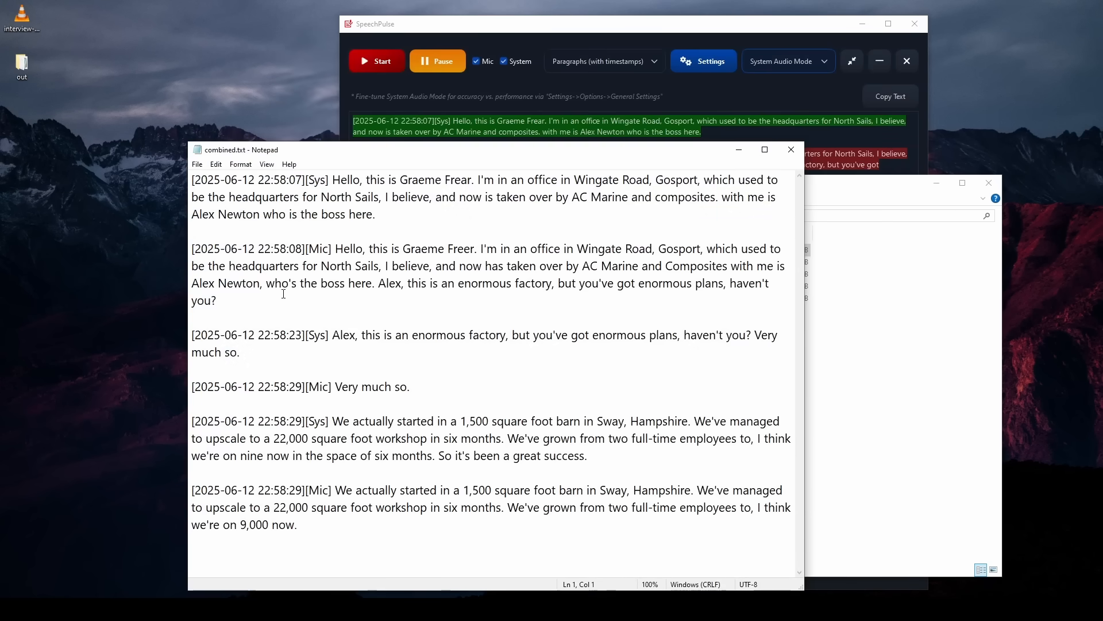
pyautogui.click(299, 301)
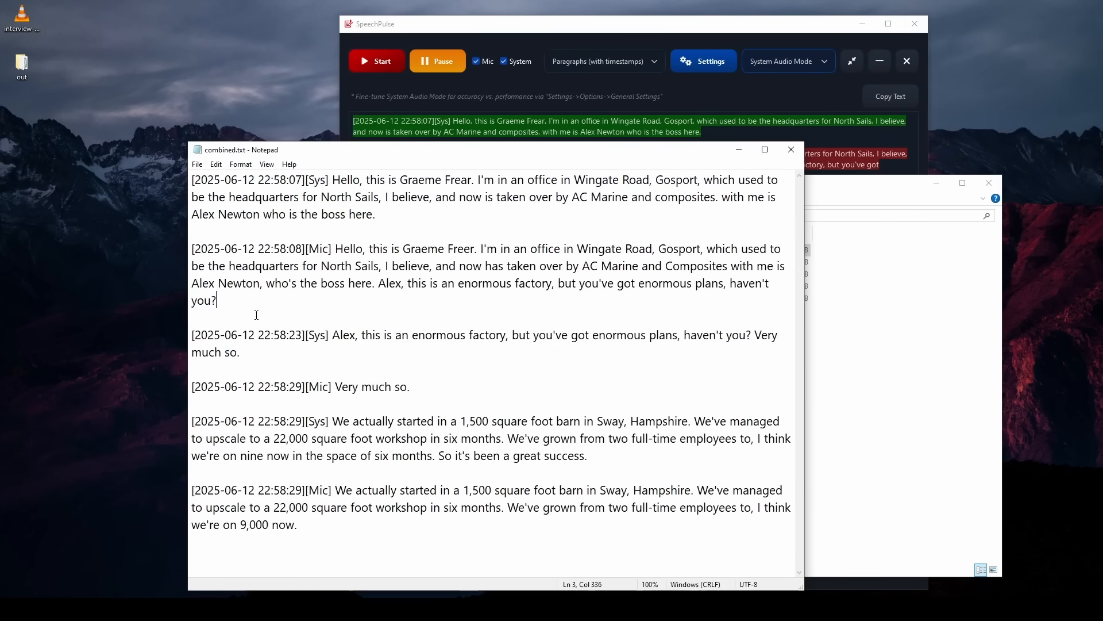
pyautogui.click(792, 149)
pyautogui.click(989, 183)
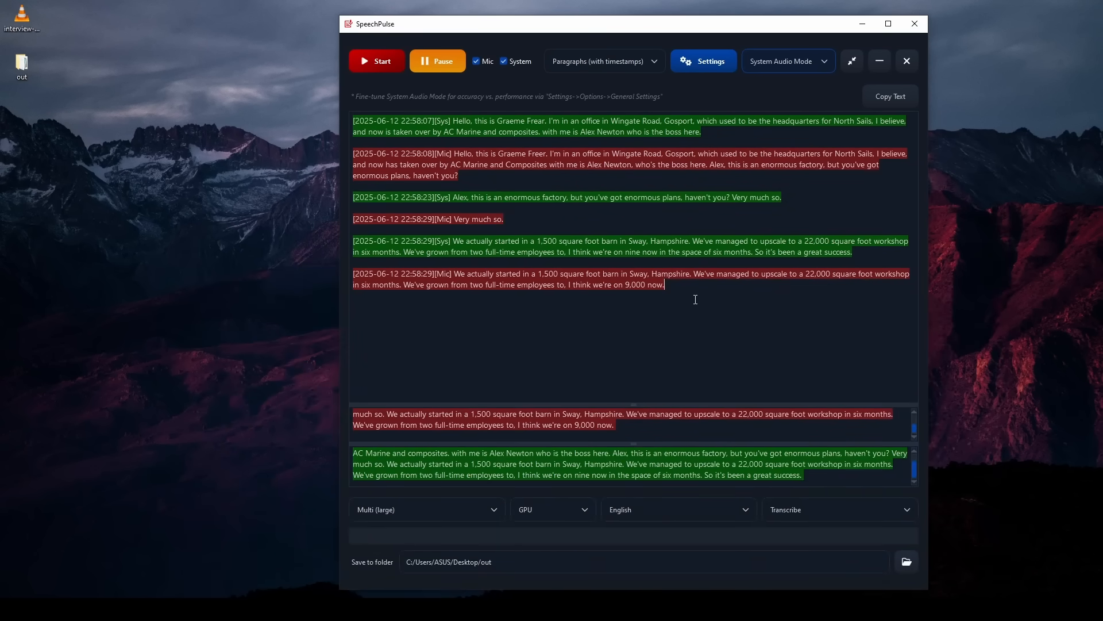
# Review the available transcript output formats and keep Paragraphs (with timestamps) selected
pyautogui.click(608, 63)
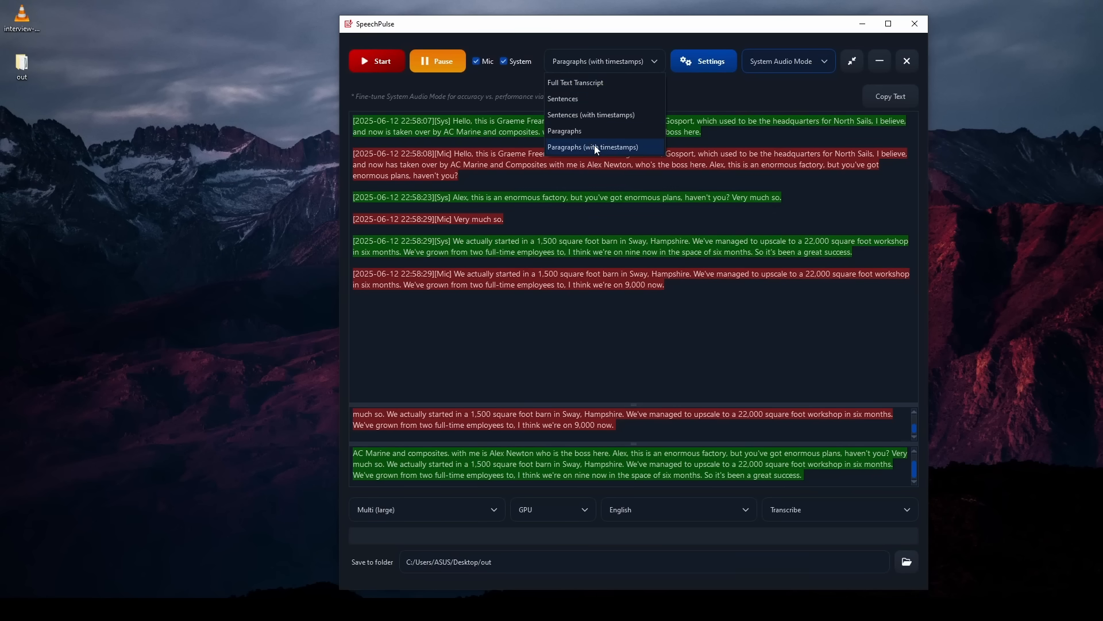
pyautogui.click(611, 232)
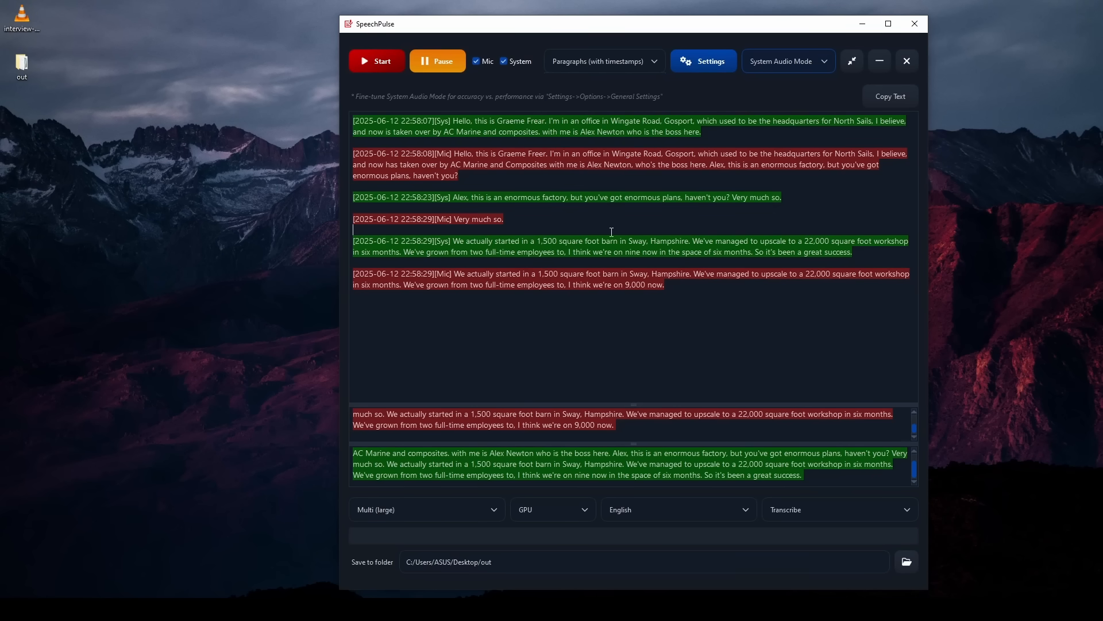
pyautogui.click(603, 64)
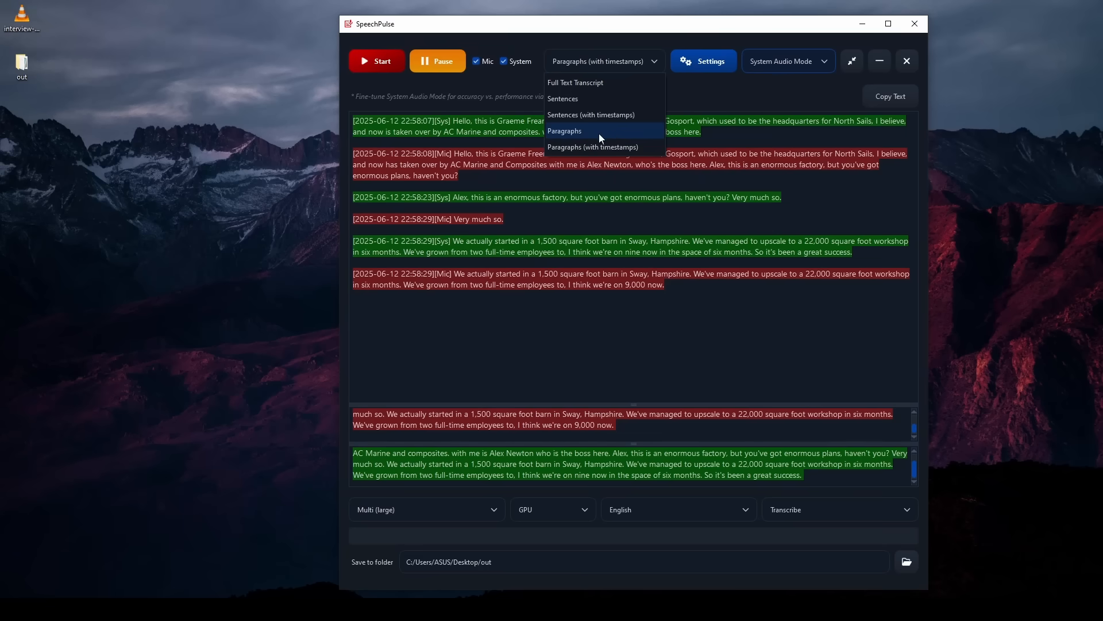
pyautogui.click(554, 291)
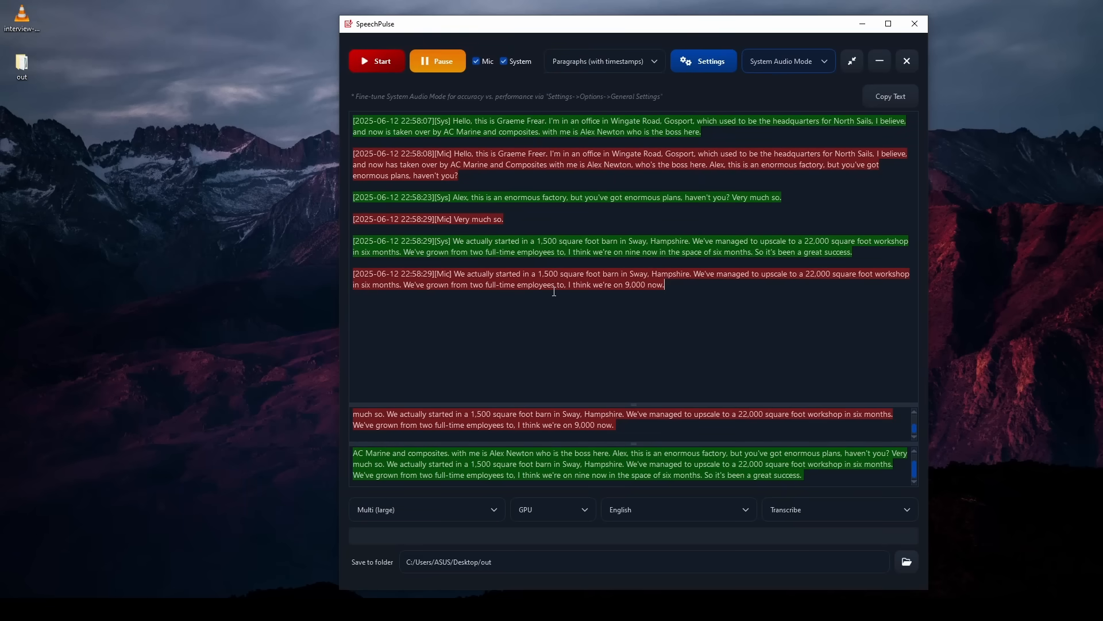
# Enable speaker diarization for the system audio input in the System Audio Mode options
pyautogui.click(707, 70)
pyautogui.click(700, 95)
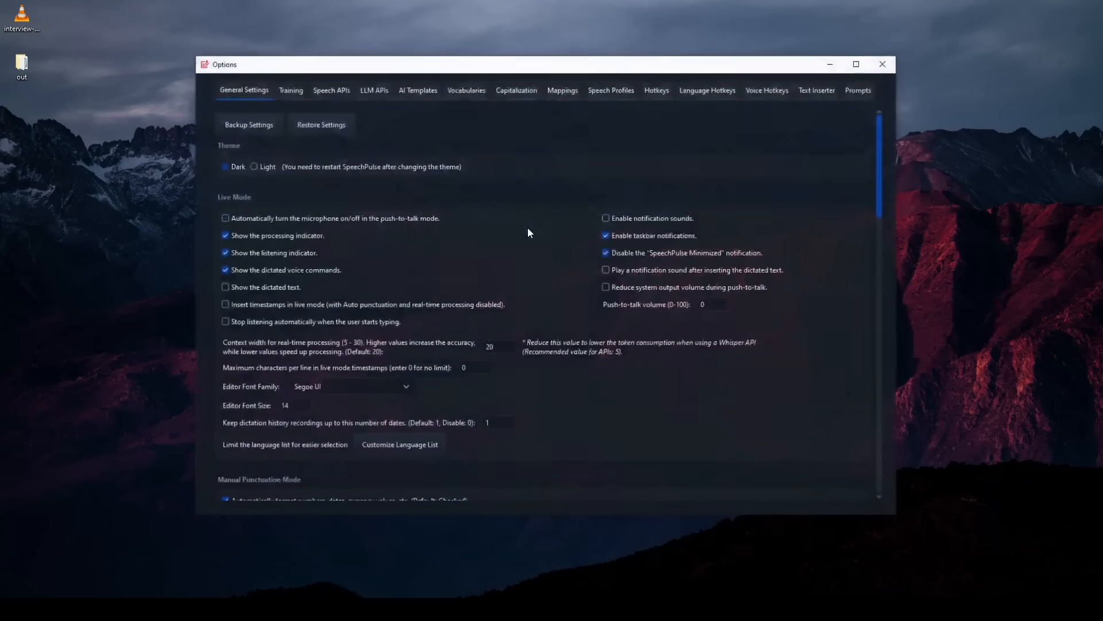
pyautogui.scroll(-10, 260, 299)
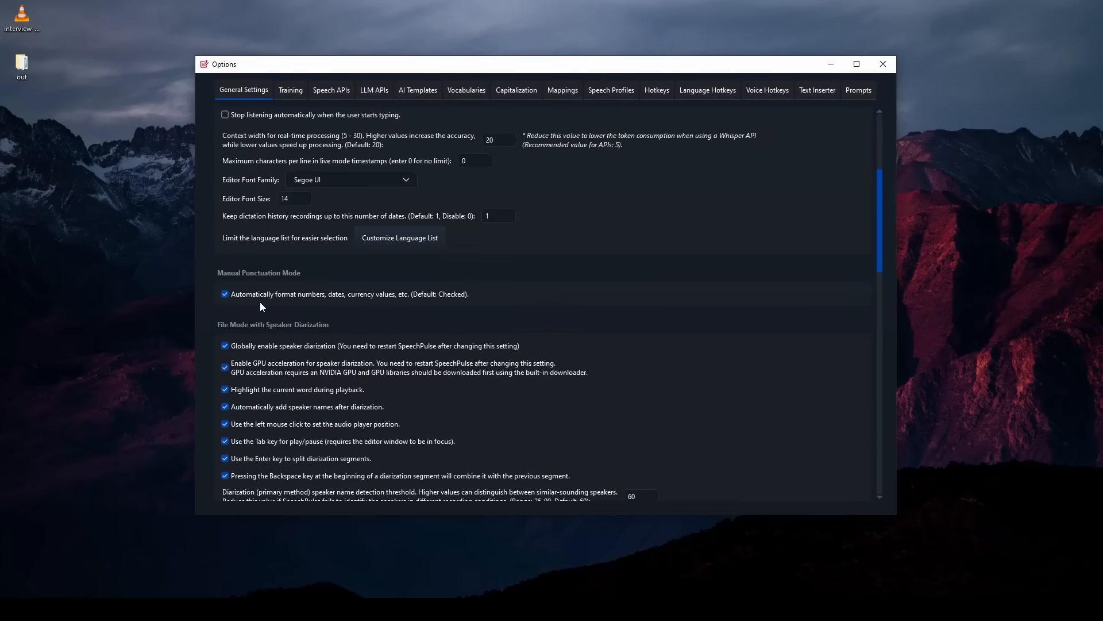
pyautogui.scroll(-8, 260, 299)
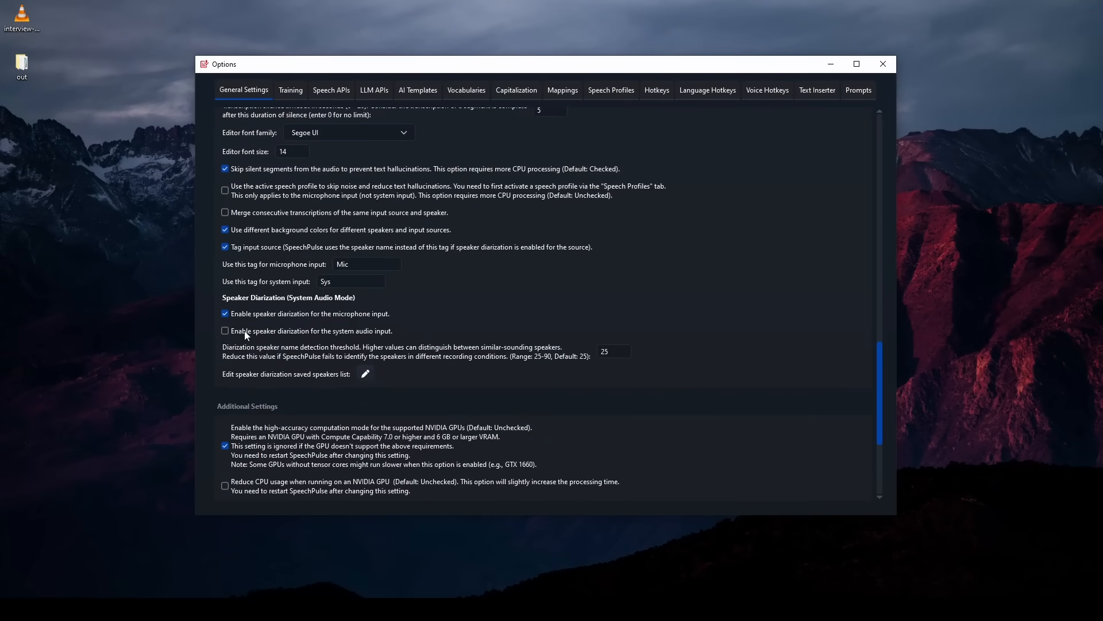
pyautogui.click(245, 331)
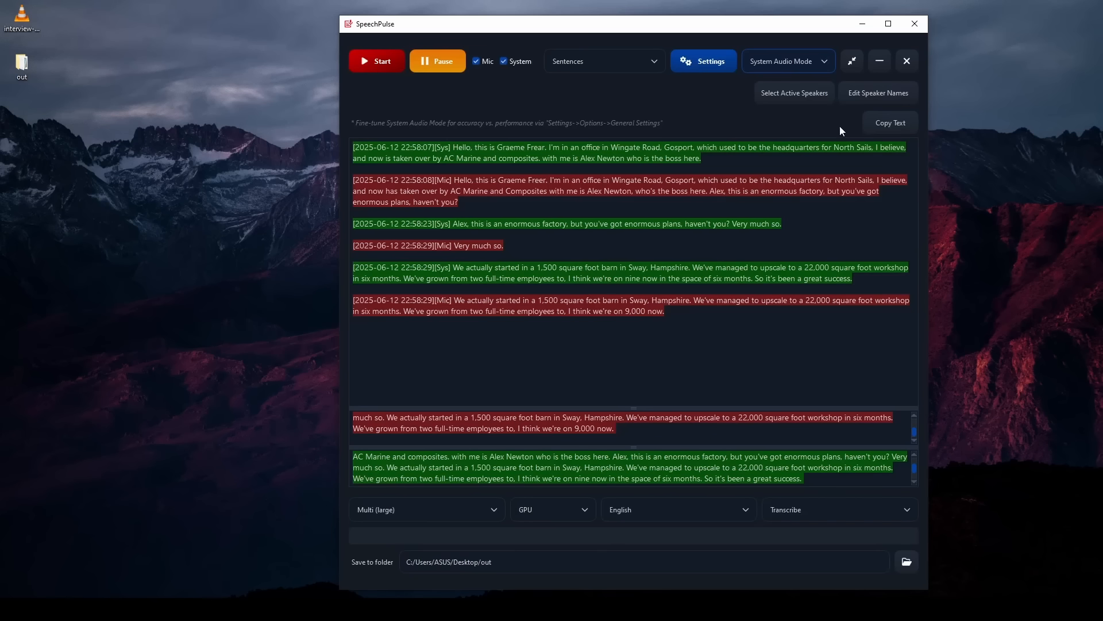
# Open the active speakers selection, mark the first saved speaker as active, and close the dialog
pyautogui.click(771, 96)
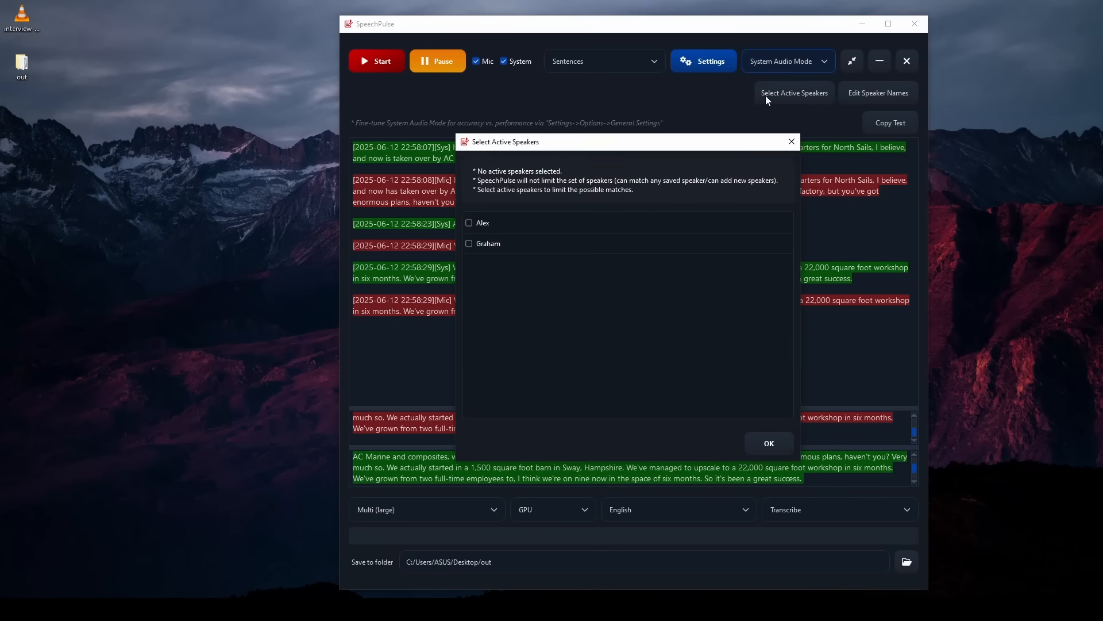
pyautogui.click(474, 221)
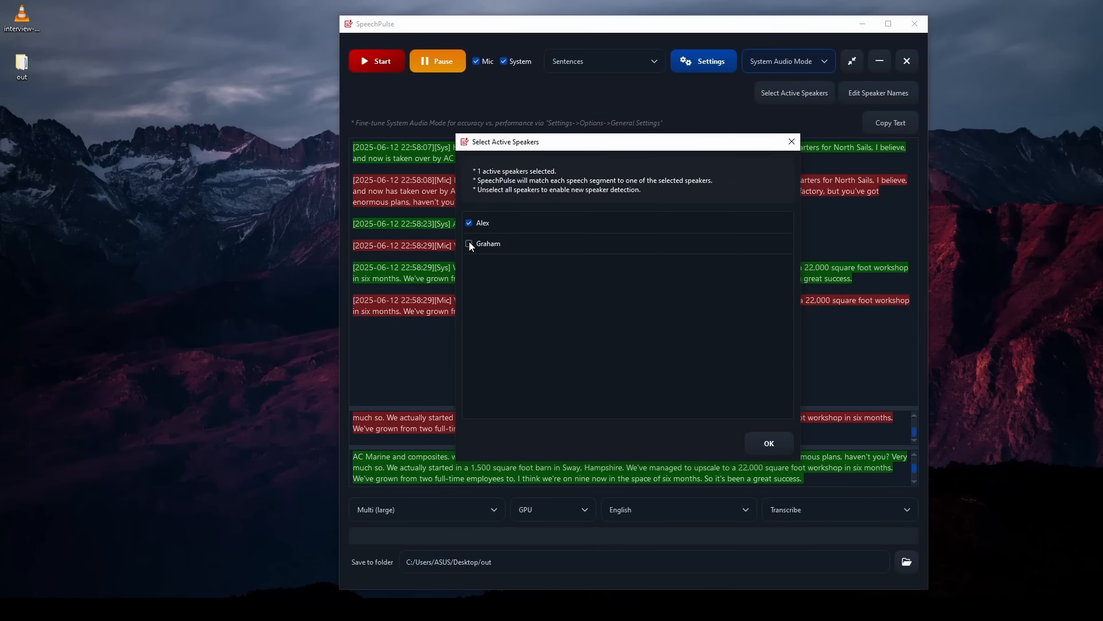
pyautogui.click(790, 147)
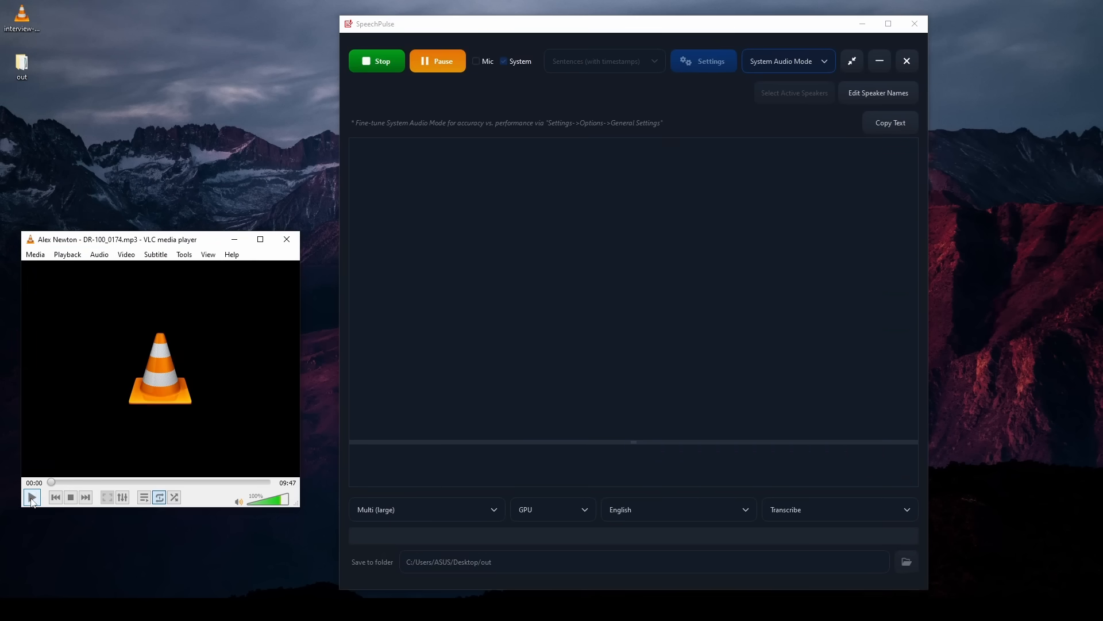
# Play the interview recording for diarized transcription of the system audio, pause it at 01:15, and stop the transcription
pyautogui.click(32, 498)
pyautogui.click(562, 25)
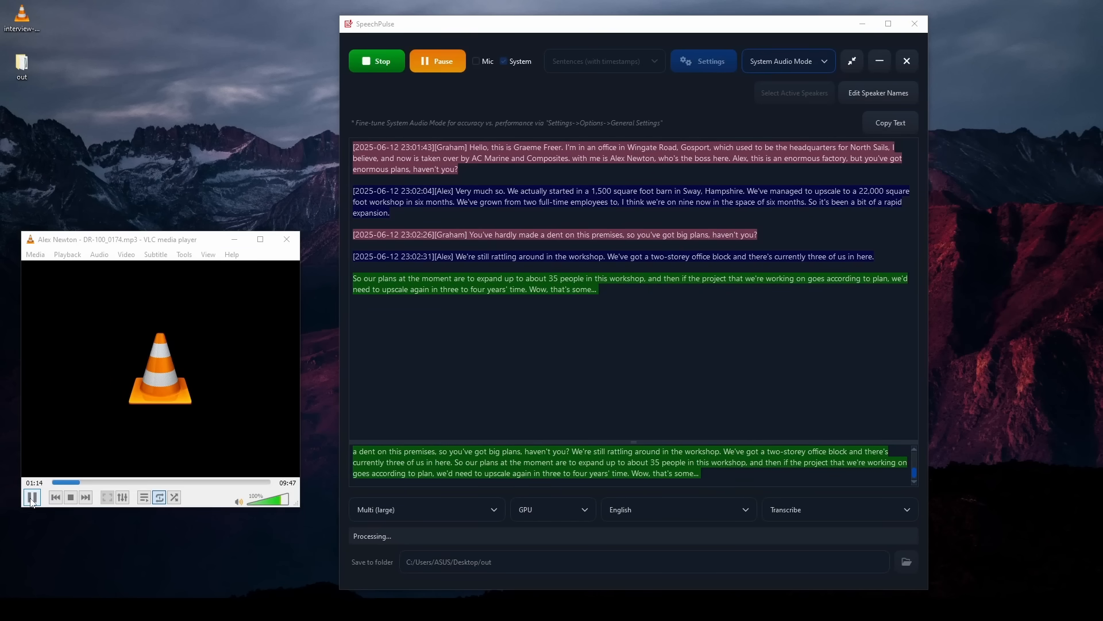
pyautogui.click(32, 497)
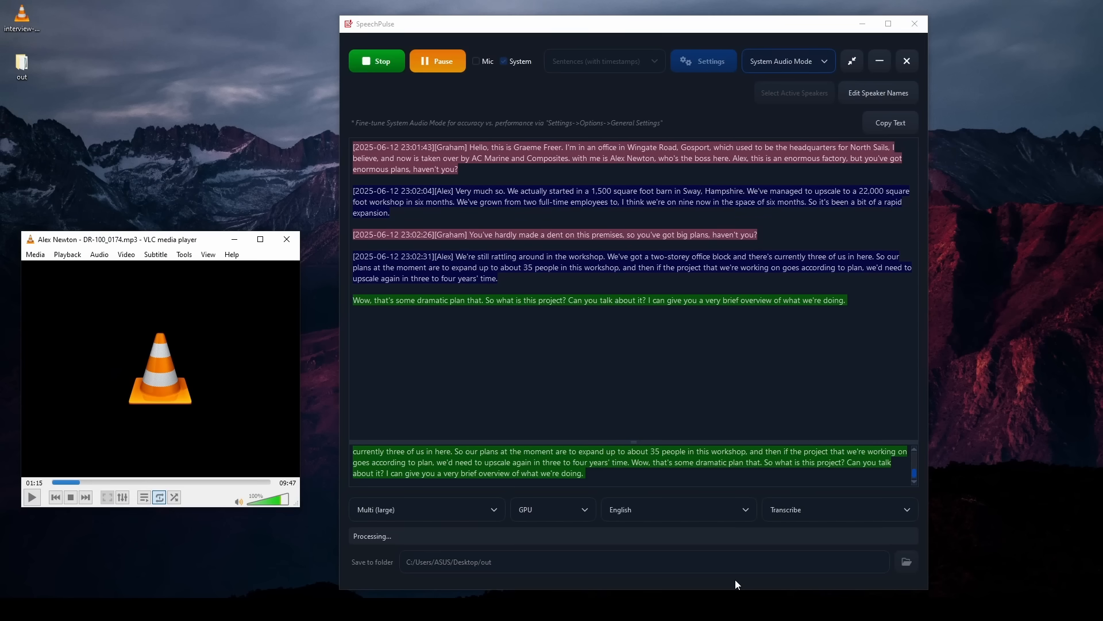
pyautogui.click(370, 68)
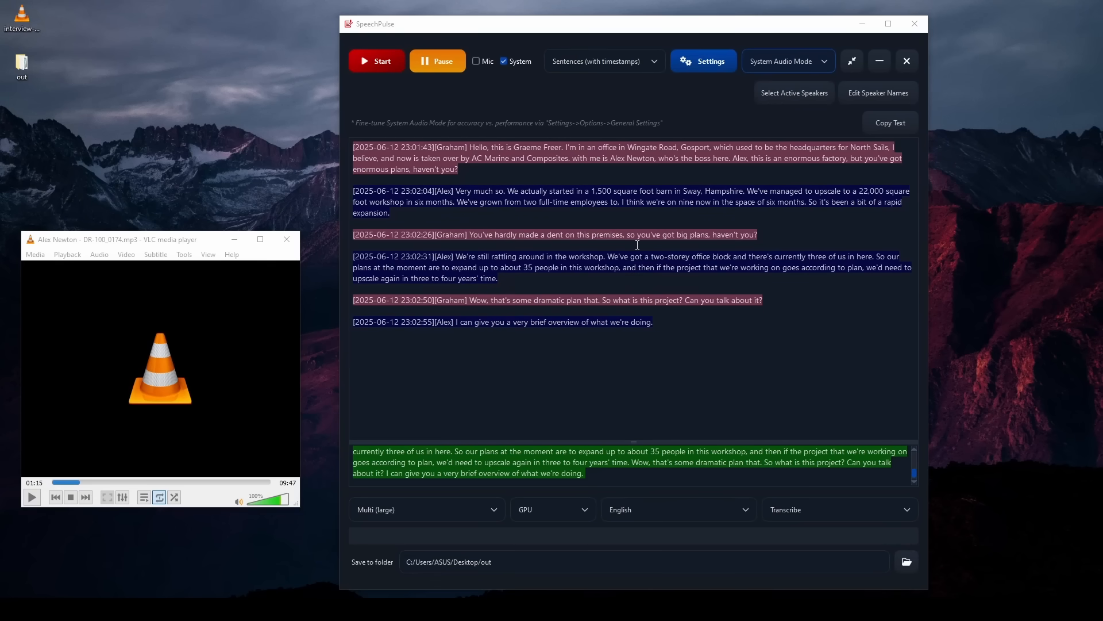
# Switch SpeechPulse back to Live Mode, close the media player, and move the SpeechPulse window to the middle of the desktop
pyautogui.click(802, 68)
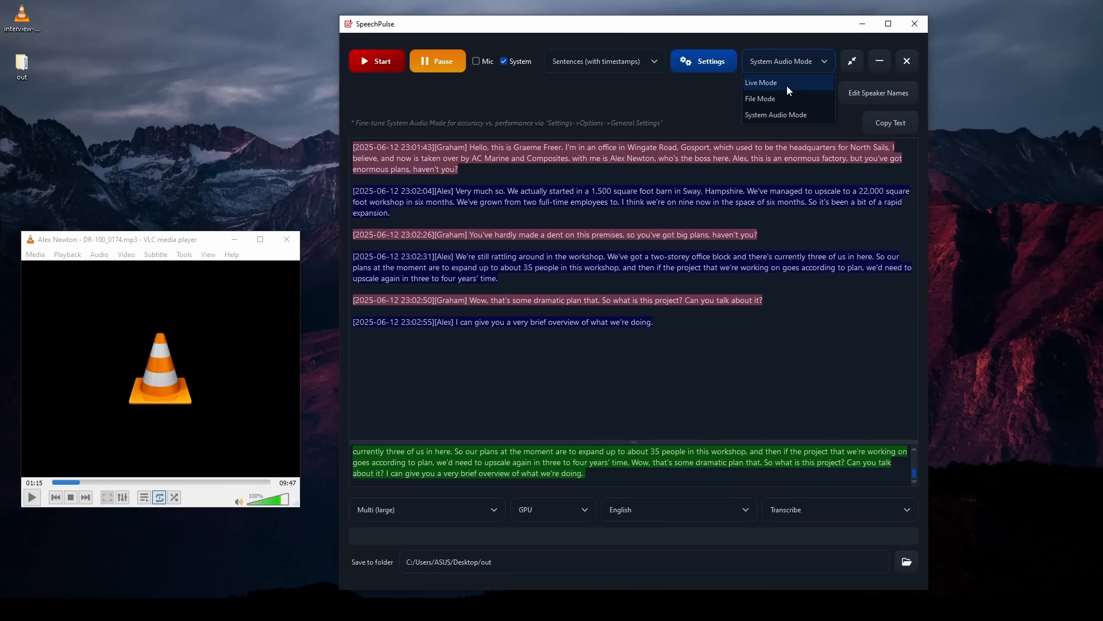
pyautogui.click(790, 90)
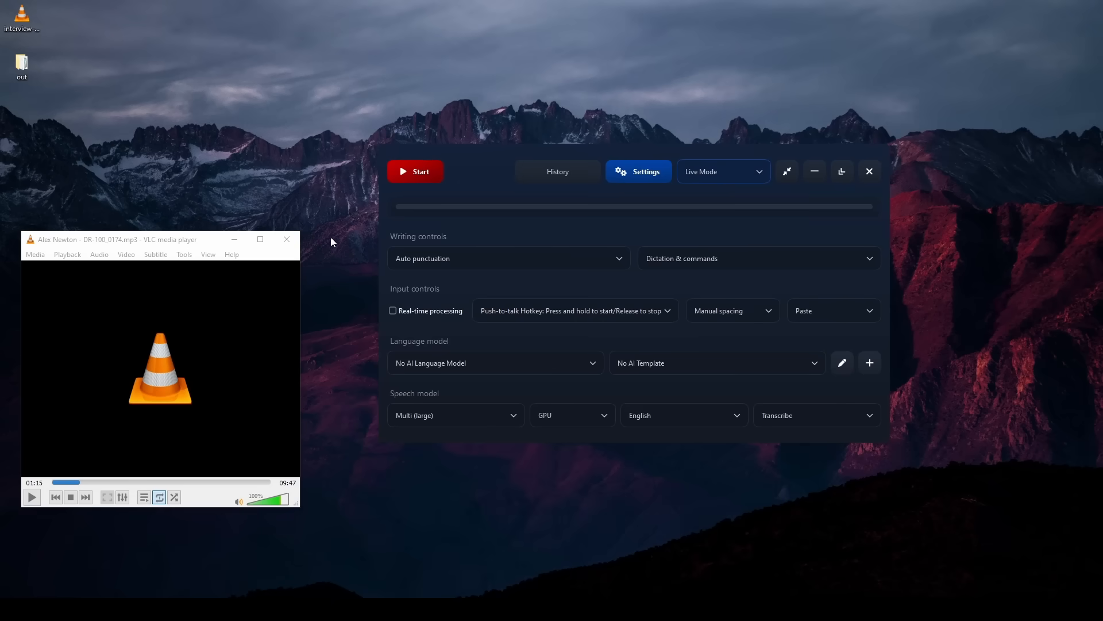
pyautogui.click(287, 239)
pyautogui.moveTo(599, 226); pyautogui.dragTo(524, 236)
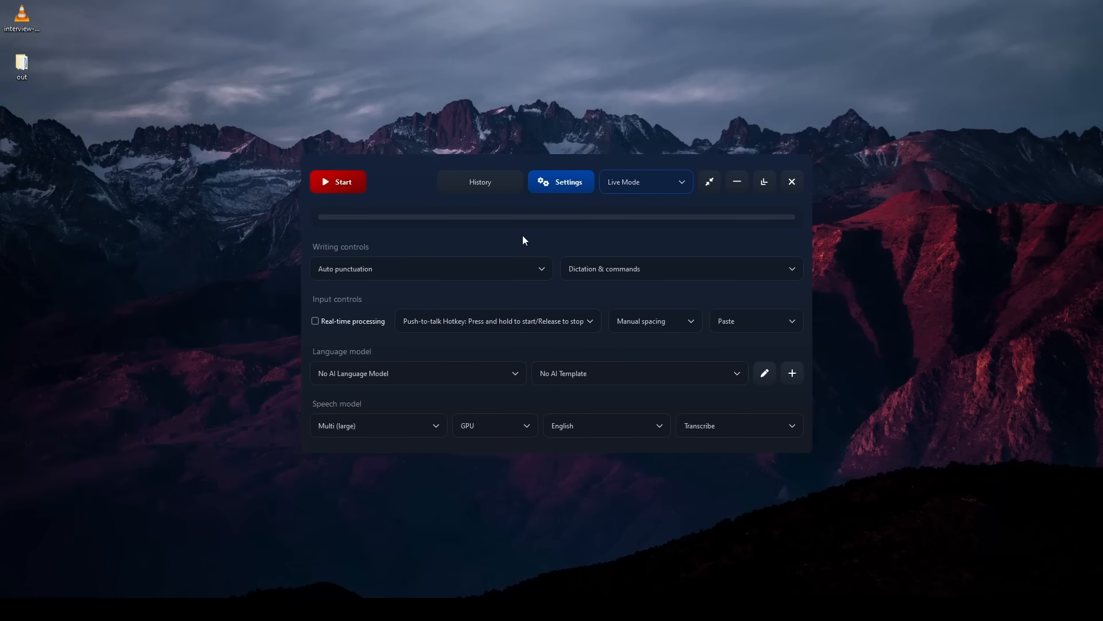
pyautogui.moveTo(535, 232); pyautogui.dragTo(558, 232)
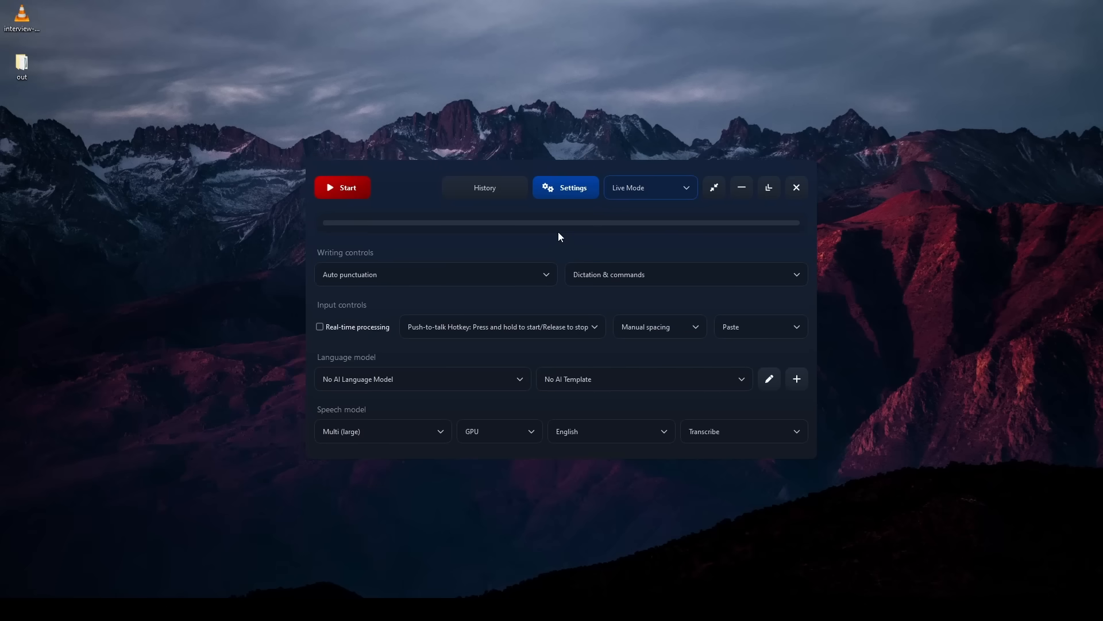